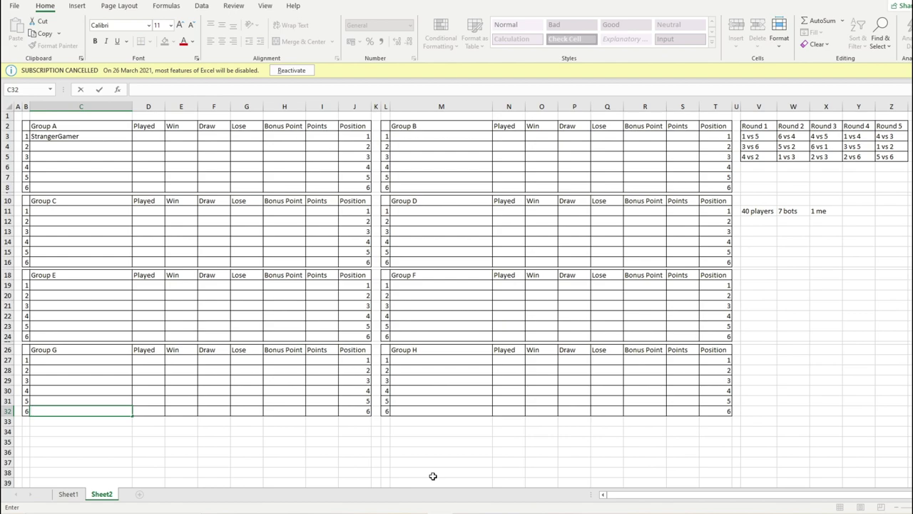
- Check the Word contestant list and number generator, then select Group B's first slot
{"action": "key", "text": "alt+Tab"}
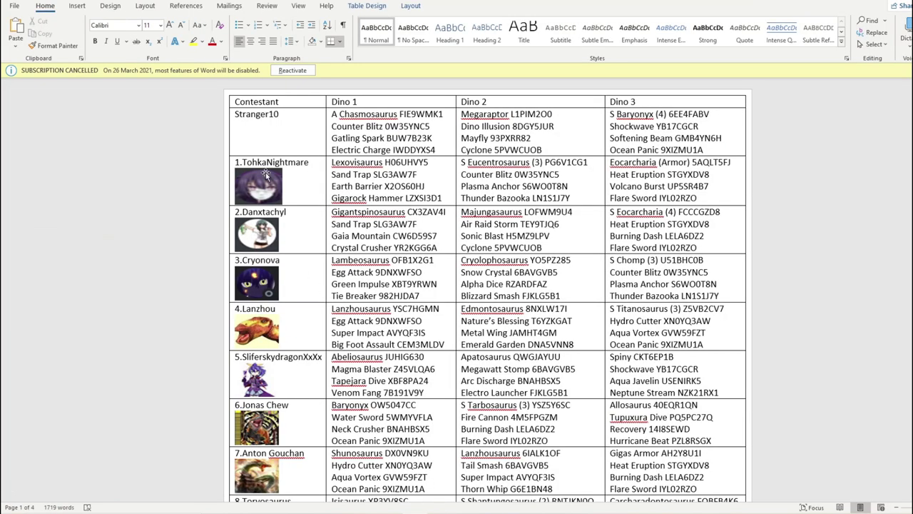
{"action": "scroll", "coordinate": [265, 174], "scroll_direction": "down", "scroll_amount": 15}
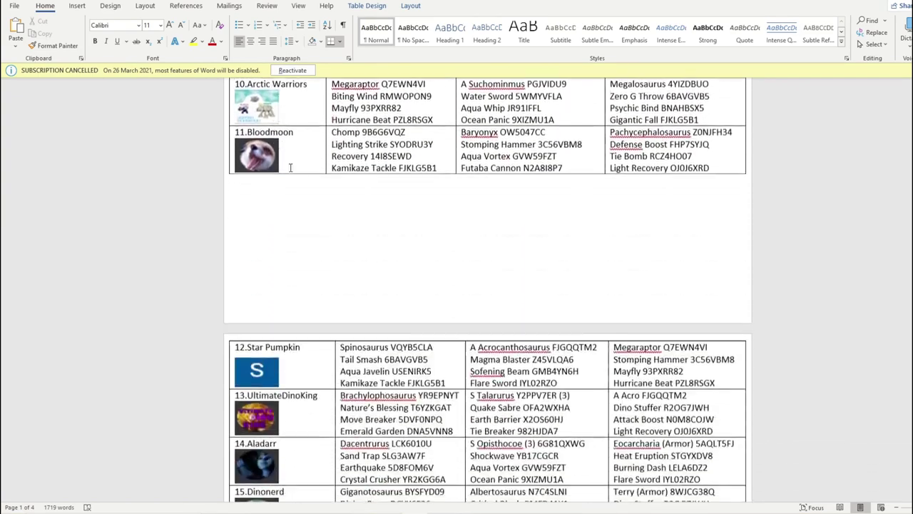
{"action": "scroll", "coordinate": [293, 170], "scroll_direction": "up", "scroll_amount": 15}
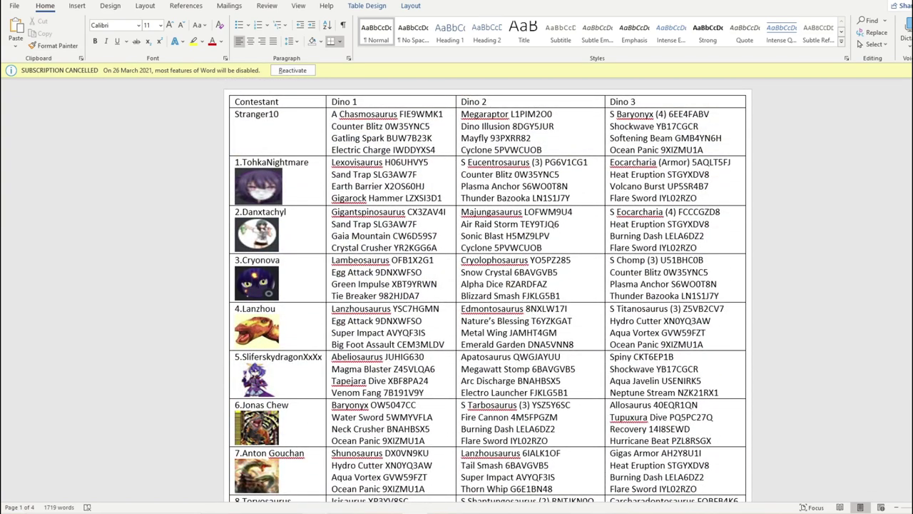
{"action": "key", "text": "alt+Tab"}
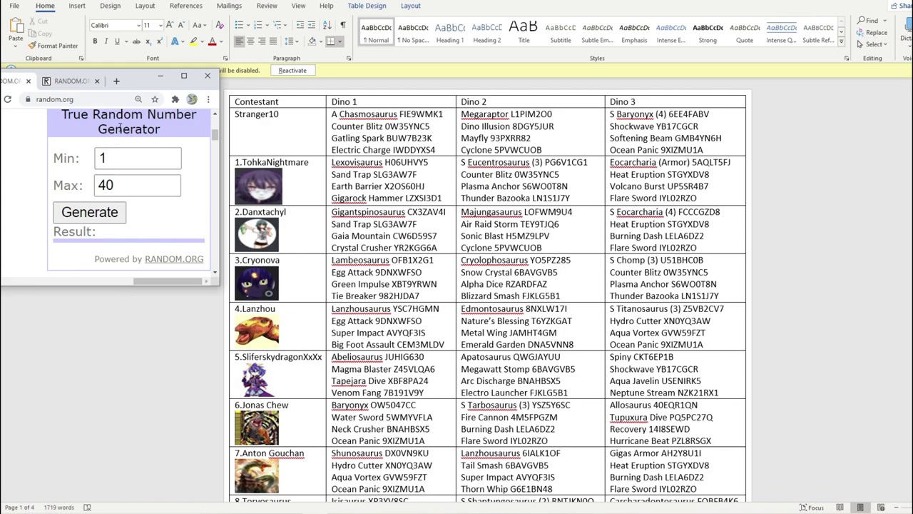
{"action": "left_click", "coordinate": [421, 510]}
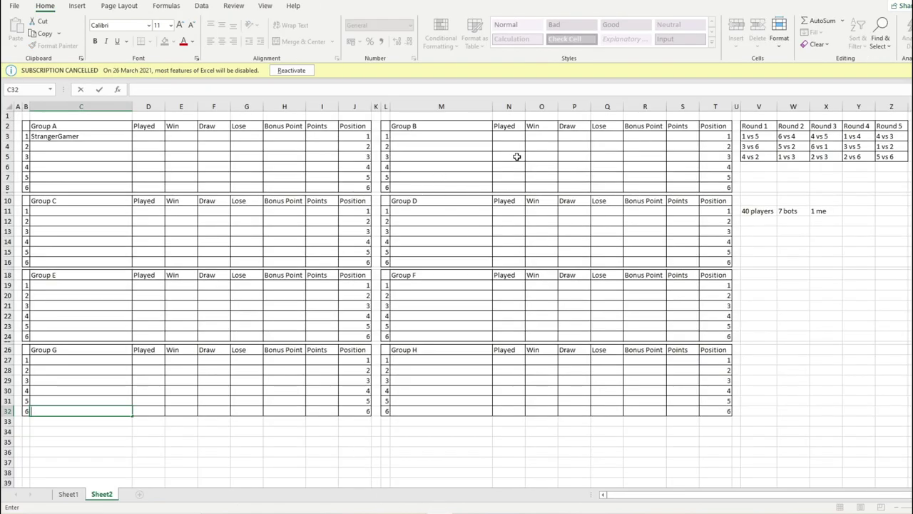
{"action": "key", "text": "alt+Tab"}
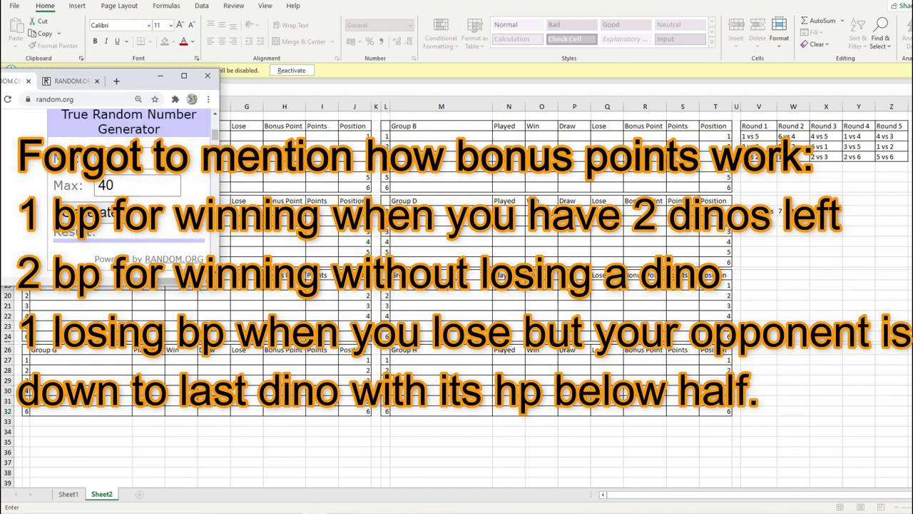
{"action": "key", "text": "alt+Tab"}
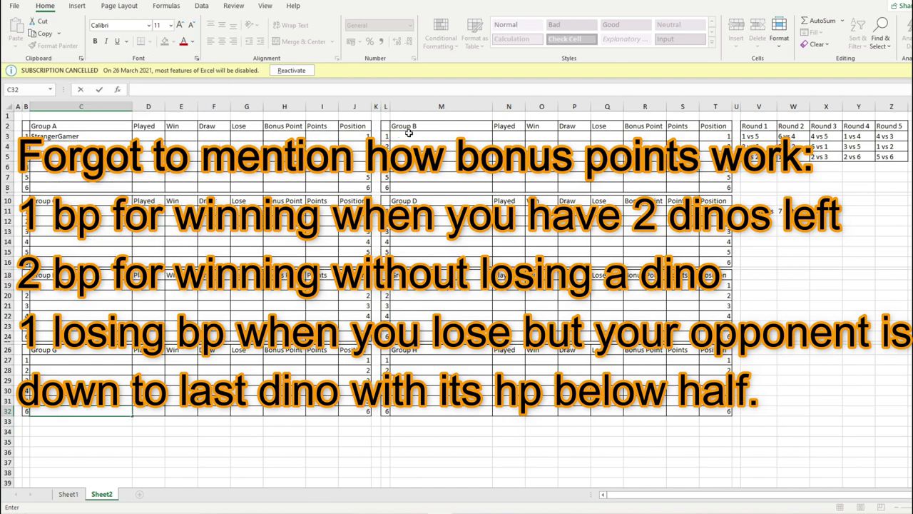
{"action": "left_click", "coordinate": [418, 134]}
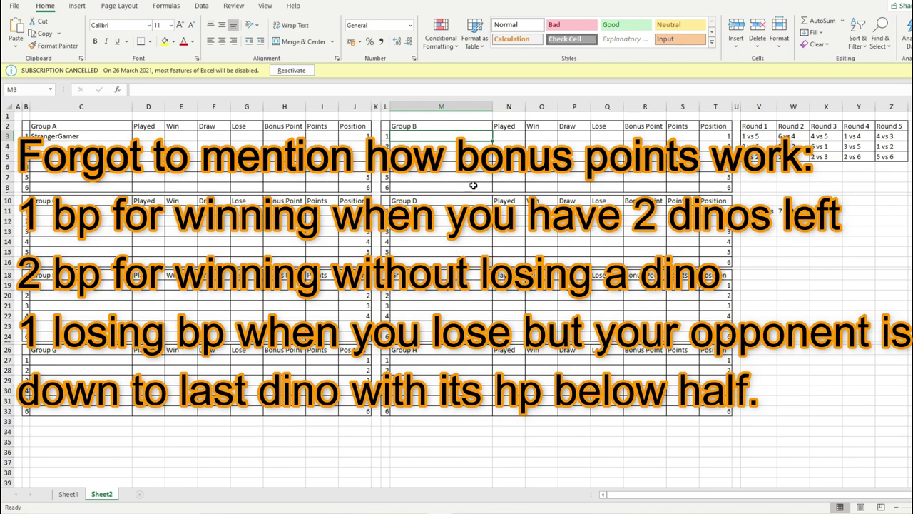
{"action": "left_click", "coordinate": [218, 177]}
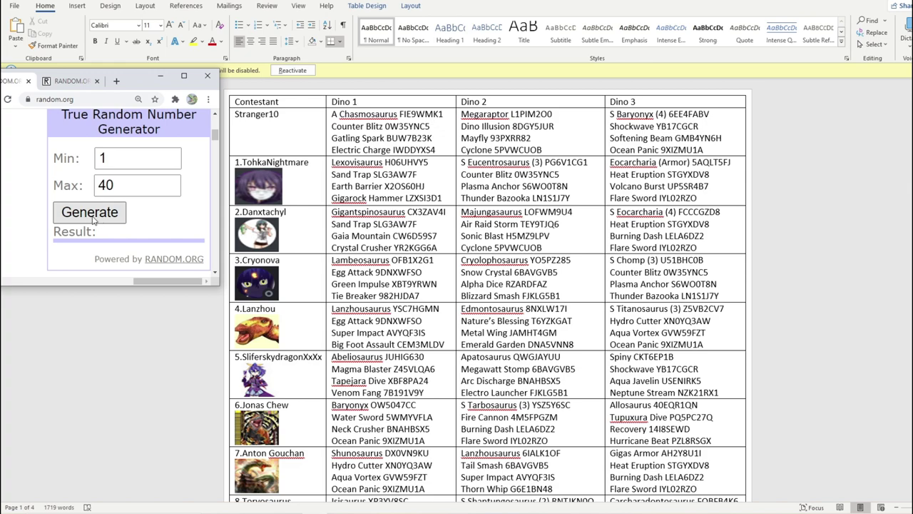
{"action": "left_click", "coordinate": [92, 217]}
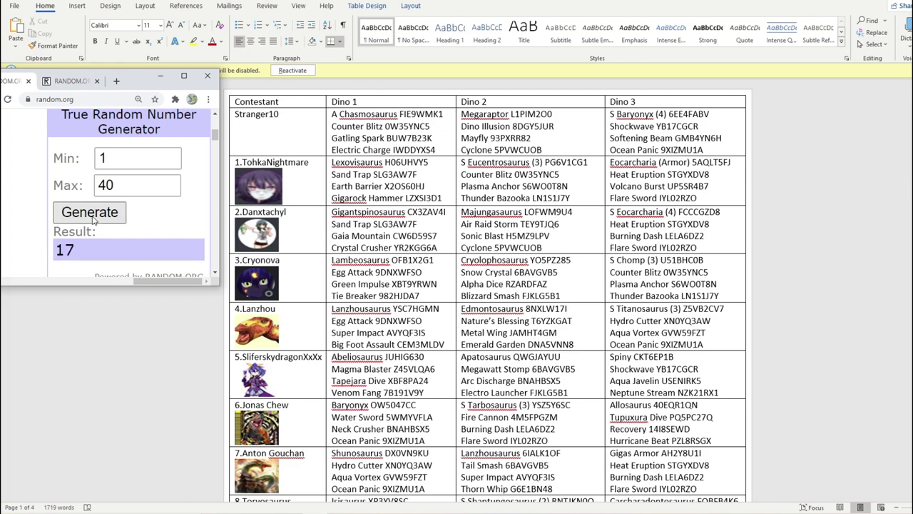
{"action": "scroll", "coordinate": [324, 235], "scroll_direction": "down", "scroll_amount": 3}
{"action": "scroll", "coordinate": [324, 235], "scroll_direction": "down", "scroll_amount": 12}
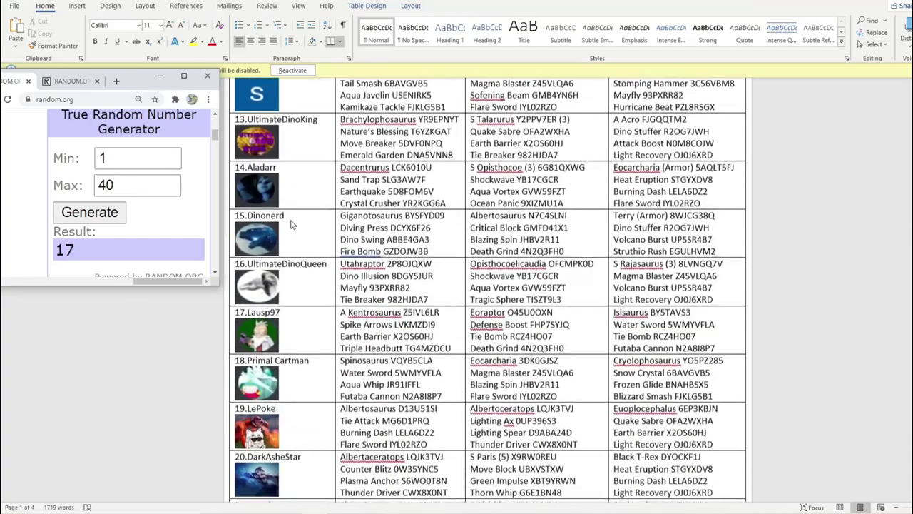
{"action": "left_click", "coordinate": [296, 307]}
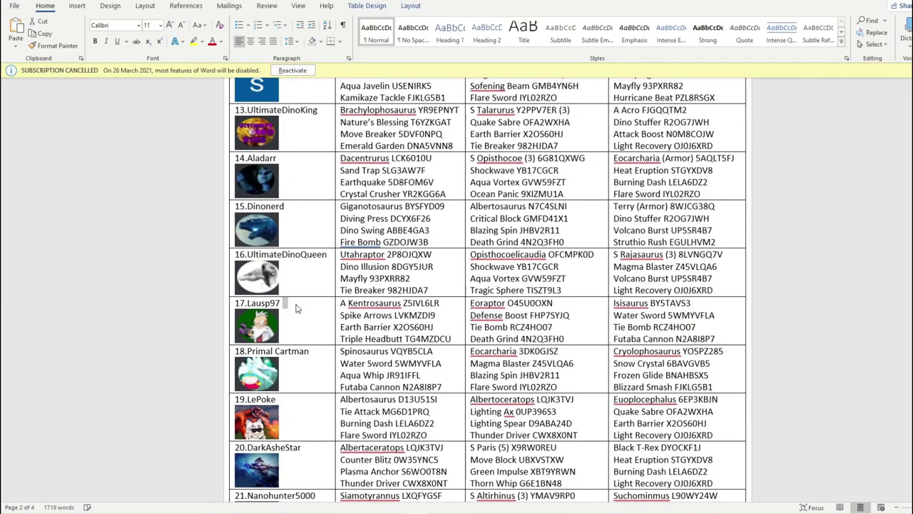
{"action": "type", "text": "/"}
- Enter Lausp97 into Group B's first slot, cell M3
{"action": "key", "text": "alt+Tab"}
{"action": "left_click", "coordinate": [400, 136]}
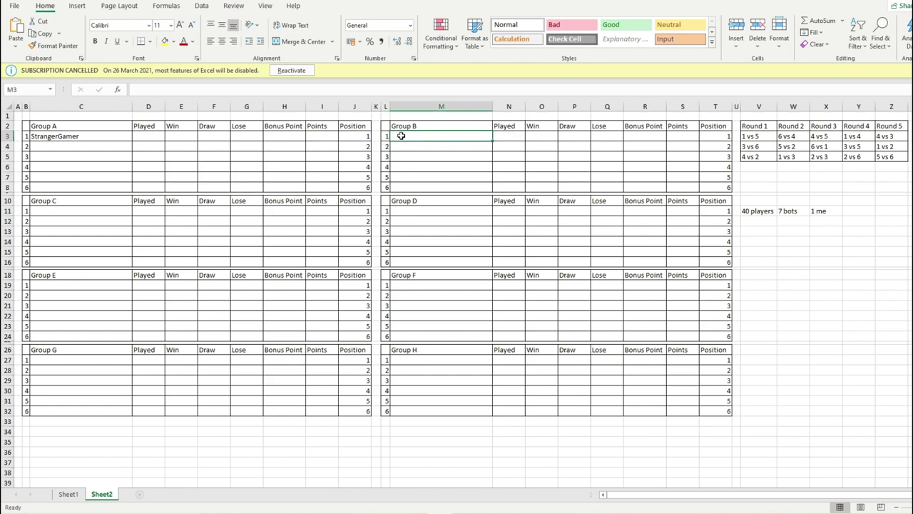
{"action": "type", "text": "Lausp97"}
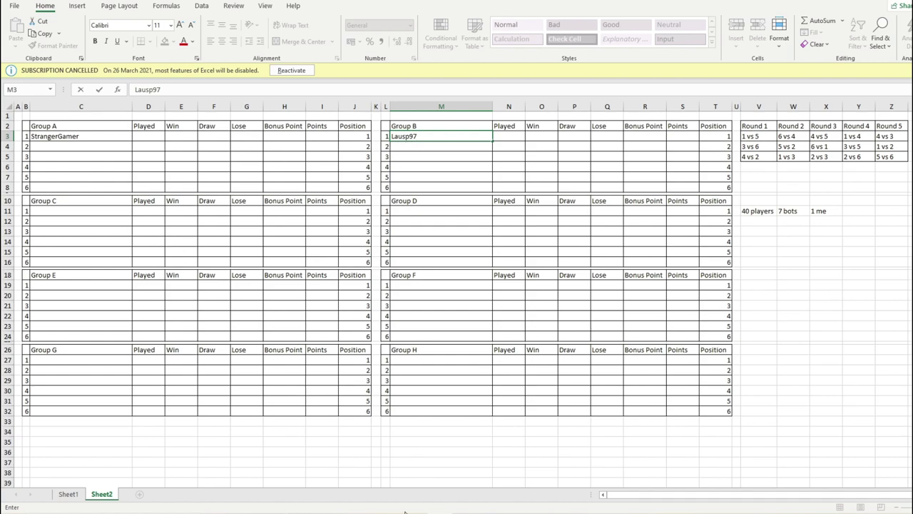
- Adjust the speaker volume and return to the Word list and number generator
{"action": "key", "text": "alt+Tab"}
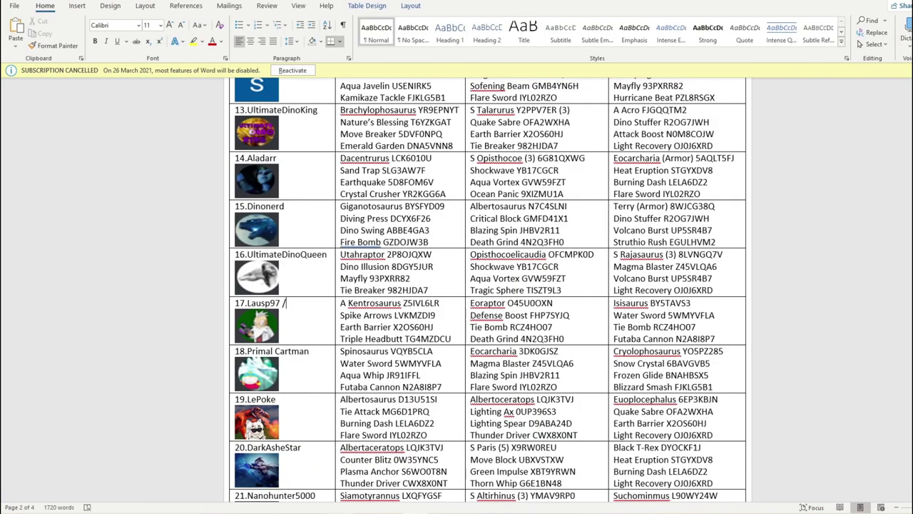
{"action": "left_click", "coordinate": [863, 513]}
{"action": "key", "text": "alt+Tab"}
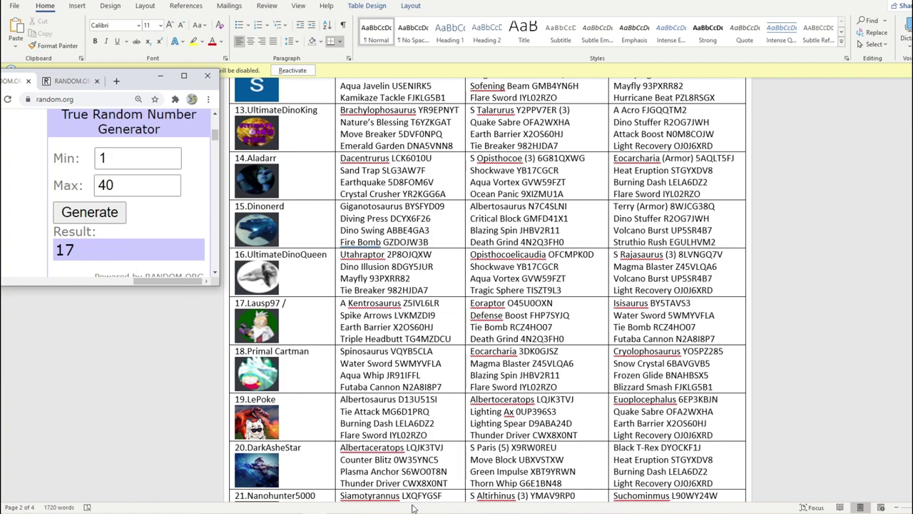
{"action": "left_click", "coordinate": [856, 513]}
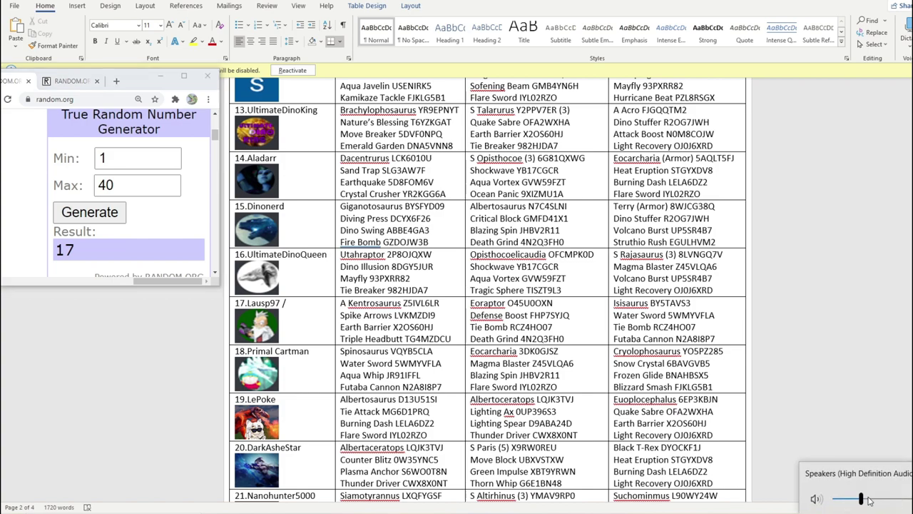
{"action": "left_click", "coordinate": [831, 367]}
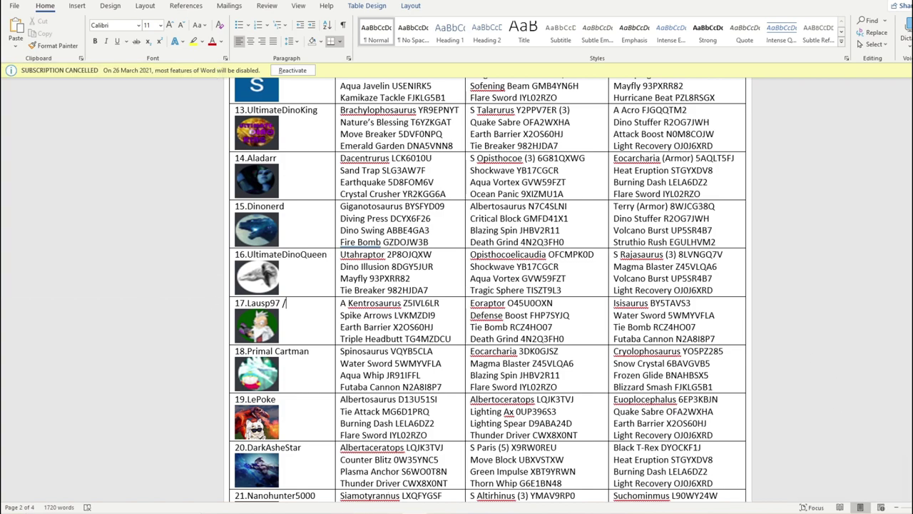
- Draw 35, mark Mr Backpack in Word, and enter Mr Backpack in Group C's C11
{"action": "key", "text": "alt+Tab"}
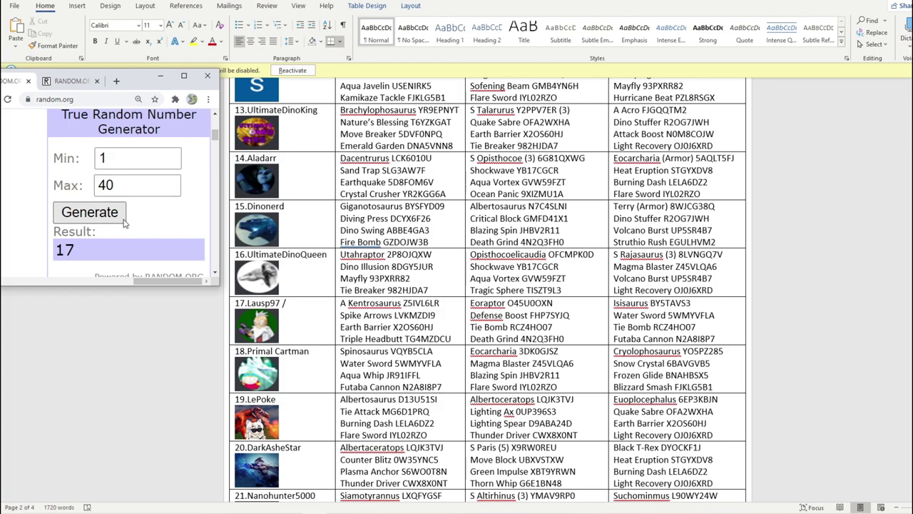
{"action": "left_click", "coordinate": [122, 221]}
{"action": "scroll", "coordinate": [341, 219], "scroll_direction": "down", "scroll_amount": 10}
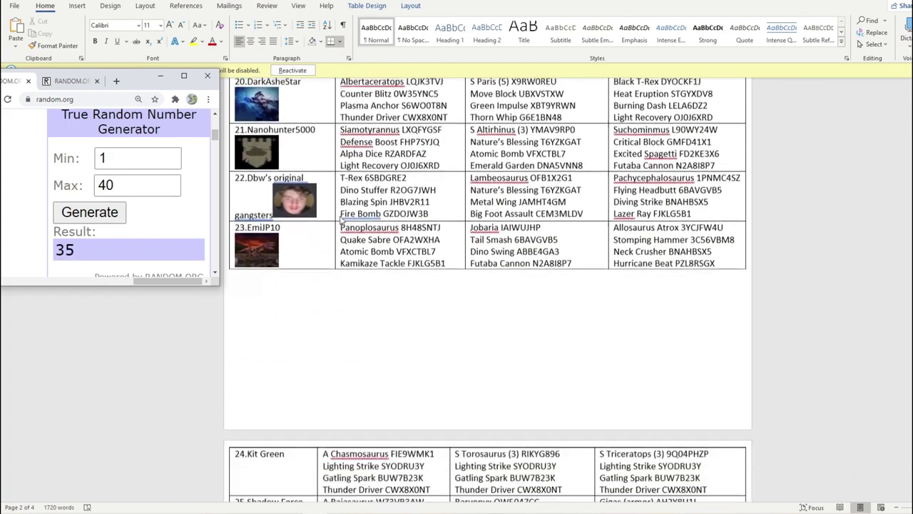
{"action": "scroll", "coordinate": [341, 220], "scroll_direction": "down", "scroll_amount": 15}
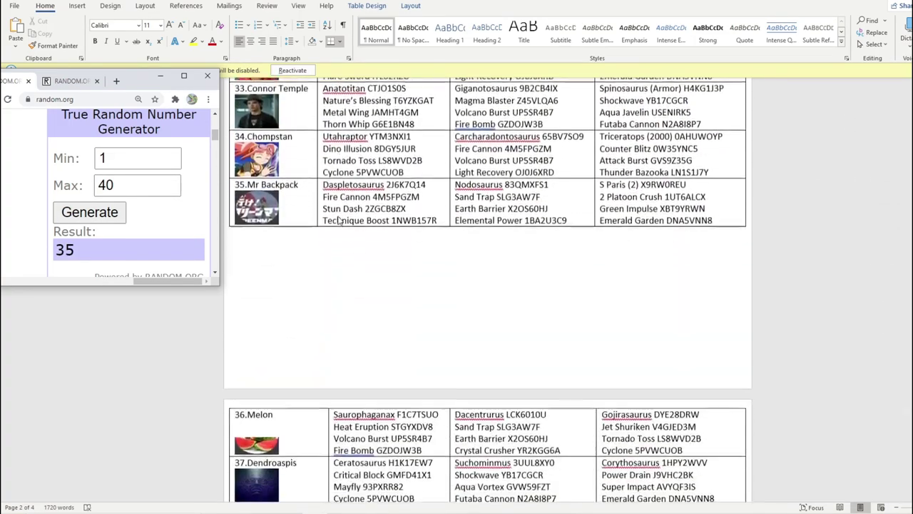
{"action": "scroll", "coordinate": [339, 221], "scroll_direction": "up", "scroll_amount": 5}
{"action": "left_click", "coordinate": [303, 183]}
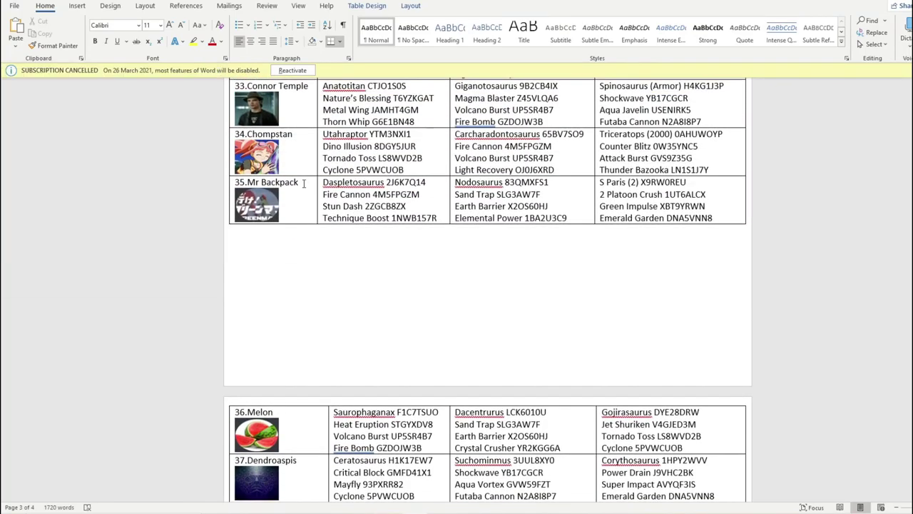
{"action": "key", "text": "alt+Tab"}
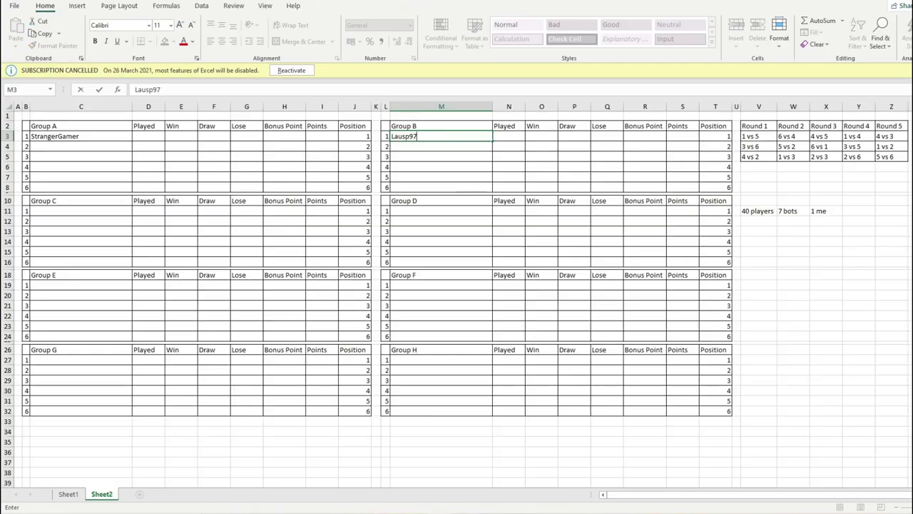
{"action": "left_click", "coordinate": [105, 209]}
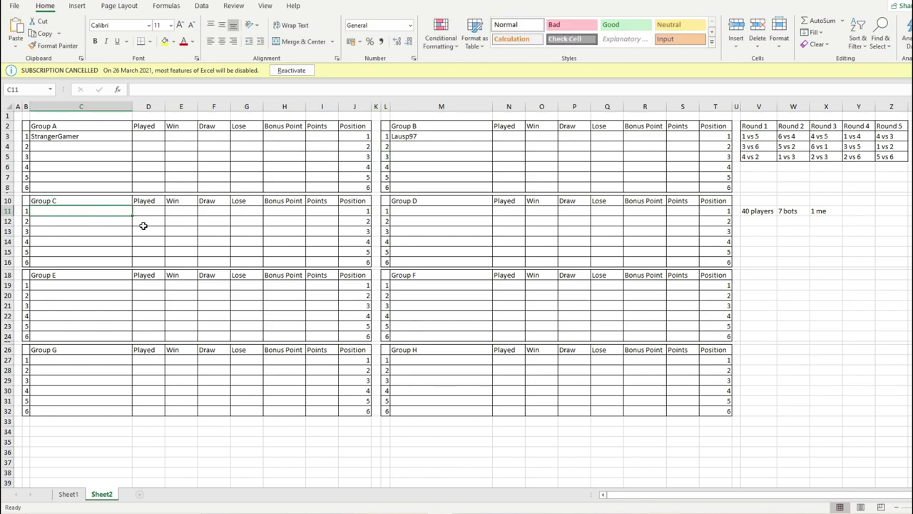
{"action": "type", "text": "Mr BAckpack"}
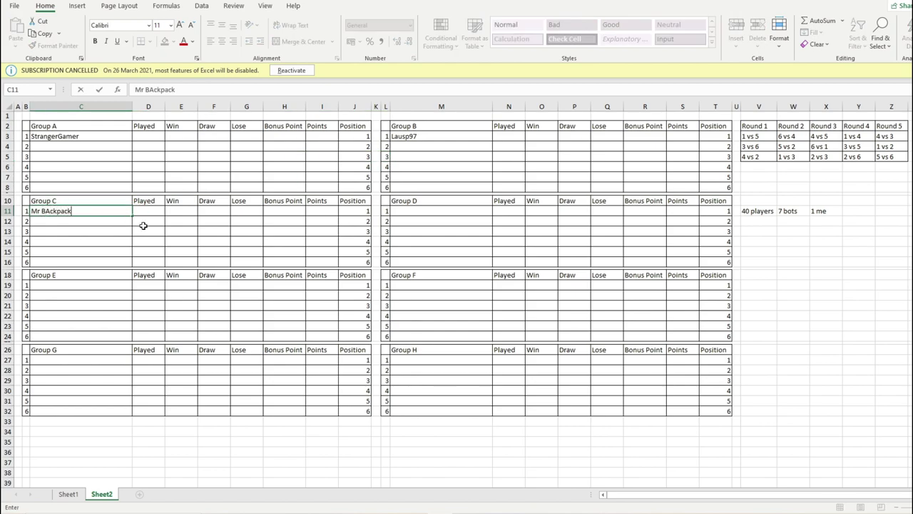
{"action": "left_click", "coordinate": [420, 213]}
- Draw 39, mark Darius with a slash, and enter Darius in Group D's M11
{"action": "key", "text": "alt+Tab"}
{"action": "key", "text": "alt+Tab"}
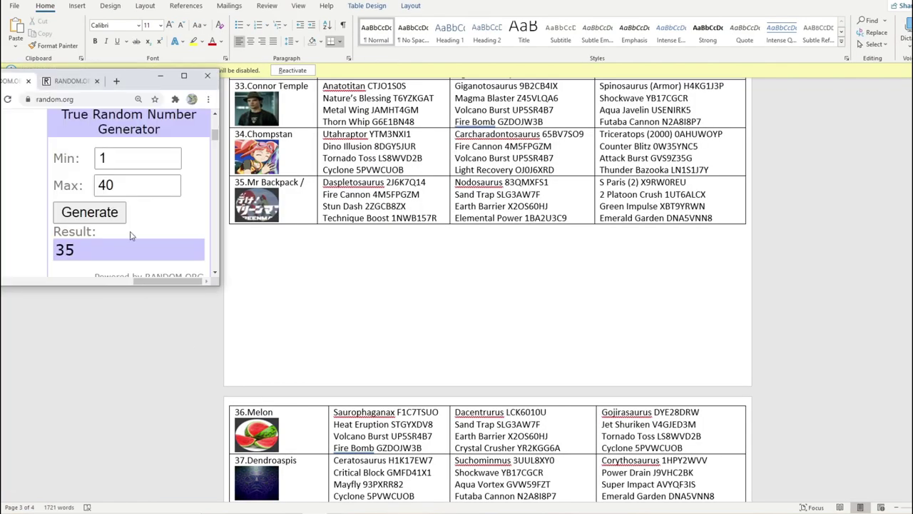
{"action": "left_click", "coordinate": [89, 211]}
{"action": "scroll", "coordinate": [383, 319], "scroll_direction": "down", "scroll_amount": 5}
{"action": "left_click", "coordinate": [304, 343]}
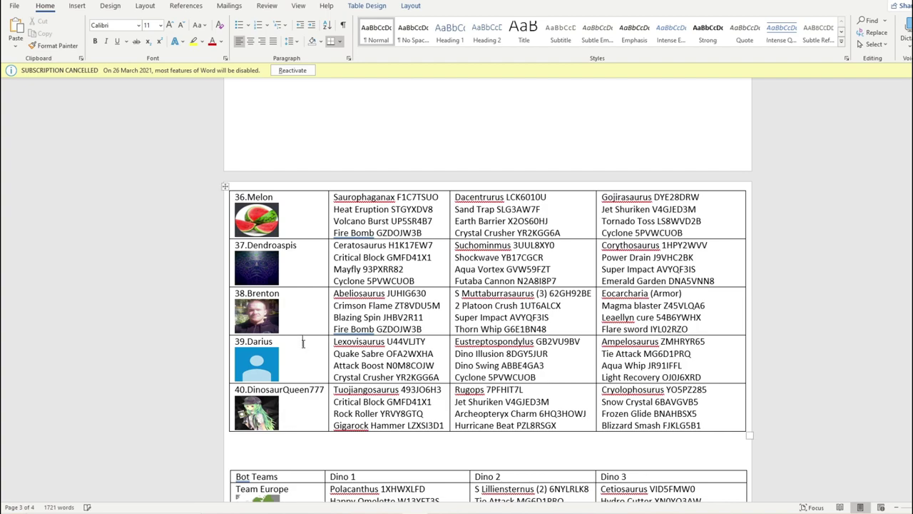
{"action": "type", "text": "/"}
{"action": "key", "text": "alt+Tab"}
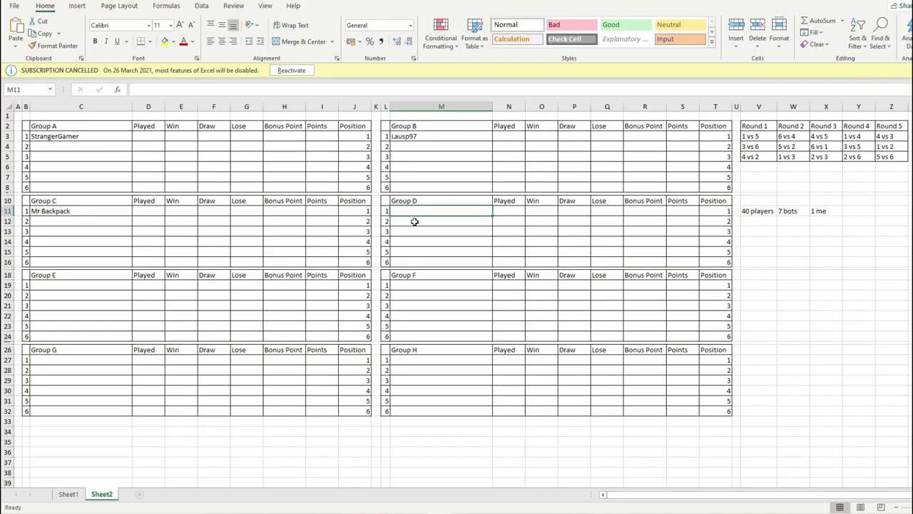
{"action": "type", "text": "Darius"}
{"action": "left_click", "coordinate": [79, 285]}
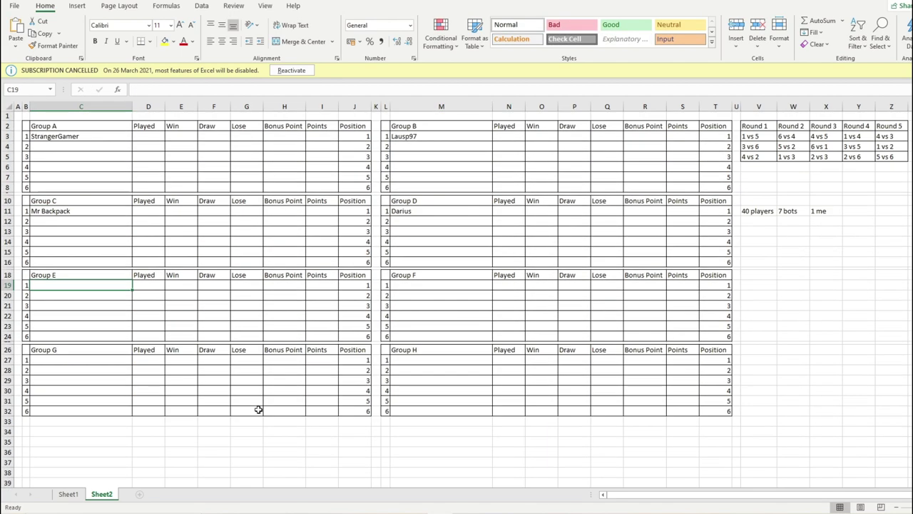
- Mark 18.Primal Cartman with a slash and enter Primal Cartman in Group E's C19
{"action": "key", "text": "alt+Tab"}
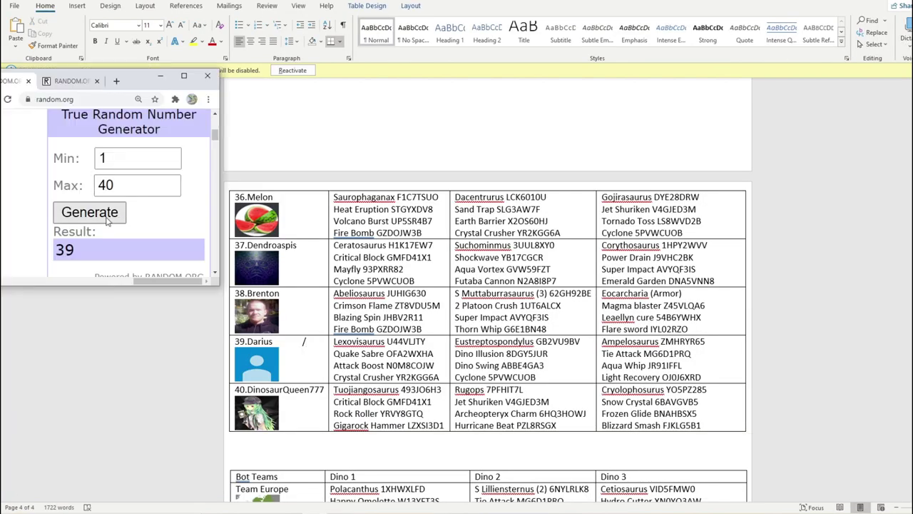
{"action": "left_click", "coordinate": [96, 217]}
{"action": "scroll", "coordinate": [391, 248], "scroll_direction": "up", "scroll_amount": 15}
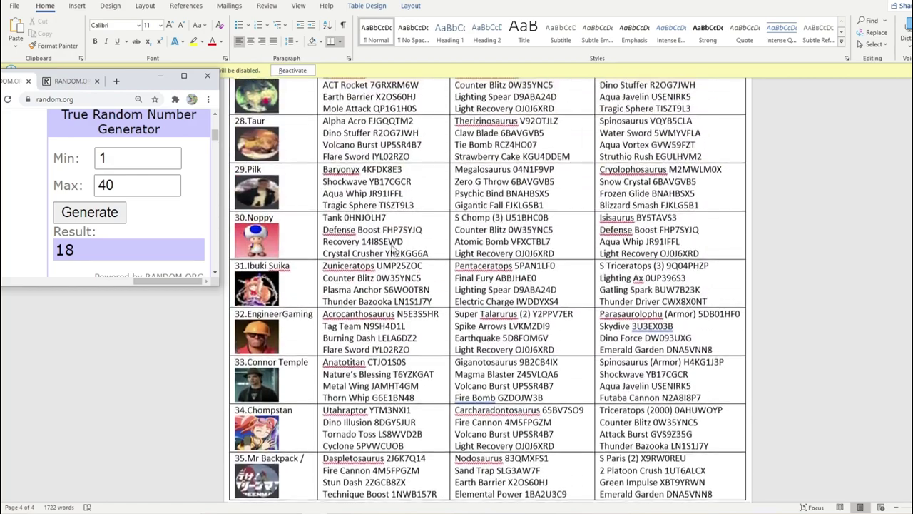
{"action": "scroll", "coordinate": [391, 247], "scroll_direction": "up", "scroll_amount": 4}
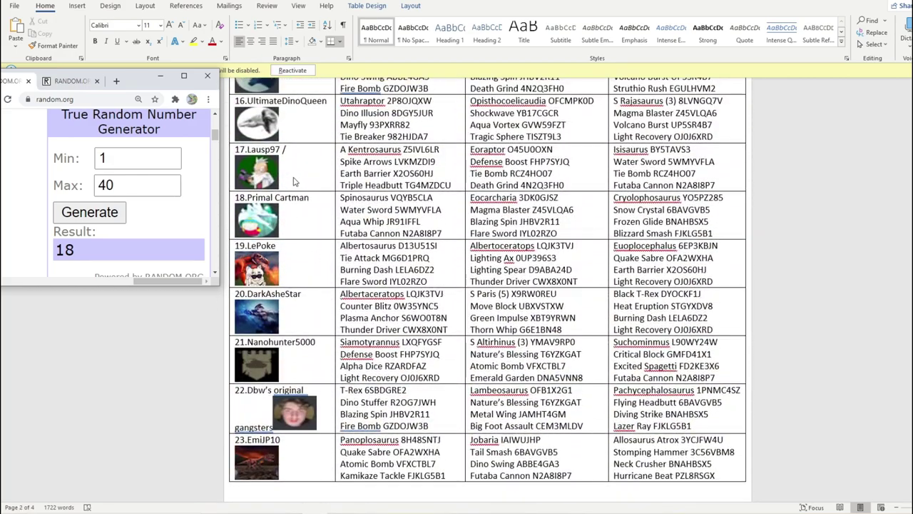
{"action": "right_click", "coordinate": [319, 202]}
{"action": "type", "text": "/"}
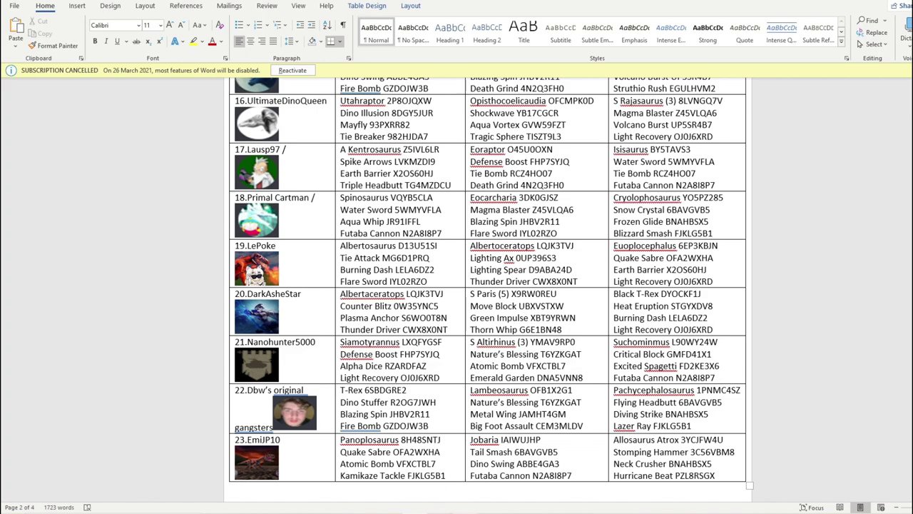
{"action": "key", "text": "alt+Tab"}
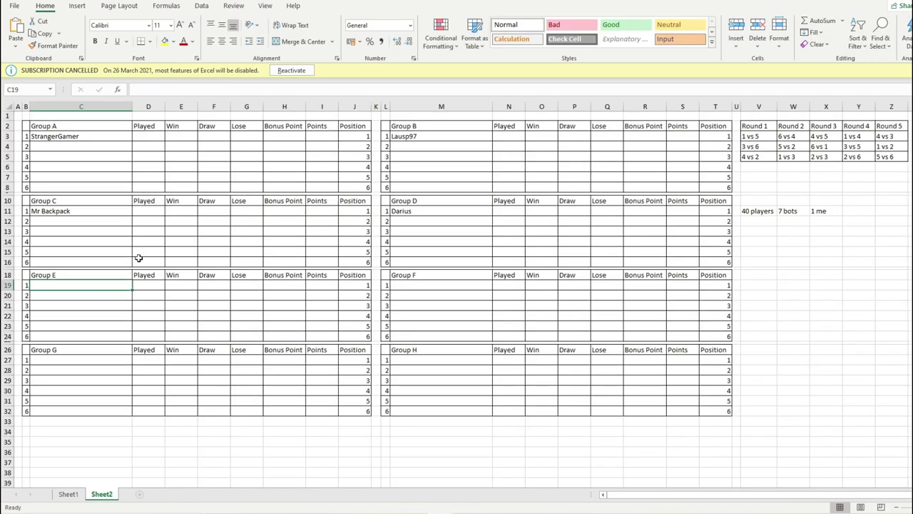
{"action": "type", "text": "P"}
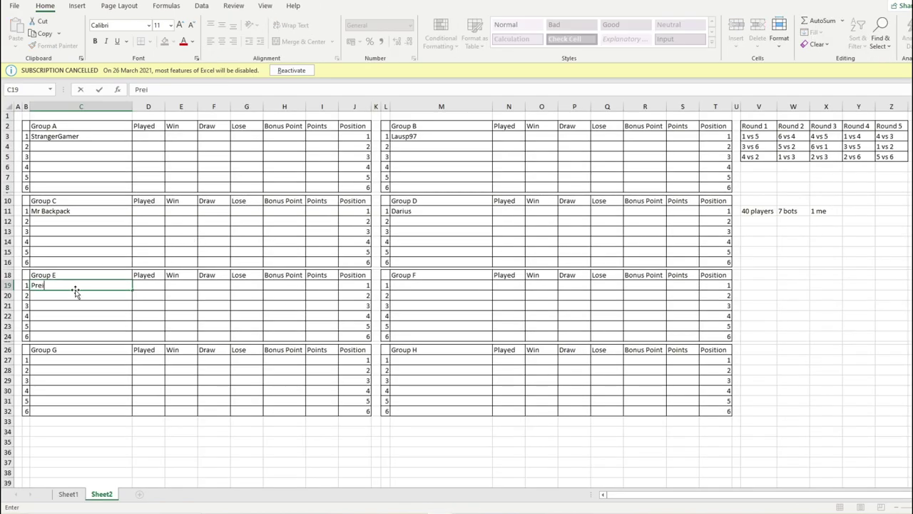
{"action": "type", "text": "rimal Carta"}
{"action": "key", "text": "BackSpace"}
{"action": "key", "text": "BackSpace"}
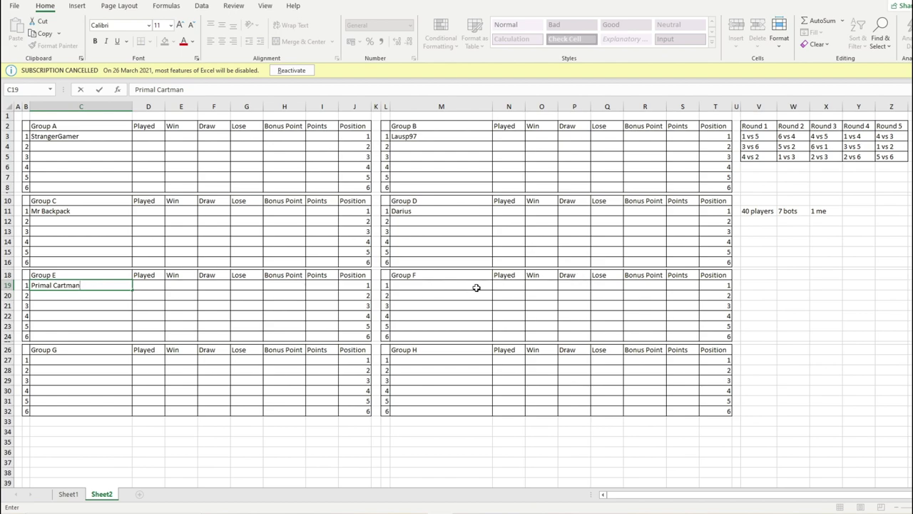
{"action": "left_click", "coordinate": [475, 287]}
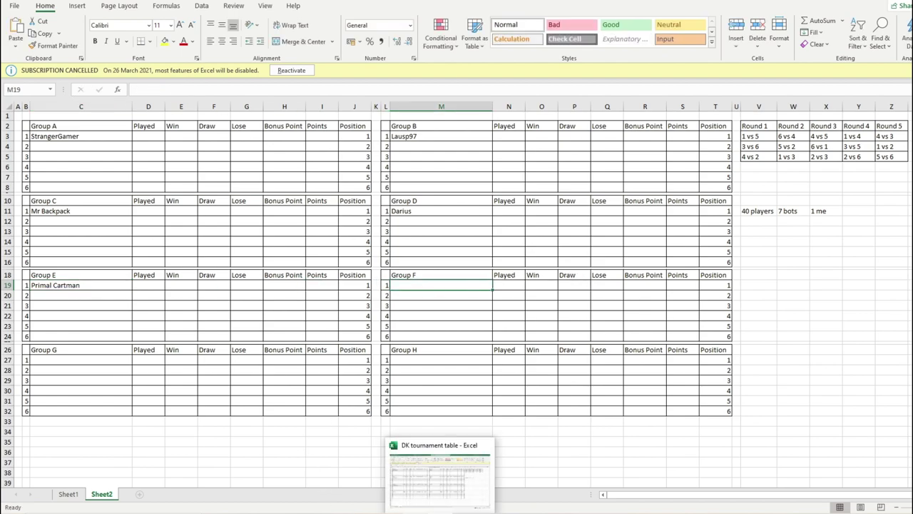
- Draw 38.Brenton and start typing Brenton into Group F's first slot, M19
{"action": "left_click", "coordinate": [442, 470]}
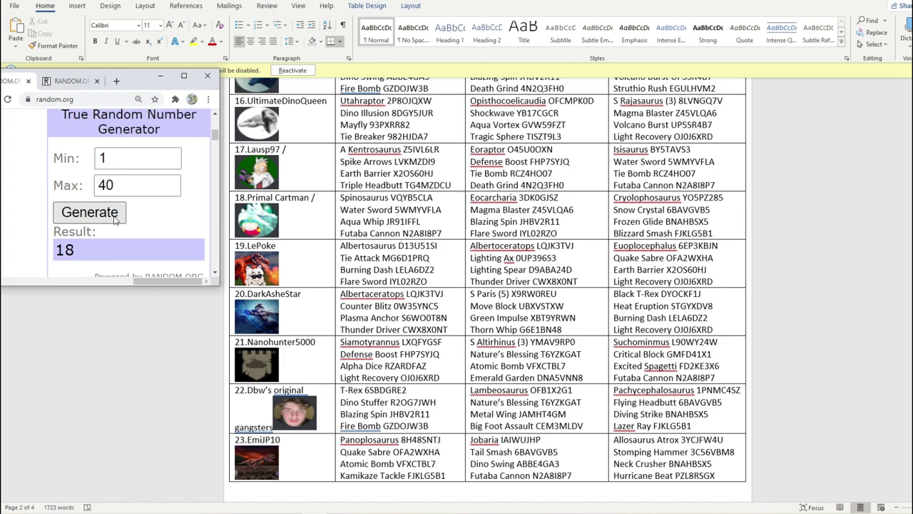
{"action": "left_click", "coordinate": [112, 217]}
{"action": "scroll", "coordinate": [370, 262], "scroll_direction": "down", "scroll_amount": 5}
{"action": "scroll", "coordinate": [370, 262], "scroll_direction": "down", "scroll_amount": 20}
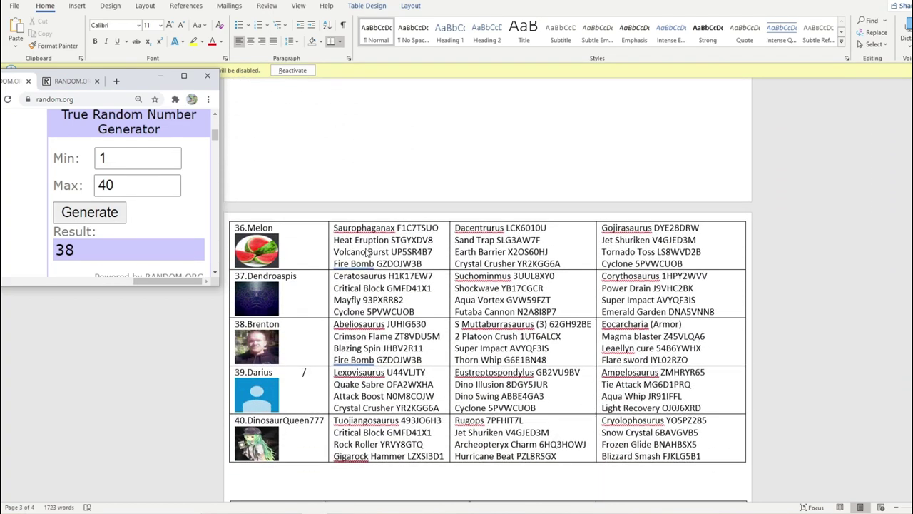
{"action": "left_click", "coordinate": [311, 325]}
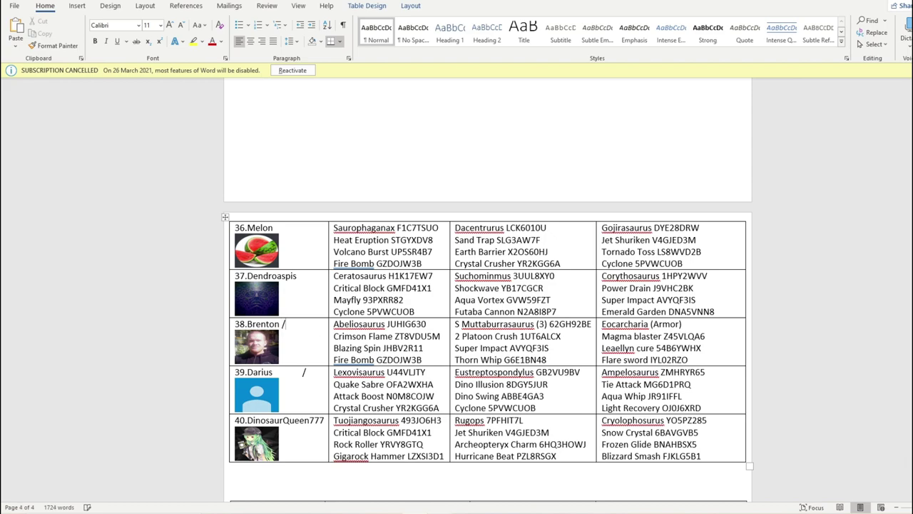
{"action": "key", "text": "alt+Tab"}
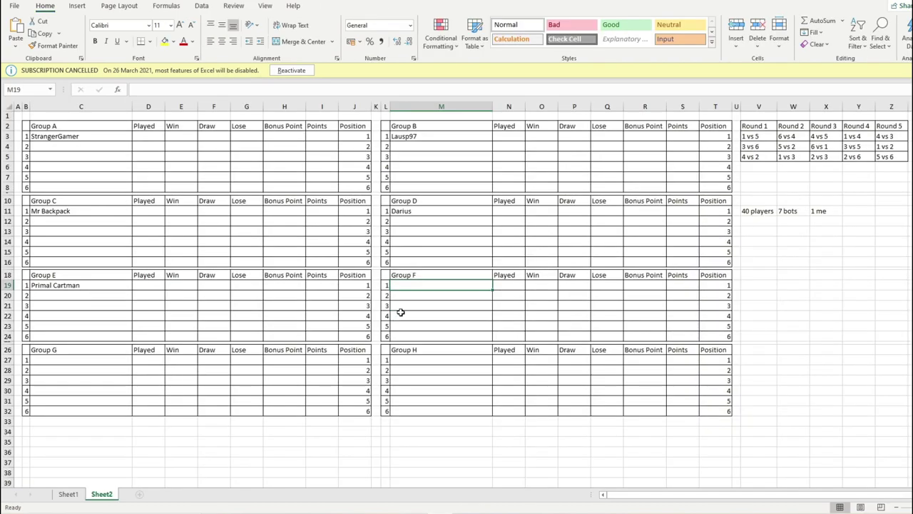
{"action": "type", "text": "Brentonm"}
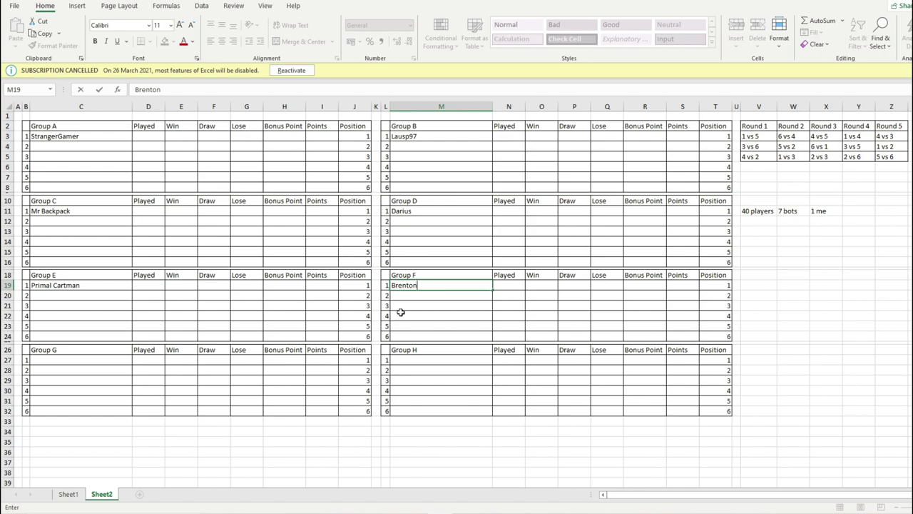
- Commit Brenton, redraw to get 32, and place the caret in EngineerGaming's Word cell
{"action": "left_click", "coordinate": [127, 360]}
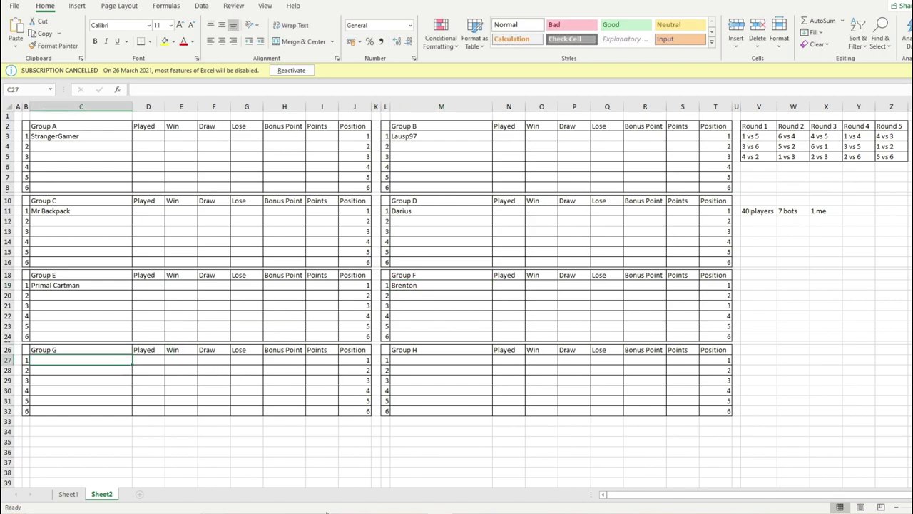
{"action": "key", "text": "alt+Tab"}
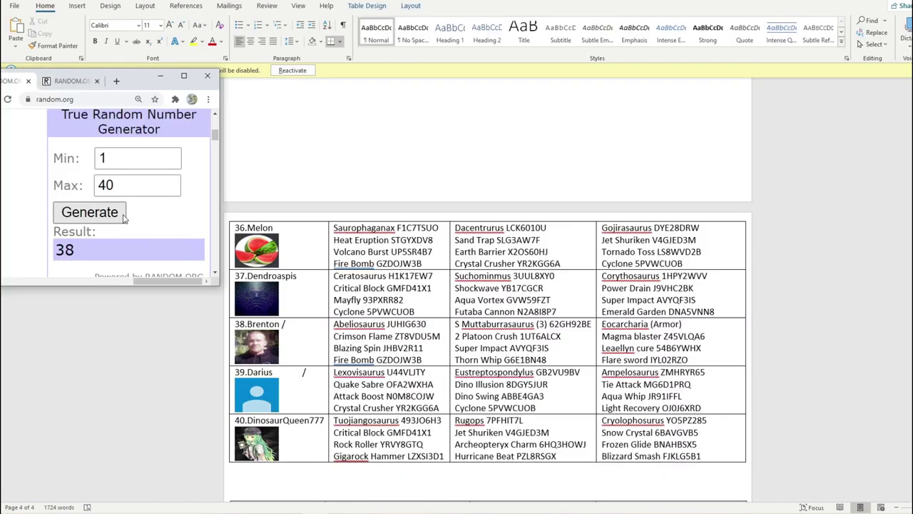
{"action": "left_click", "coordinate": [123, 217]}
{"action": "scroll", "coordinate": [342, 297], "scroll_direction": "up", "scroll_amount": 7}
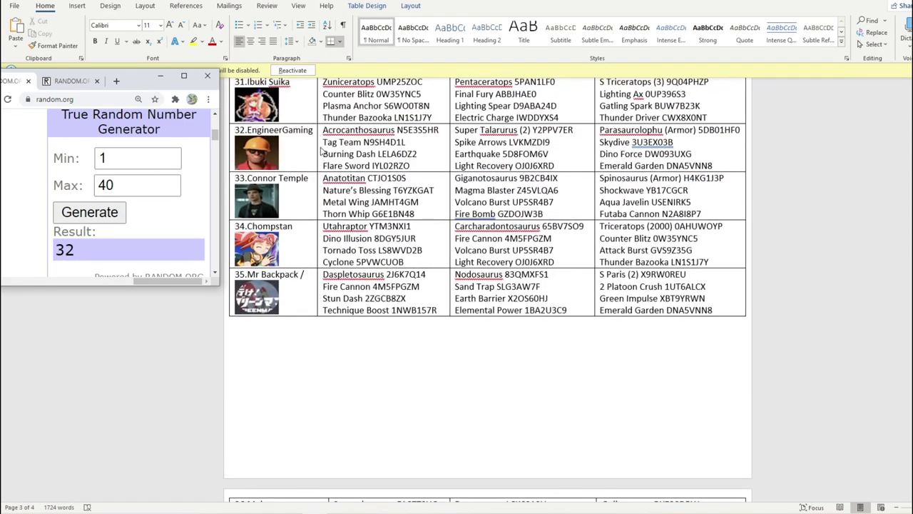
{"action": "left_click", "coordinate": [299, 162]}
{"action": "left_click", "coordinate": [298, 158]}
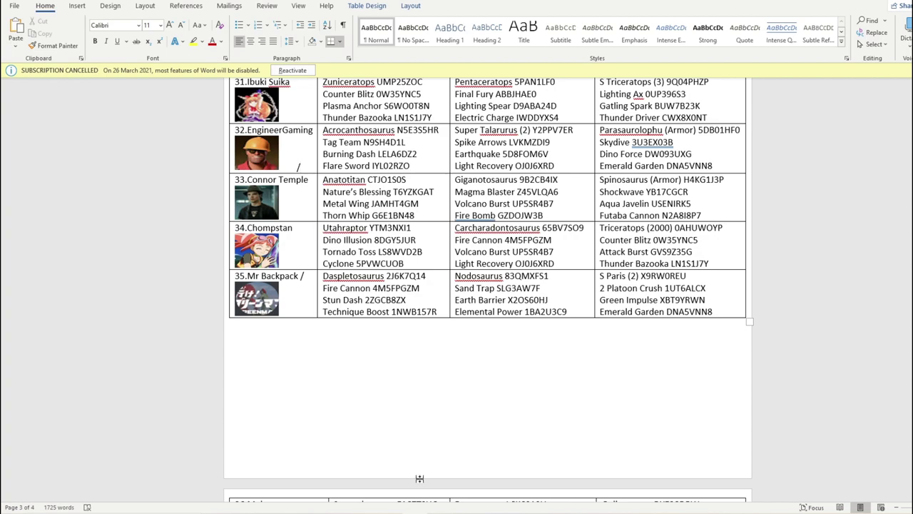
- Type Engineer Gaming into C27, fixing typos, and confirm it as Group G's first entrant
{"action": "left_click", "coordinate": [467, 510]}
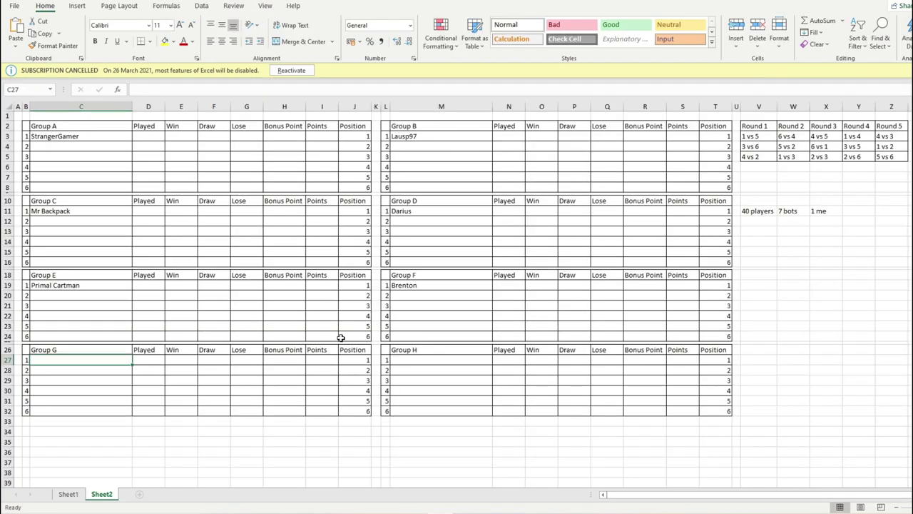
{"action": "type", "text": "Eng"}
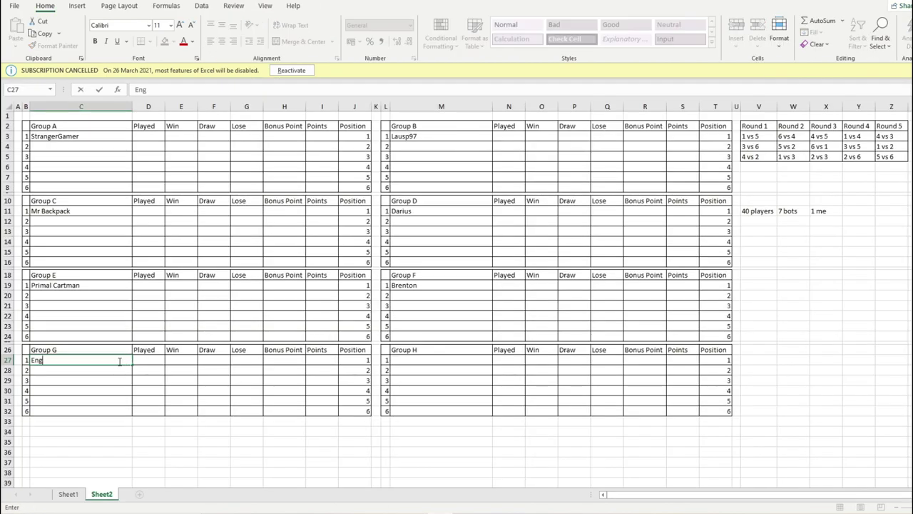
{"action": "key", "text": "BackSpace"}
{"action": "key", "text": "BackSpace"}
{"action": "key", "text": "BackSpace"}
{"action": "type", "text": "ineer GAming"}
{"action": "key", "text": "BackSpace"}
{"action": "key", "text": "BackSpace"}
{"action": "key", "text": "BackSpace"}
{"action": "key", "text": "BackSpace"}
{"action": "key", "text": "BackSpace"}
{"action": "type", "text": "aming"}
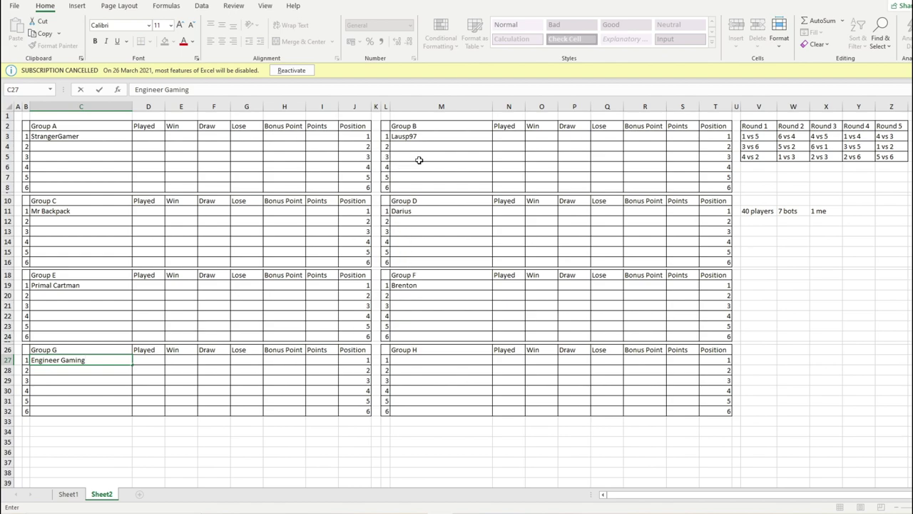
{"action": "left_click", "coordinate": [436, 359]}
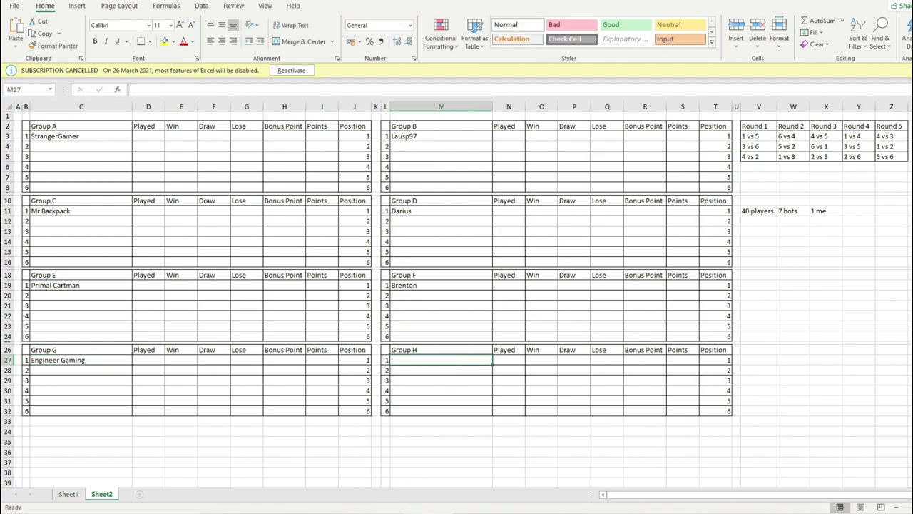
{"action": "key", "text": "alt+Tab"}
- Draw number 2 and mark 2.Danxtachyl with a slash in the Word list
{"action": "left_click", "coordinate": [314, 474]}
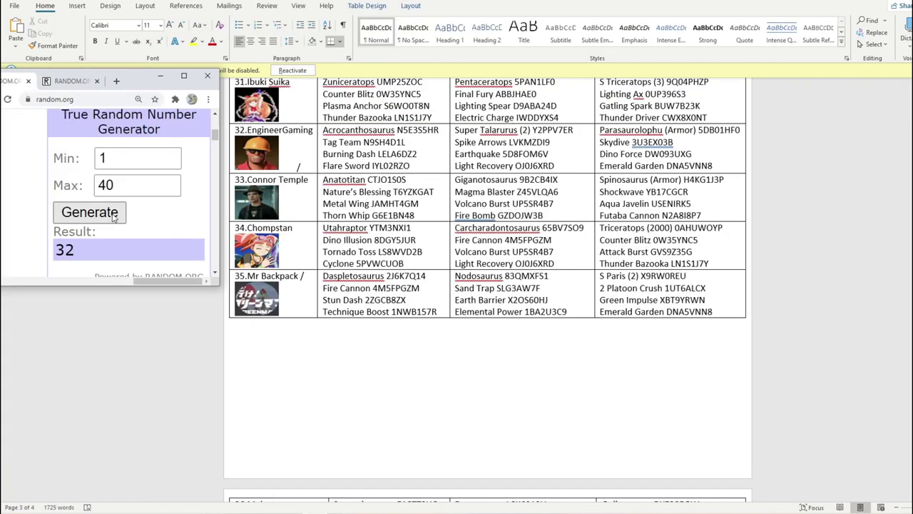
{"action": "left_click", "coordinate": [113, 216]}
{"action": "scroll", "coordinate": [401, 207], "scroll_direction": "up", "scroll_amount": 15}
{"action": "scroll", "coordinate": [401, 207], "scroll_direction": "up", "scroll_amount": 20}
{"action": "left_click", "coordinate": [314, 212]}
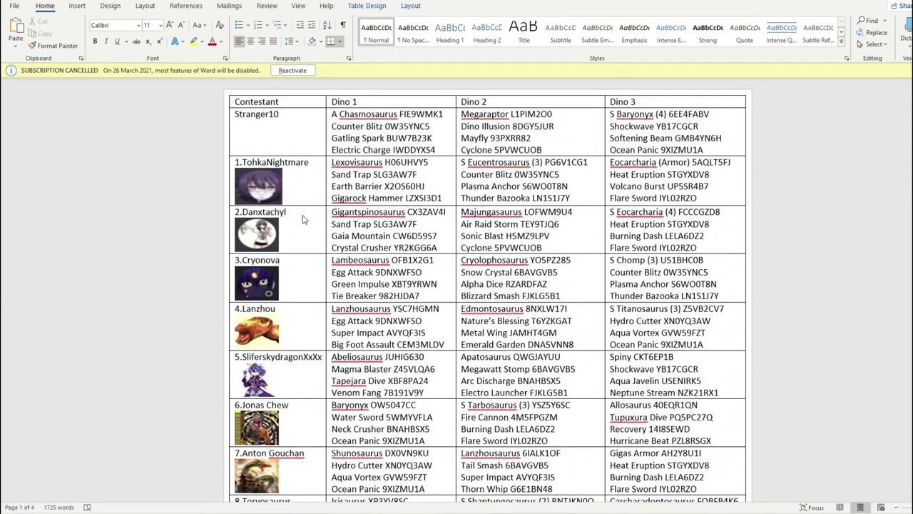
{"action": "type", "text": "/"}
- Enter Danxtachyl as Group H's first entrant in Excel
{"action": "key", "text": "alt+Tab"}
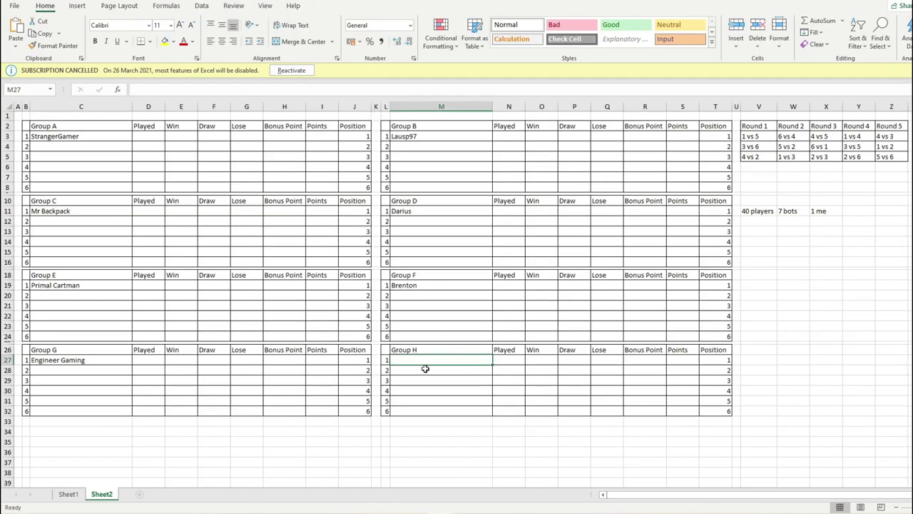
{"action": "type", "text": "Danxtachyl"}
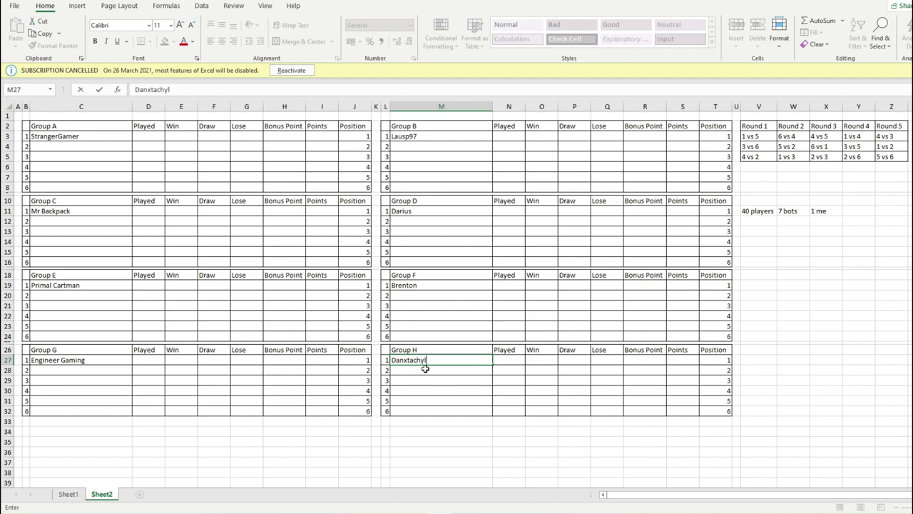
{"action": "left_click", "coordinate": [443, 389]}
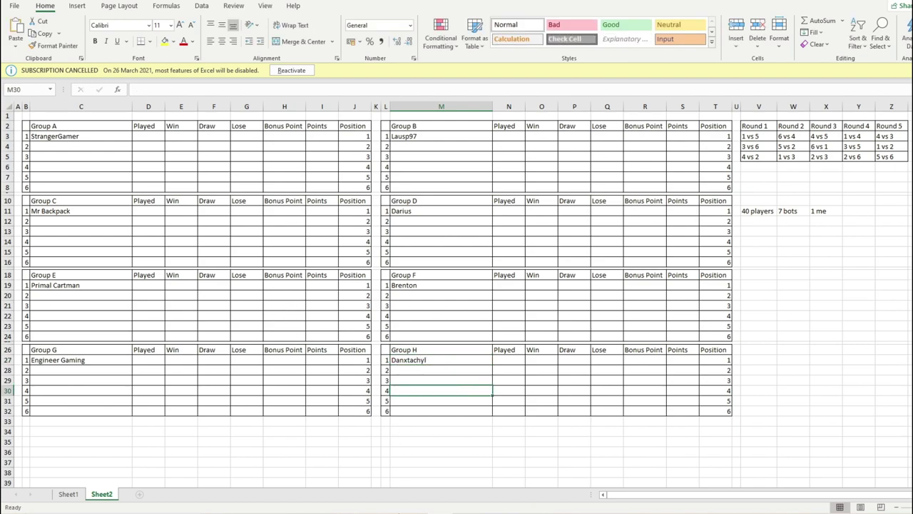
{"action": "key", "text": "alt+Tab"}
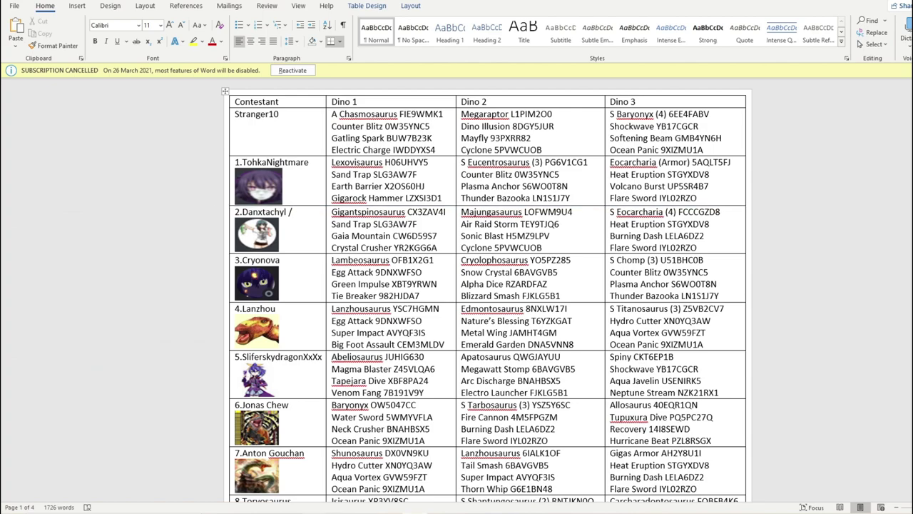
- Lower the number generator's maximum to 32 and draw a new number, 29
{"action": "key", "text": "alt+Tab"}
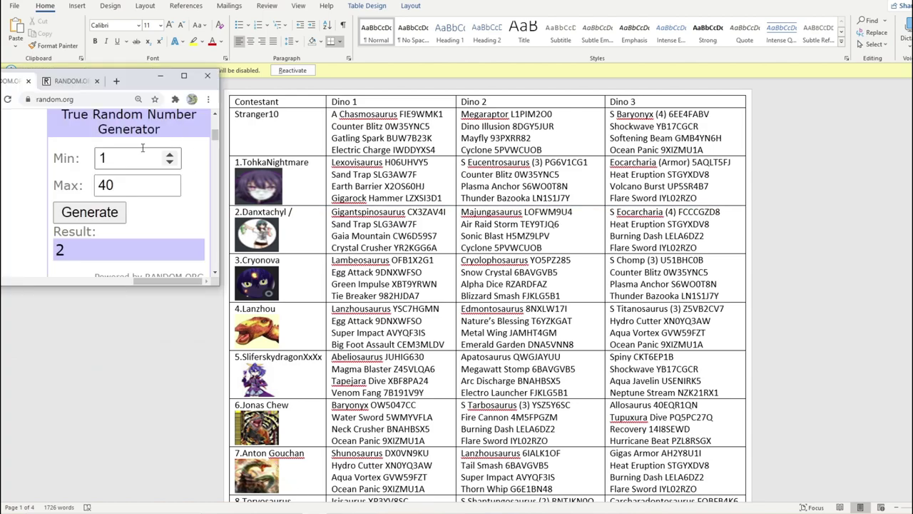
{"action": "left_click", "coordinate": [169, 190]}
{"action": "left_click", "coordinate": [169, 189]}
{"action": "left_click", "coordinate": [169, 189]}
{"action": "left_click", "coordinate": [169, 189]}
{"action": "left_click", "coordinate": [169, 189]}
{"action": "left_click", "coordinate": [169, 189]}
{"action": "left_click", "coordinate": [169, 190]}
{"action": "left_click", "coordinate": [169, 189]}
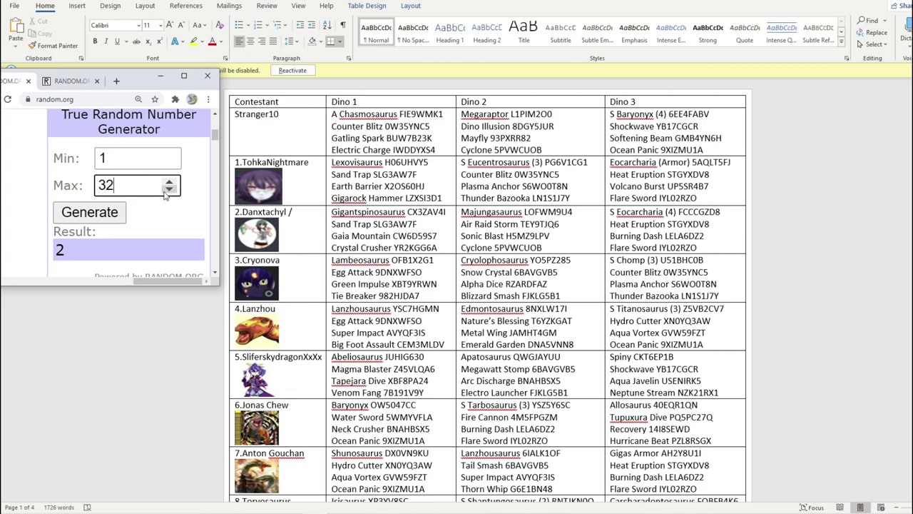
{"action": "left_click", "coordinate": [102, 221]}
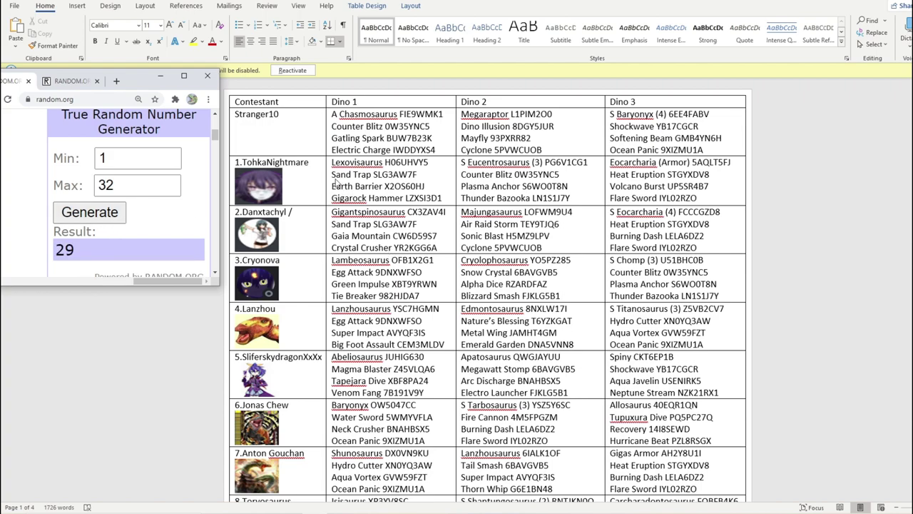
{"action": "scroll", "coordinate": [294, 164], "scroll_direction": "down", "scroll_amount": 5}
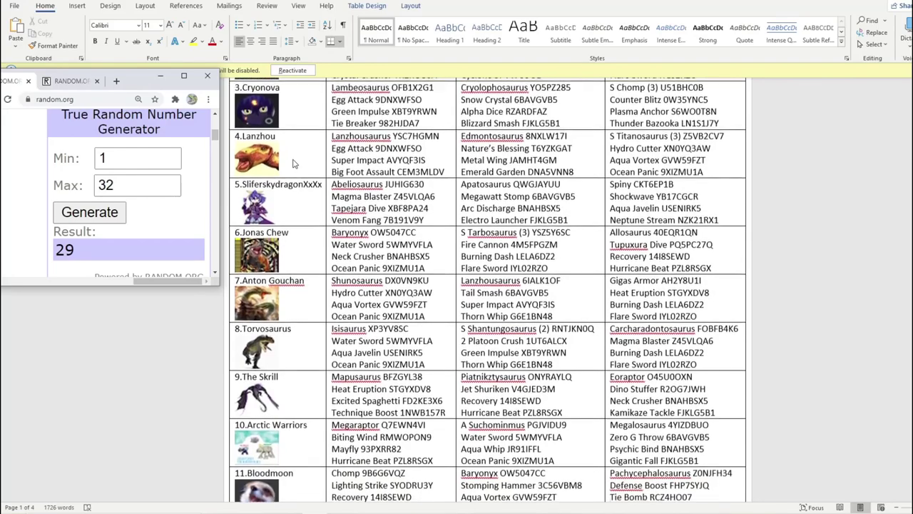
{"action": "scroll", "coordinate": [294, 165], "scroll_direction": "down", "scroll_amount": 15}
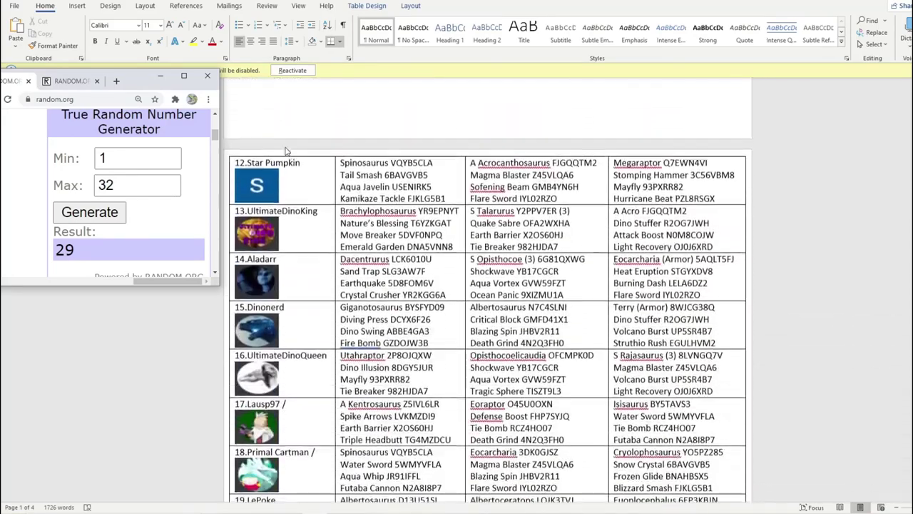
{"action": "scroll", "coordinate": [285, 149], "scroll_direction": "down", "scroll_amount": 15}
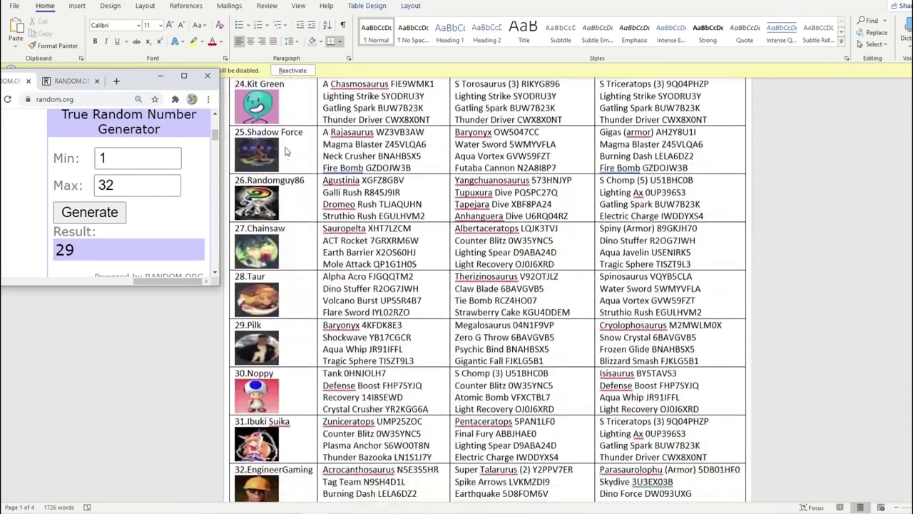
{"action": "scroll", "coordinate": [285, 149], "scroll_direction": "up", "scroll_amount": 3}
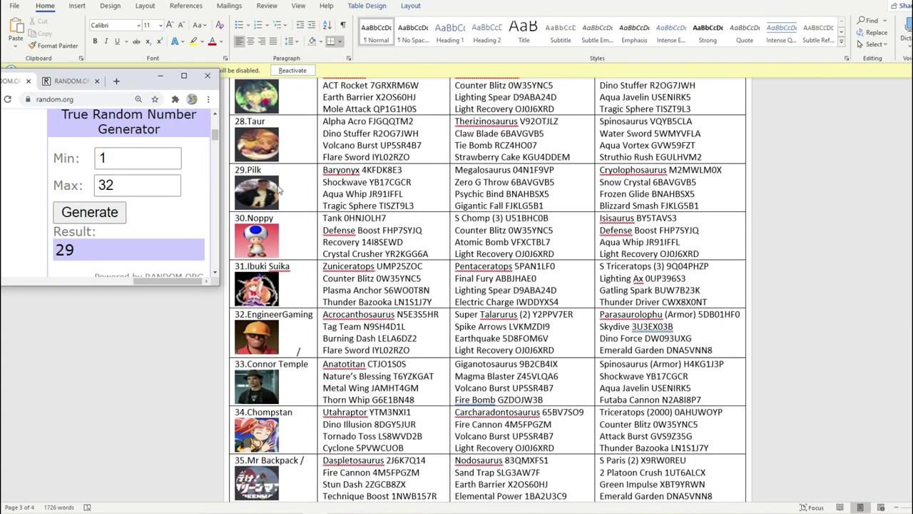
{"action": "scroll", "coordinate": [292, 269], "scroll_direction": "up", "scroll_amount": 7}
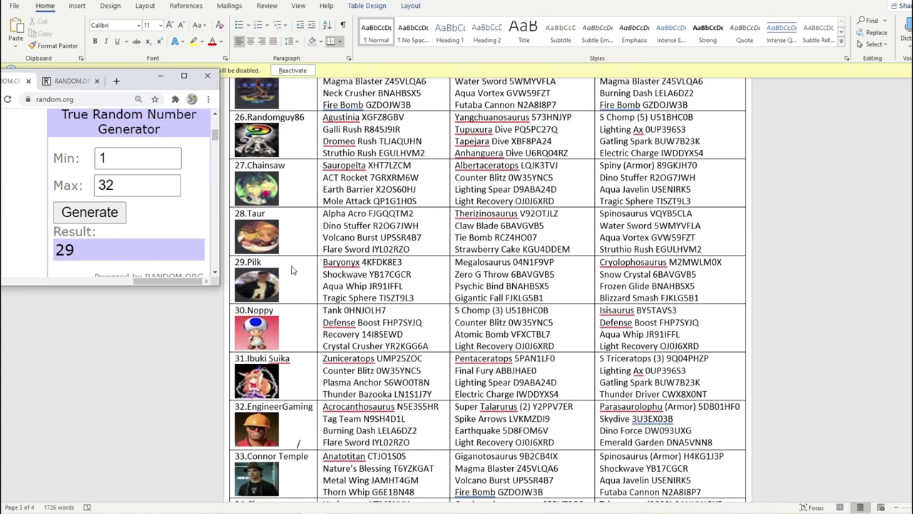
{"action": "scroll", "coordinate": [292, 269], "scroll_direction": "up", "scroll_amount": 20}
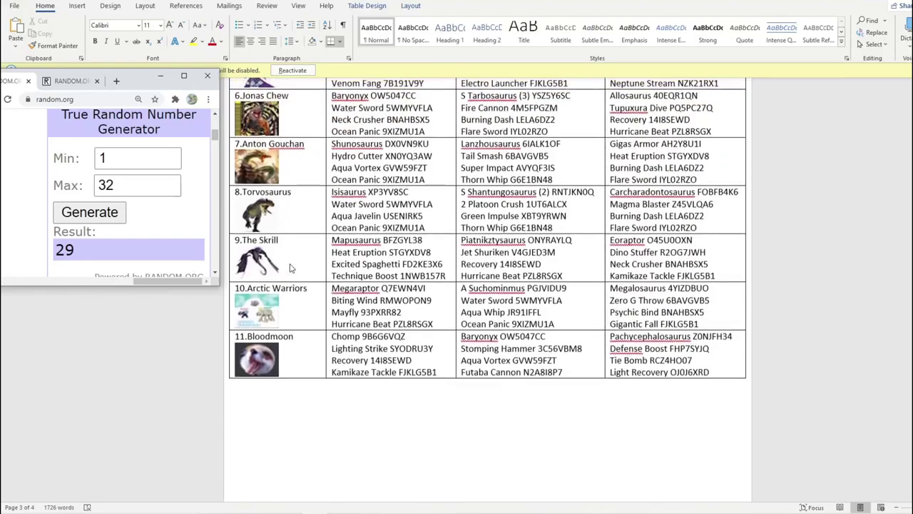
{"action": "scroll", "coordinate": [309, 327], "scroll_direction": "down", "scroll_amount": 20}
{"action": "left_click", "coordinate": [308, 327]}
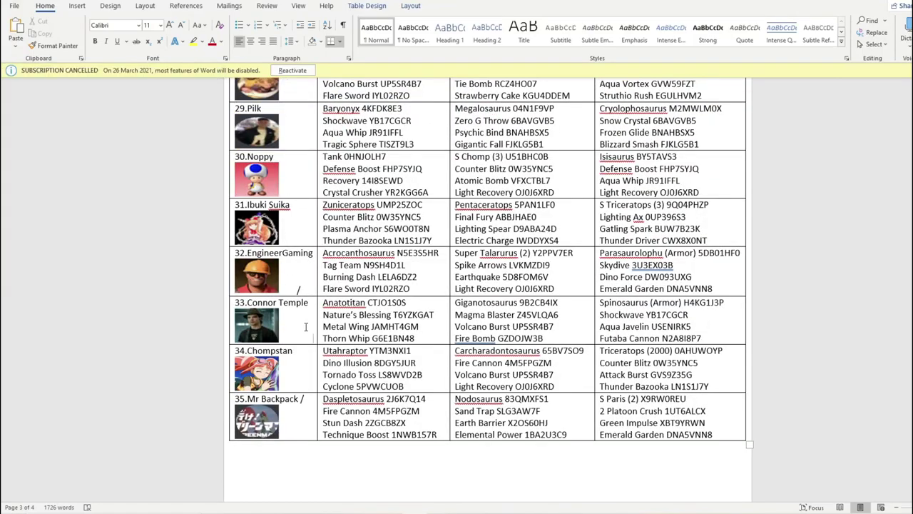
{"action": "type", "text": "/"}
{"action": "left_click", "coordinate": [425, 511]}
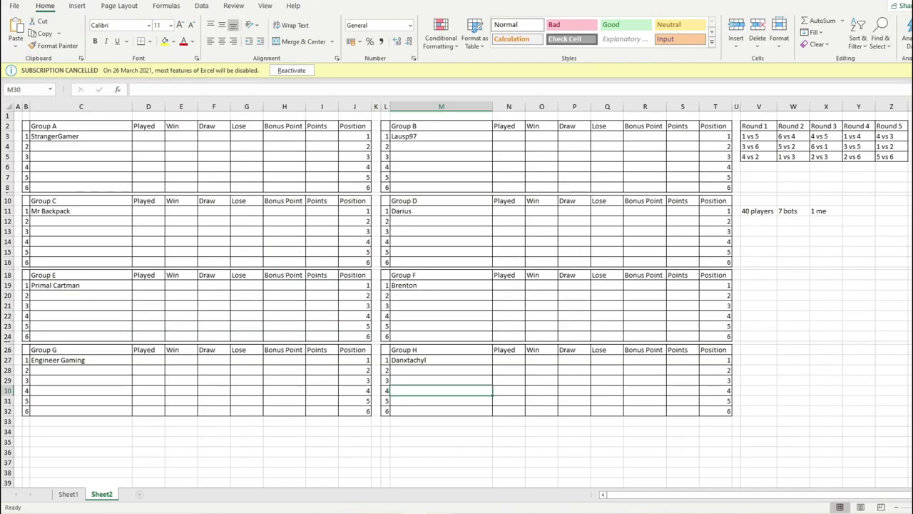
{"action": "left_click", "coordinate": [79, 147]}
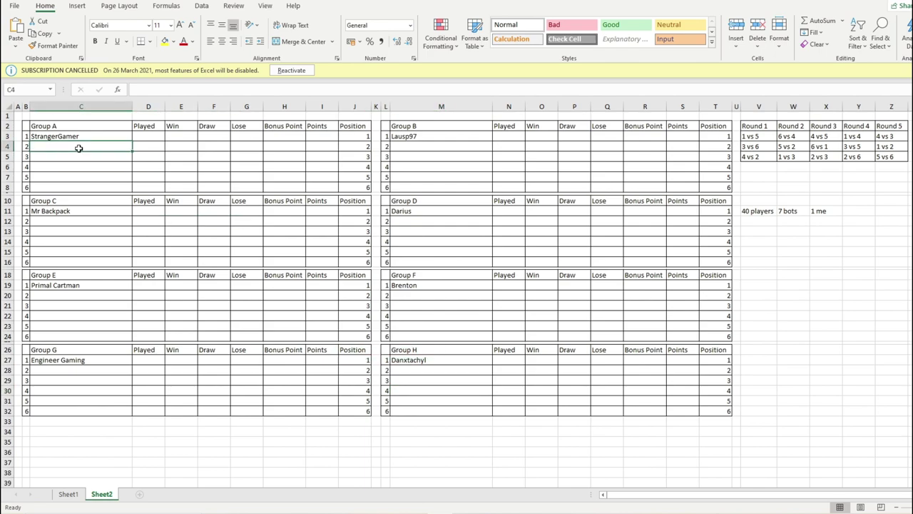
{"action": "type", "text": "Connor Temple"}
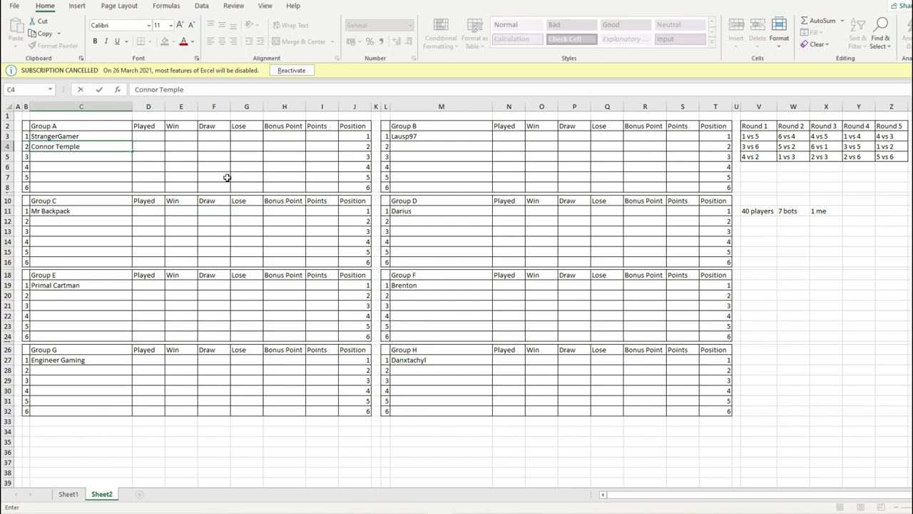
- Set the generator maximum to 31, draw 15, and mark 15.Dinonerd with a slash
{"action": "key", "text": "alt+Tab"}
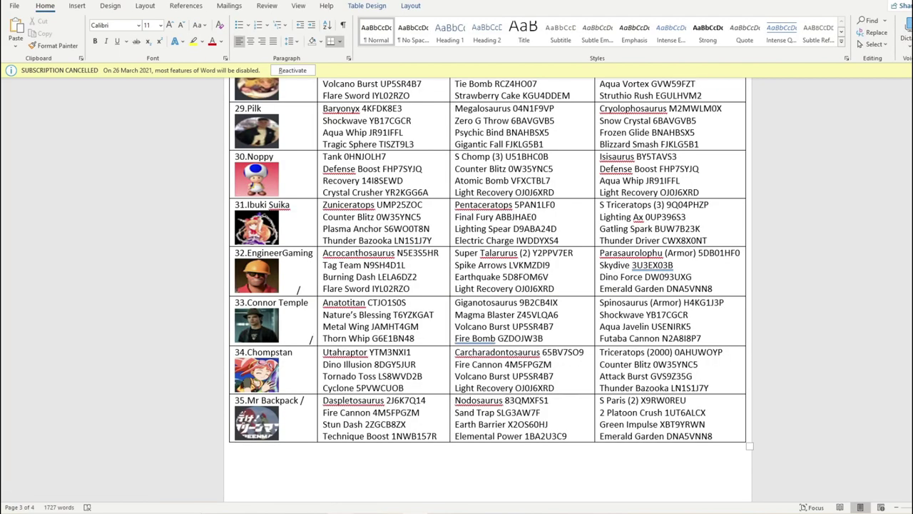
{"action": "key", "text": "alt+Tab"}
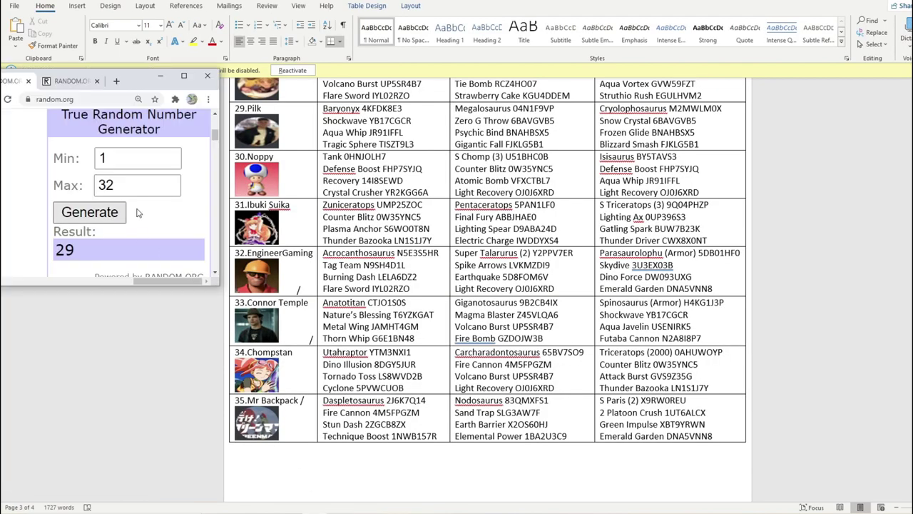
{"action": "left_click", "coordinate": [169, 190]}
{"action": "left_click", "coordinate": [110, 209]}
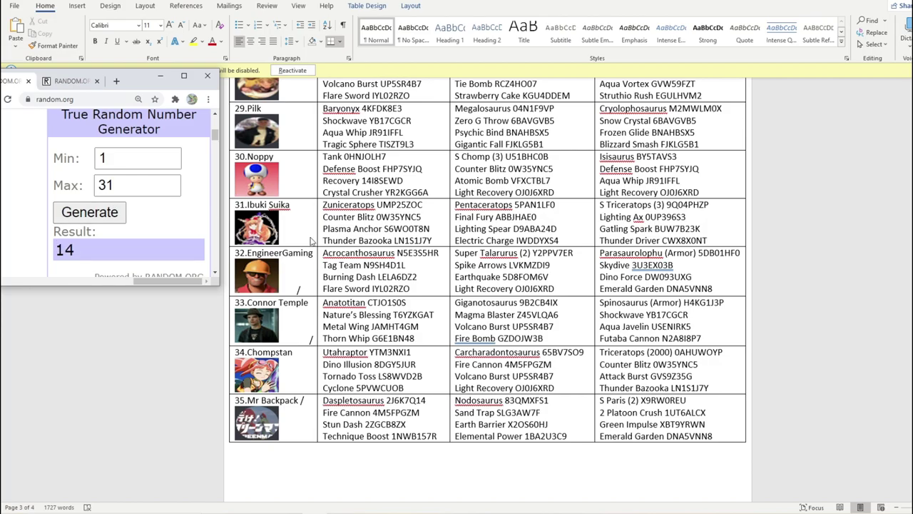
{"action": "scroll", "coordinate": [310, 241], "scroll_direction": "up", "scroll_amount": 20}
{"action": "scroll", "coordinate": [311, 242], "scroll_direction": "up", "scroll_amount": 12}
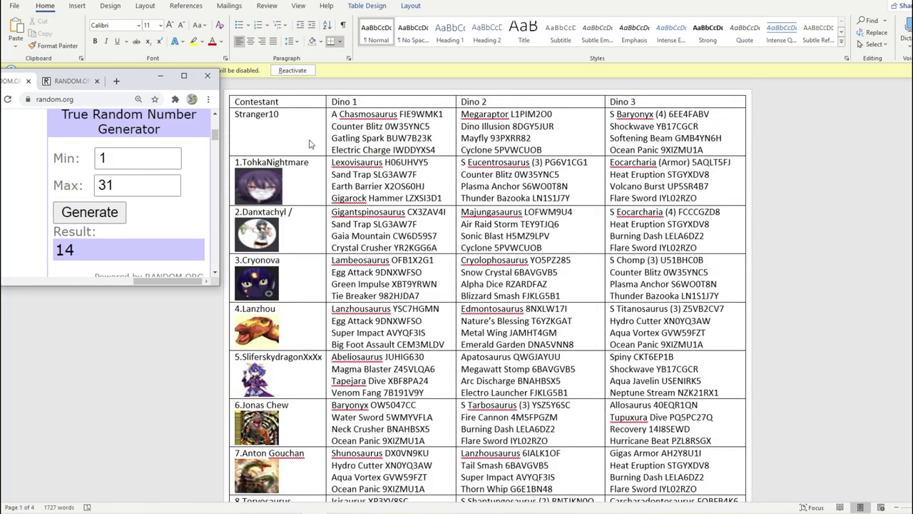
{"action": "scroll", "coordinate": [303, 174], "scroll_direction": "down", "scroll_amount": 8}
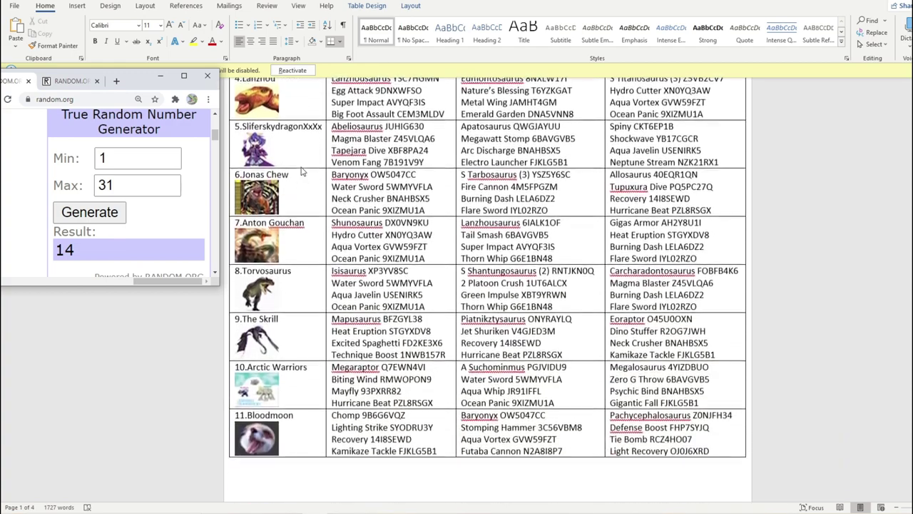
{"action": "scroll", "coordinate": [303, 185], "scroll_direction": "down", "scroll_amount": 10}
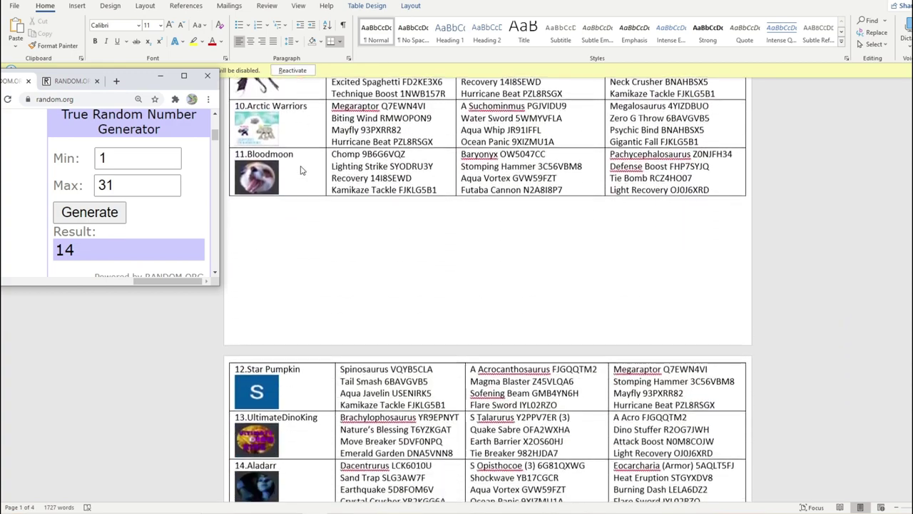
{"action": "scroll", "coordinate": [309, 214], "scroll_direction": "down", "scroll_amount": 4}
{"action": "left_click", "coordinate": [312, 223]}
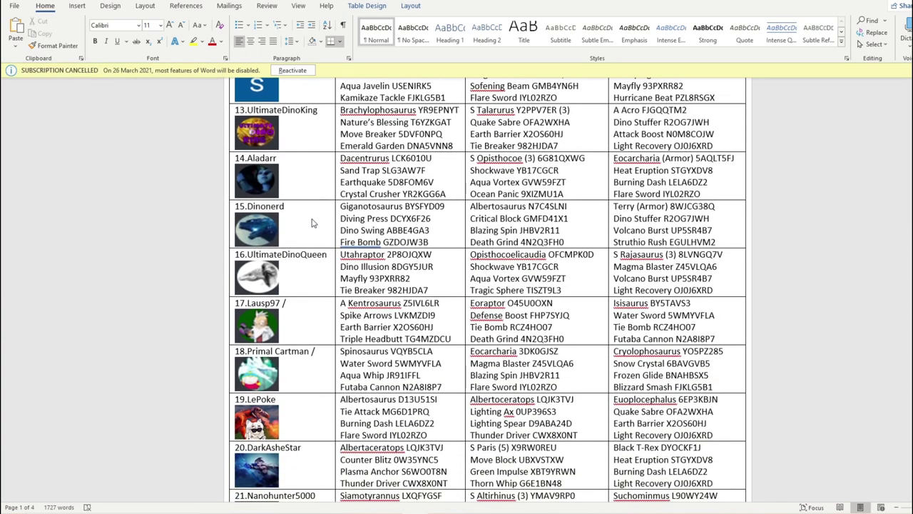
{"action": "type", "text": "/"}
- Enter Dinonerd into Group B's second slot, cell M4
{"action": "key", "text": "alt+Tab"}
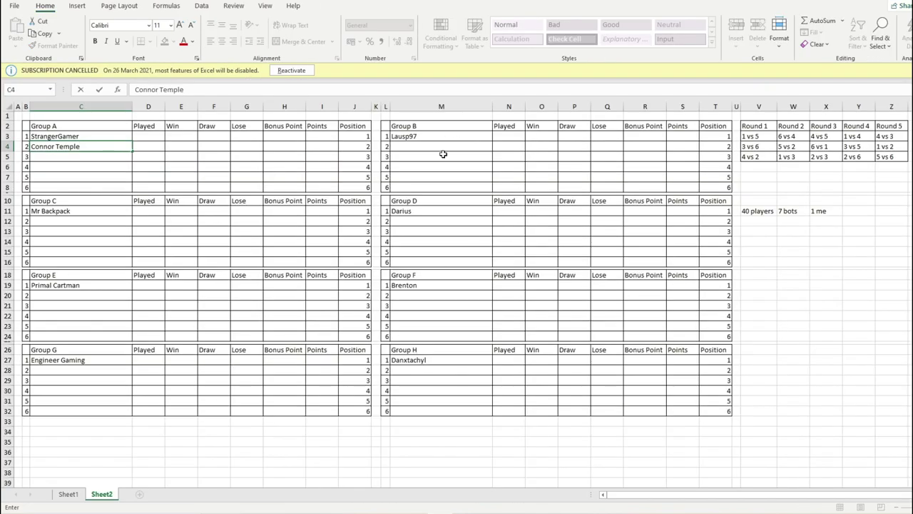
{"action": "left_click", "coordinate": [438, 152]}
{"action": "type", "text": "Dinonerd"}
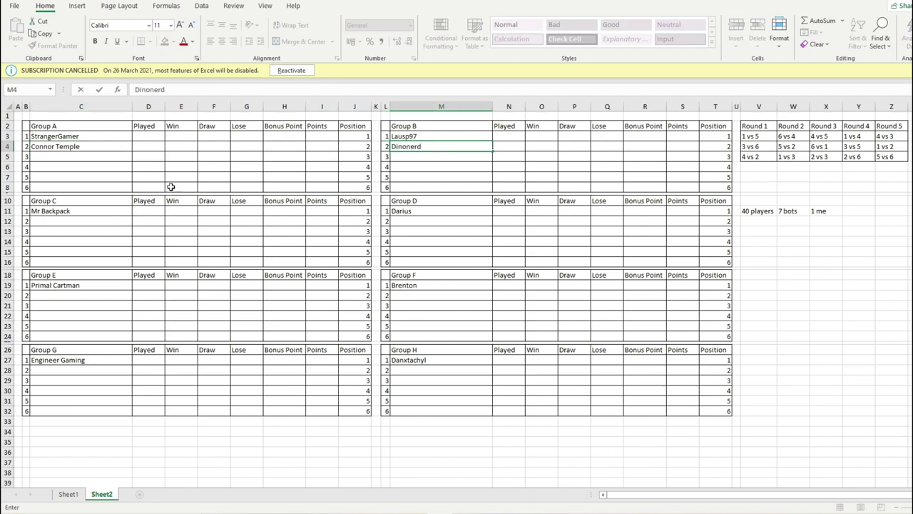
{"action": "left_click", "coordinate": [118, 224]}
- Set the generator maximum to 30, draw 29, and place the caret after 29.Pilk
{"action": "key", "text": "alt+Tab"}
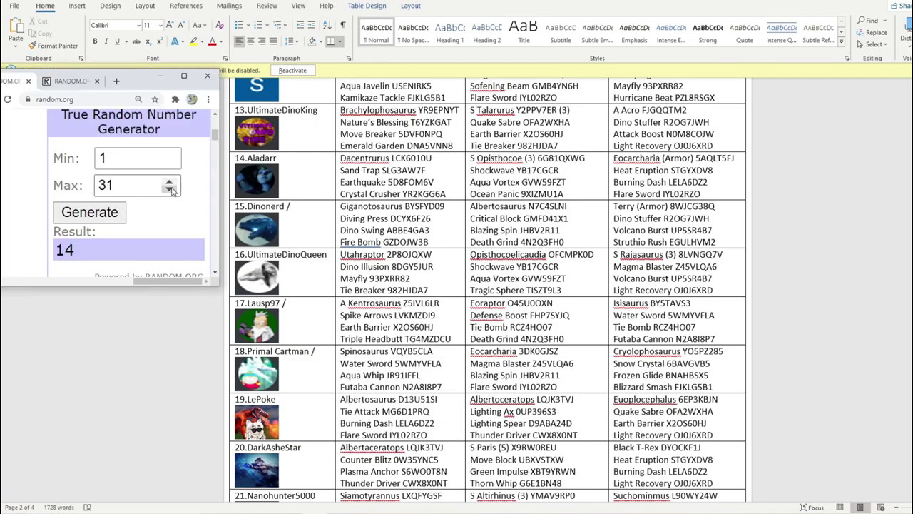
{"action": "left_click", "coordinate": [176, 189]}
{"action": "left_click", "coordinate": [120, 208]}
{"action": "scroll", "coordinate": [328, 204], "scroll_direction": "up", "scroll_amount": 15}
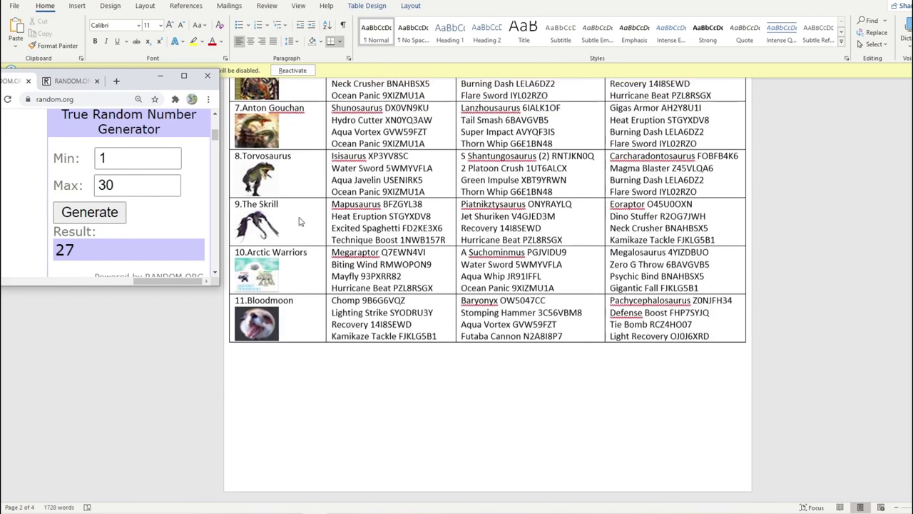
{"action": "scroll", "coordinate": [328, 204], "scroll_direction": "down", "scroll_amount": 20}
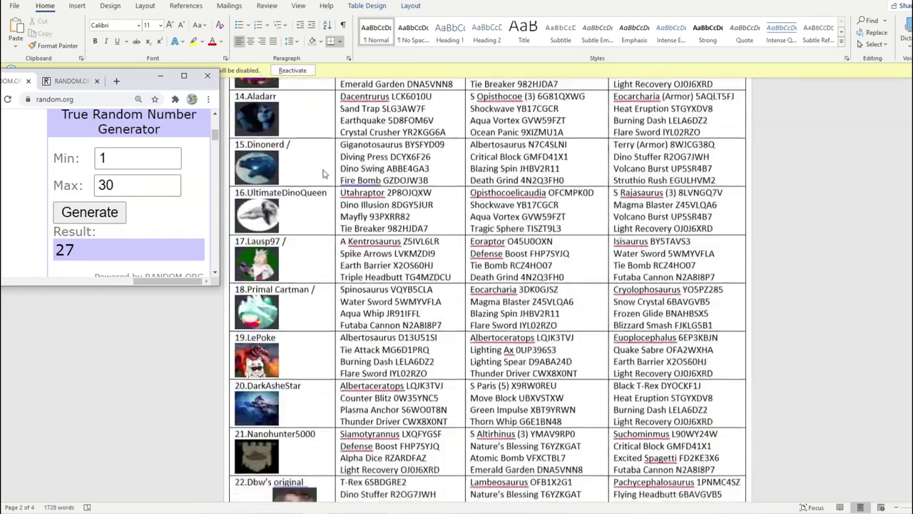
{"action": "left_click", "coordinate": [457, 405]}
{"action": "scroll", "coordinate": [458, 405], "scroll_direction": "down", "scroll_amount": 10}
{"action": "scroll", "coordinate": [457, 404], "scroll_direction": "up", "scroll_amount": 4}
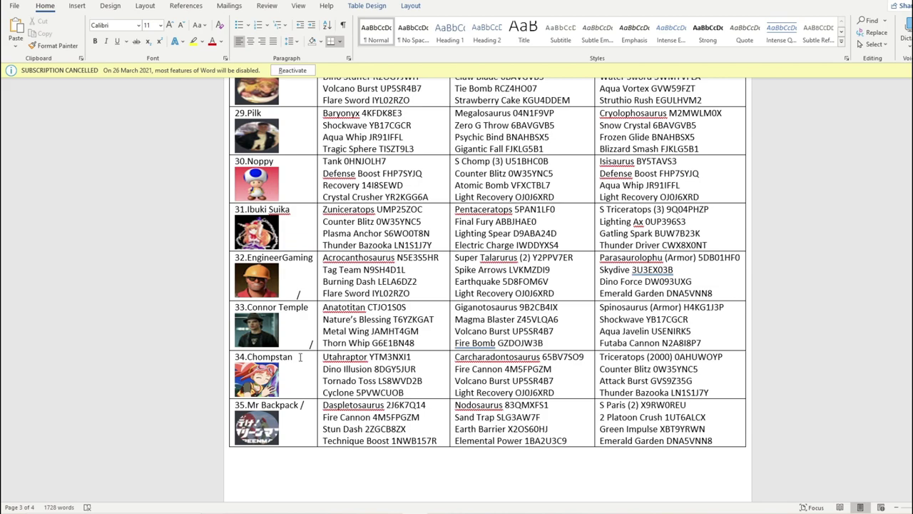
{"action": "key", "text": "alt+Tab"}
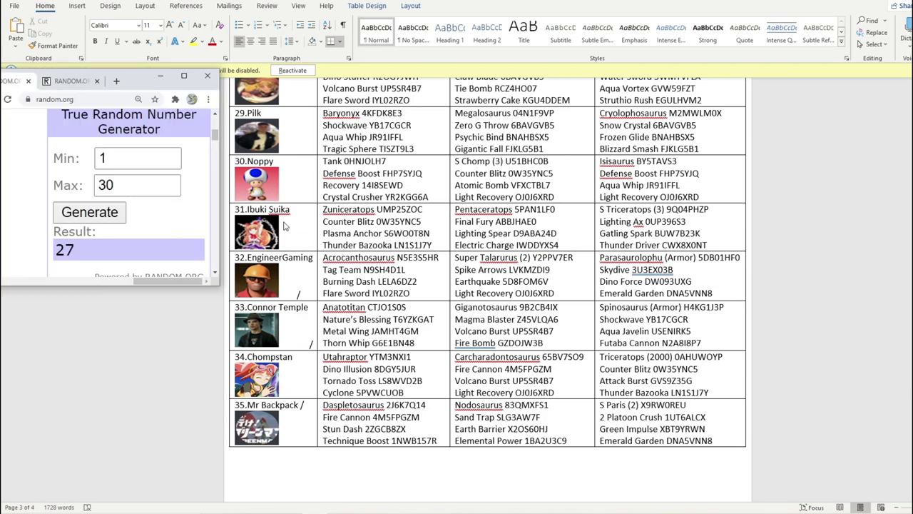
{"action": "scroll", "coordinate": [286, 226], "scroll_direction": "up", "scroll_amount": 1}
{"action": "left_click", "coordinate": [293, 144]}
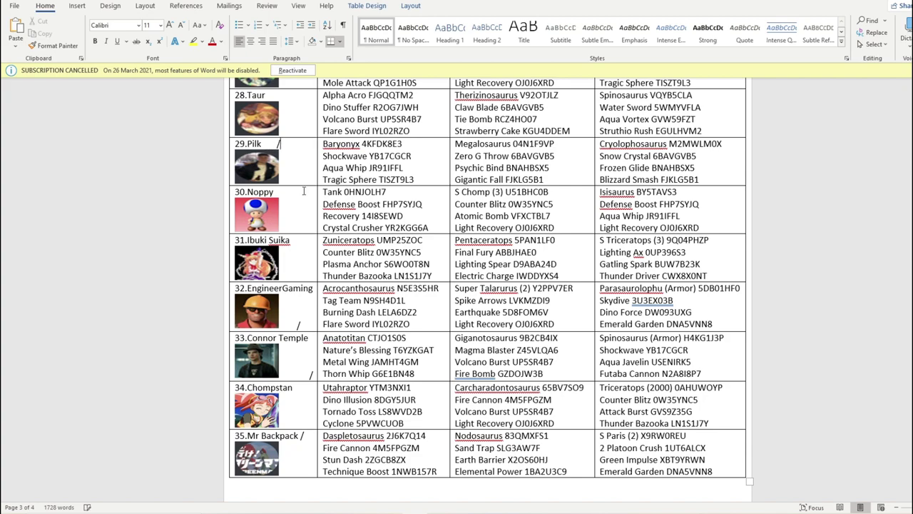
- Type Pilk into Group C's second slot, cell C12
{"action": "key", "text": "alt+Tab"}
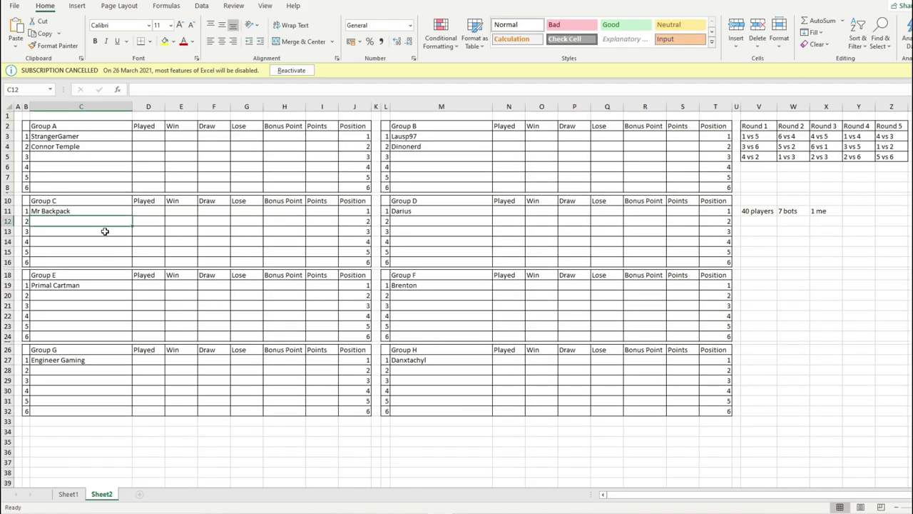
{"action": "type", "text": "Pilk"}
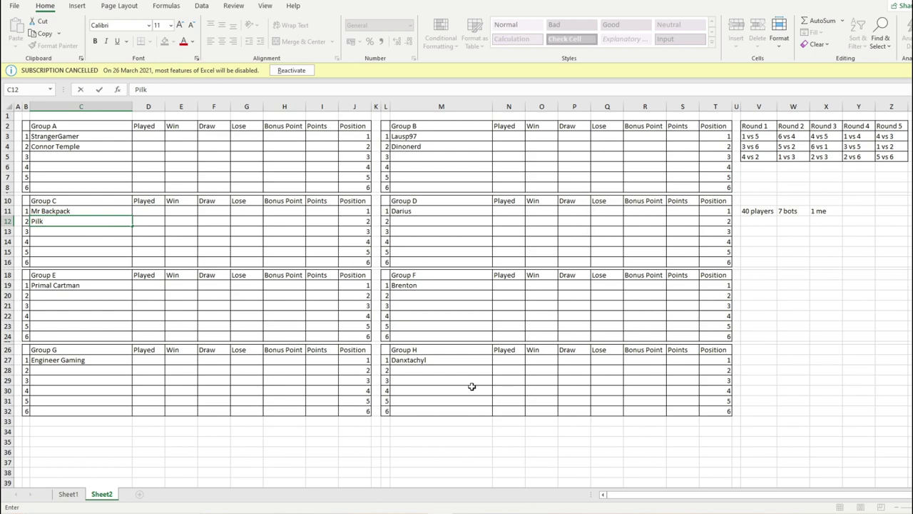
{"action": "key", "text": "alt+Tab"}
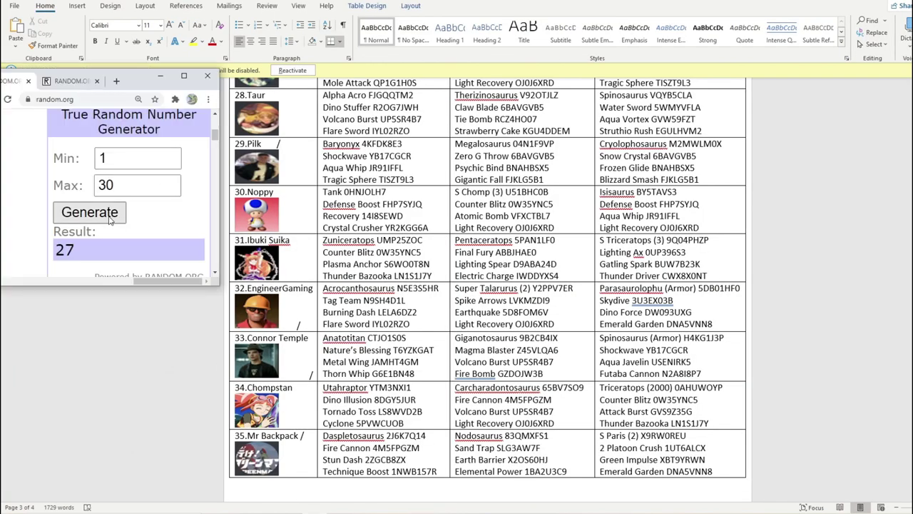
- Draw a number from 1 to 29 and mark 30.Noopy as drawn with a slash in Word
{"action": "left_click", "coordinate": [177, 190]}
{"action": "left_click", "coordinate": [116, 211]}
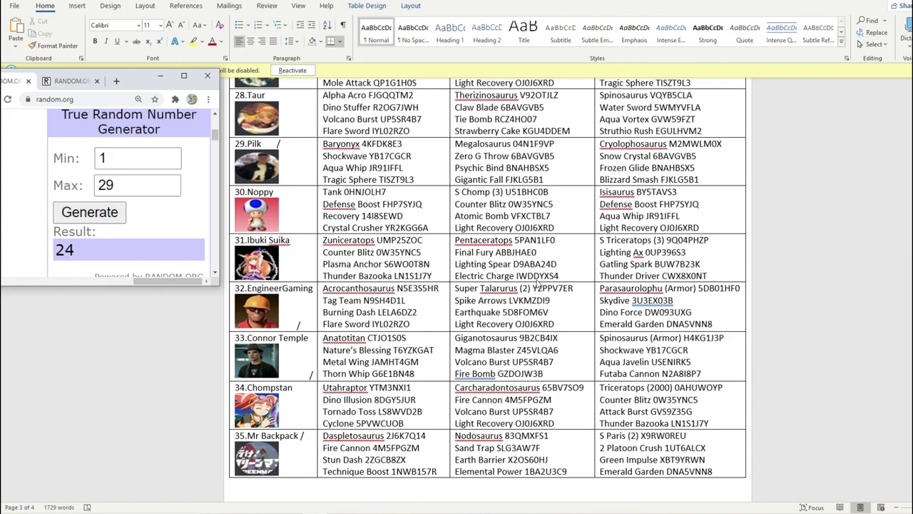
{"action": "scroll", "coordinate": [402, 289], "scroll_direction": "down", "scroll_amount": 5}
{"action": "scroll", "coordinate": [402, 289], "scroll_direction": "down", "scroll_amount": 6}
{"action": "scroll", "coordinate": [302, 255], "scroll_direction": "up", "scroll_amount": 3}
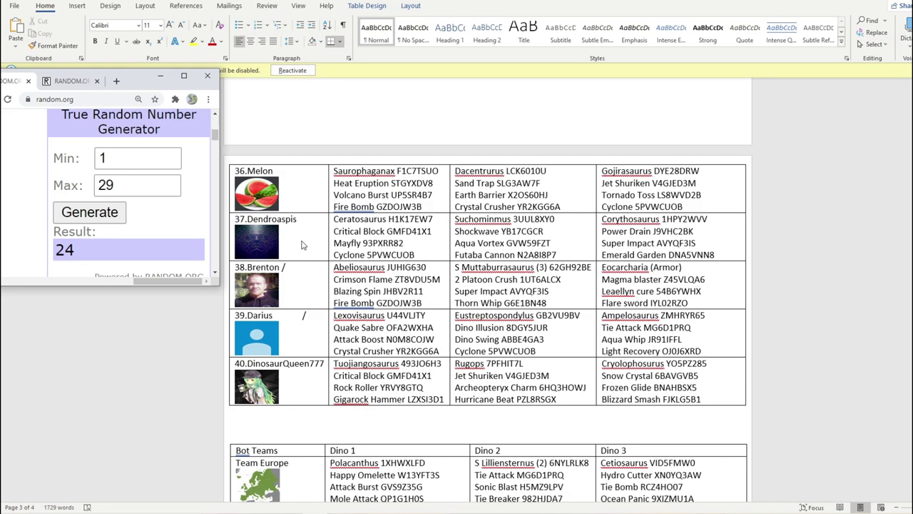
{"action": "scroll", "coordinate": [302, 255], "scroll_direction": "up", "scroll_amount": 5}
{"action": "scroll", "coordinate": [300, 238], "scroll_direction": "up", "scroll_amount": 5}
{"action": "left_click", "coordinate": [295, 195]}
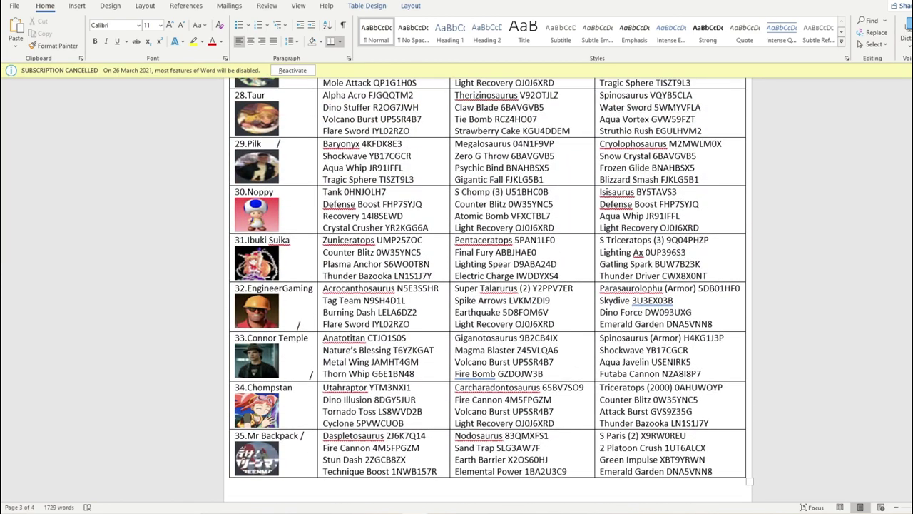
- Enter Noopy into M12 as Group D's second contestant
{"action": "key", "text": "alt+Tab"}
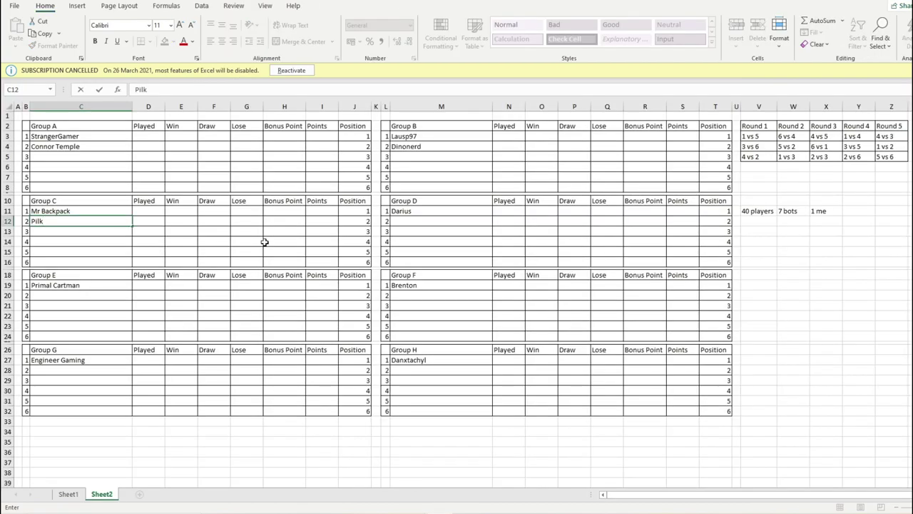
{"action": "left_click", "coordinate": [405, 222]}
{"action": "type", "text": "Noopy"}
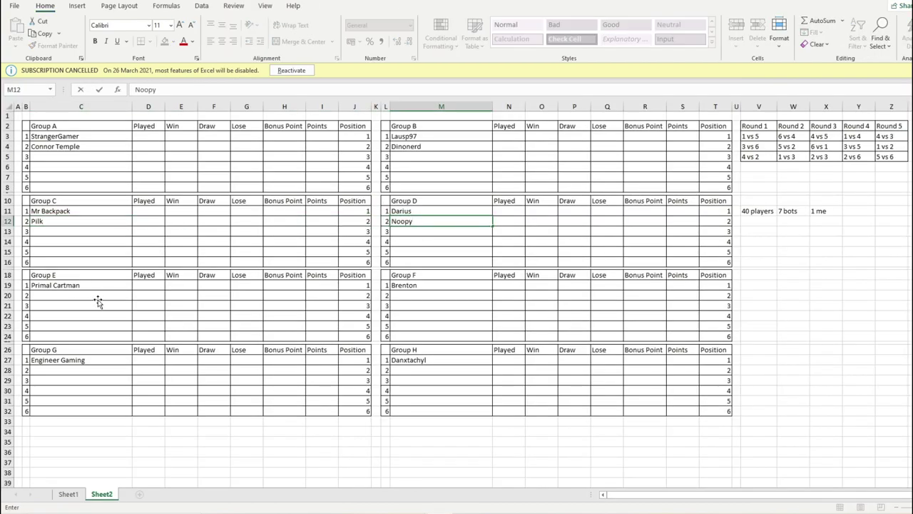
{"action": "left_click", "coordinate": [98, 298]}
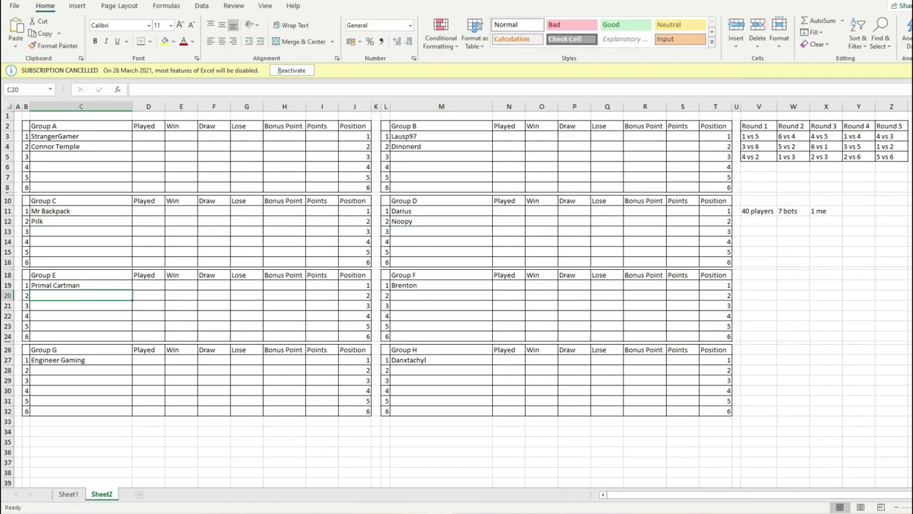
- Draw a number from 1 to 28 and add a slash after 14.Aladarr in Word
{"action": "key", "text": "alt+Tab"}
{"action": "key", "text": "alt+Tab"}
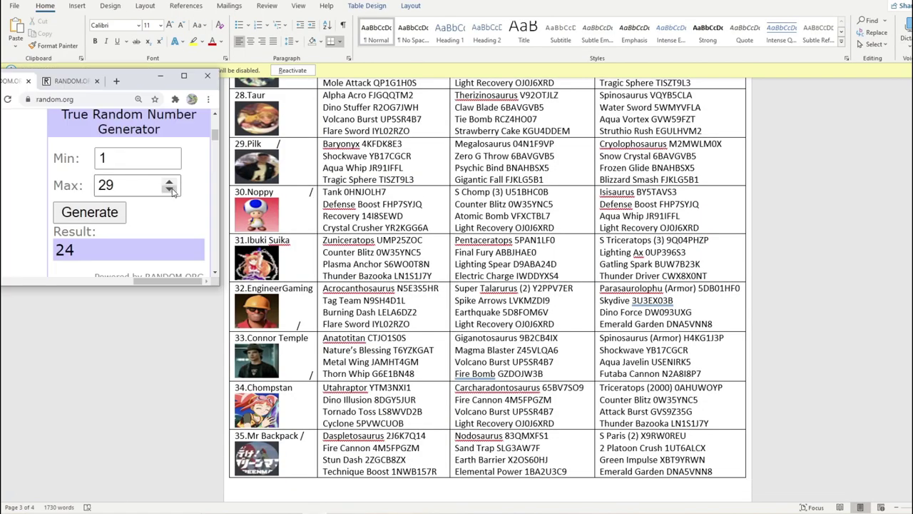
{"action": "left_click", "coordinate": [170, 189]}
{"action": "left_click", "coordinate": [89, 212]}
{"action": "scroll", "coordinate": [300, 235], "scroll_direction": "up", "scroll_amount": 3}
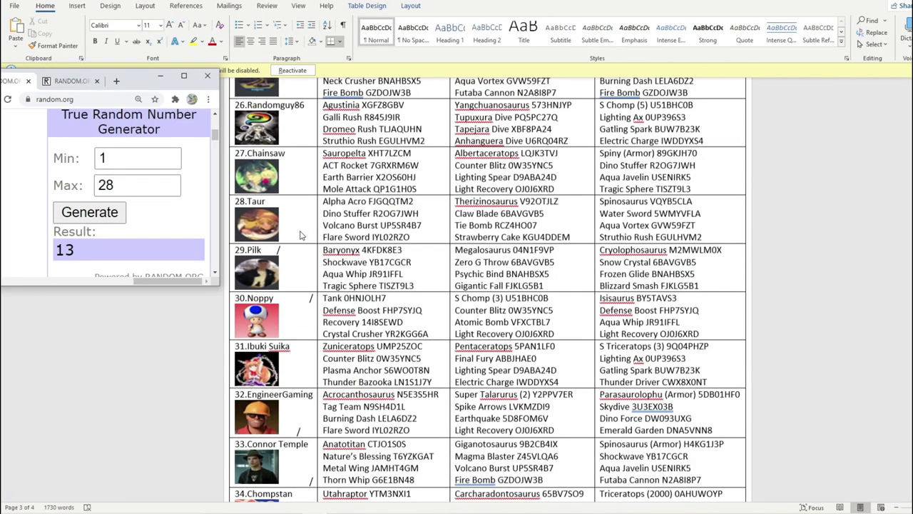
{"action": "scroll", "coordinate": [300, 236], "scroll_direction": "up", "scroll_amount": 20}
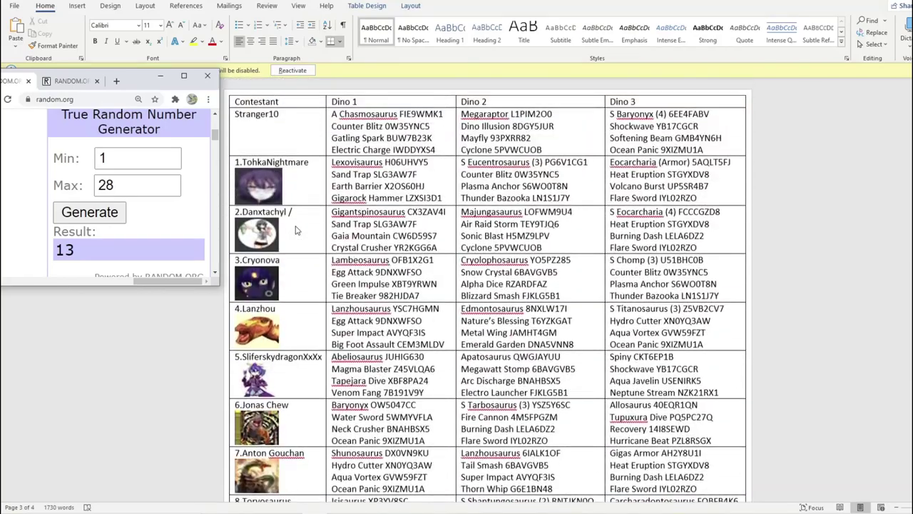
{"action": "scroll", "coordinate": [299, 268], "scroll_direction": "down", "scroll_amount": 7}
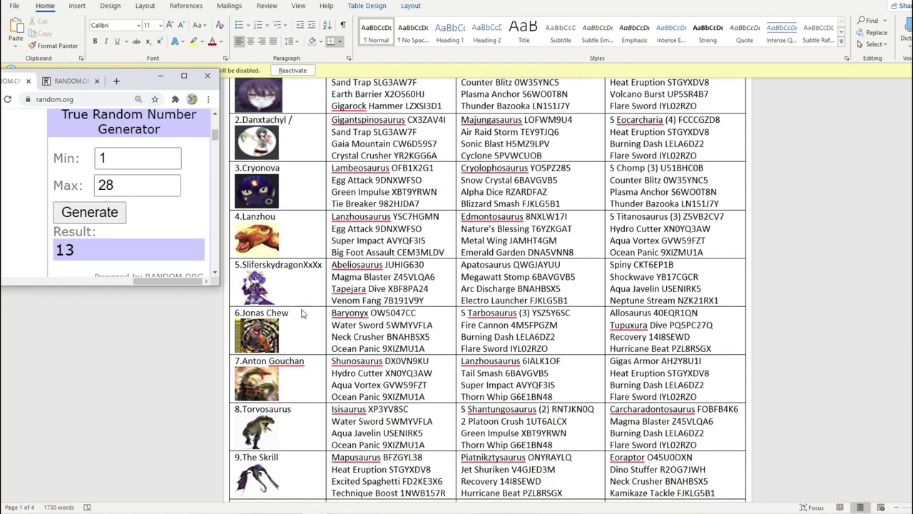
{"action": "scroll", "coordinate": [298, 299], "scroll_direction": "down", "scroll_amount": 10}
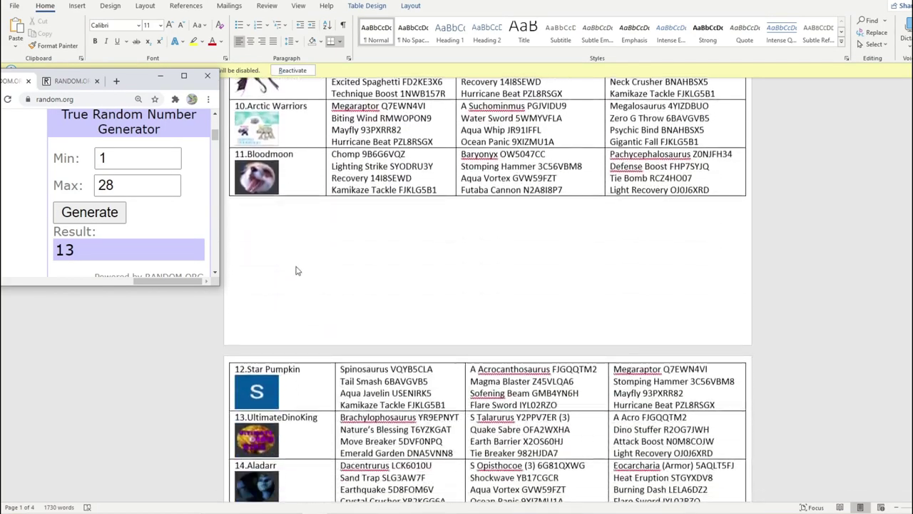
{"action": "left_click", "coordinate": [299, 362]}
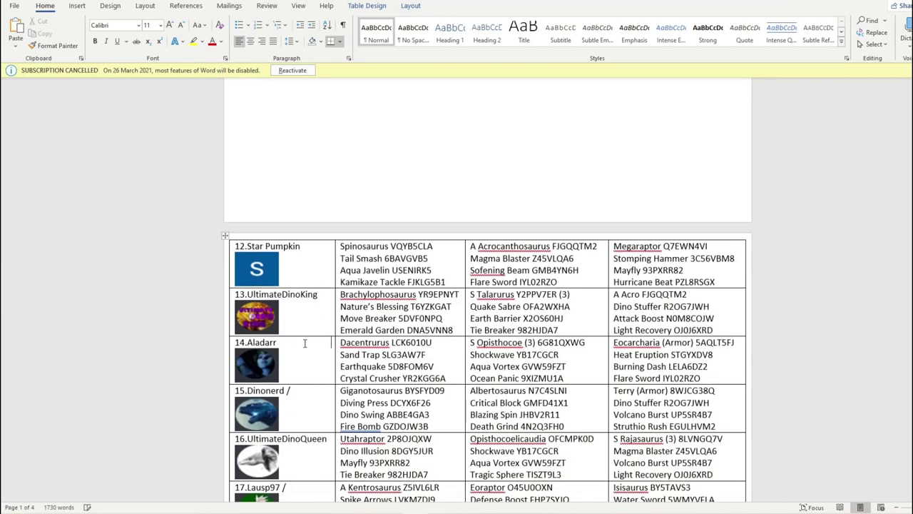
{"action": "type", "text": "/"}
- Enter Aladarr into C20 as Group E's second member
{"action": "key", "text": "alt+Tab"}
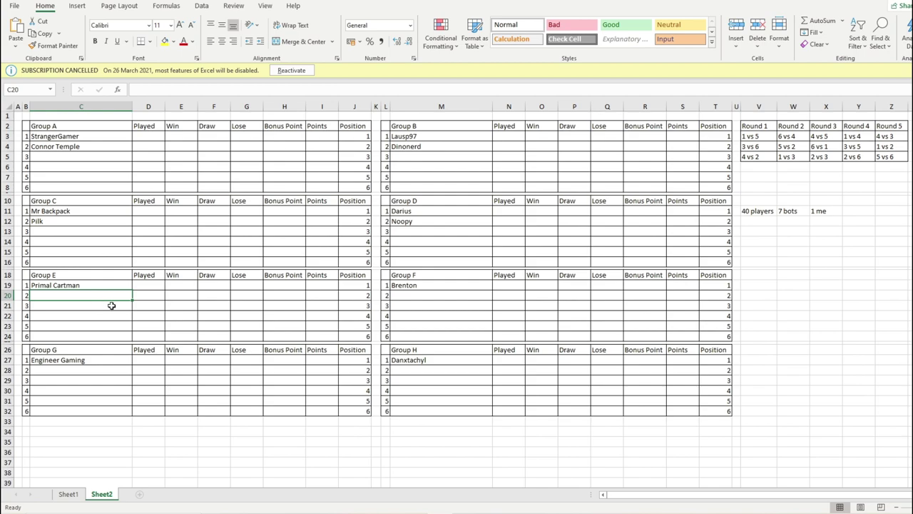
{"action": "type", "text": "Aladarr"}
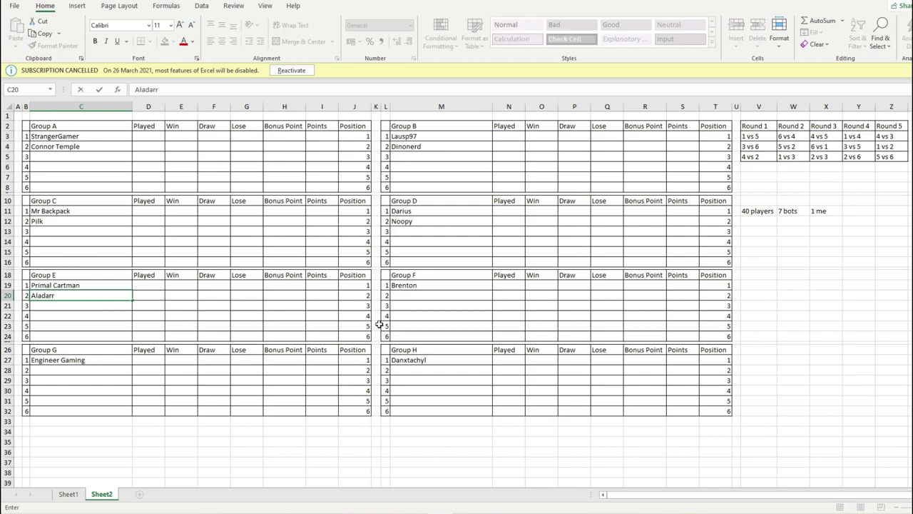
{"action": "left_click", "coordinate": [422, 306]}
- Set the random range maximum to 27 and draw a number
{"action": "key", "text": "alt+Tab"}
{"action": "key", "text": "alt+Tab"}
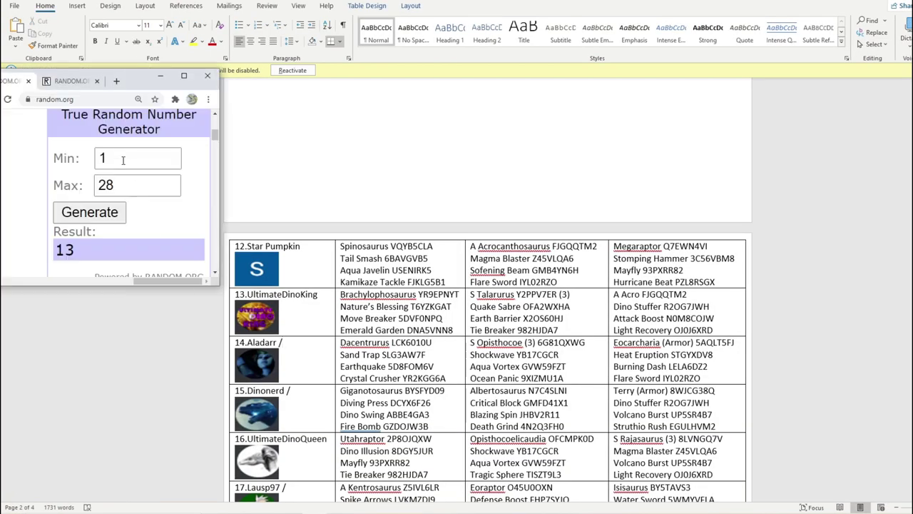
{"action": "left_click", "coordinate": [143, 185]}
{"action": "key", "text": "BackSpace"}
{"action": "type", "text": "7"}
{"action": "left_click", "coordinate": [104, 215]}
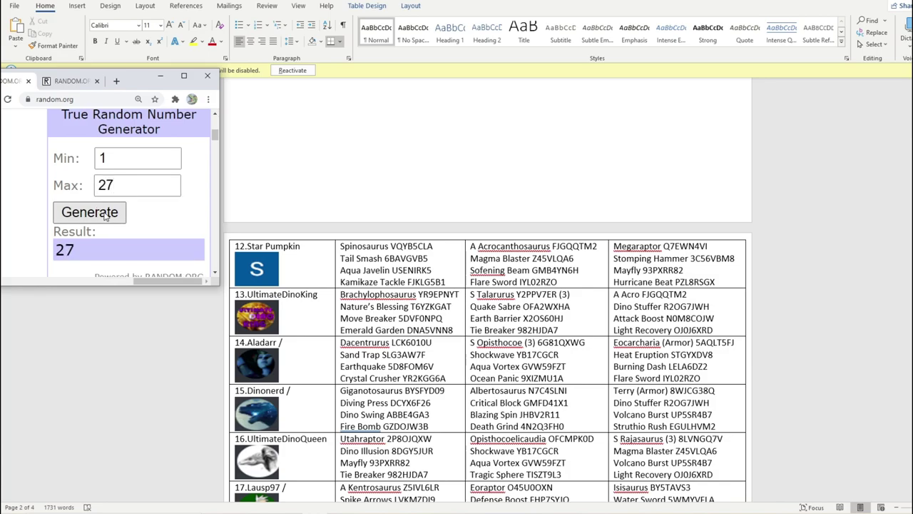
{"action": "scroll", "coordinate": [488, 289], "scroll_direction": "up", "scroll_amount": 1}
{"action": "key", "text": "alt+Tab"}
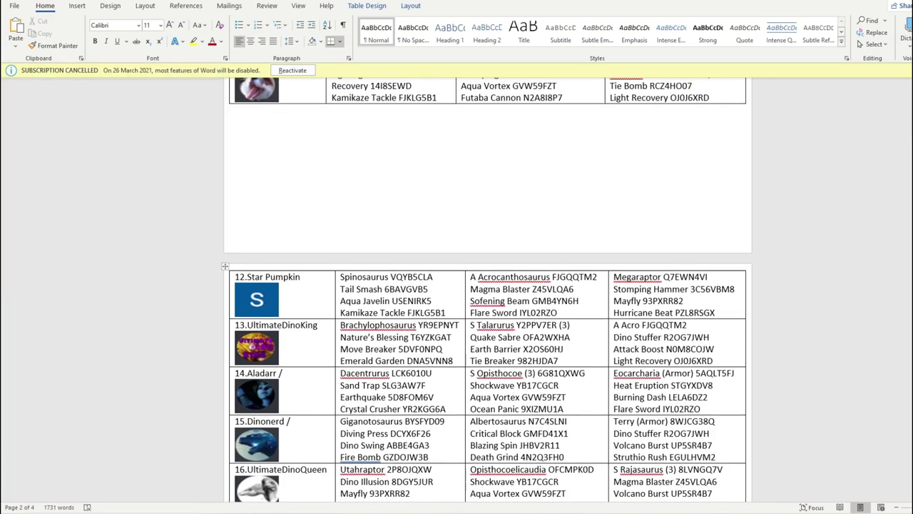
{"action": "scroll", "coordinate": [488, 289], "scroll_direction": "down", "scroll_amount": 15}
{"action": "scroll", "coordinate": [311, 206], "scroll_direction": "down", "scroll_amount": 15}
{"action": "scroll", "coordinate": [311, 206], "scroll_direction": "up", "scroll_amount": 5}
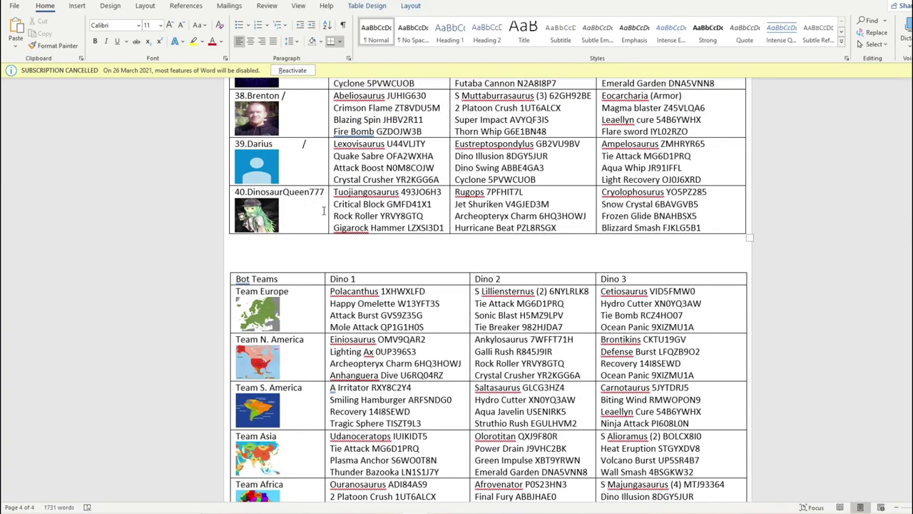
{"action": "left_click", "coordinate": [324, 210]}
{"action": "left_click", "coordinate": [321, 254]}
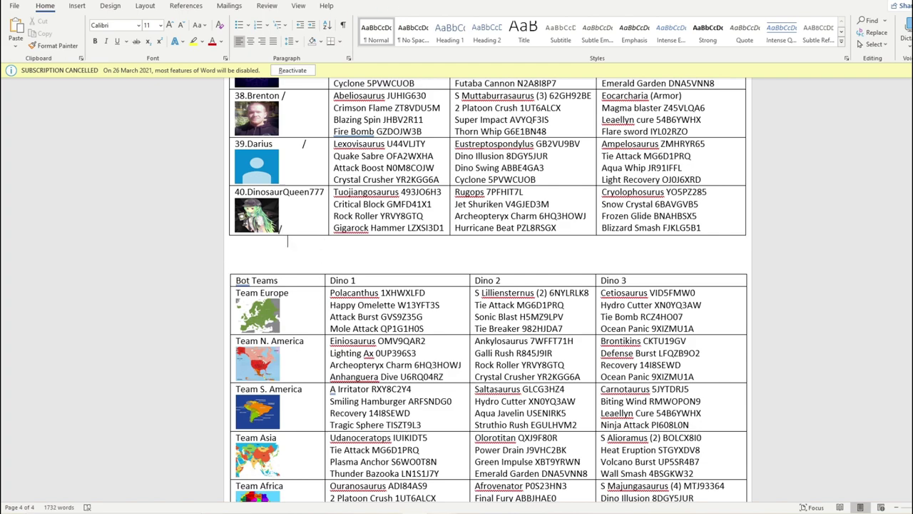
{"action": "key", "text": "alt+Tab"}
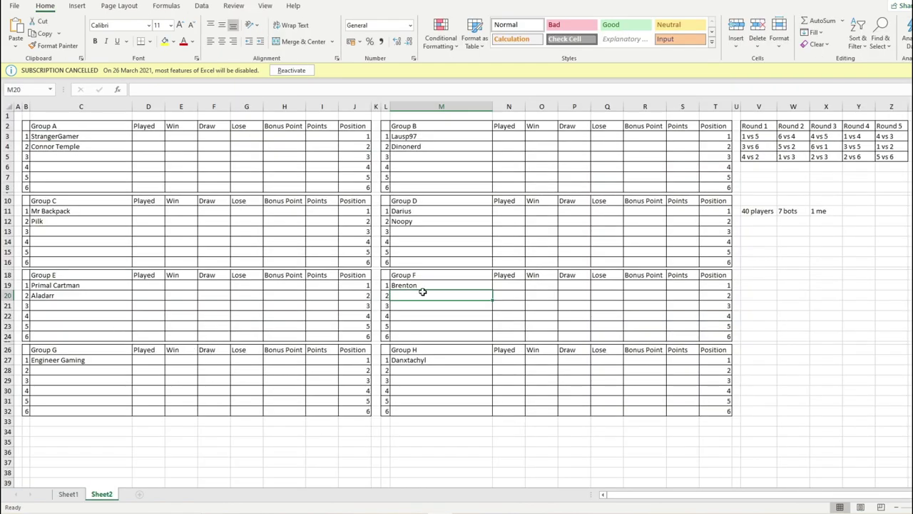
{"action": "type", "text": "DinosaurQueen7"}
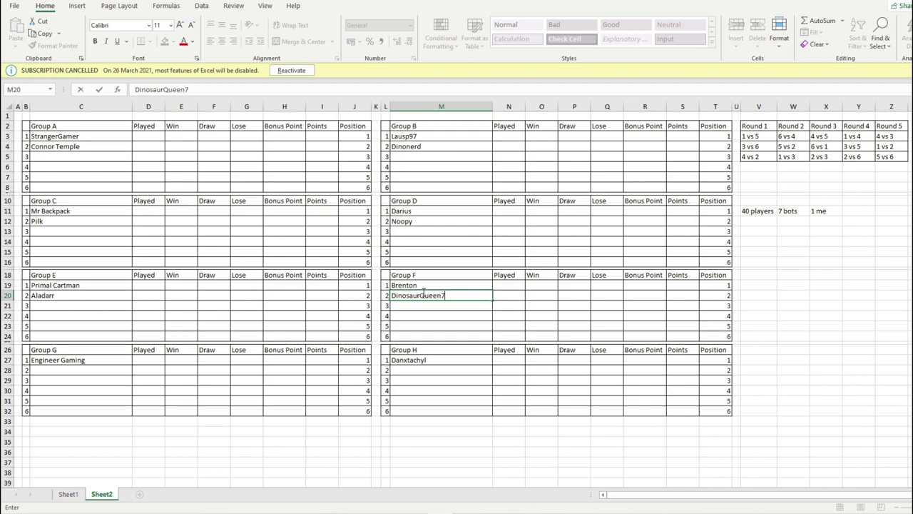
{"action": "type", "text": "77"}
{"action": "left_click", "coordinate": [107, 371]}
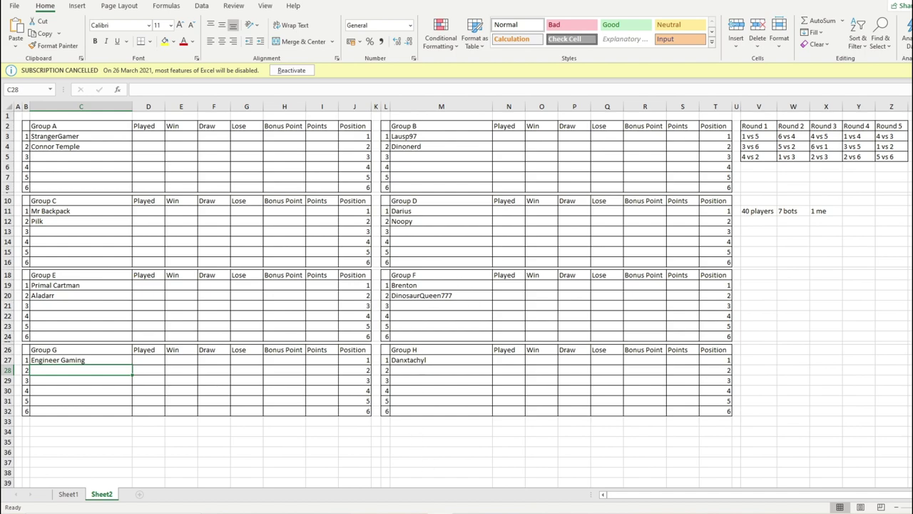
{"action": "key", "text": "alt+Tab"}
{"action": "key", "text": "alt+Tab"}
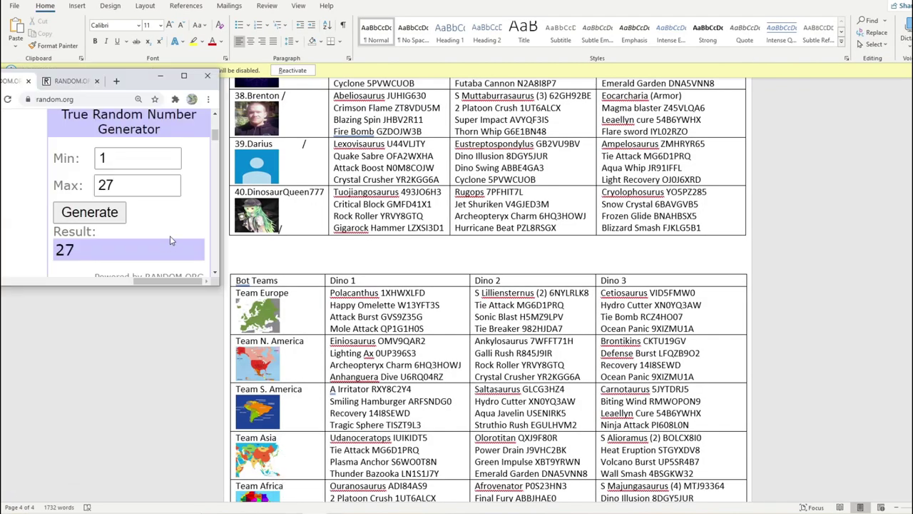
{"action": "left_click", "coordinate": [169, 189]}
{"action": "left_click", "coordinate": [122, 214]}
{"action": "scroll", "coordinate": [397, 273], "scroll_direction": "up", "scroll_amount": 10}
{"action": "scroll", "coordinate": [397, 273], "scroll_direction": "up", "scroll_amount": 20}
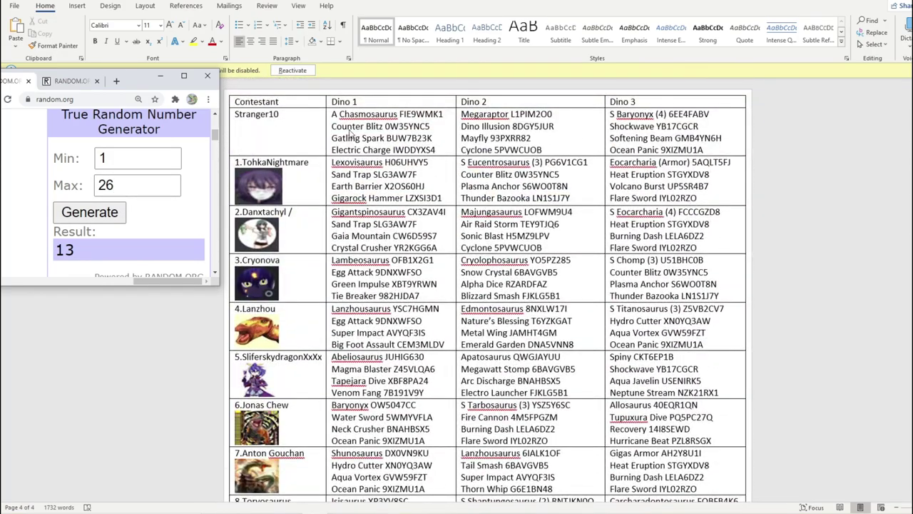
{"action": "scroll", "coordinate": [293, 214], "scroll_direction": "down", "scroll_amount": 3}
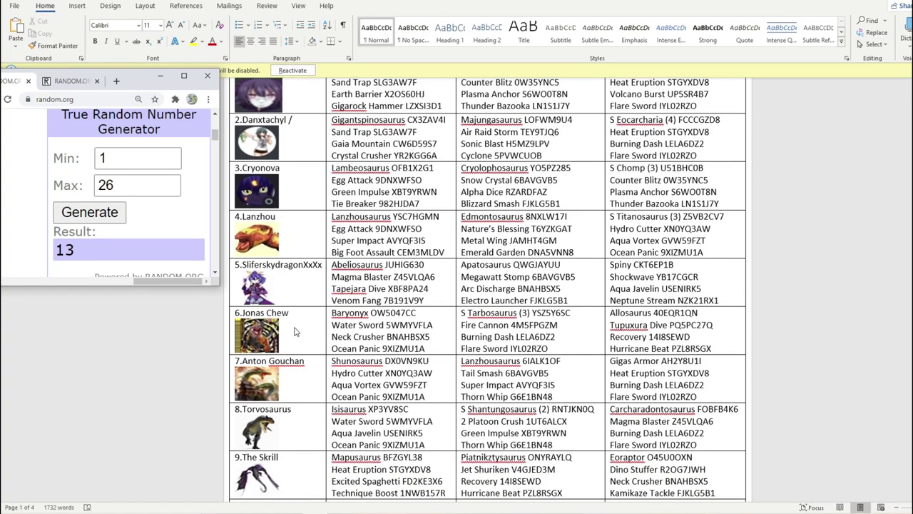
{"action": "scroll", "coordinate": [298, 311], "scroll_direction": "down", "scroll_amount": 6}
{"action": "scroll", "coordinate": [298, 311], "scroll_direction": "down", "scroll_amount": 8}
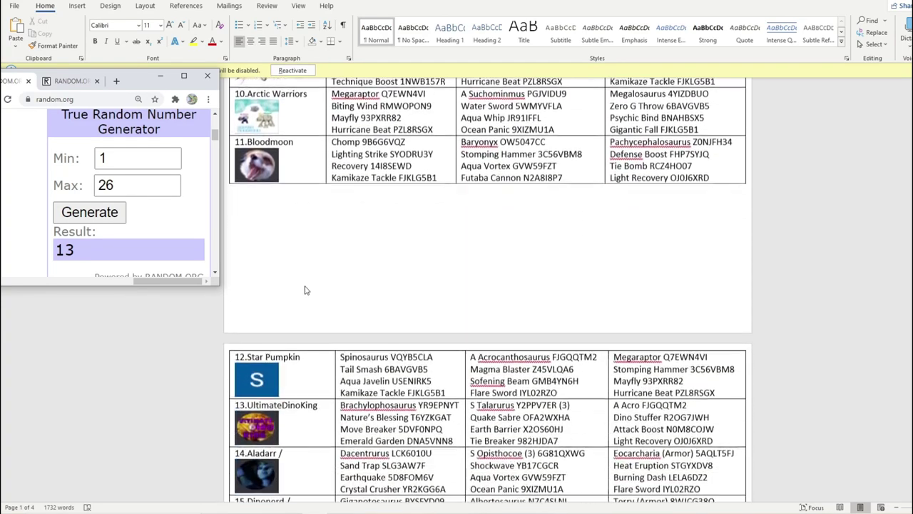
{"action": "left_click", "coordinate": [312, 341]}
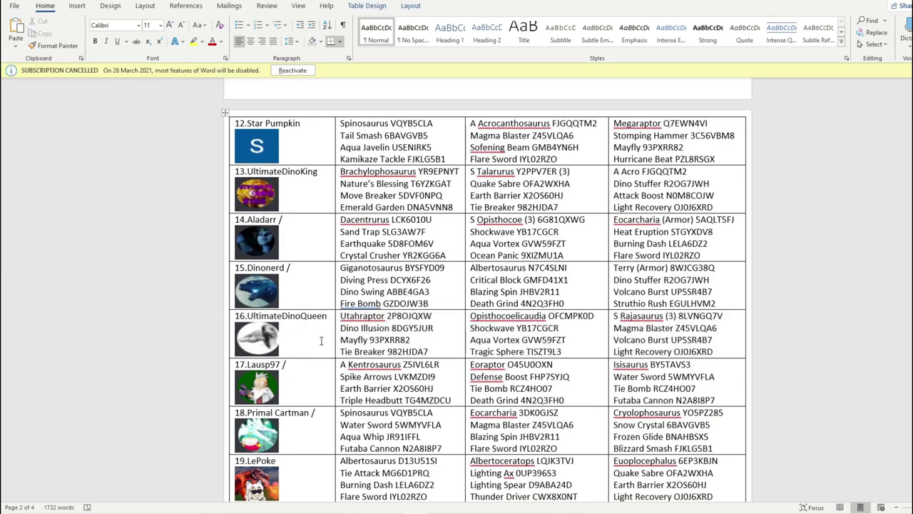
{"action": "type", "text": "/"}
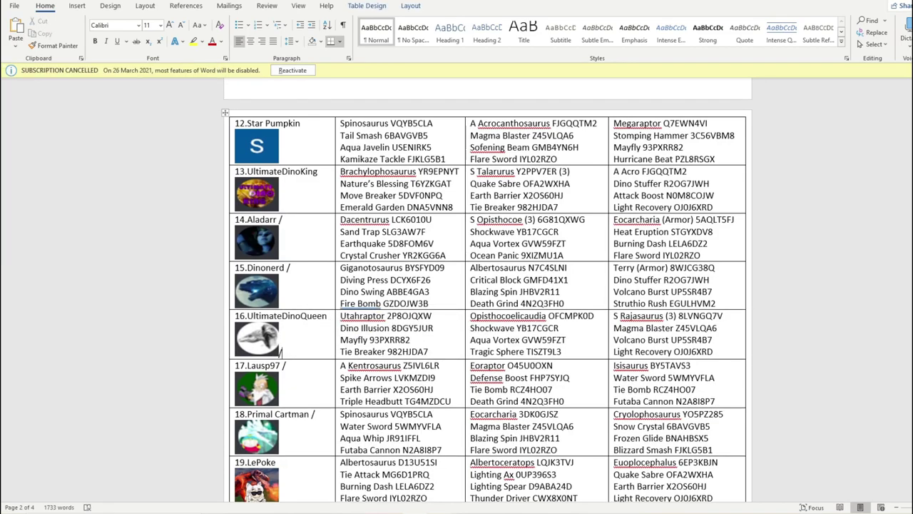
- Enter UltimateDinoQueen into C28 as Group G's second entrant
{"action": "key", "text": "alt+Tab"}
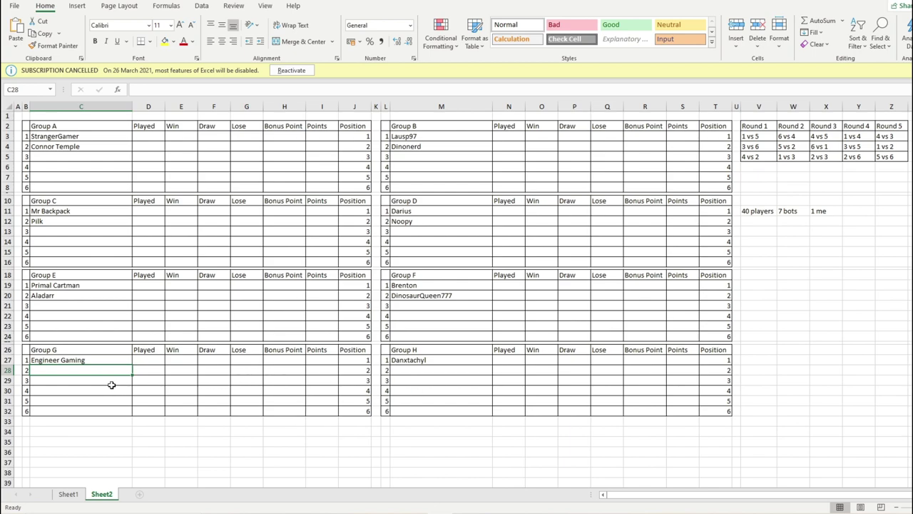
{"action": "type", "text": "Ultim"}
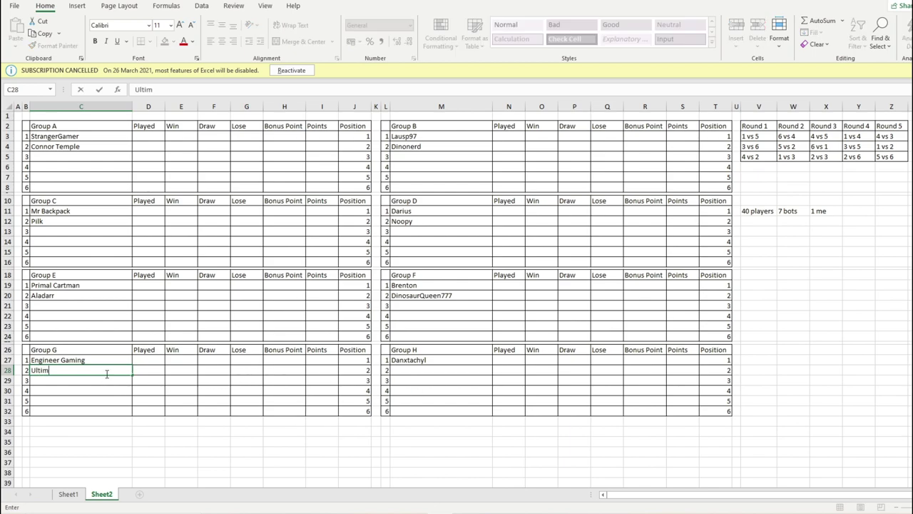
{"action": "type", "text": "ateDinoQueen"}
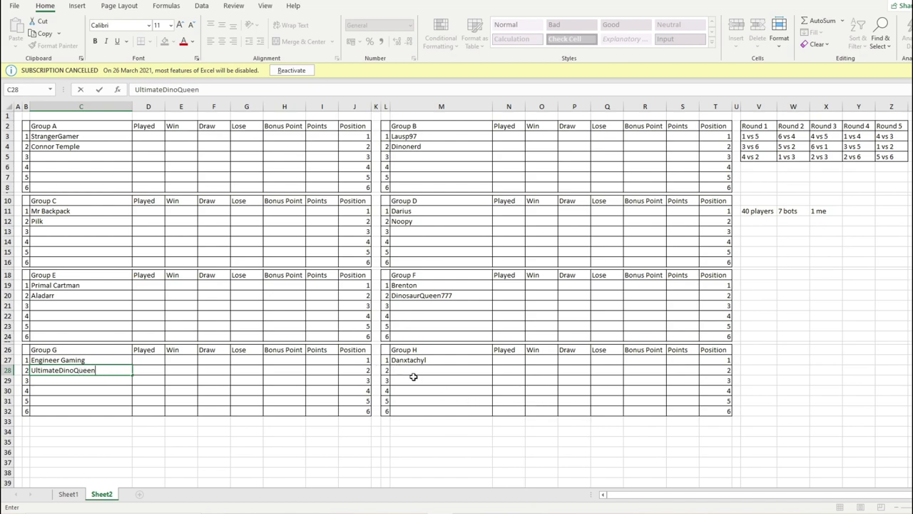
{"action": "left_click", "coordinate": [413, 378]}
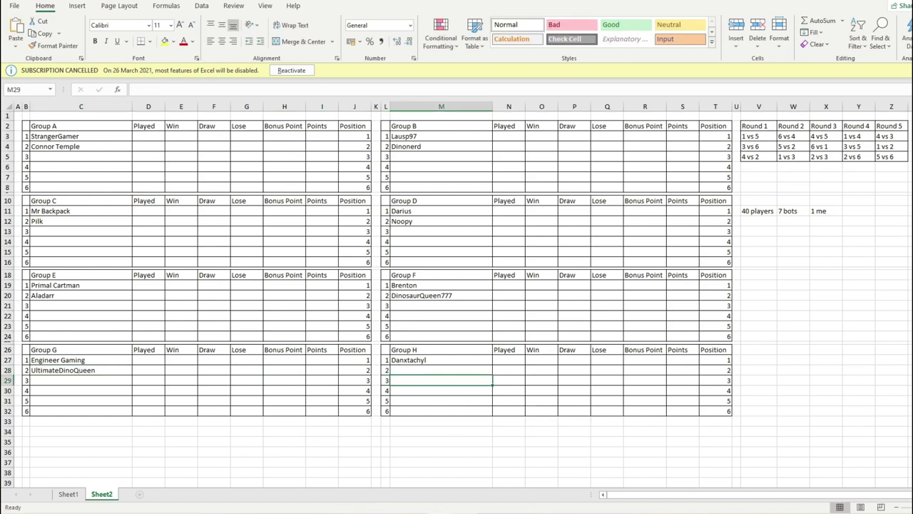
- Draw a number from 1 to 25 and add a slash after 37.Dendroaspis in Word
{"action": "key", "text": "alt+Tab"}
{"action": "key", "text": "alt+Tab"}
{"action": "left_click", "coordinate": [171, 189]}
{"action": "left_click", "coordinate": [130, 214]}
{"action": "scroll", "coordinate": [309, 311], "scroll_direction": "down", "scroll_amount": 20}
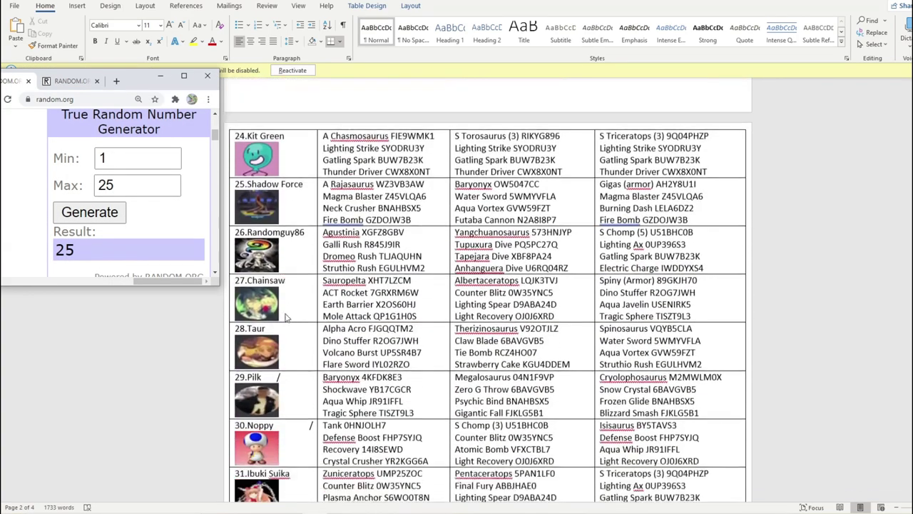
{"action": "scroll", "coordinate": [308, 186], "scroll_direction": "up", "scroll_amount": 5}
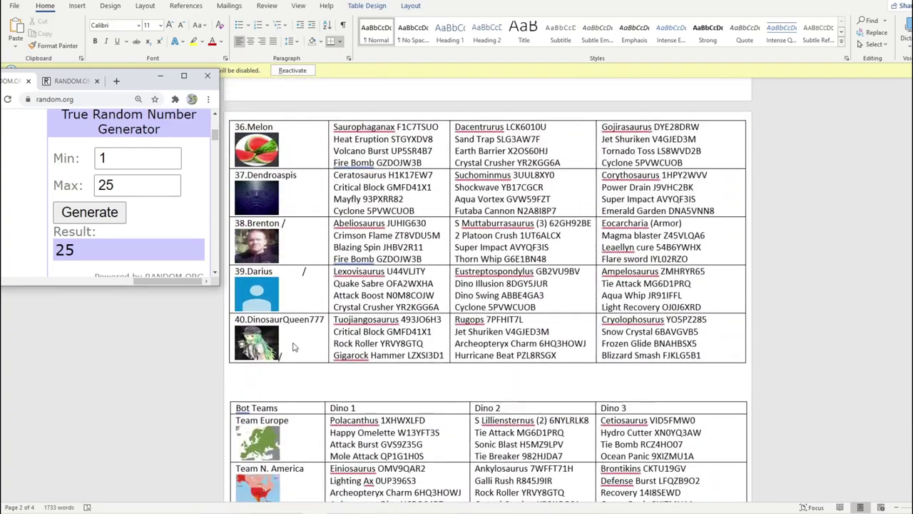
{"action": "left_click", "coordinate": [309, 181]}
{"action": "type", "text": "/"}
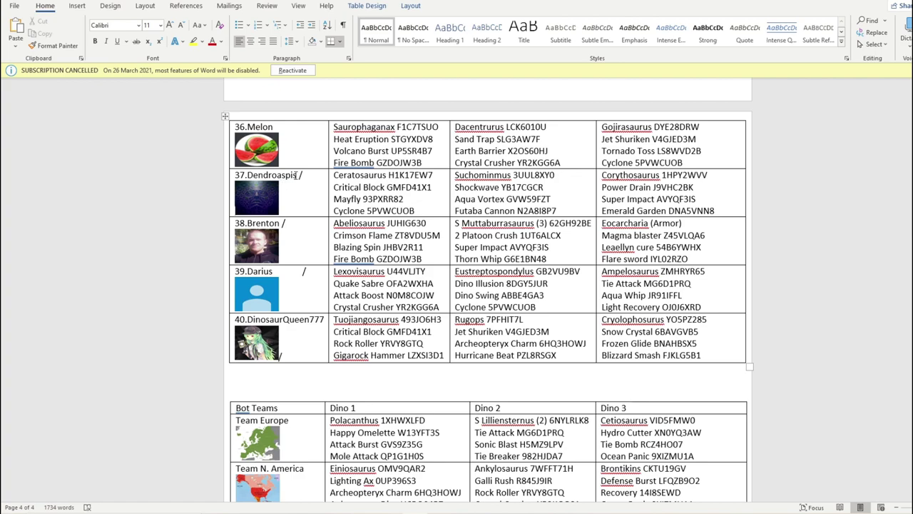
- Copy the name Dendroaspis from Word and paste it into cell M28
{"action": "double_click", "coordinate": [278, 175]}
{"action": "right_click", "coordinate": [278, 175]}
{"action": "left_click", "coordinate": [277, 185]}
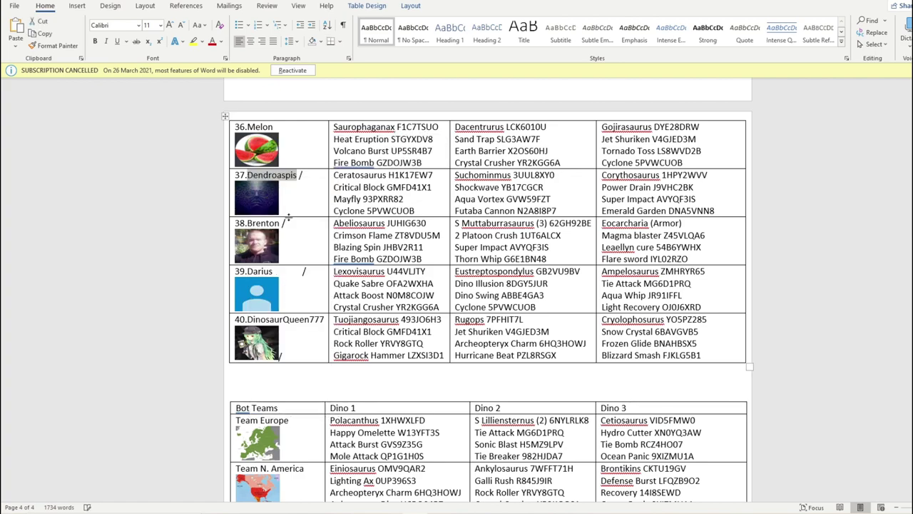
{"action": "key", "text": "alt+Tab"}
{"action": "left_click", "coordinate": [414, 369]}
{"action": "right_click", "coordinate": [414, 369]}
{"action": "left_click", "coordinate": [454, 135]}
- Open and dismiss the speaker volume control, returning to the sheet
{"action": "left_click", "coordinate": [458, 442]}
{"action": "left_click", "coordinate": [853, 513]}
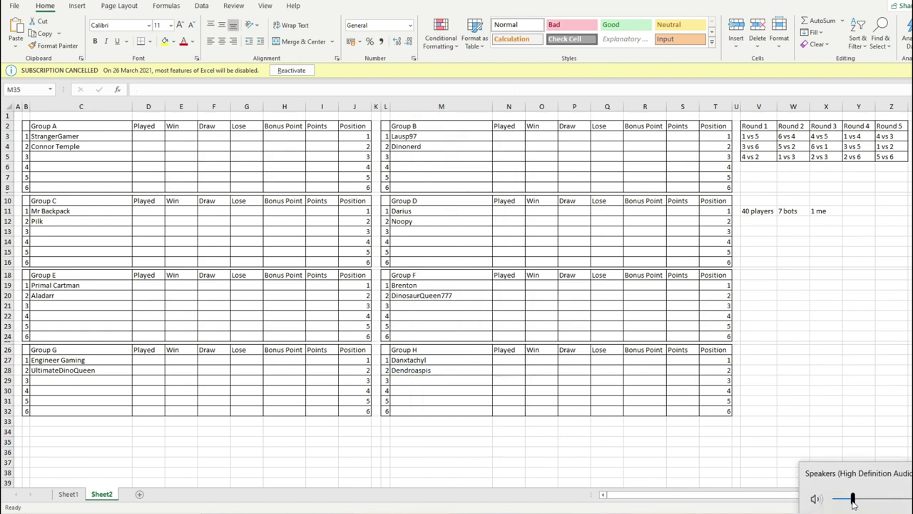
{"action": "left_click", "coordinate": [587, 459]}
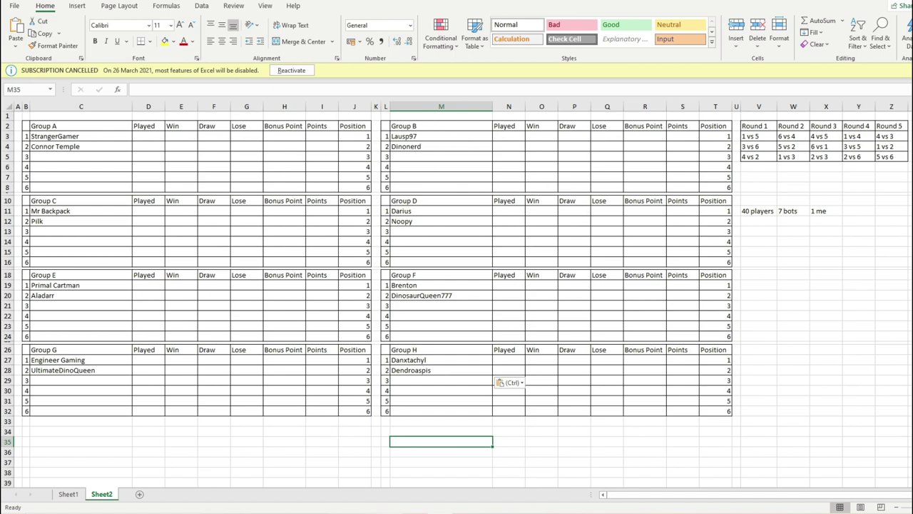
- Set the random range maximum to 24 and draw the next contestant number
{"action": "key", "text": "alt+Tab"}
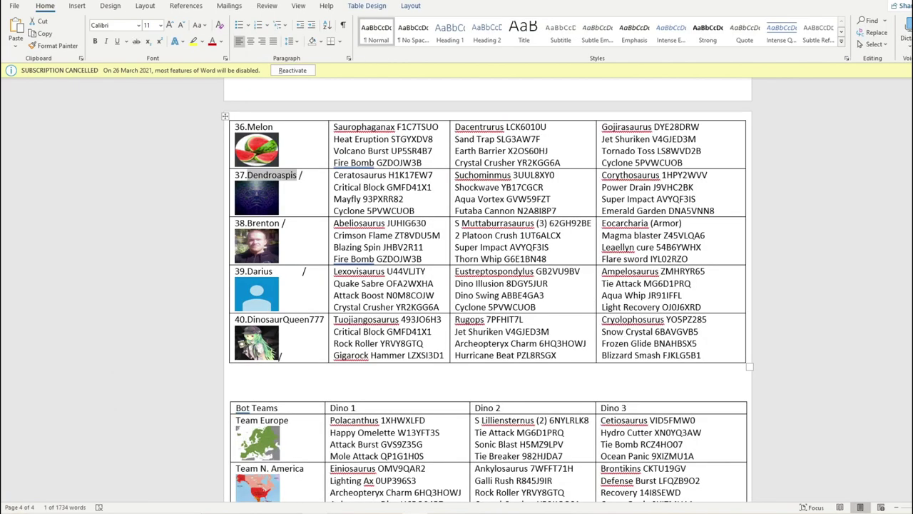
{"action": "left_click", "coordinate": [314, 468]}
{"action": "key", "text": "Tab"}
{"action": "type", "text": "24"}
{"action": "scroll", "coordinate": [278, 275], "scroll_direction": "up", "scroll_amount": 20}
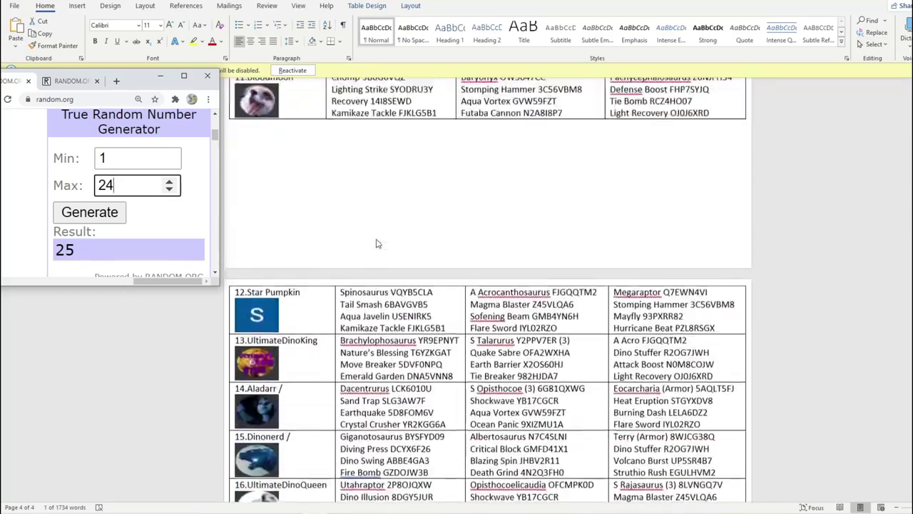
{"action": "scroll", "coordinate": [378, 244], "scroll_direction": "up", "scroll_amount": 10}
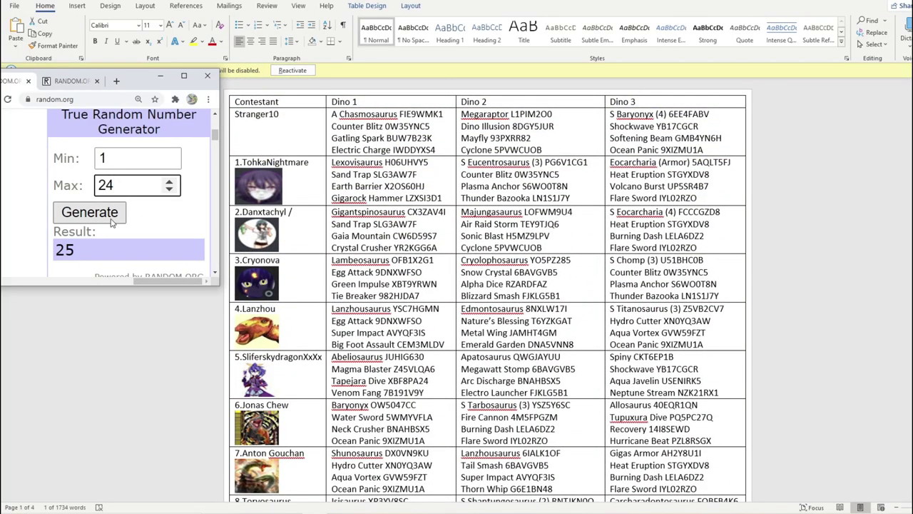
{"action": "left_click", "coordinate": [110, 221]}
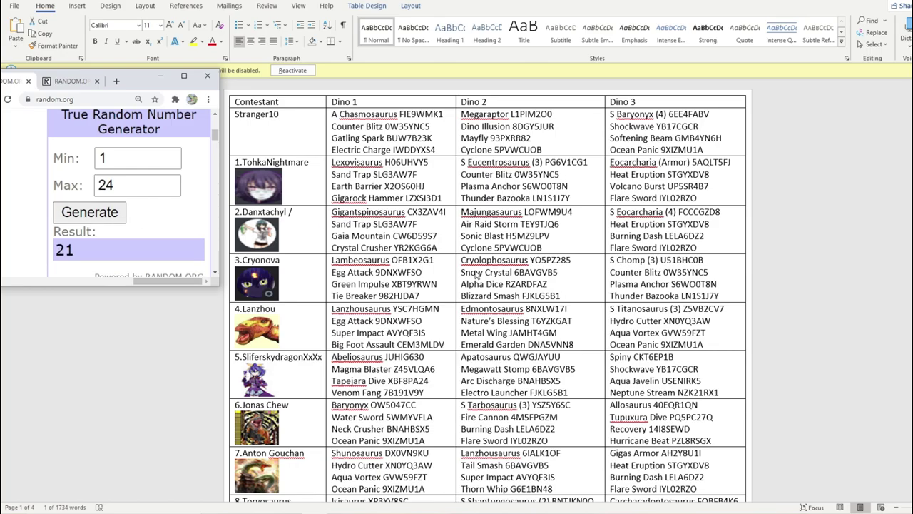
- Find 28.Taur in the Word entries list and place the cursor after the name
{"action": "scroll", "coordinate": [329, 282], "scroll_direction": "down", "scroll_amount": 20}
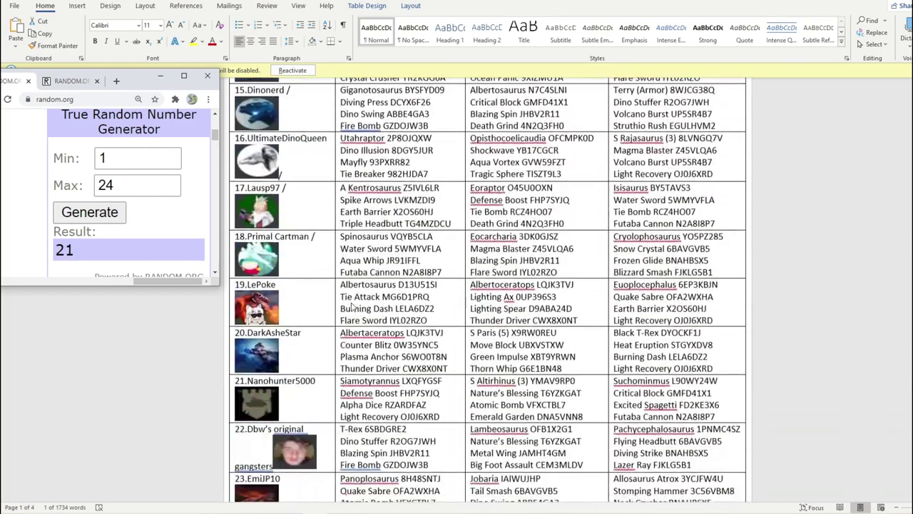
{"action": "scroll", "coordinate": [328, 282], "scroll_direction": "down", "scroll_amount": 20}
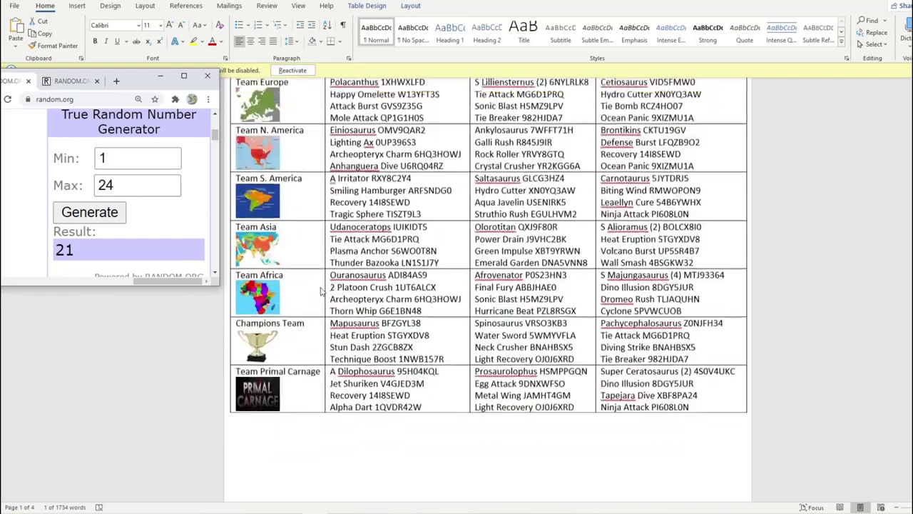
{"action": "scroll", "coordinate": [321, 305], "scroll_direction": "up", "scroll_amount": 10}
{"action": "scroll", "coordinate": [321, 306], "scroll_direction": "up", "scroll_amount": 1}
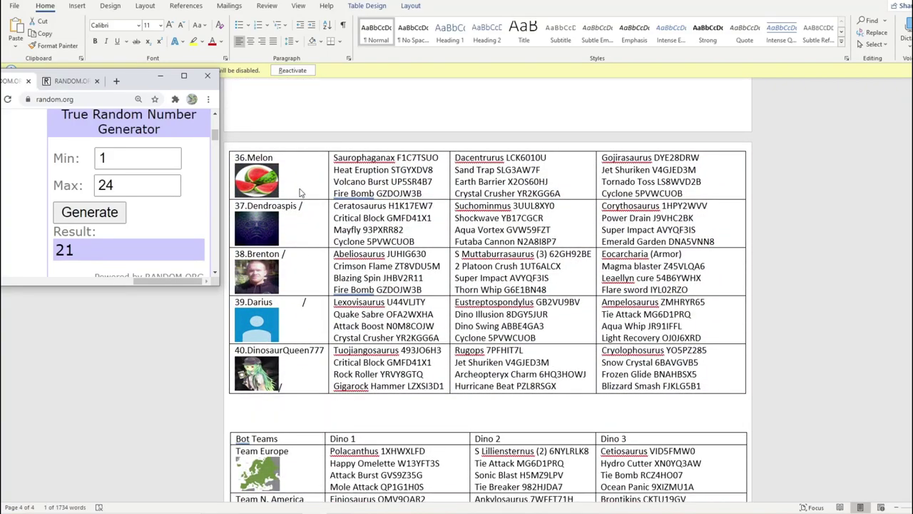
{"action": "scroll", "coordinate": [301, 192], "scroll_direction": "up", "scroll_amount": 10}
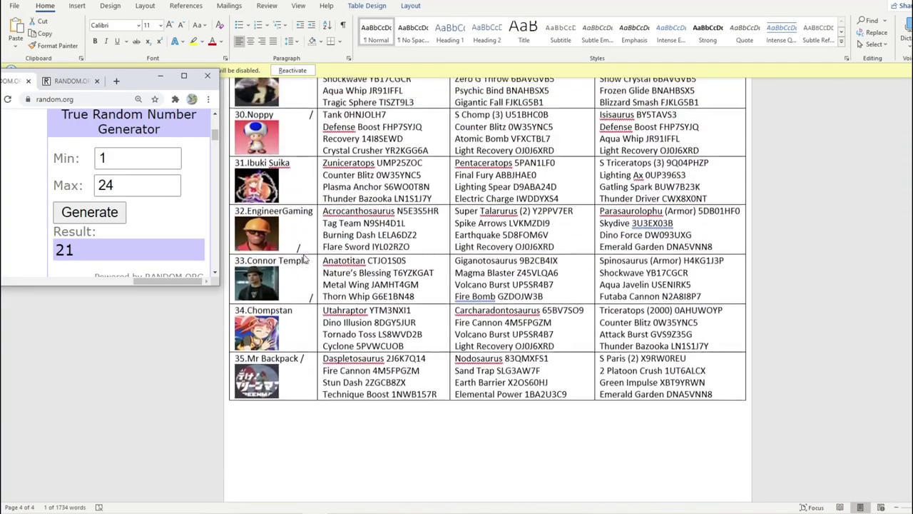
{"action": "scroll", "coordinate": [303, 258], "scroll_direction": "up", "scroll_amount": 8}
{"action": "left_click", "coordinate": [299, 120]}
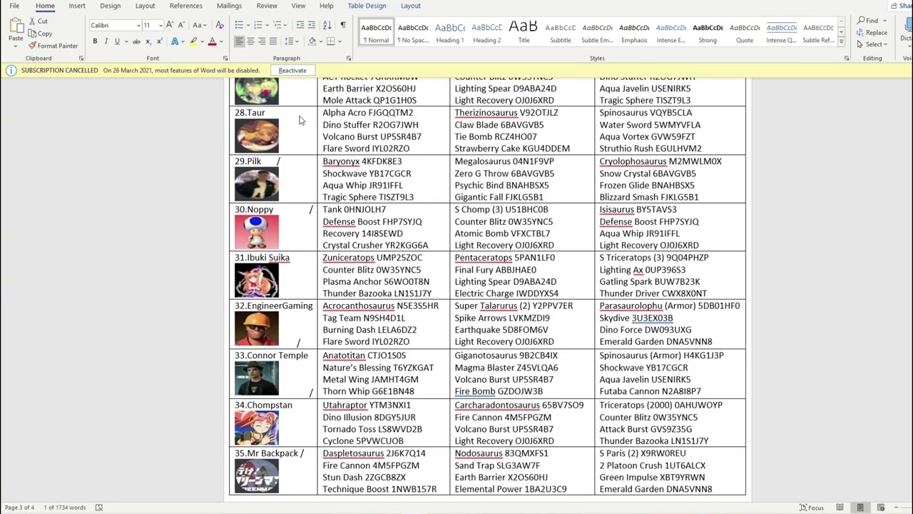
{"action": "left_click", "coordinate": [300, 115]}
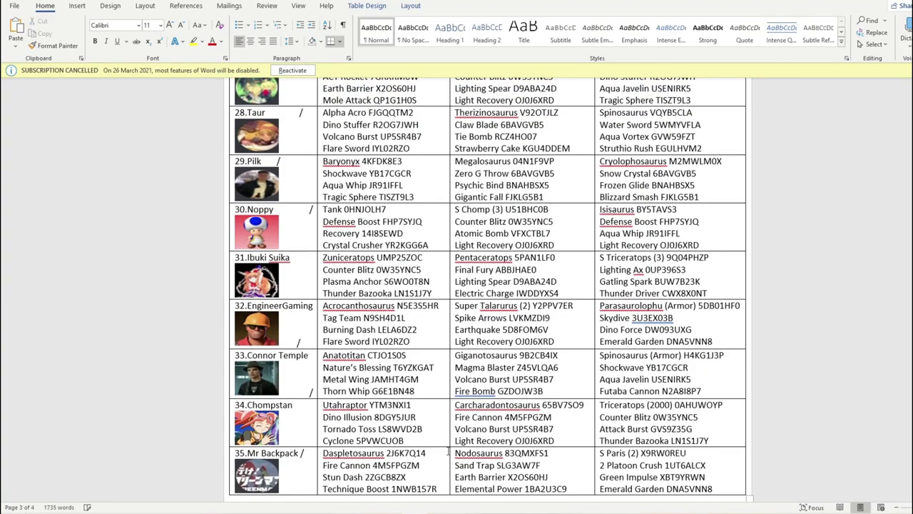
- Enter Taur into C5 as Group A's third player, then select Group B's third slot
{"action": "key", "text": "alt+Tab"}
{"action": "left_click", "coordinate": [51, 157]}
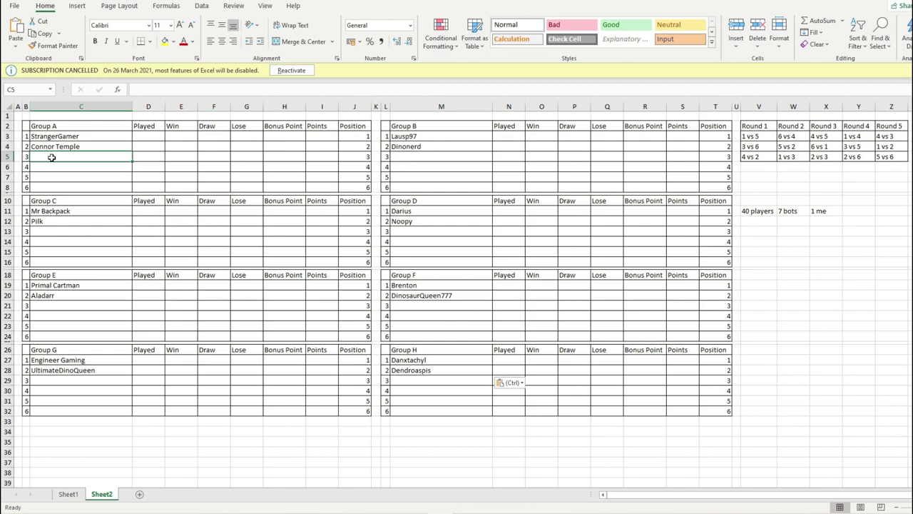
{"action": "type", "text": "Tauir"}
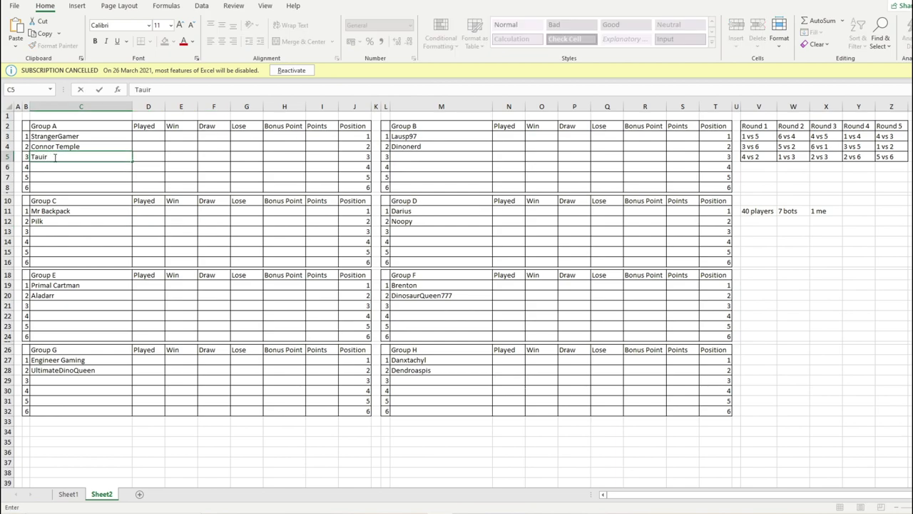
{"action": "left_click", "coordinate": [417, 161]}
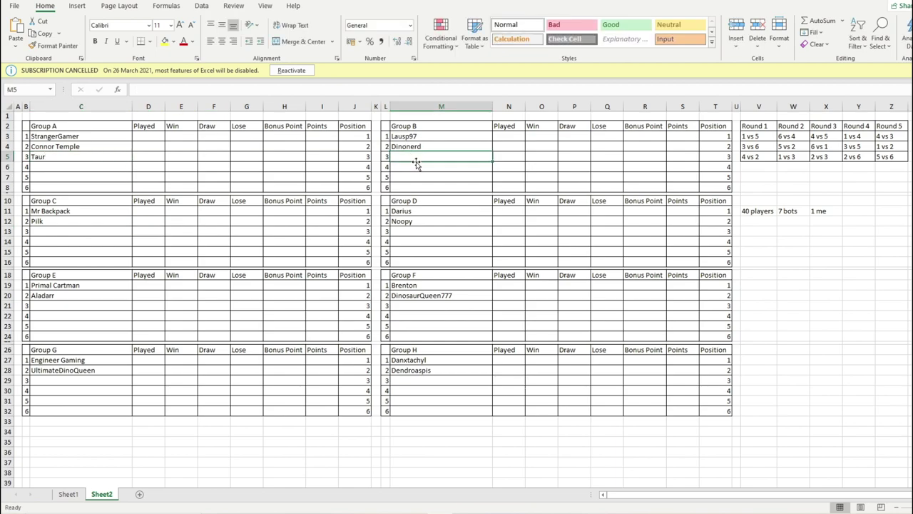
{"action": "left_click", "coordinate": [98, 154]}
{"action": "left_click", "coordinate": [402, 156]}
{"action": "key", "text": "alt+Tab"}
- Set the random range maximum to 23 and draw a new number
{"action": "left_click", "coordinate": [169, 187]}
{"action": "key", "text": "BackSpace"}
{"action": "type", "text": "3"}
{"action": "key", "text": "Return"}
{"action": "scroll", "coordinate": [402, 263], "scroll_direction": "up", "scroll_amount": 1}
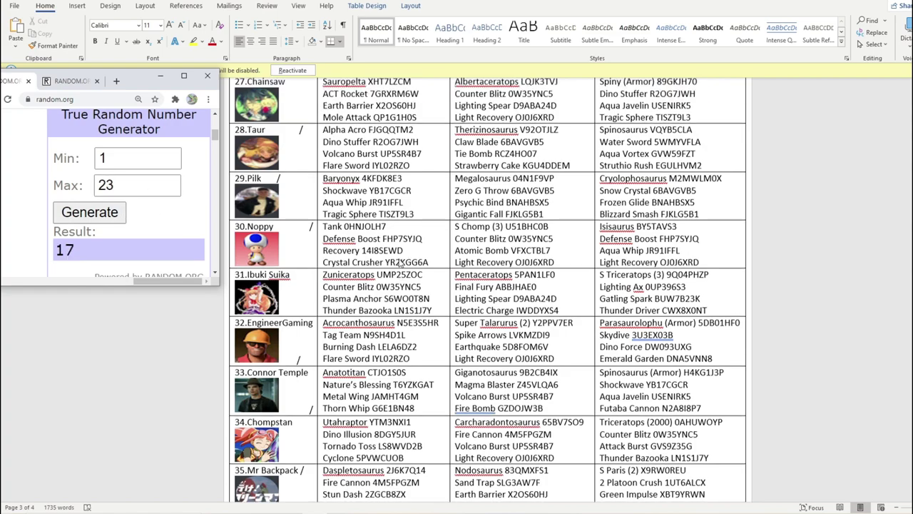
{"action": "scroll", "coordinate": [385, 264], "scroll_direction": "down", "scroll_amount": 10}
{"action": "scroll", "coordinate": [385, 264], "scroll_direction": "down", "scroll_amount": 5}
{"action": "scroll", "coordinate": [307, 249], "scroll_direction": "up", "scroll_amount": 10}
{"action": "scroll", "coordinate": [305, 248], "scroll_direction": "up", "scroll_amount": 8}
{"action": "scroll", "coordinate": [298, 269], "scroll_direction": "up", "scroll_amount": 10}
{"action": "scroll", "coordinate": [299, 269], "scroll_direction": "up", "scroll_amount": 2}
{"action": "left_click", "coordinate": [302, 148]}
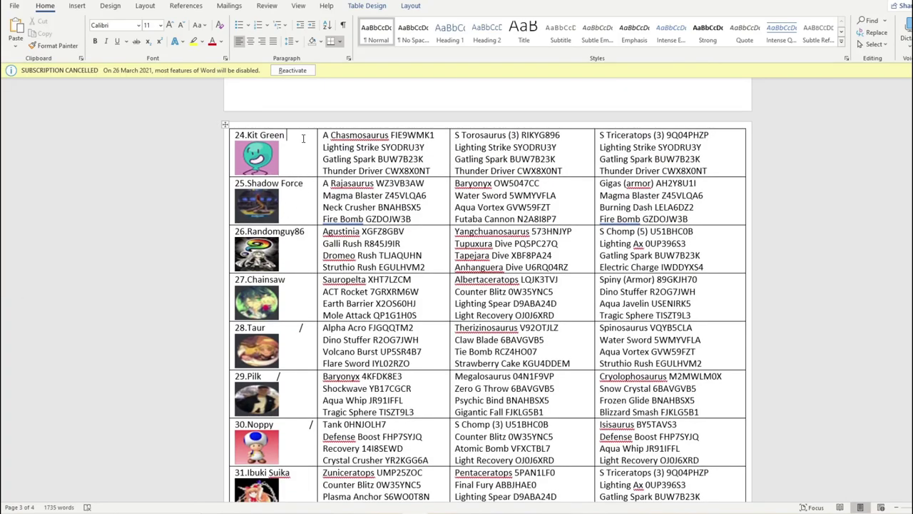
{"action": "type", "text": "/"}
{"action": "key", "text": "alt+Tab"}
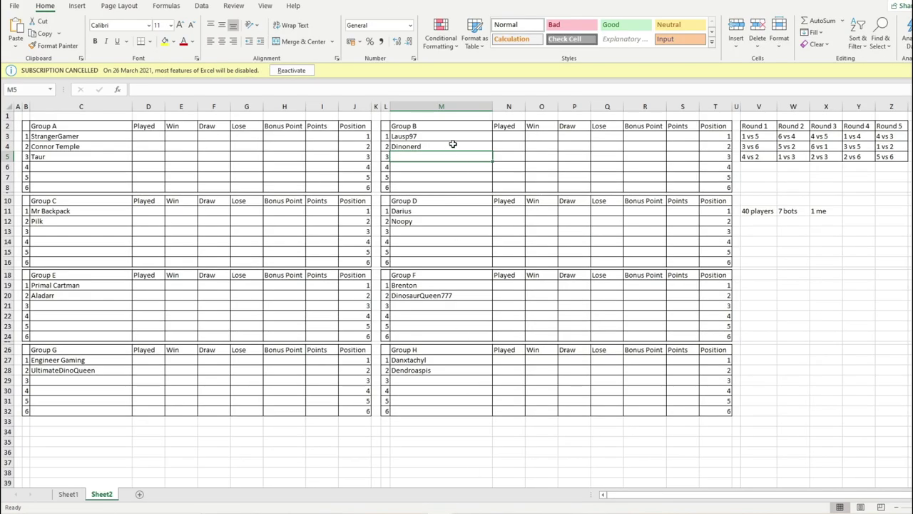
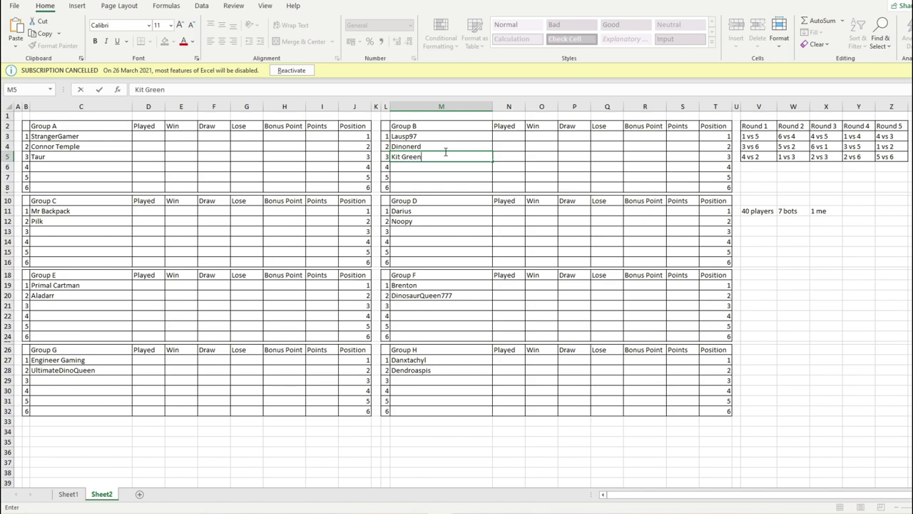
{"action": "left_click", "coordinate": [121, 236]}
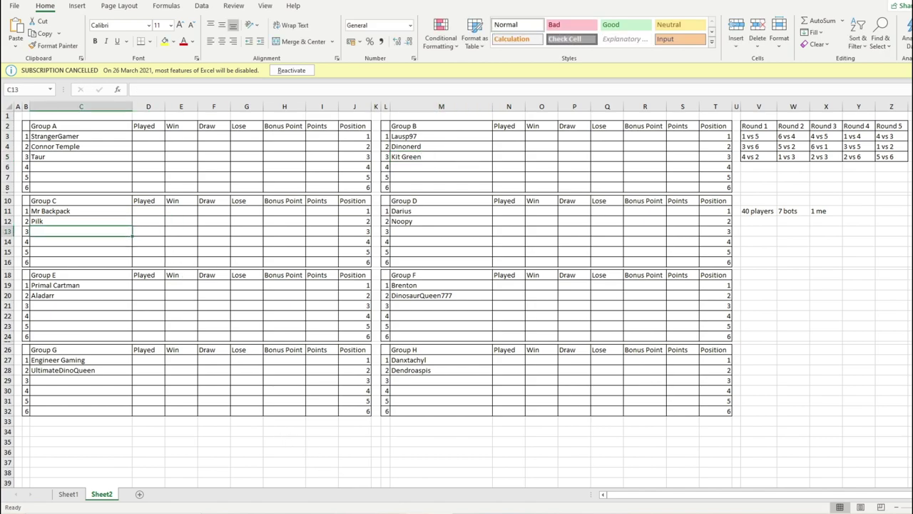
{"action": "key", "text": "alt+Tab"}
{"action": "key", "text": "alt+Tab"}
{"action": "left_click", "coordinate": [172, 190]}
{"action": "left_click", "coordinate": [114, 212]}
- Mark 9.The Skrill in Word and enter The Skrill into C13
{"action": "scroll", "coordinate": [339, 214], "scroll_direction": "up", "scroll_amount": 10}
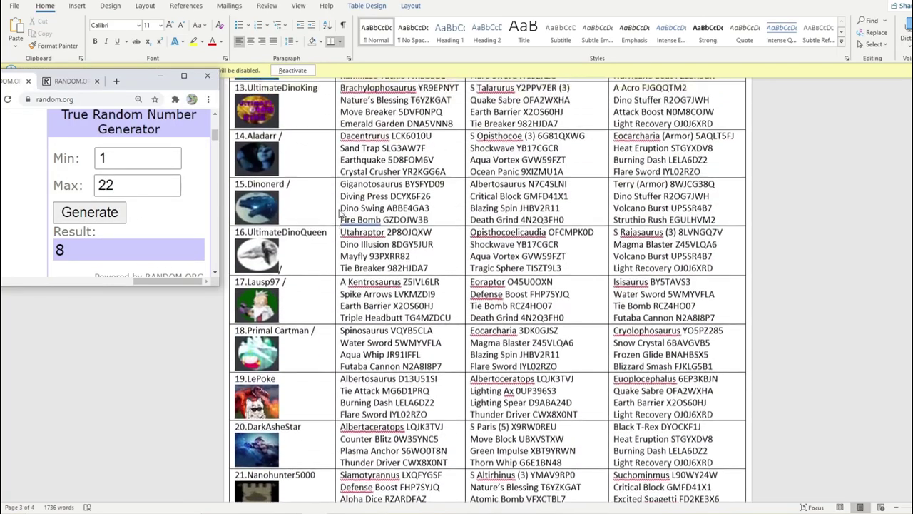
{"action": "scroll", "coordinate": [339, 214], "scroll_direction": "up", "scroll_amount": 10}
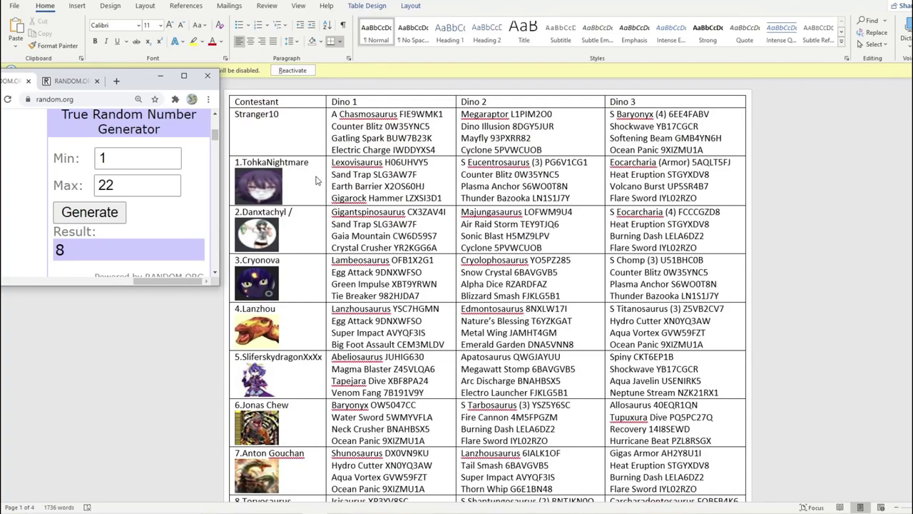
{"action": "scroll", "coordinate": [317, 181], "scroll_direction": "down", "scroll_amount": 5}
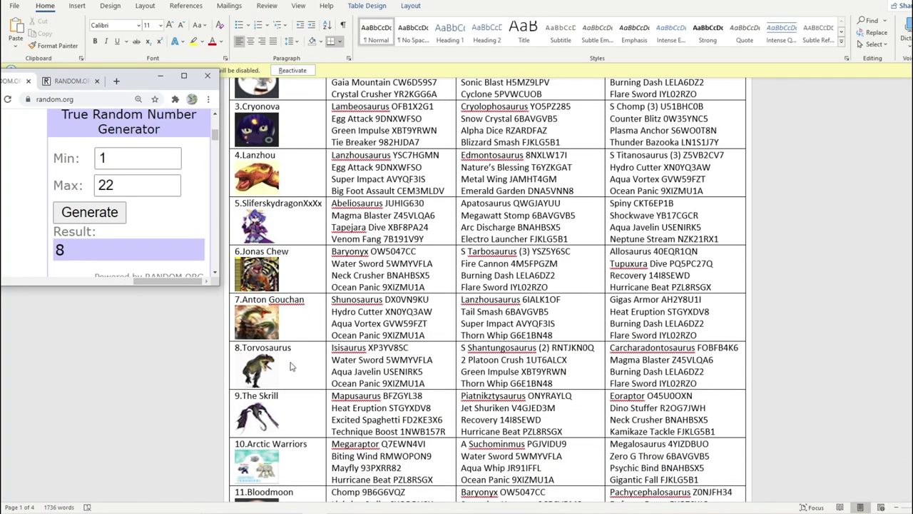
{"action": "left_click", "coordinate": [295, 401]}
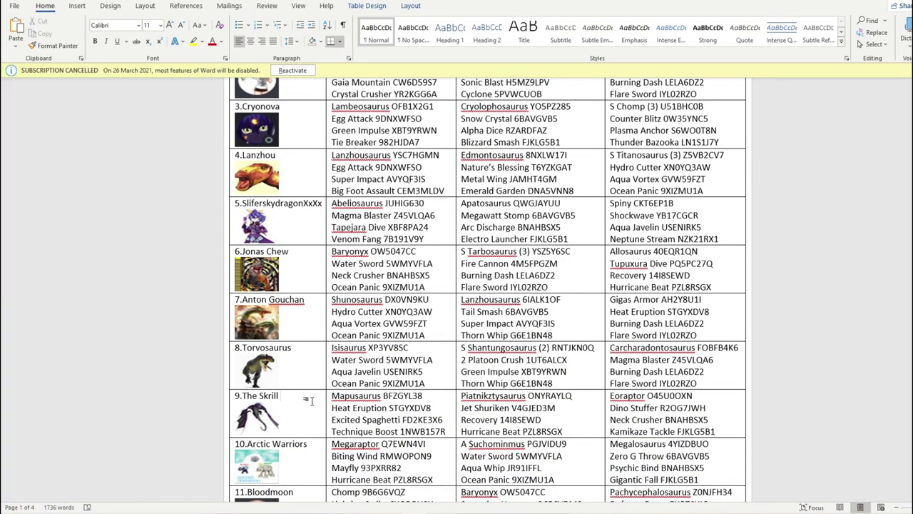
{"action": "key", "text": "alt+Tab"}
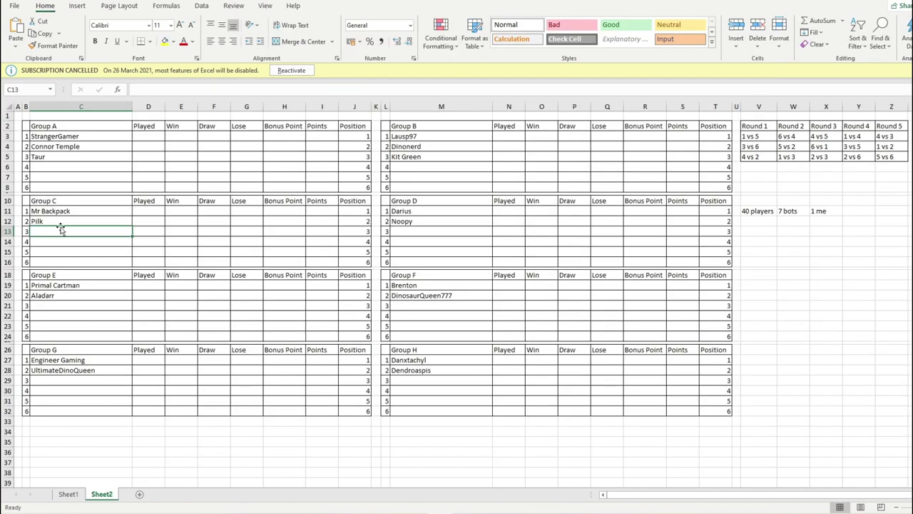
{"action": "type", "text": "The Skrill"}
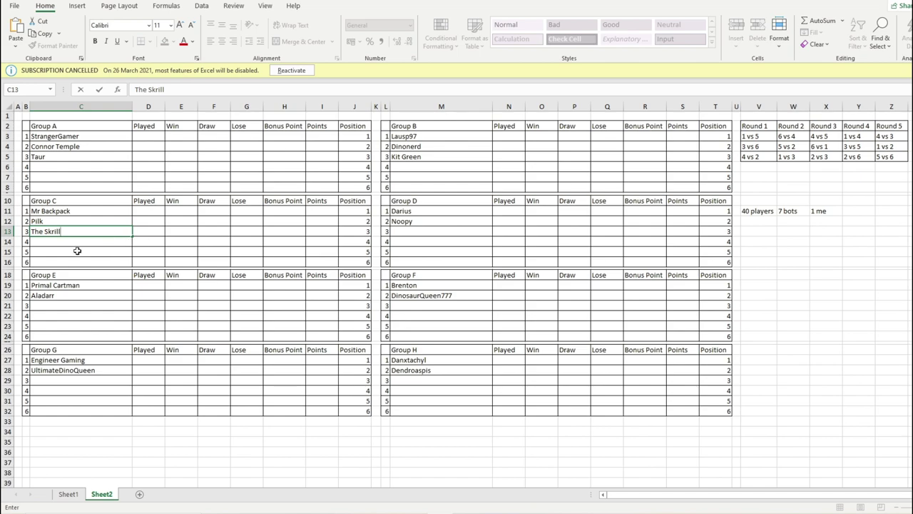
{"action": "left_click", "coordinate": [437, 232]}
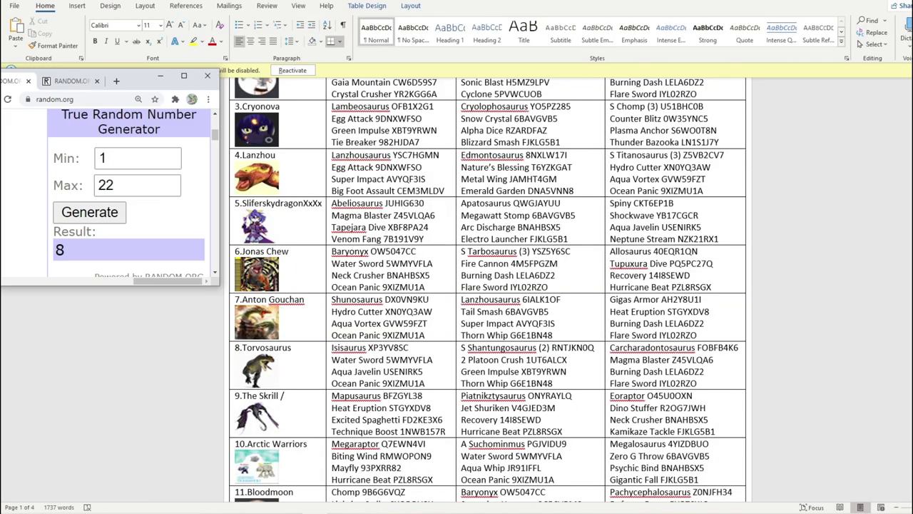
{"action": "left_click", "coordinate": [170, 191]}
{"action": "left_click", "coordinate": [115, 214]}
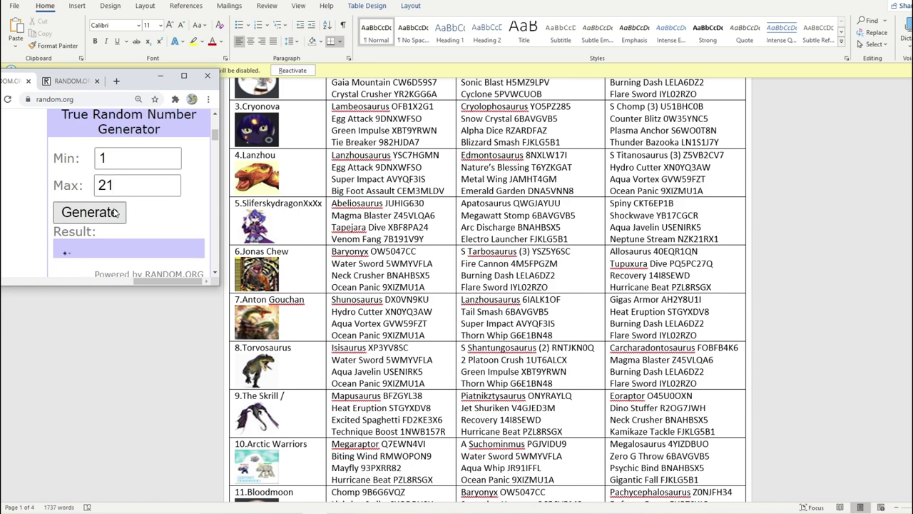
{"action": "scroll", "coordinate": [314, 178], "scroll_direction": "up", "scroll_amount": 4}
{"action": "left_click", "coordinate": [314, 165]}
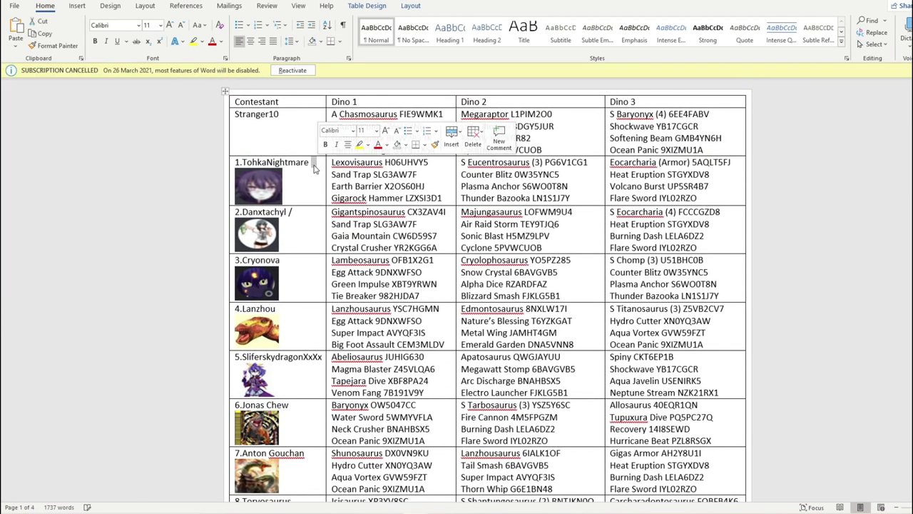
{"action": "left_click", "coordinate": [314, 165]}
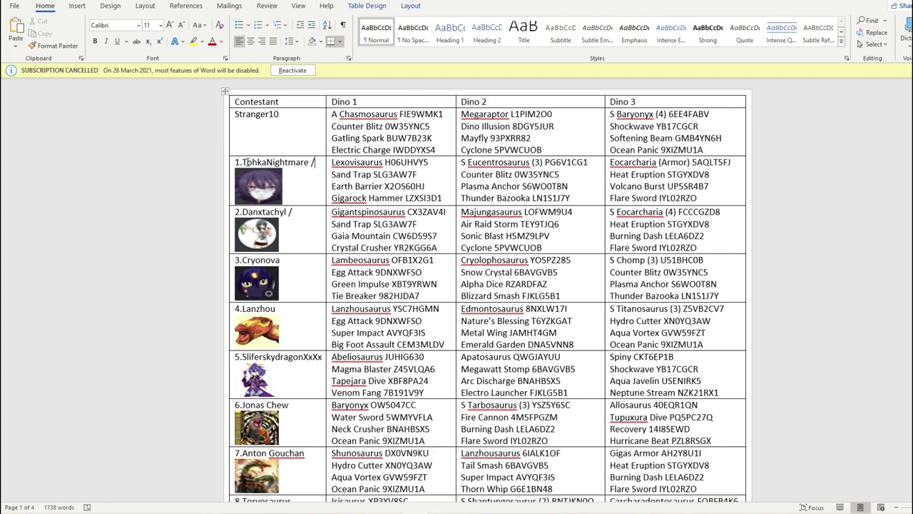
{"action": "left_click_drag", "start_coordinate": [243, 163], "coordinate": [301, 165]}
{"action": "right_click", "coordinate": [301, 165]}
{"action": "left_click", "coordinate": [333, 183]}
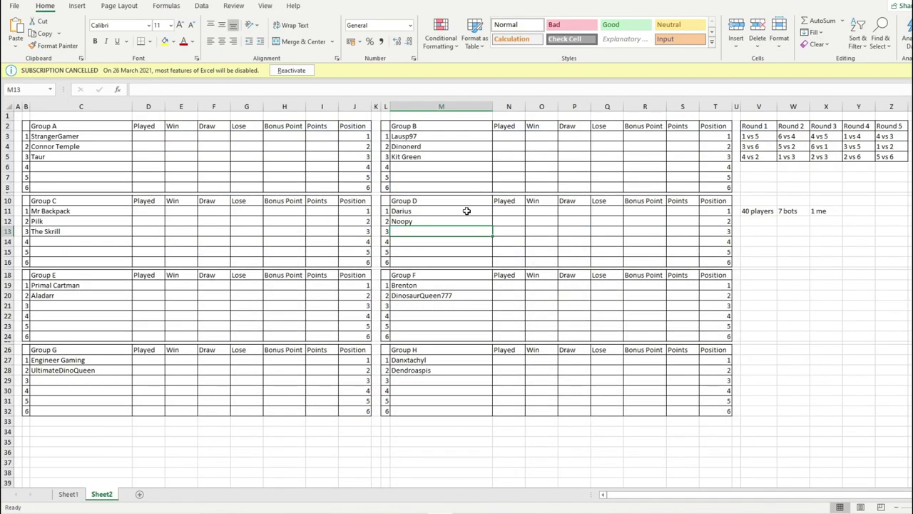
{"action": "right_click", "coordinate": [425, 232]}
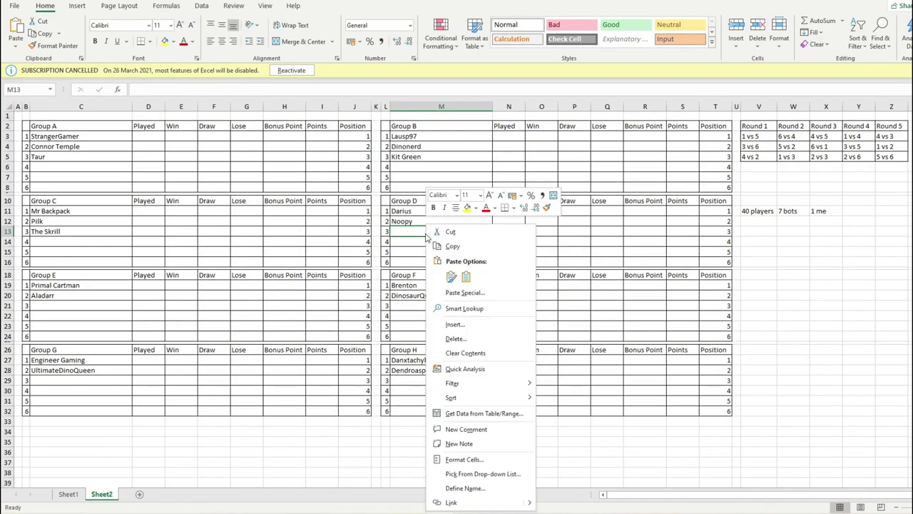
{"action": "left_click", "coordinate": [462, 274]}
{"action": "left_click", "coordinate": [423, 251]}
{"action": "left_click", "coordinate": [419, 240]}
{"action": "mouse_move", "coordinate": [416, 511]}
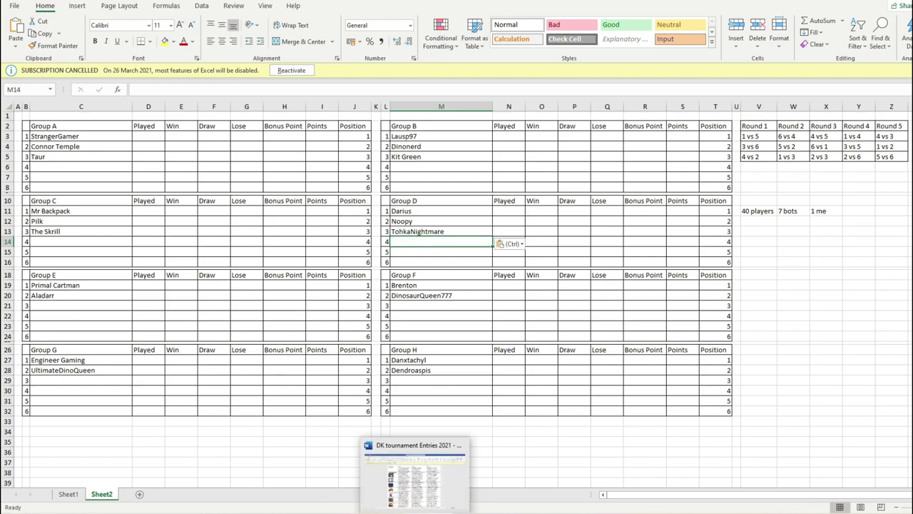
{"action": "left_click", "coordinate": [416, 471]}
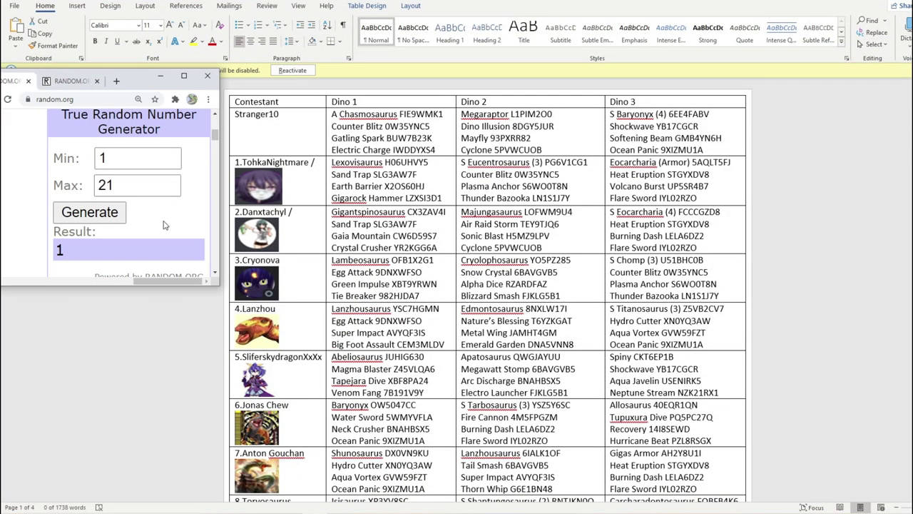
- Draw a number from 1 to 20 and slash-mark 21.Nanohunter5000 in the Word list
{"action": "left_click", "coordinate": [169, 188]}
{"action": "left_click", "coordinate": [89, 212]}
{"action": "scroll", "coordinate": [311, 126], "scroll_direction": "down", "scroll_amount": 5}
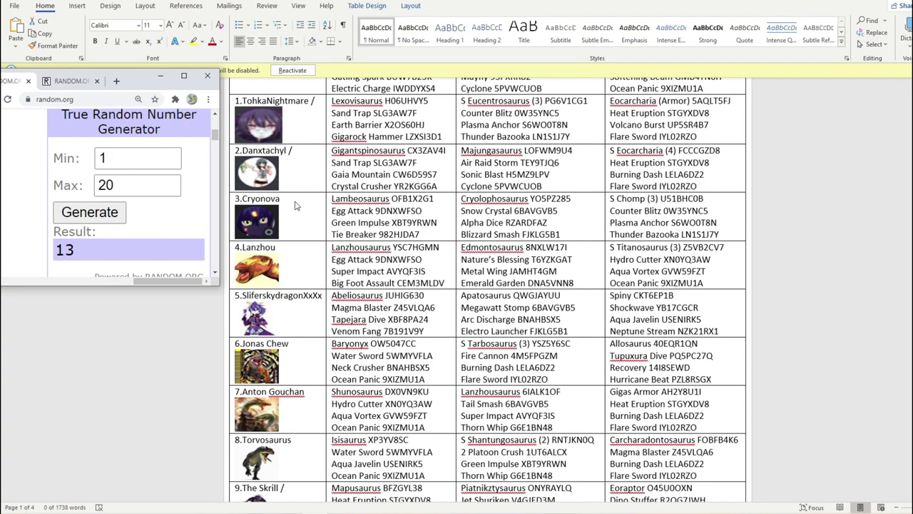
{"action": "scroll", "coordinate": [296, 205], "scroll_direction": "down", "scroll_amount": 12}
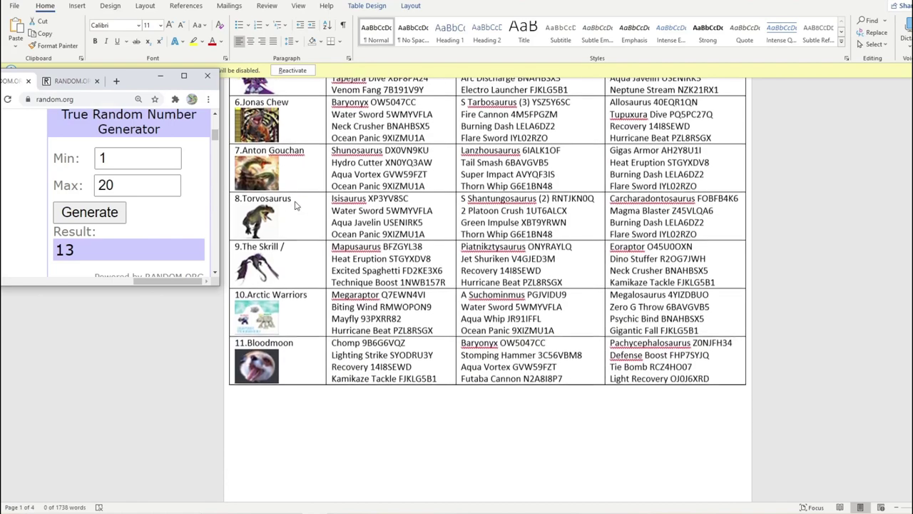
{"action": "scroll", "coordinate": [296, 205], "scroll_direction": "down", "scroll_amount": 7}
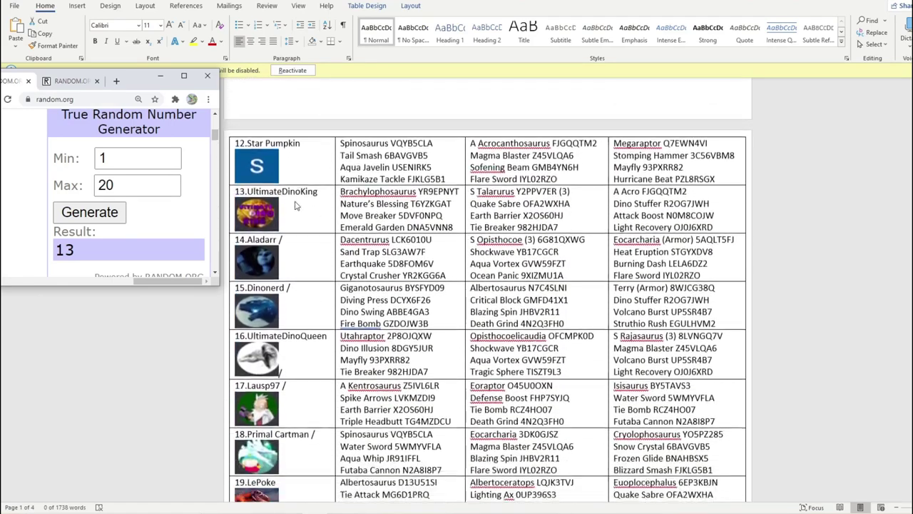
{"action": "scroll", "coordinate": [296, 205], "scroll_direction": "down", "scroll_amount": 3}
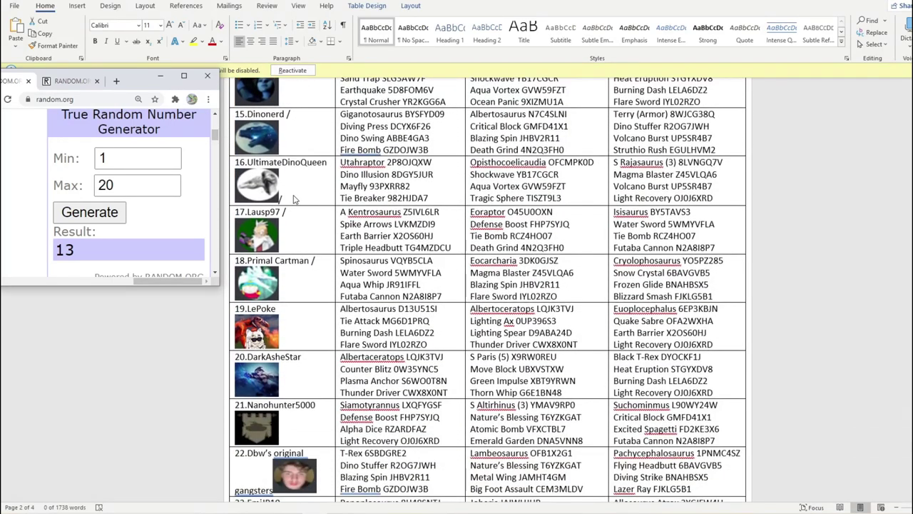
{"action": "left_click", "coordinate": [294, 201]}
{"action": "left_click", "coordinate": [278, 199]}
{"action": "left_click", "coordinate": [363, 207]}
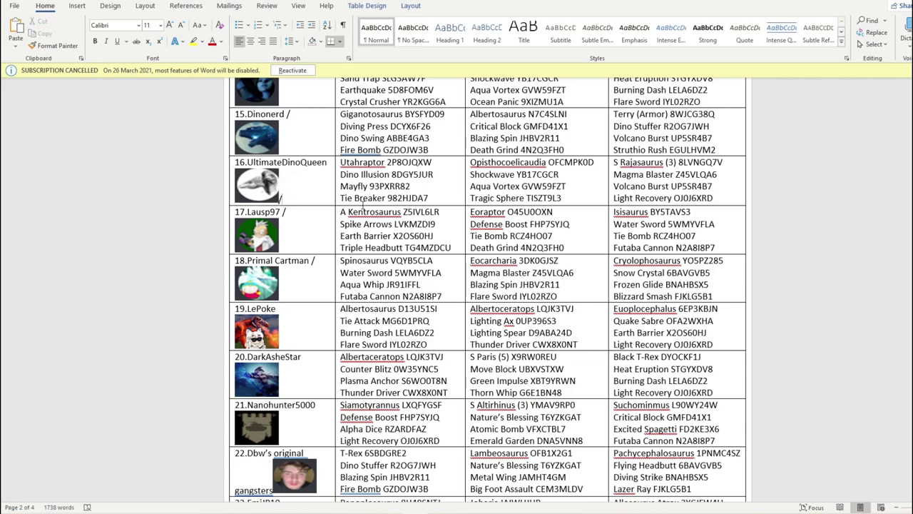
{"action": "scroll", "coordinate": [303, 314], "scroll_direction": "down", "scroll_amount": 3}
{"action": "left_click", "coordinate": [317, 314]}
{"action": "type", "text": "/"}
- Enter Nanohunter5000 as Group E's third entry in Excel cell C21
{"action": "key", "text": "alt+Tab"}
{"action": "left_click", "coordinate": [102, 305]}
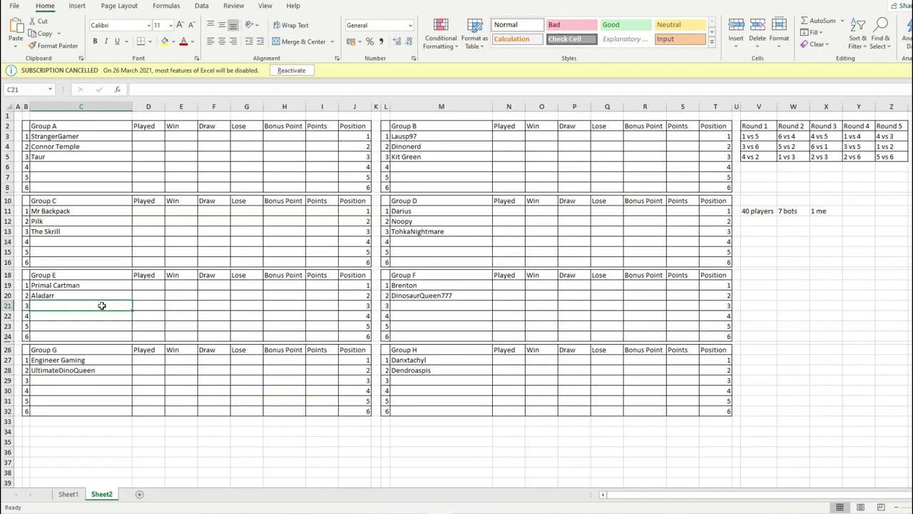
{"action": "type", "text": "Nanoh"}
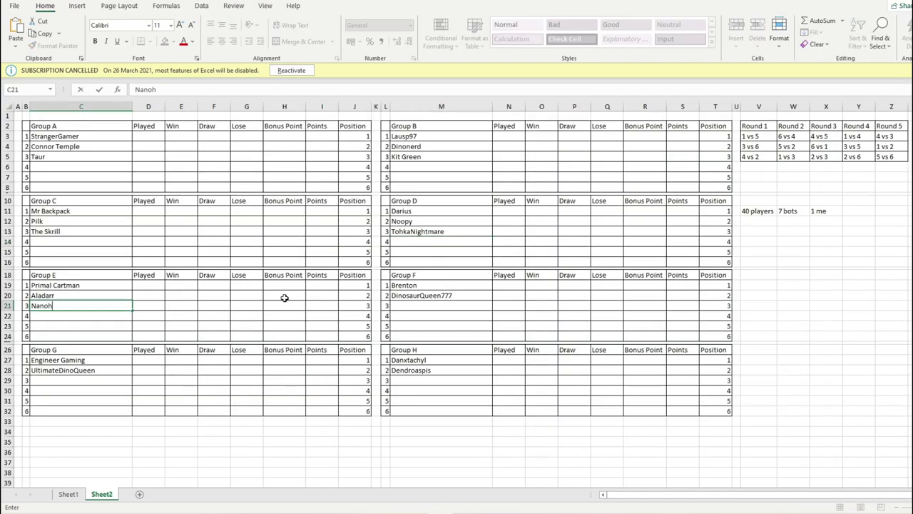
{"action": "type", "text": "unter5000"}
{"action": "left_click", "coordinate": [109, 285]}
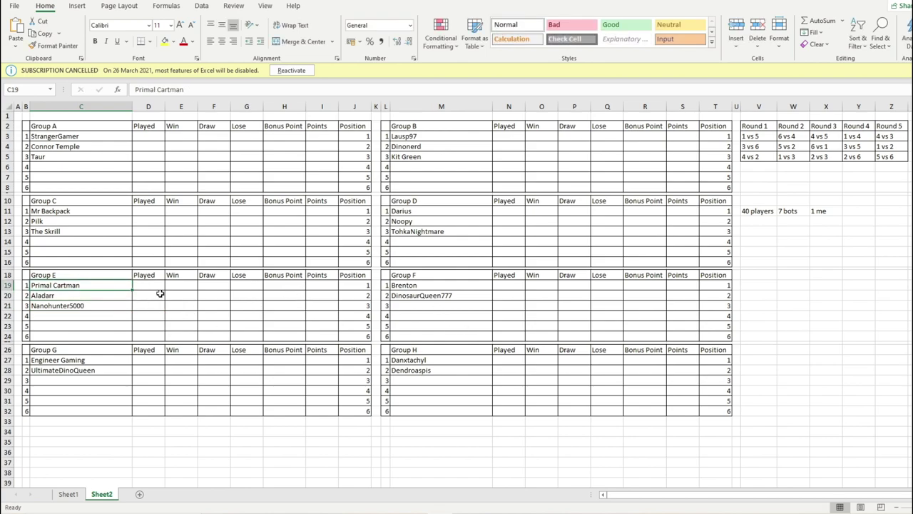
{"action": "left_click", "coordinate": [415, 307]}
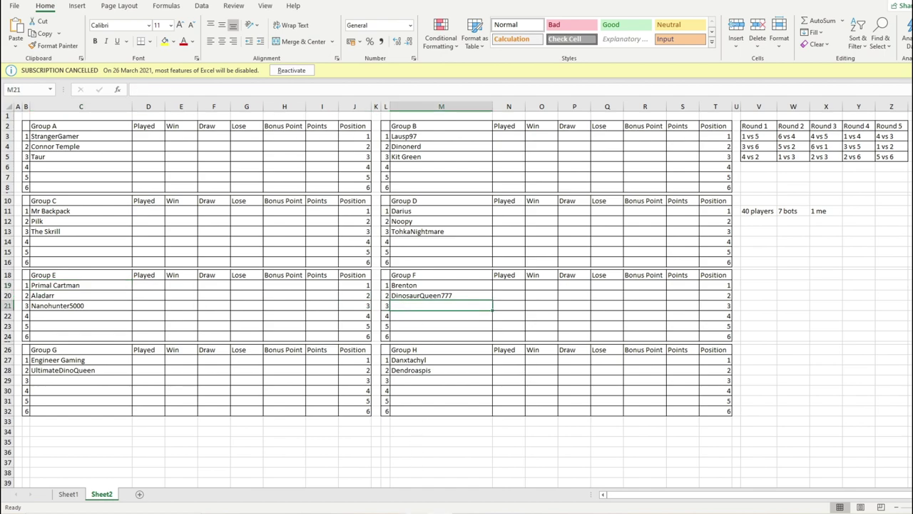
- Draw a number from 1 to 19 and mark 11.Bloodmoon as picked in Word
{"action": "mouse_move", "coordinate": [417, 508]}
{"action": "left_click", "coordinate": [415, 475]}
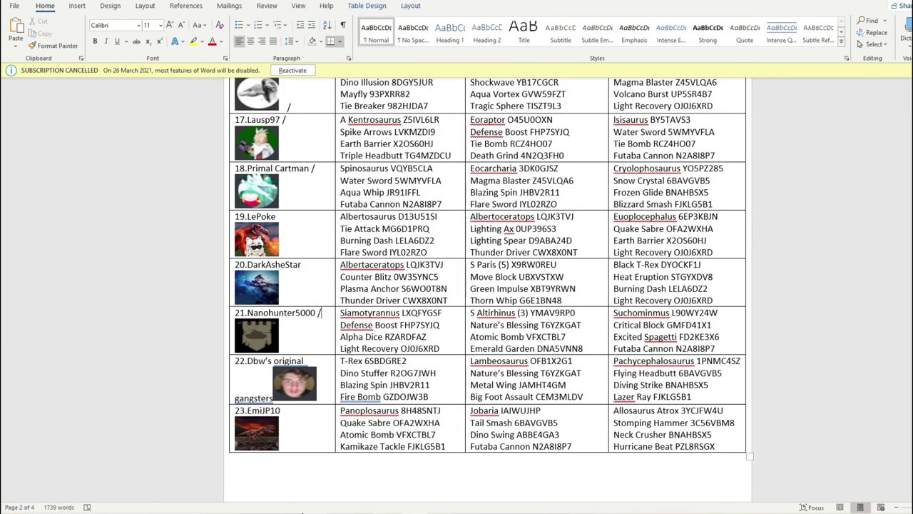
{"action": "left_click", "coordinate": [301, 511]}
{"action": "left_click", "coordinate": [172, 189]}
{"action": "left_click", "coordinate": [89, 212]}
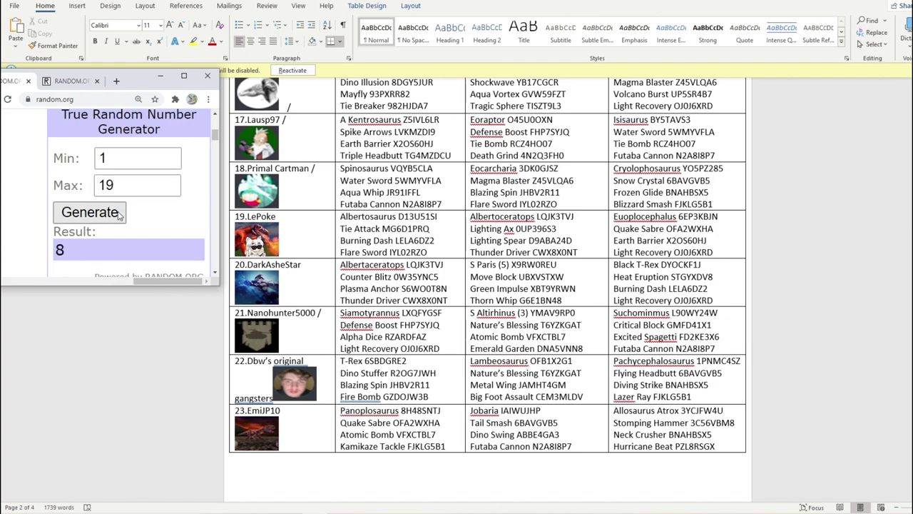
{"action": "scroll", "coordinate": [320, 241], "scroll_direction": "up", "scroll_amount": 15}
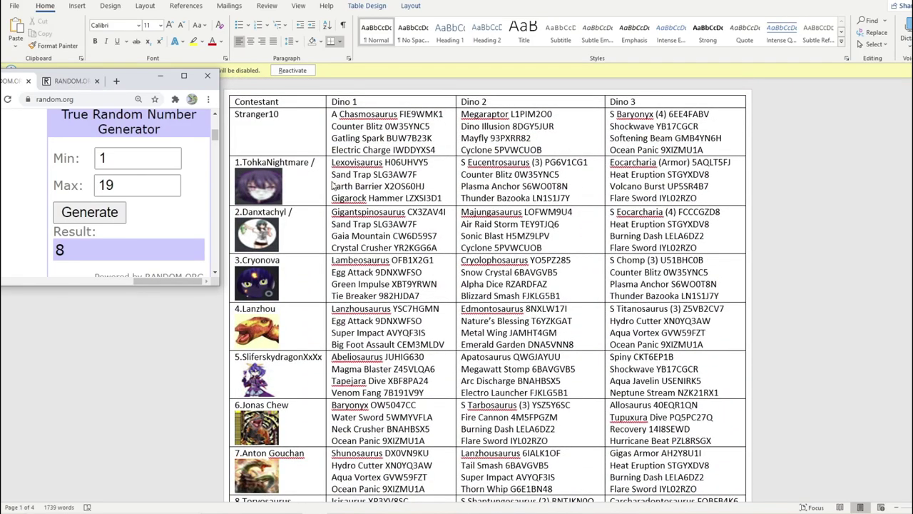
{"action": "scroll", "coordinate": [298, 287], "scroll_direction": "down", "scroll_amount": 5}
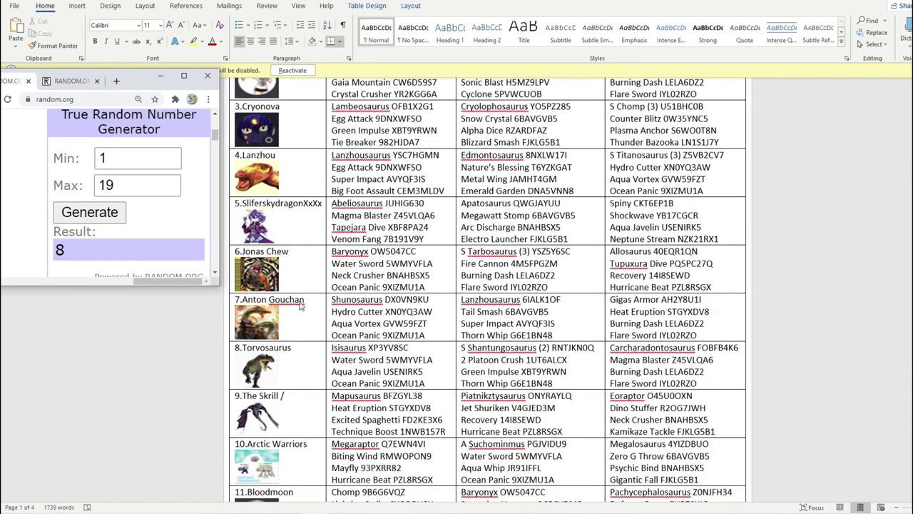
{"action": "scroll", "coordinate": [299, 364], "scroll_direction": "down", "scroll_amount": 3}
{"action": "left_click", "coordinate": [307, 405]}
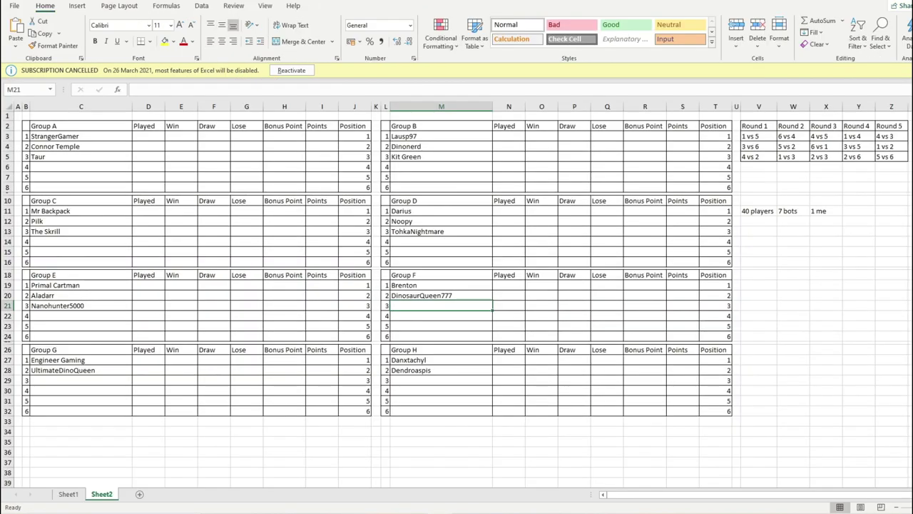
- Type Bloodmoon into Group F's third slot, M21, in Excel
{"action": "left_click", "coordinate": [400, 503]}
{"action": "type", "text": "Bloodmoon"}
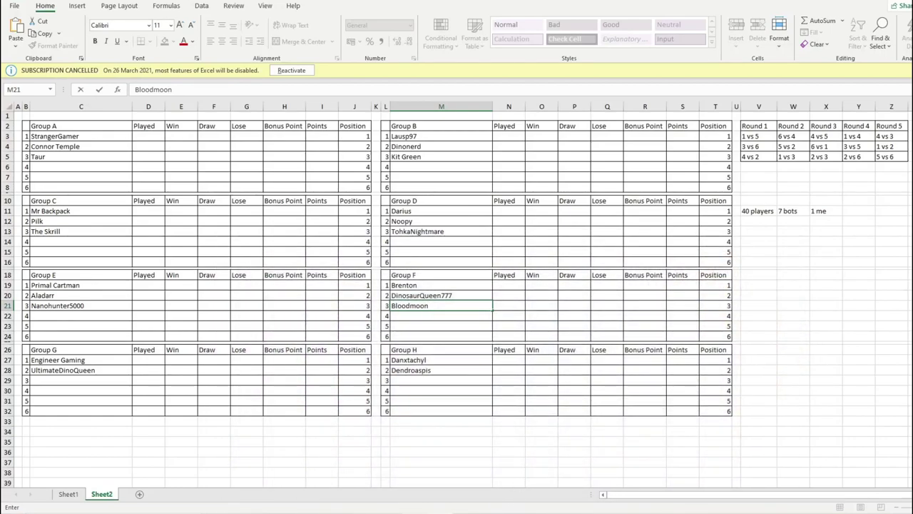
{"action": "left_click", "coordinate": [298, 508]}
- Draw a number from 1 to 18 and slash-mark 3.Cryonova in Word
{"action": "key", "text": "alt+Tab"}
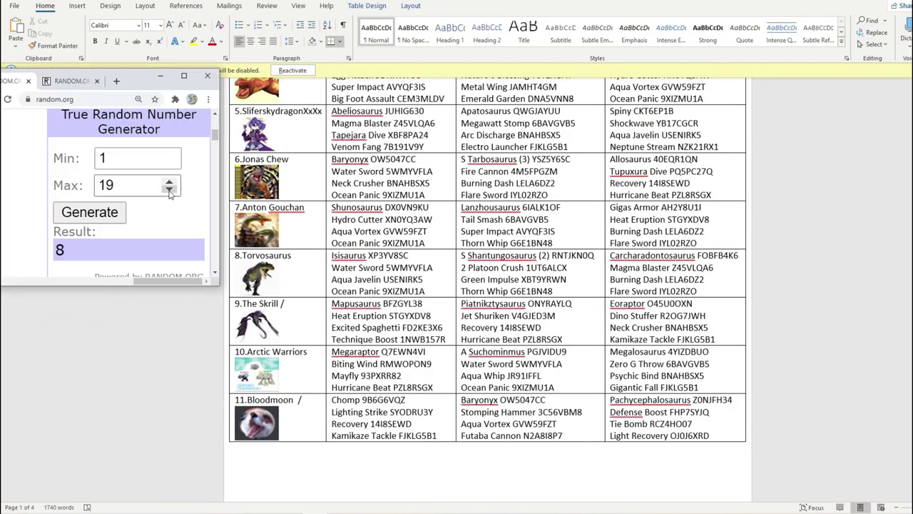
{"action": "left_click", "coordinate": [169, 188]}
{"action": "left_click", "coordinate": [89, 212]}
{"action": "scroll", "coordinate": [412, 214], "scroll_direction": "up", "scroll_amount": 6}
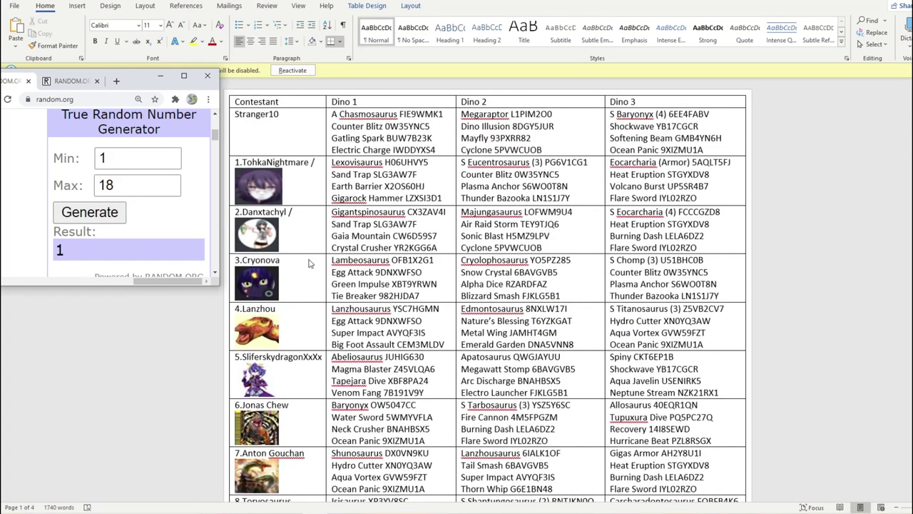
{"action": "left_click", "coordinate": [309, 263]}
{"action": "type", "text": "/"}
- Enter Cryonova as Group G's third entry in Excel cell C29
{"action": "key", "text": "alt+Tab"}
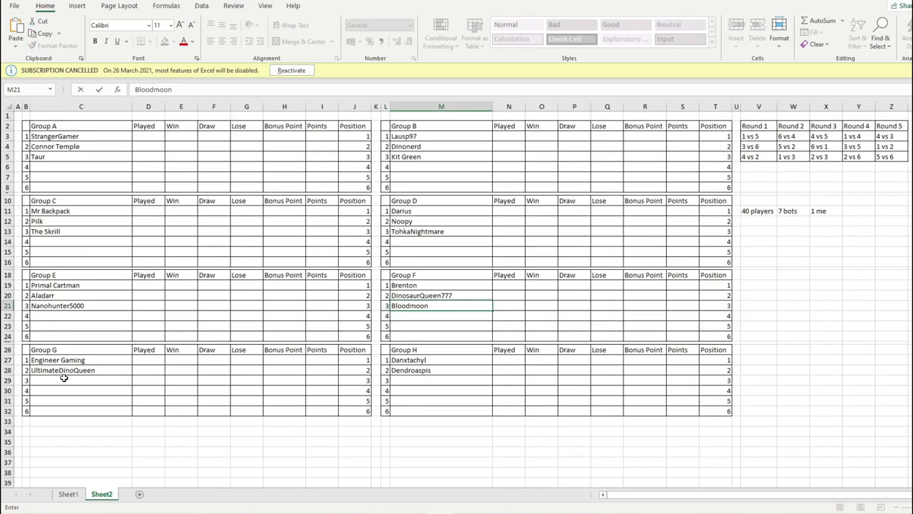
{"action": "left_click", "coordinate": [63, 382]}
{"action": "type", "text": "Cryon"}
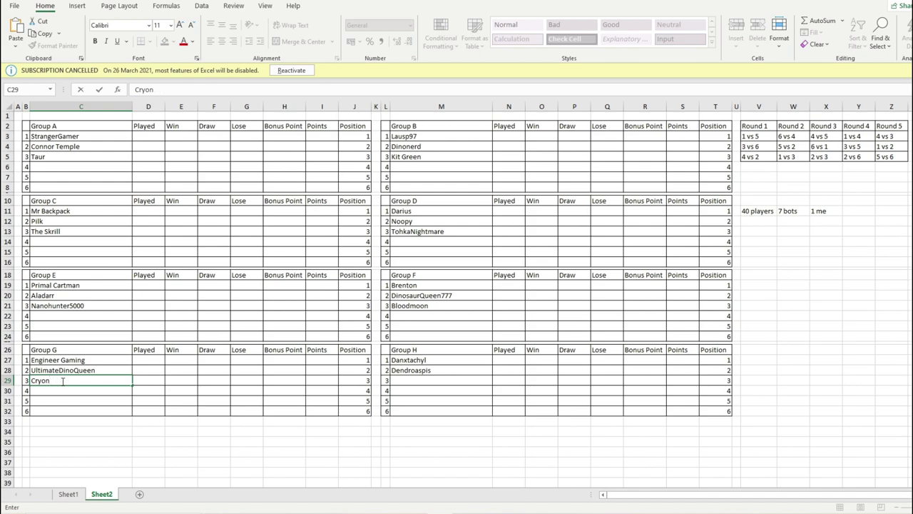
{"action": "type", "text": "ova"}
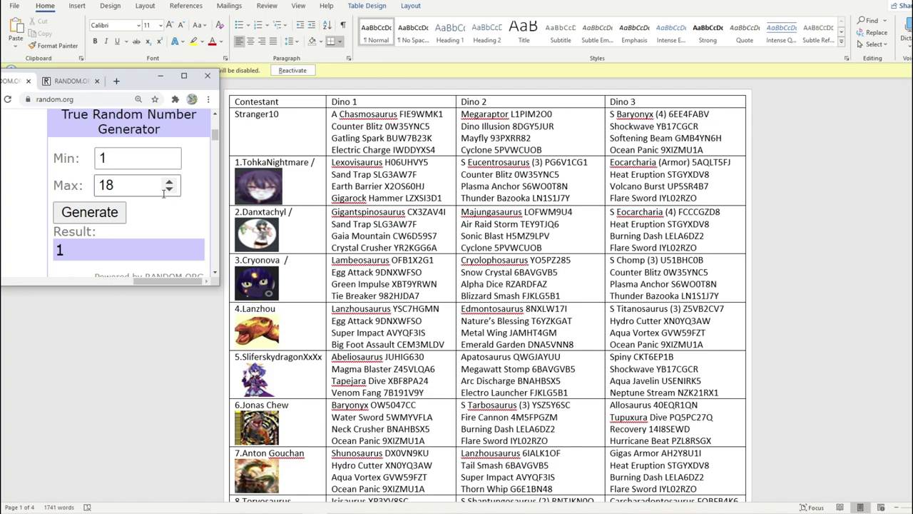
{"action": "left_click", "coordinate": [170, 189]}
{"action": "left_click", "coordinate": [89, 212]}
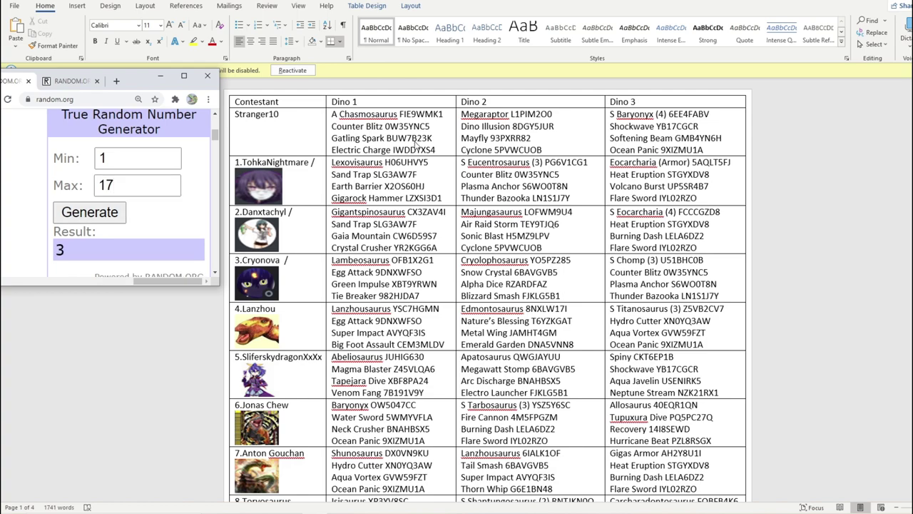
{"action": "scroll", "coordinate": [332, 199], "scroll_direction": "down", "scroll_amount": 3}
{"action": "double_click", "coordinate": [305, 319]}
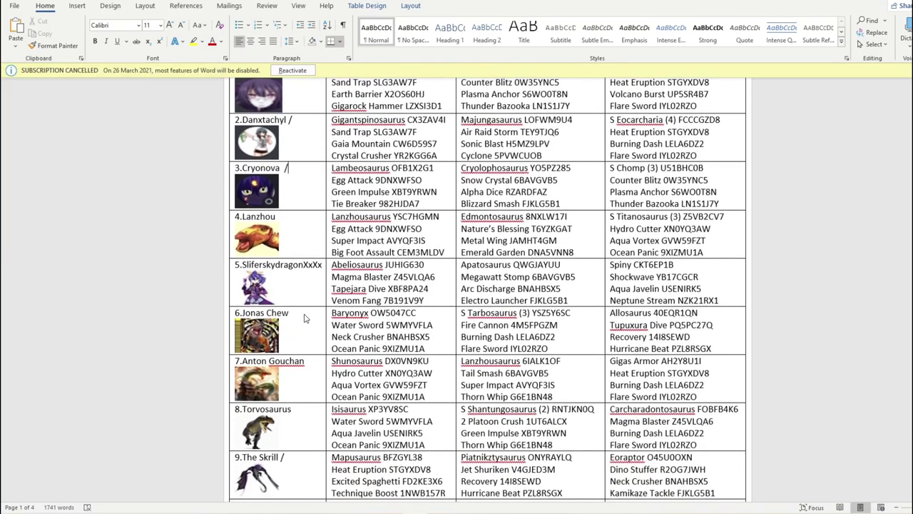
{"action": "left_click", "coordinate": [305, 317]}
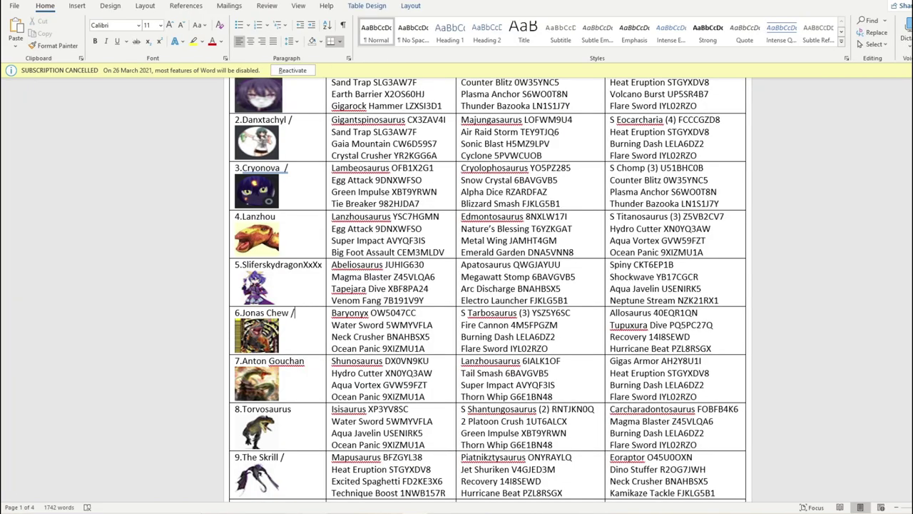
- Set the maximum to 16, scroll to the Bot Teams table, and use the 1-to-7 generator
{"action": "key", "text": "alt+Tab"}
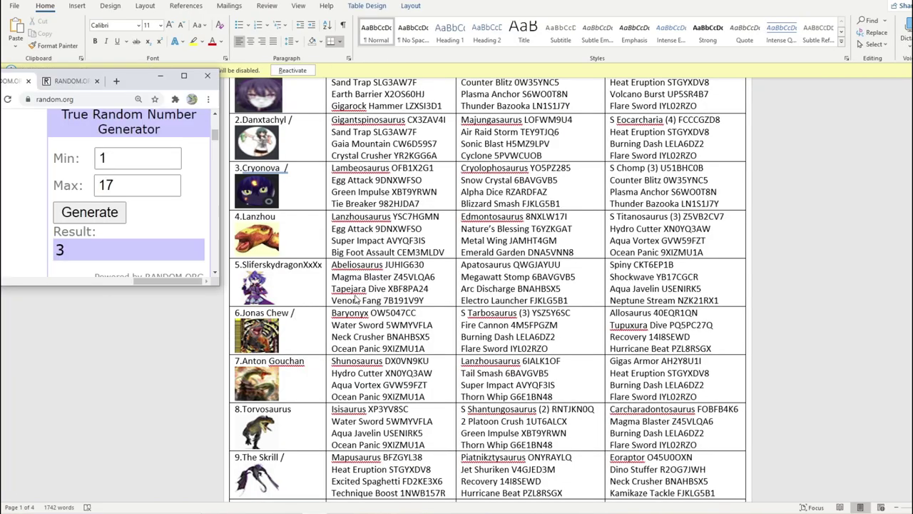
{"action": "scroll", "coordinate": [485, 285], "scroll_direction": "down", "scroll_amount": 15}
{"action": "left_click", "coordinate": [170, 188]}
{"action": "scroll", "coordinate": [325, 218], "scroll_direction": "down", "scroll_amount": 20}
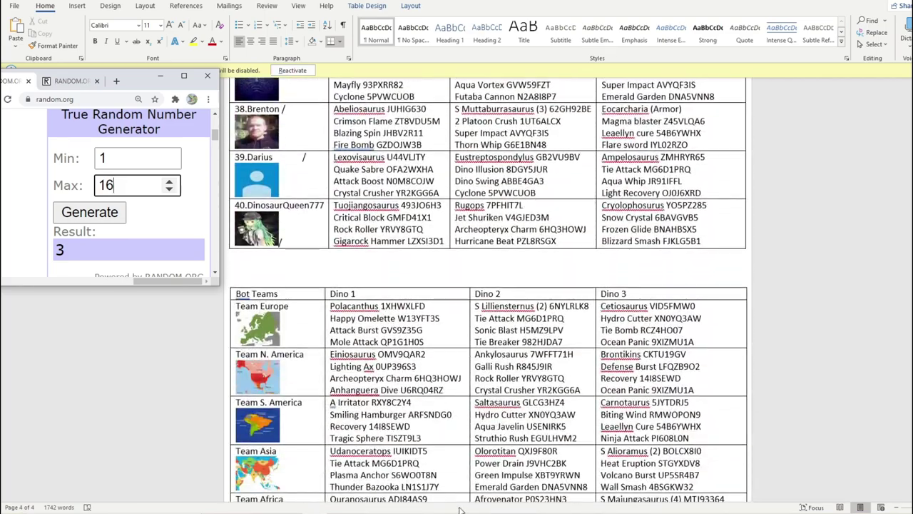
{"action": "scroll", "coordinate": [386, 225], "scroll_direction": "down", "scroll_amount": 5}
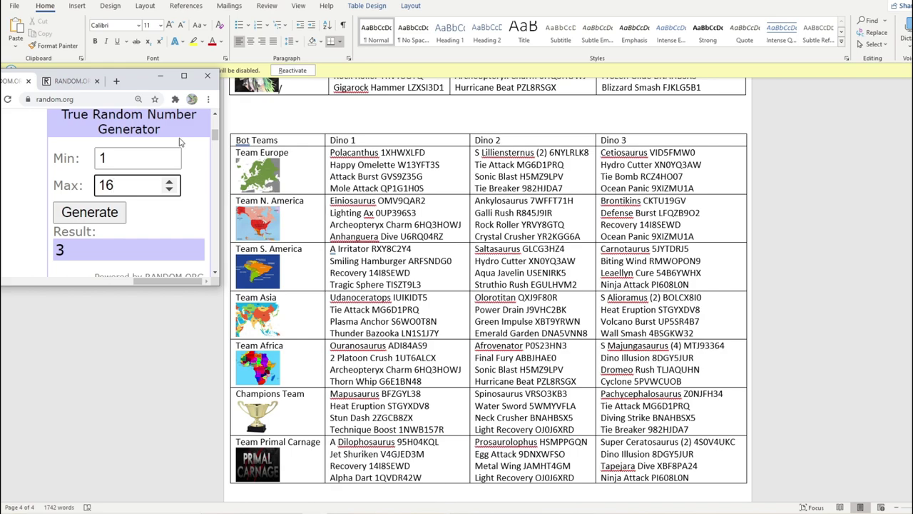
{"action": "left_click", "coordinate": [72, 81]}
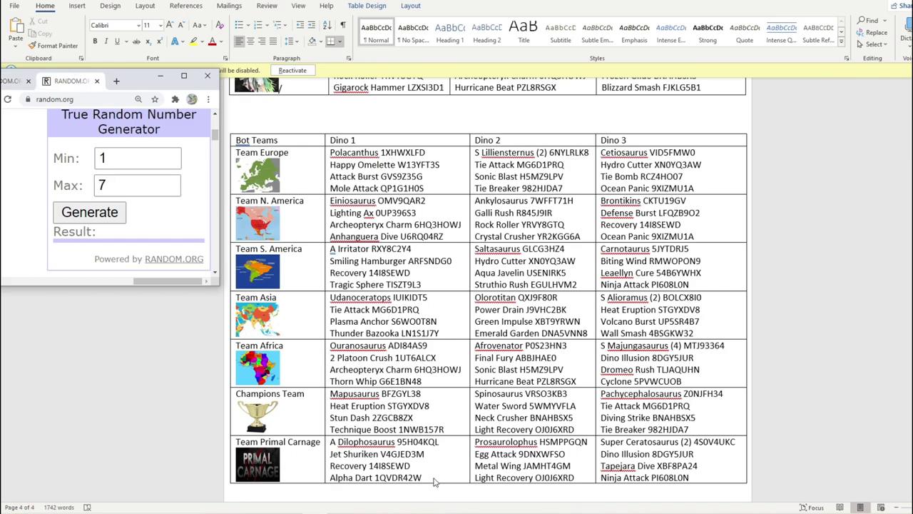
{"action": "key", "text": "alt+Tab"}
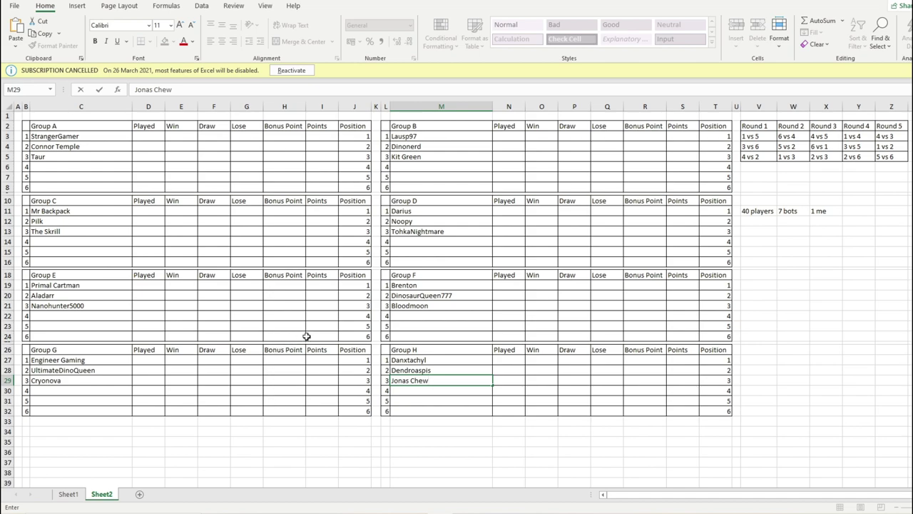
{"action": "left_click", "coordinate": [434, 408]}
{"action": "left_click", "coordinate": [430, 400]}
{"action": "left_click", "coordinate": [430, 392]}
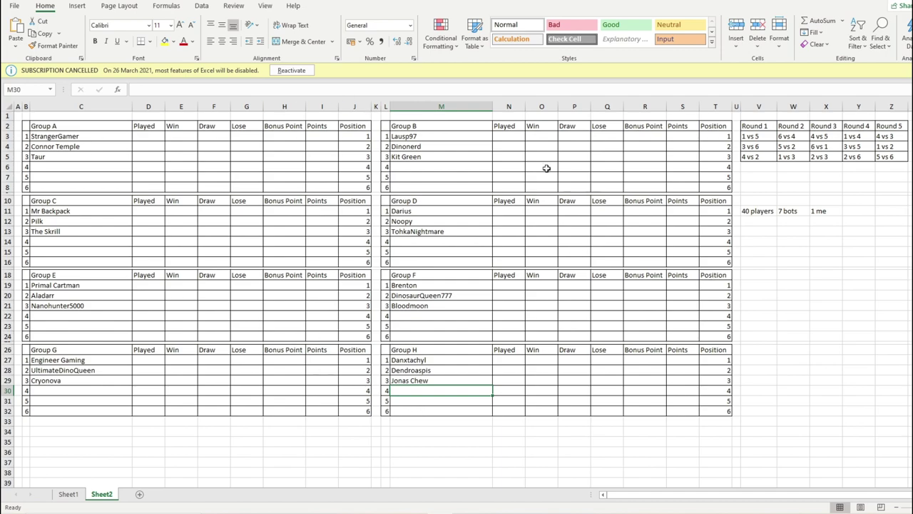
{"action": "key", "text": "alt+Tab"}
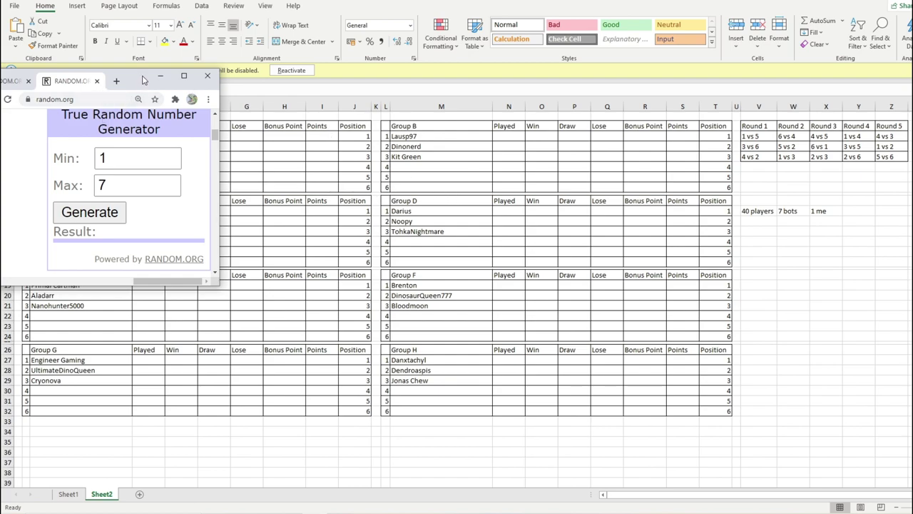
- Draw from 1 to 7, mark Team Primal Carnage in Word, and enter it in Group A's C6
{"action": "left_click_drag", "start_coordinate": [142, 80], "coordinate": [193, 11]}
{"action": "key", "text": "alt+Tab"}
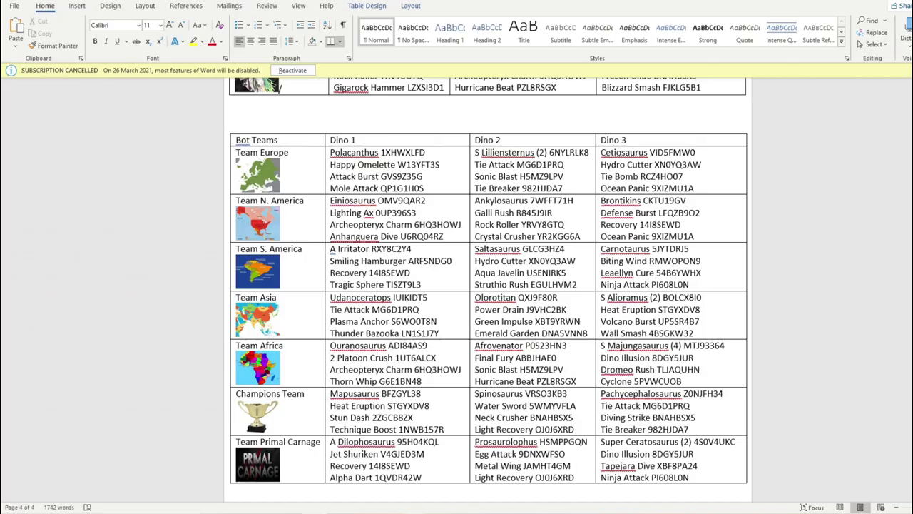
{"action": "key", "text": "alt+Tab"}
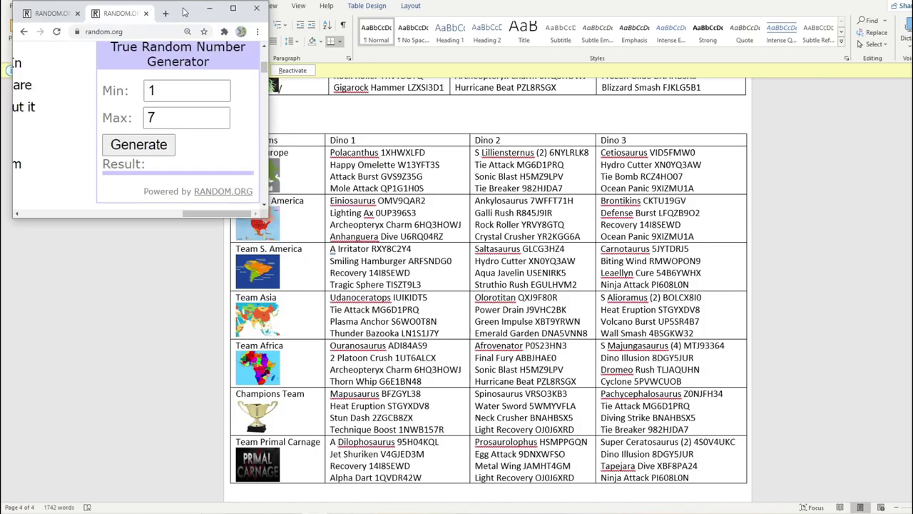
{"action": "left_click_drag", "start_coordinate": [193, 11], "coordinate": [139, 105]}
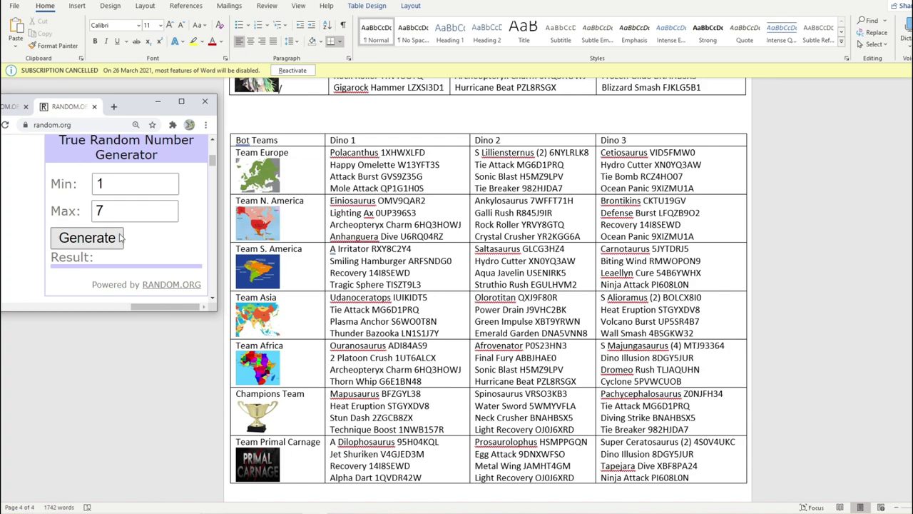
{"action": "left_click", "coordinate": [87, 237]}
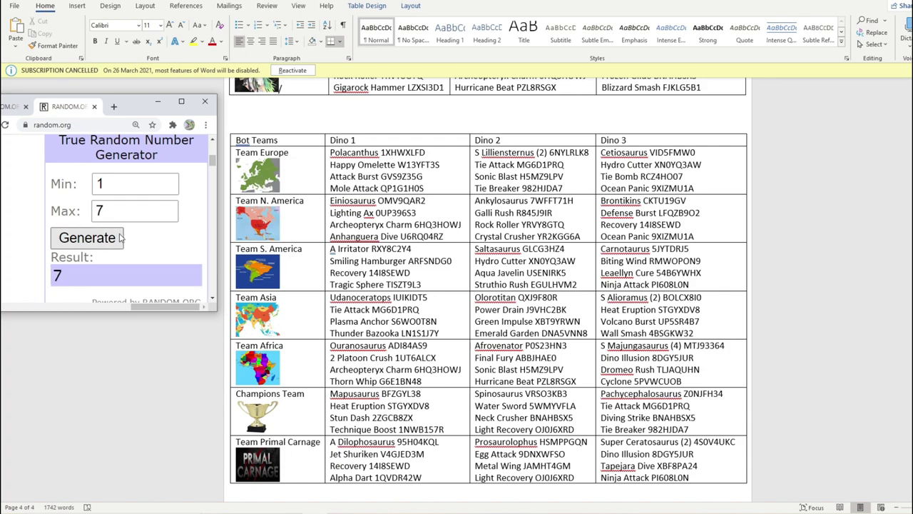
{"action": "scroll", "coordinate": [309, 428], "scroll_direction": "down", "scroll_amount": 1}
{"action": "left_click", "coordinate": [309, 436]}
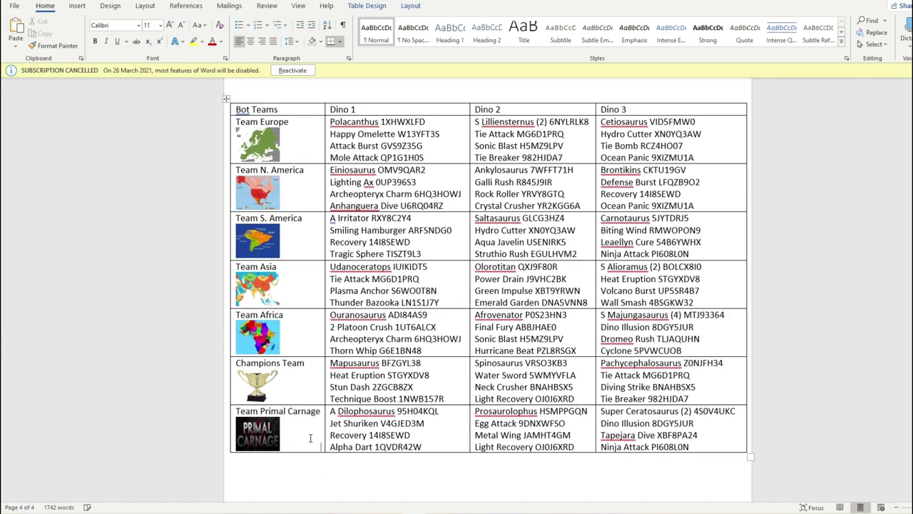
{"action": "type", "text": "7"}
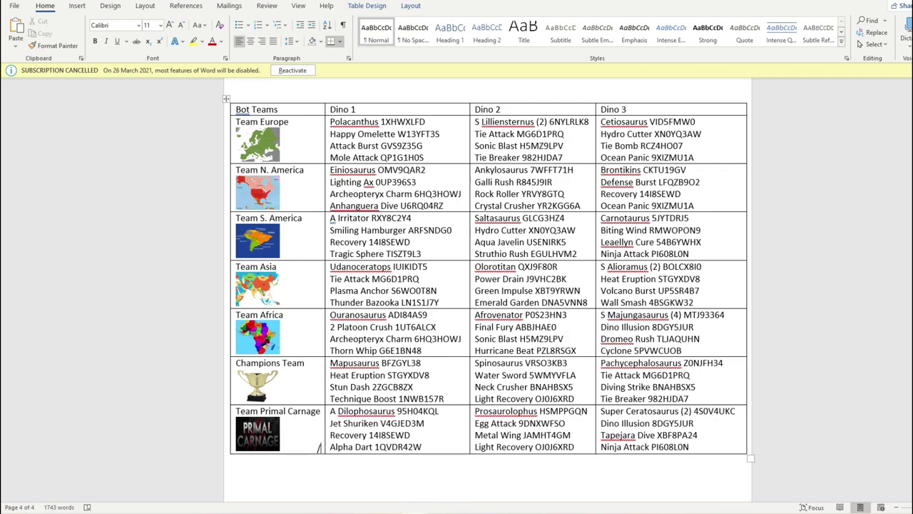
{"action": "key", "text": "alt+Tab"}
{"action": "left_click", "coordinate": [62, 169]}
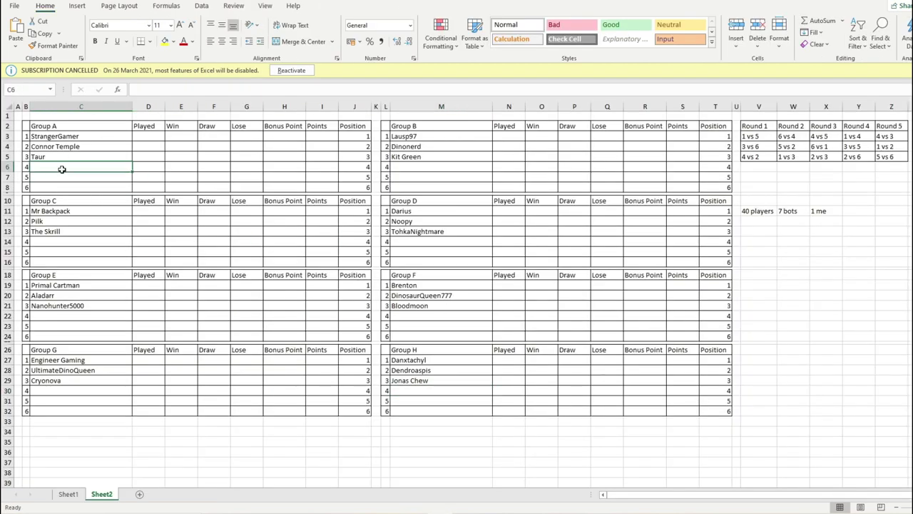
{"action": "type", "text": "Team Prima"}
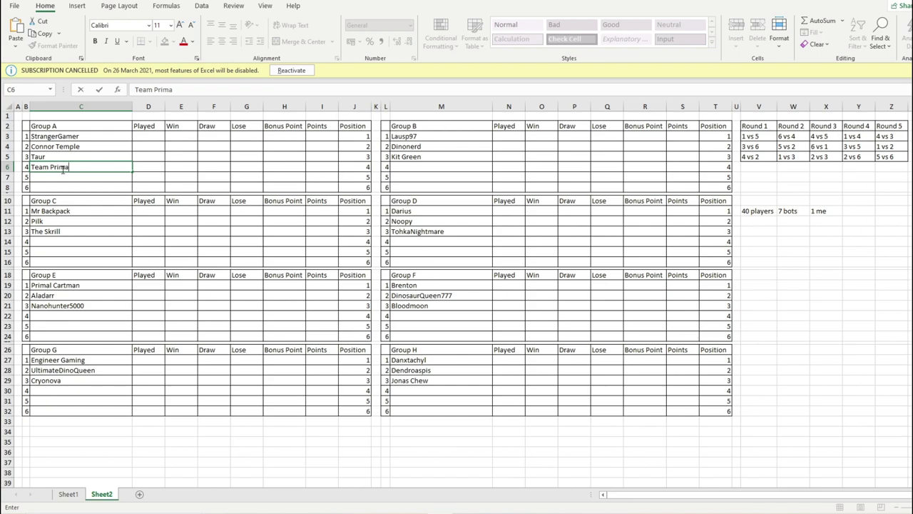
{"action": "type", "text": "l Carnage"}
- Draw from 1 to 6, mark Team Europe in Word, and enter it in Group B's M6
{"action": "key", "text": "alt+Tab"}
{"action": "key", "text": "alt+Tab"}
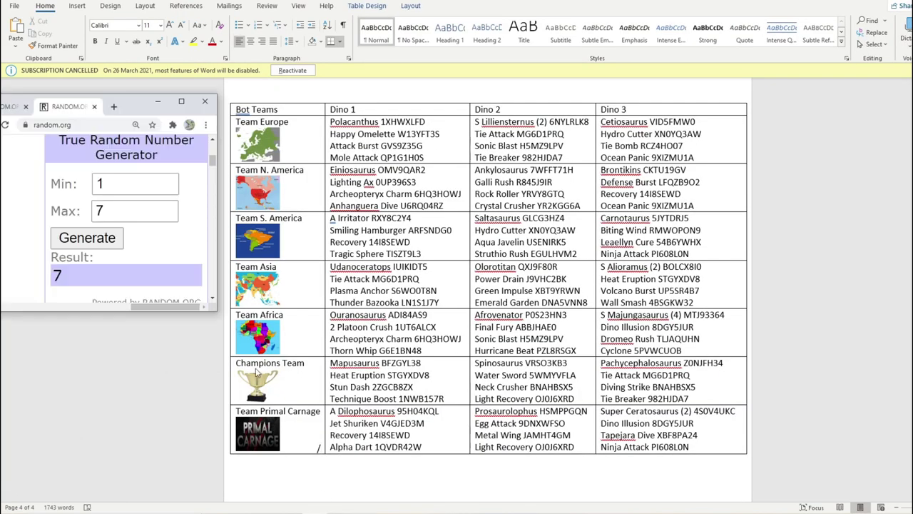
{"action": "scroll", "coordinate": [321, 321], "scroll_direction": "up", "scroll_amount": 2}
{"action": "left_click", "coordinate": [171, 216]}
{"action": "left_click", "coordinate": [116, 243]}
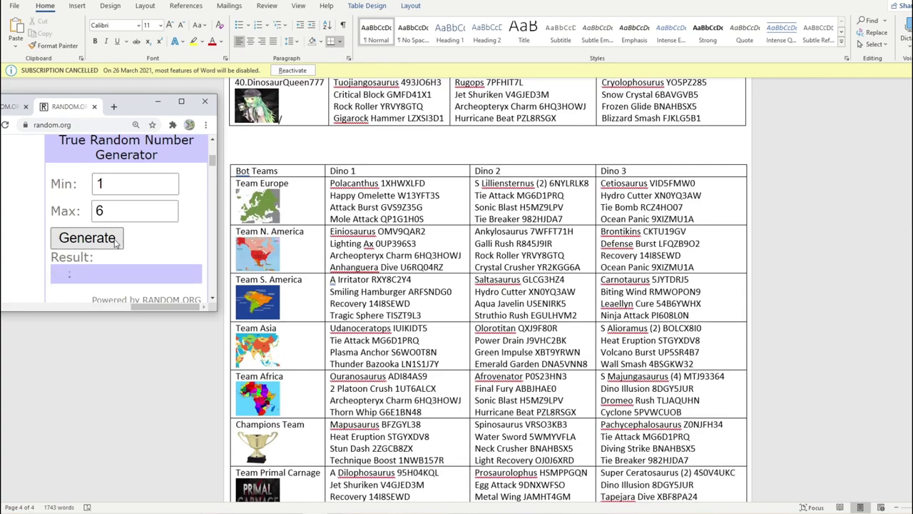
{"action": "left_click", "coordinate": [316, 187]}
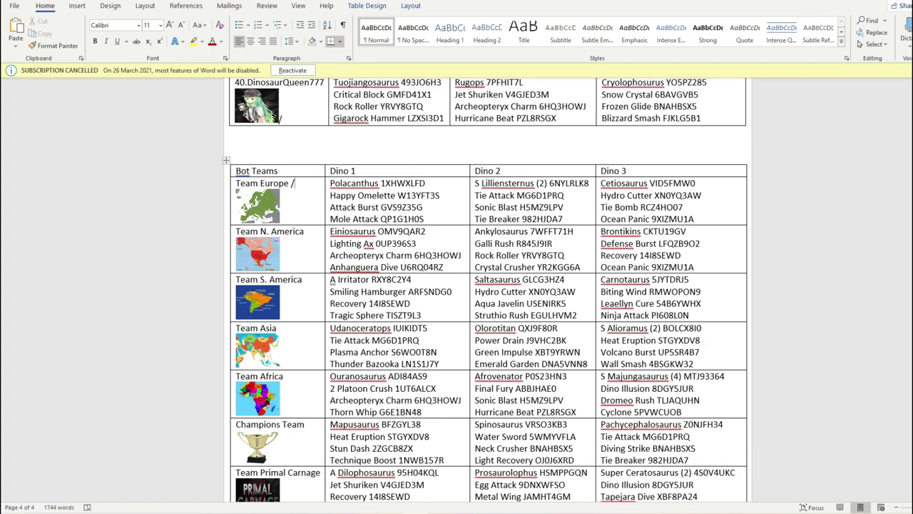
{"action": "key", "text": "alt+Tab"}
{"action": "left_click", "coordinate": [426, 166]}
{"action": "type", "text": "Team Europe"}
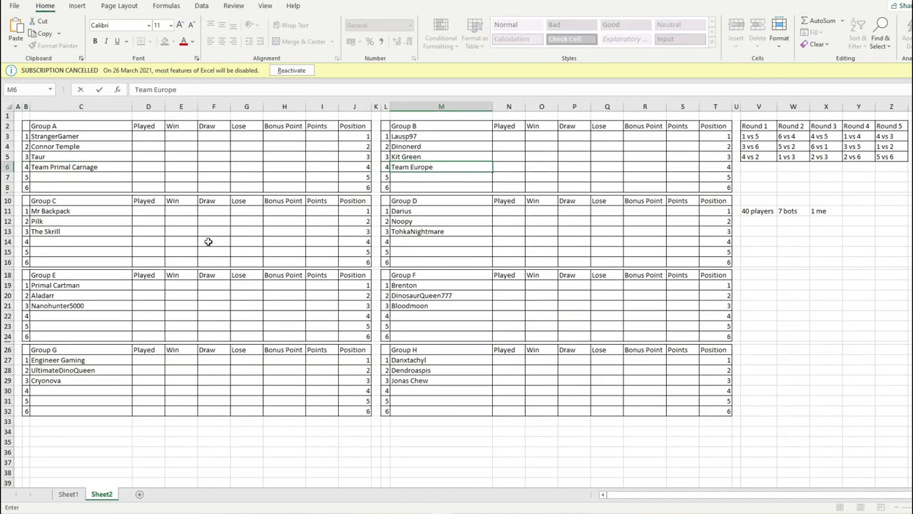
{"action": "left_click", "coordinate": [102, 242]}
- Draw from 1 to 5, mark Team S. America in Word, and enter it in Group C's C14
{"action": "key", "text": "alt+Tab"}
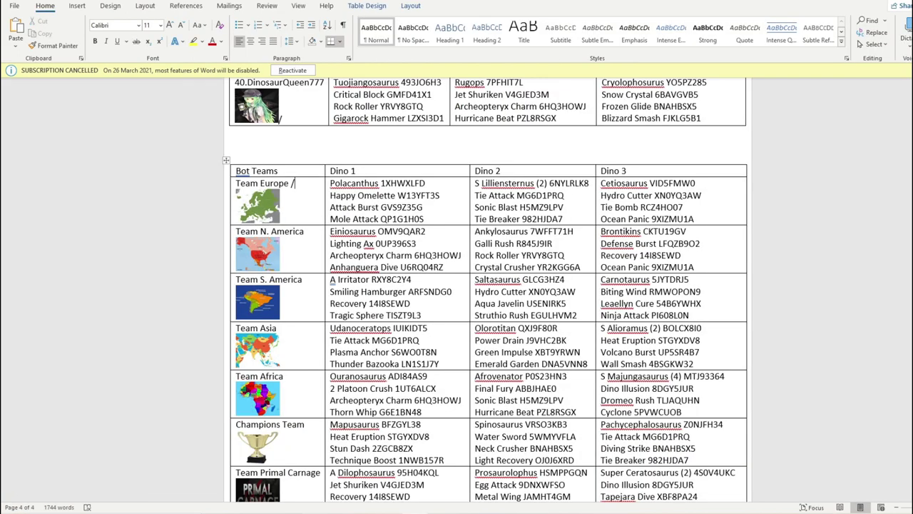
{"action": "key", "text": "alt+Tab"}
{"action": "left_click", "coordinate": [167, 215]}
{"action": "left_click", "coordinate": [78, 242]}
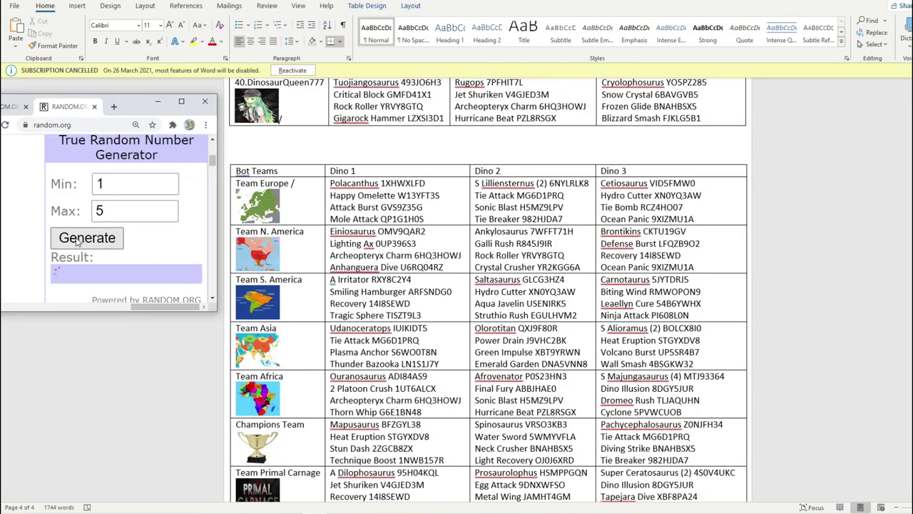
{"action": "left_click", "coordinate": [316, 288]}
{"action": "left_click", "coordinate": [312, 284]}
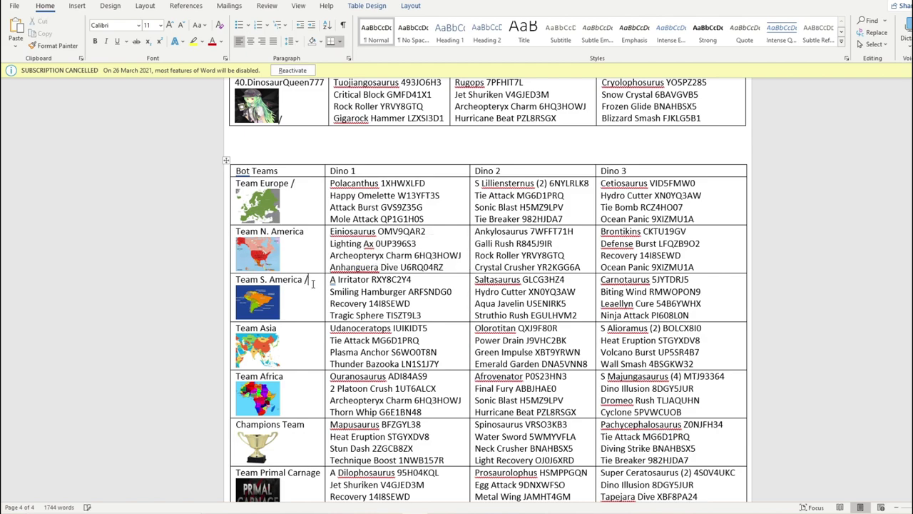
{"action": "key", "text": "alt+Tab"}
{"action": "left_click", "coordinate": [81, 246]}
{"action": "type", "text": "Team S. America"}
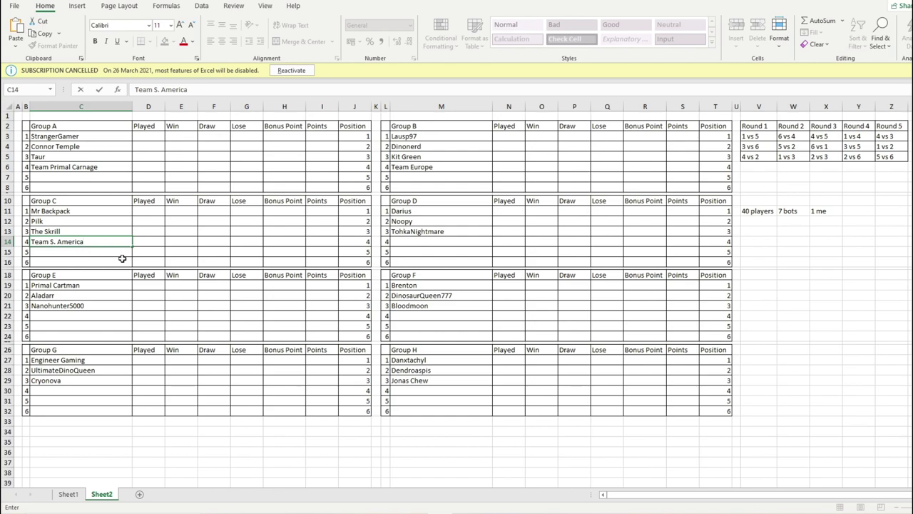
{"action": "left_click", "coordinate": [445, 244]}
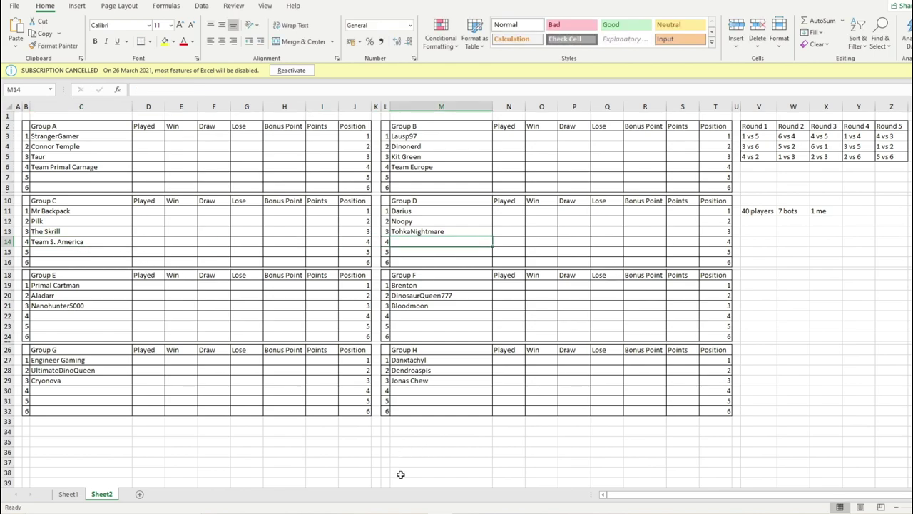
- Set the generator maximum to 4, draw a number, and mark Team Africa in Word
{"action": "key", "text": "alt+Tab"}
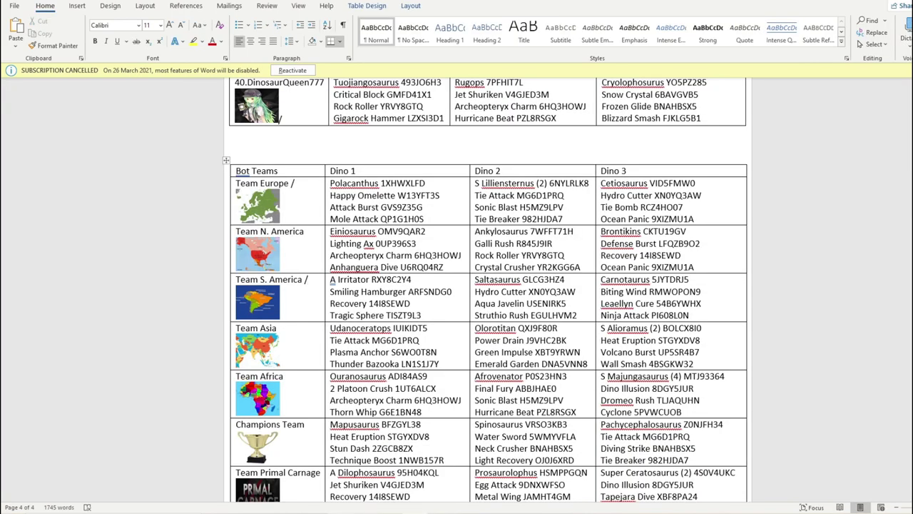
{"action": "key", "text": "alt+Tab"}
{"action": "double_click", "coordinate": [134, 211]}
{"action": "type", "text": "4"}
{"action": "left_click", "coordinate": [78, 243]}
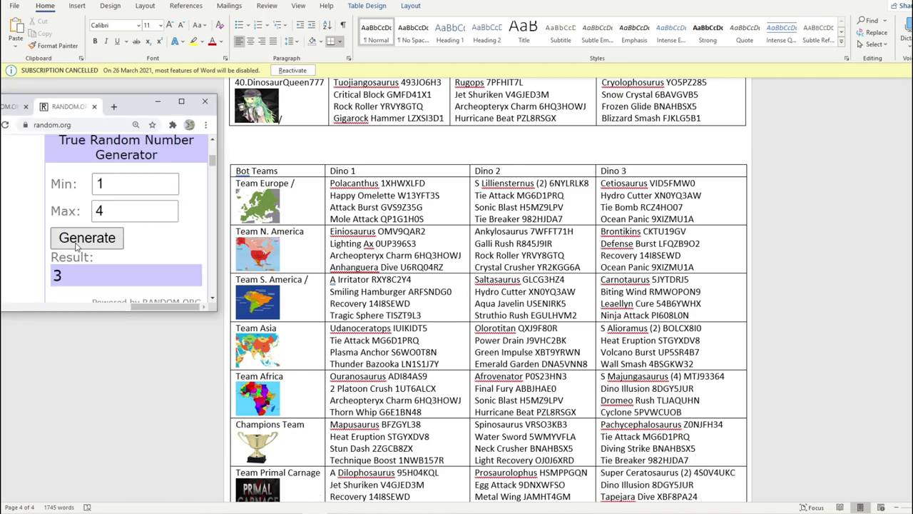
{"action": "scroll", "coordinate": [424, 234], "scroll_direction": "down", "scroll_amount": 1}
{"action": "scroll", "coordinate": [424, 234], "scroll_direction": "down", "scroll_amount": 1}
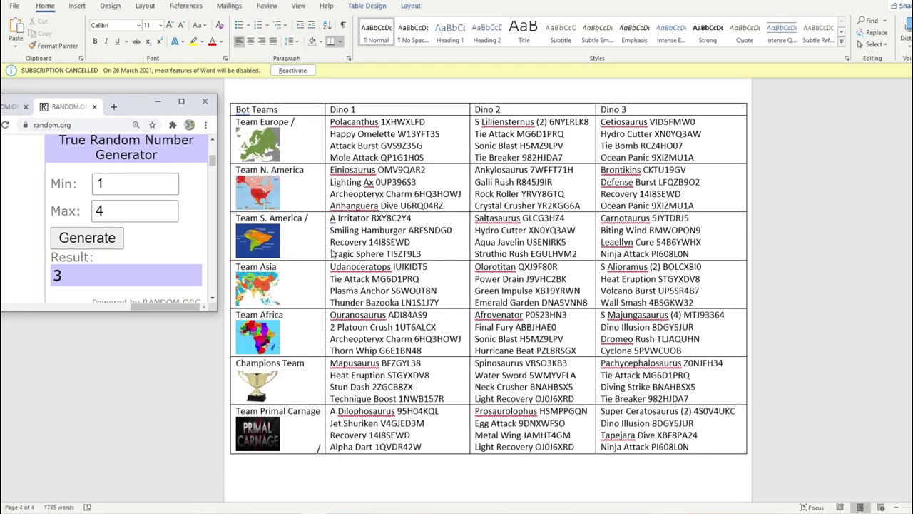
{"action": "left_click", "coordinate": [300, 315]}
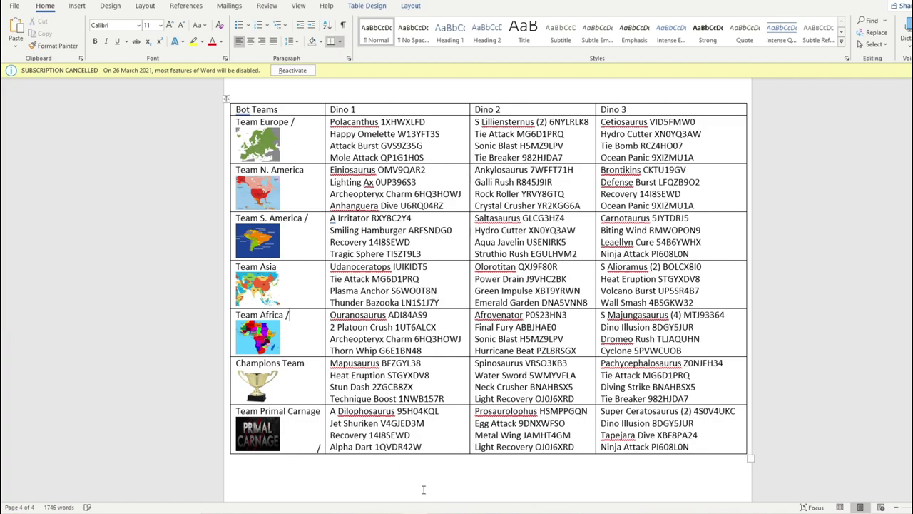
- Enter Team Africa in Group D's fourth slot, M14, and check it against TohkaNightmare above
{"action": "key", "text": "alt+Tab"}
{"action": "left_click", "coordinate": [415, 240]}
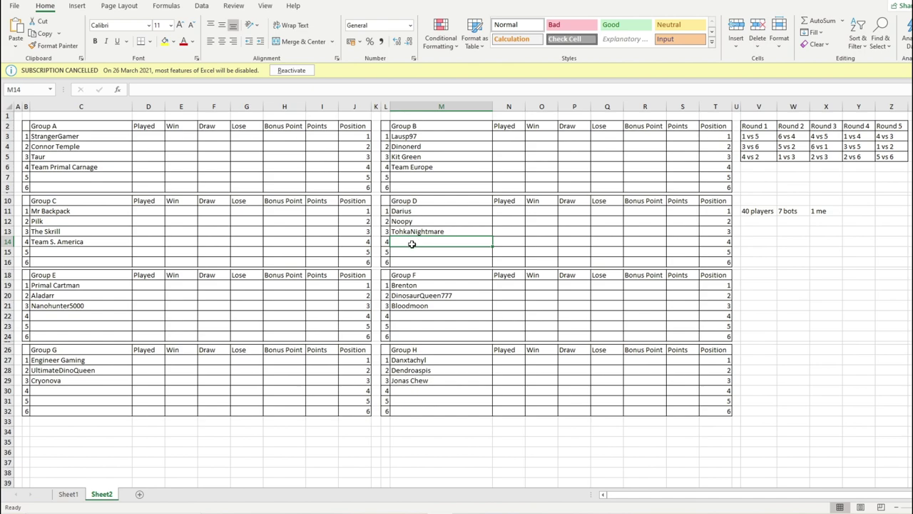
{"action": "type", "text": "Team Africa"}
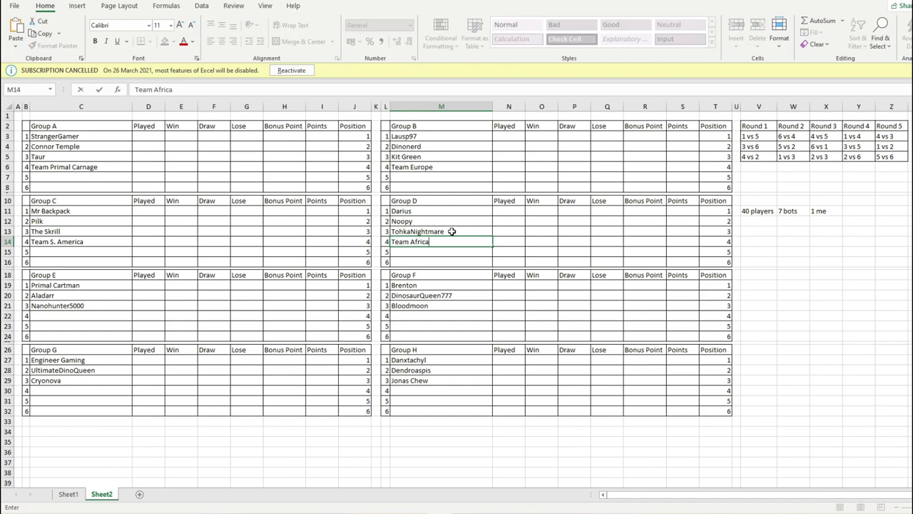
{"action": "left_click", "coordinate": [450, 222]}
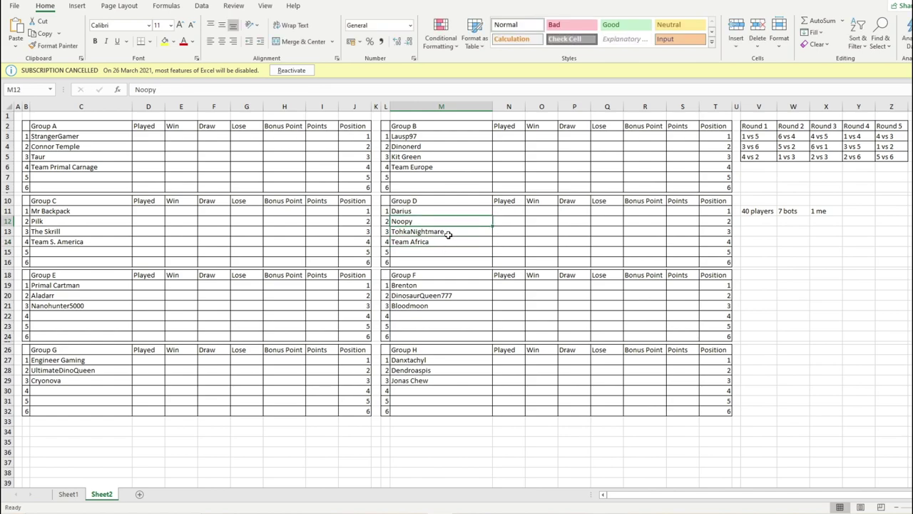
{"action": "left_click", "coordinate": [421, 242]}
{"action": "left_click", "coordinate": [430, 229]}
{"action": "left_click", "coordinate": [432, 241]}
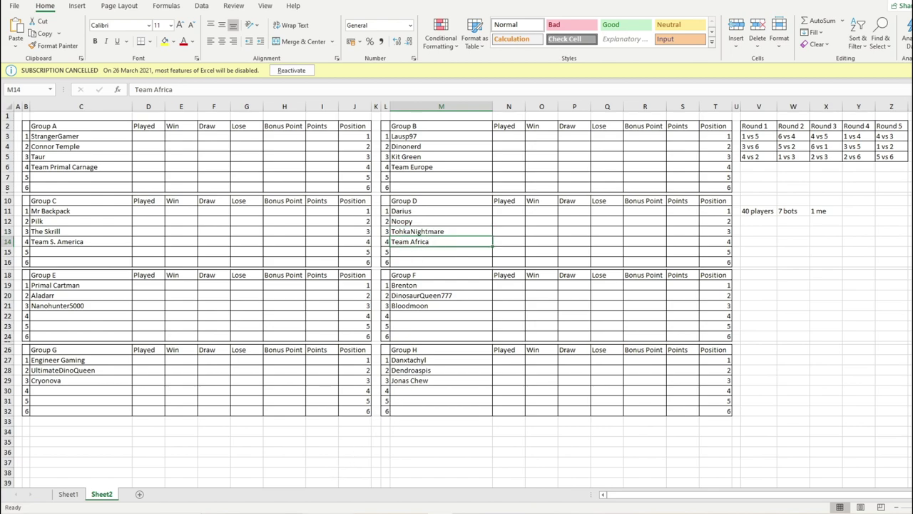
- Draw a number from 1 to 3 and mark Team N. America as drawn in Word
{"action": "key", "text": "alt+Tab"}
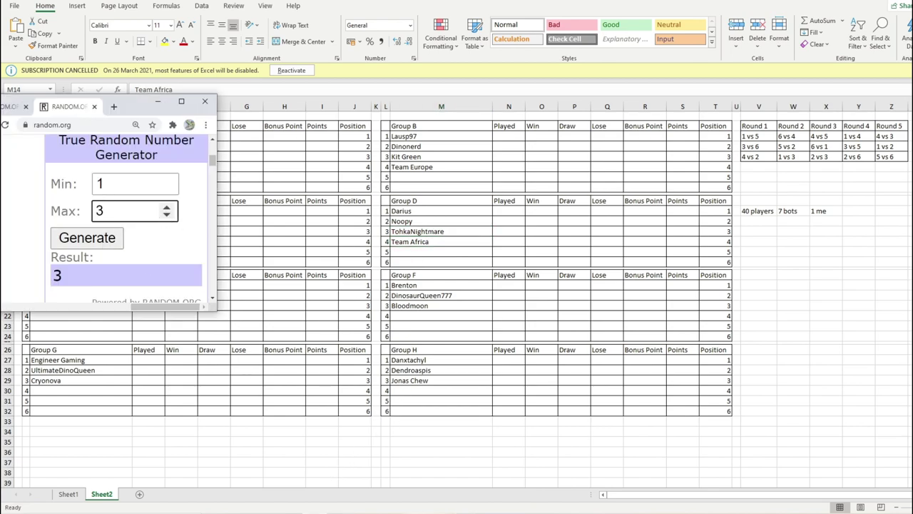
{"action": "key", "text": "alt+Tab"}
{"action": "key", "text": "alt+Tab"}
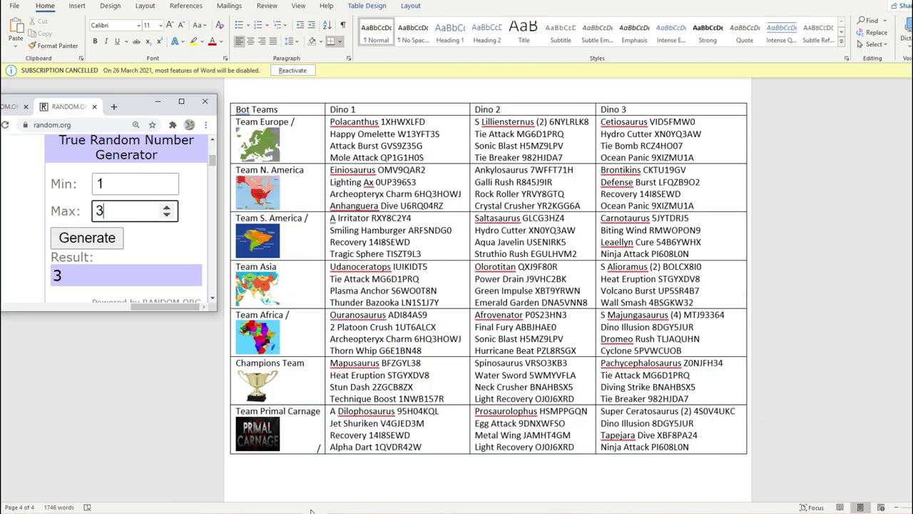
{"action": "left_click", "coordinate": [112, 241]}
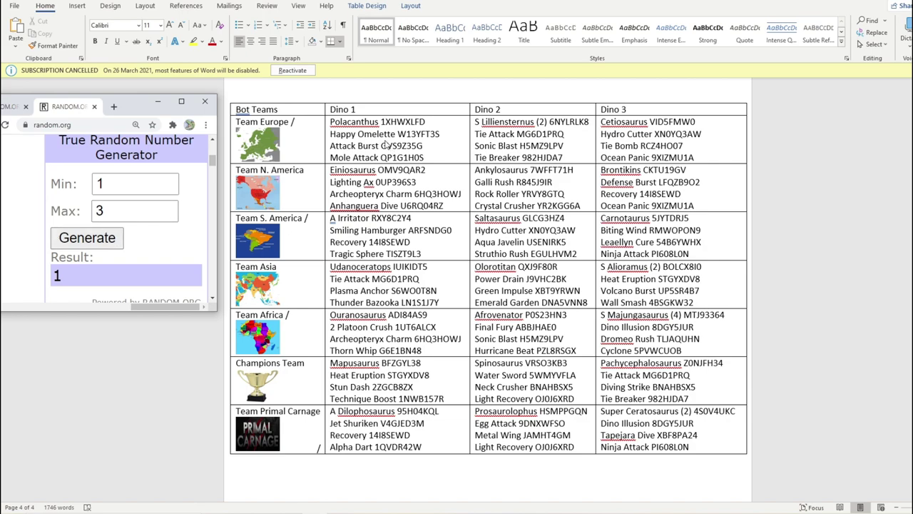
{"action": "key", "text": "alt+Tab"}
{"action": "left_click", "coordinate": [312, 170]}
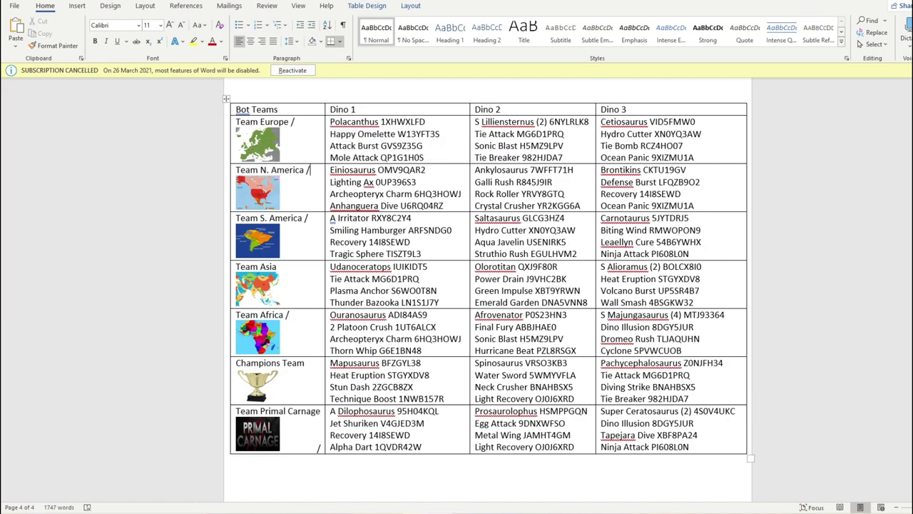
{"action": "key", "text": "alt+Tab"}
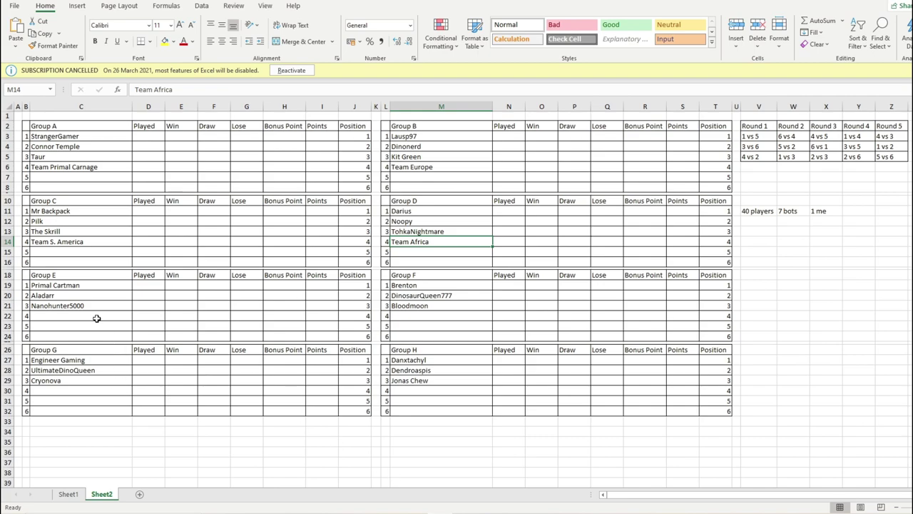
- Enter Team N. America in Group E's fourth slot, C22
{"action": "left_click", "coordinate": [96, 318]}
{"action": "type", "text": "Team"}
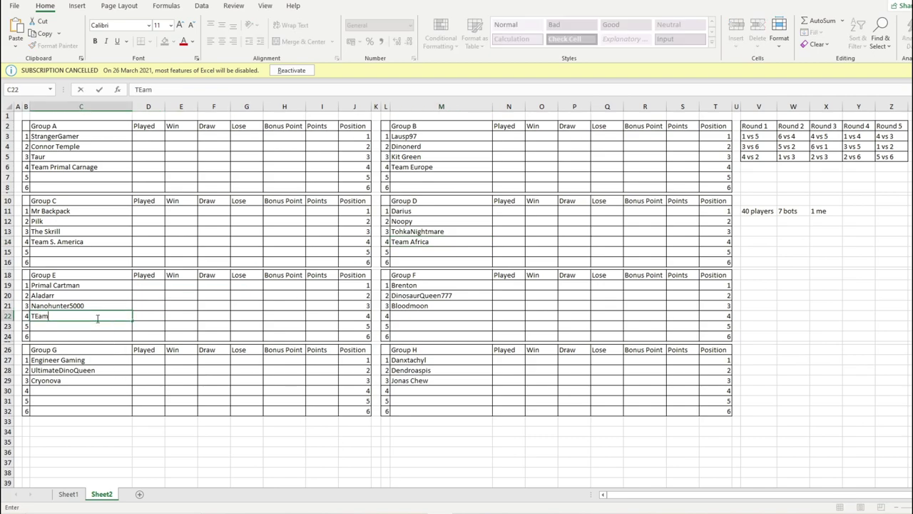
{"action": "type", "text": " N. America"}
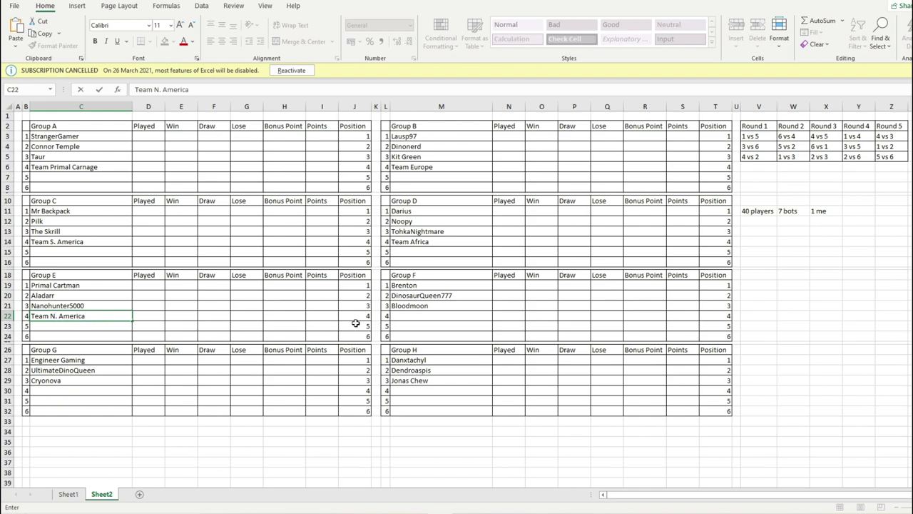
{"action": "left_click", "coordinate": [394, 318]}
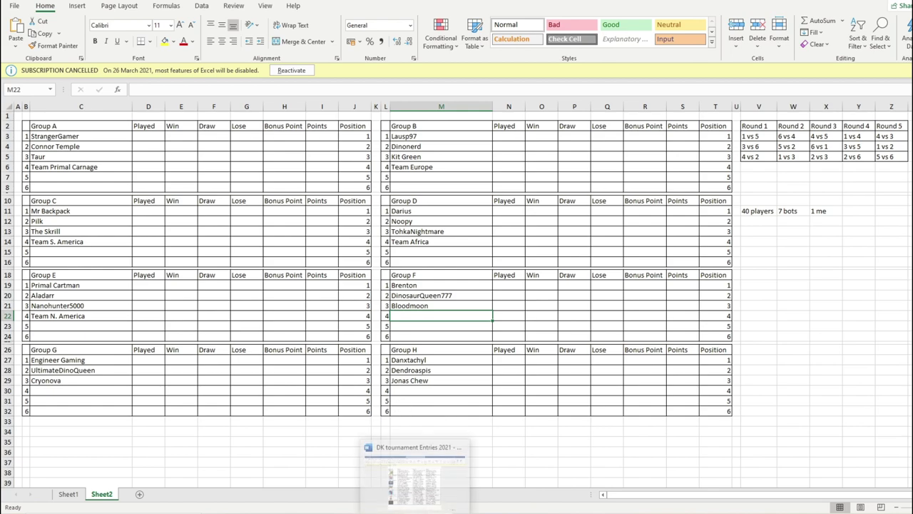
- Draw a number from 1 to 2, then enter Champions Team in M22 and Team Asia in C30
{"action": "left_click", "coordinate": [414, 479]}
{"action": "left_click", "coordinate": [306, 476]}
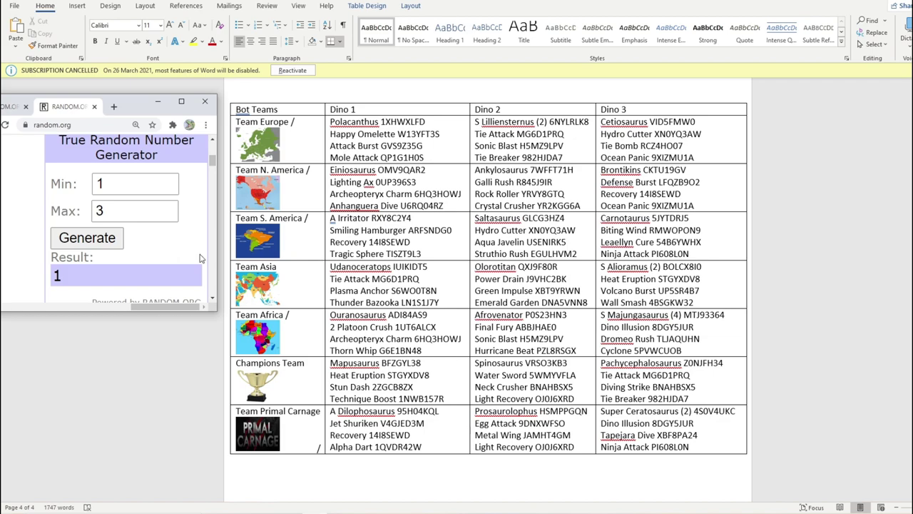
{"action": "left_click", "coordinate": [166, 216]}
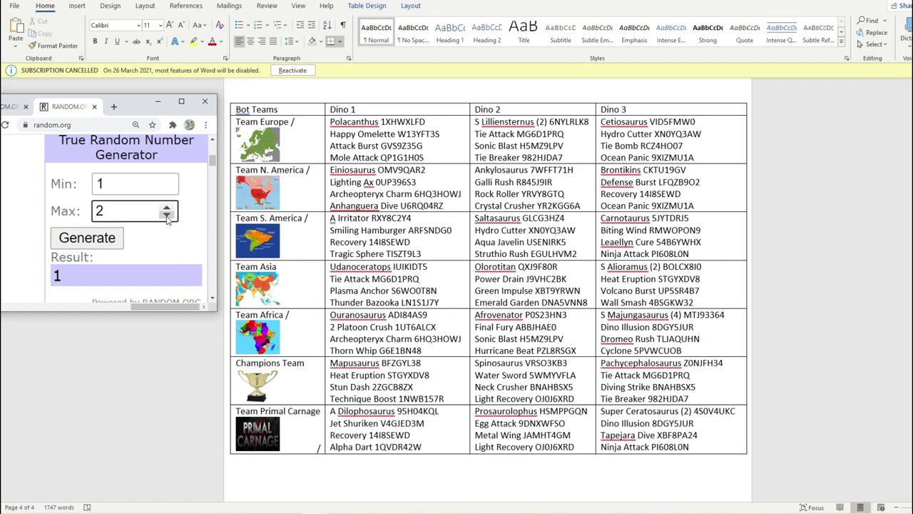
{"action": "left_click", "coordinate": [87, 237]}
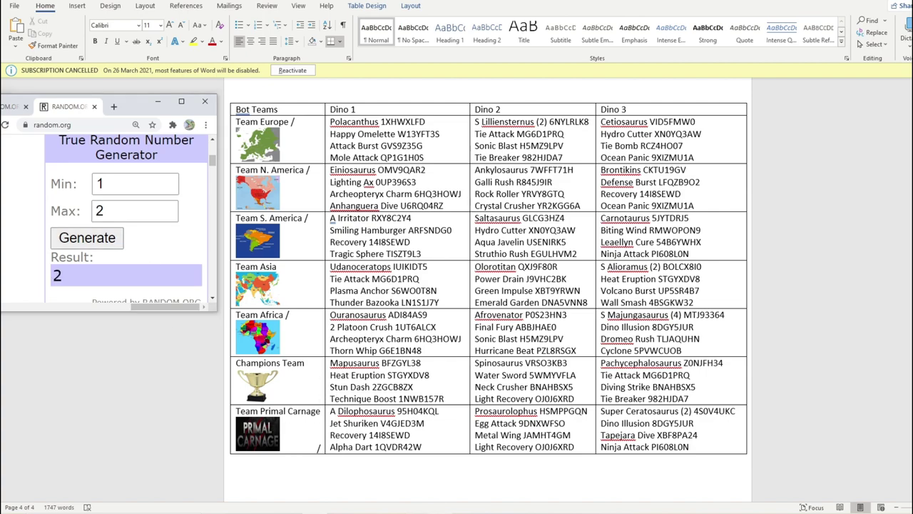
{"action": "key", "text": "alt+Tab"}
{"action": "type", "text": "Champ"}
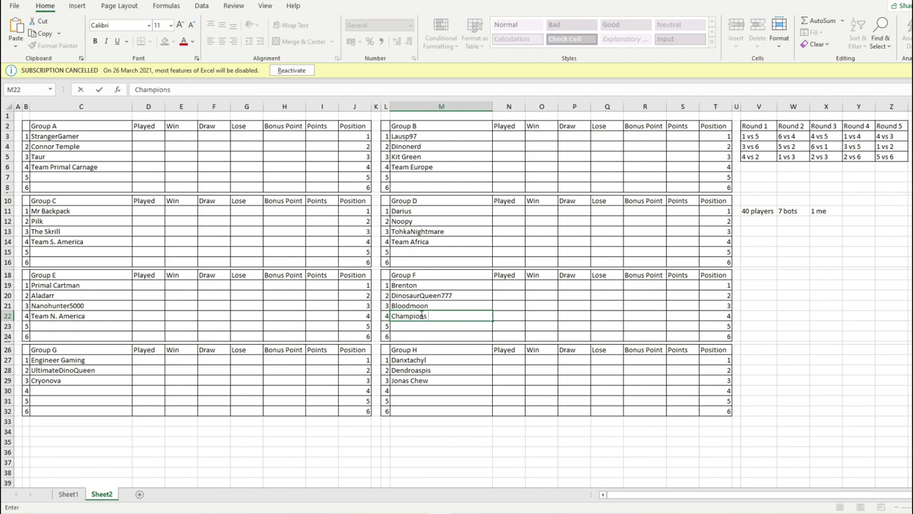
{"action": "type", "text": "ions Team"}
{"action": "left_click", "coordinate": [53, 390]}
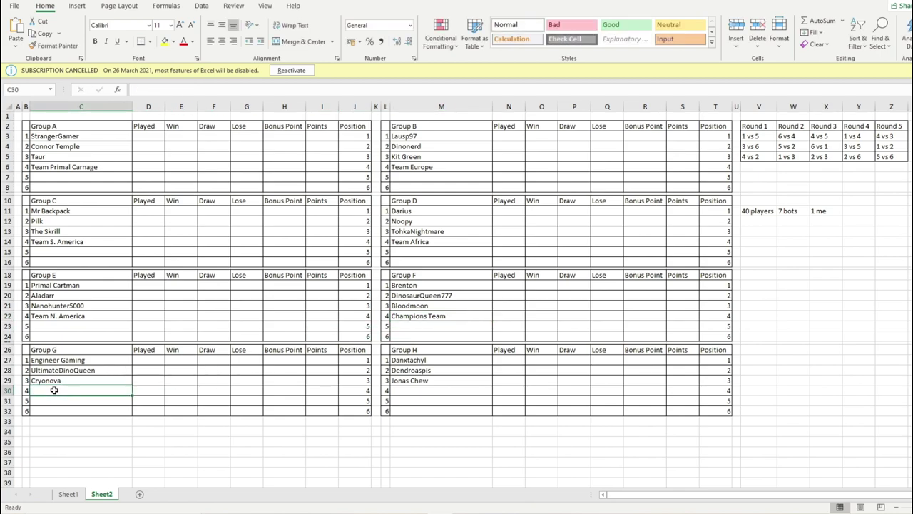
{"action": "type", "text": "Team Asia"}
{"action": "left_click_drag", "start_coordinate": [410, 398], "coordinate": [419, 393]}
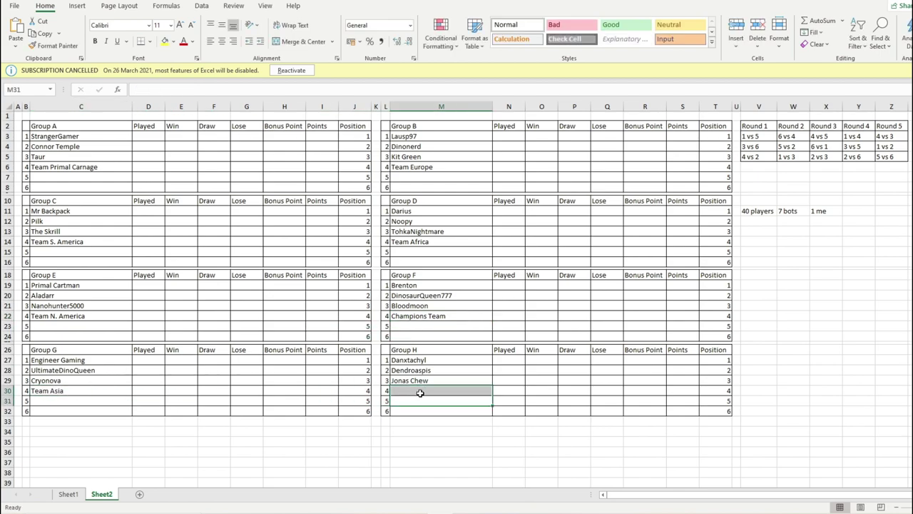
{"action": "left_click", "coordinate": [314, 513]}
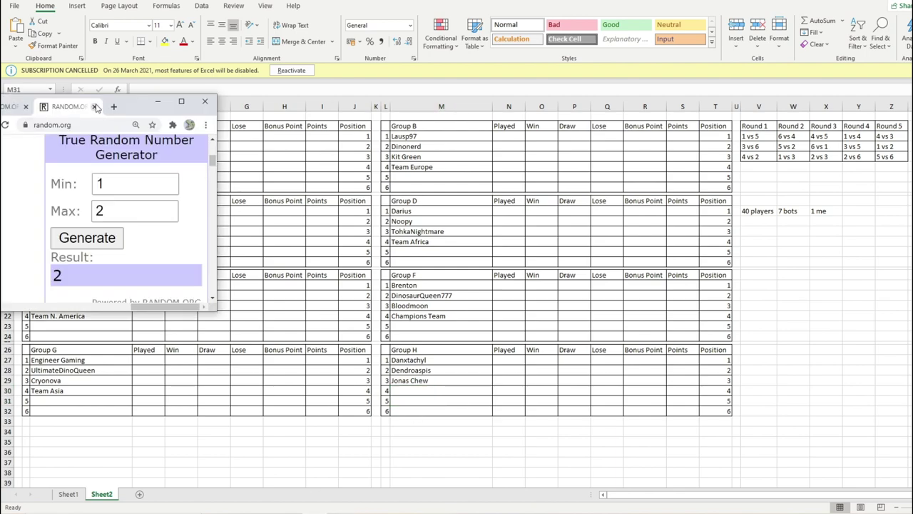
- Reset the generator maximum to 17 and draw a new random number
{"action": "double_click", "coordinate": [100, 211]}
{"action": "type", "text": "16"}
{"action": "key", "text": "Return"}
{"action": "left_click_drag", "start_coordinate": [127, 109], "coordinate": [177, 18]}
{"action": "left_click", "coordinate": [216, 172]}
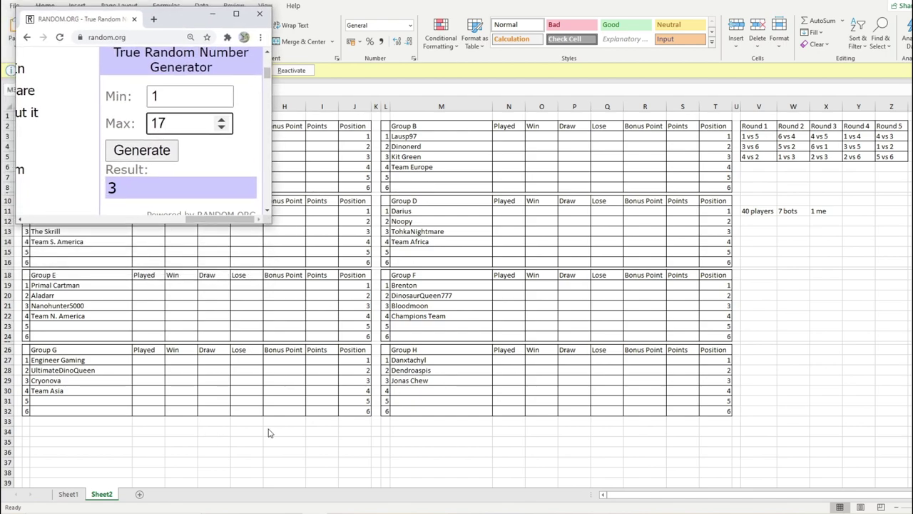
{"action": "mouse_move", "coordinate": [162, 17]}
{"action": "left_mouse_down"}
{"action": "mouse_move", "coordinate": [143, 0]}
{"action": "mouse_move", "coordinate": [162, 2]}
{"action": "left_mouse_up"}
{"action": "left_click", "coordinate": [171, 148]}
{"action": "left_click", "coordinate": [169, 142]}
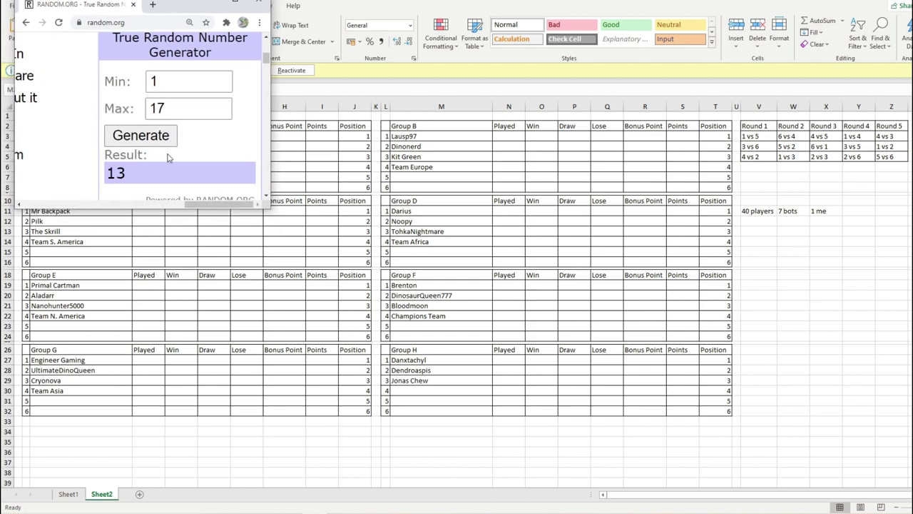
{"action": "left_click", "coordinate": [401, 507]}
{"action": "scroll", "coordinate": [485, 285], "scroll_direction": "down", "scroll_amount": 10}
{"action": "scroll", "coordinate": [315, 298], "scroll_direction": "up", "scroll_amount": 8}
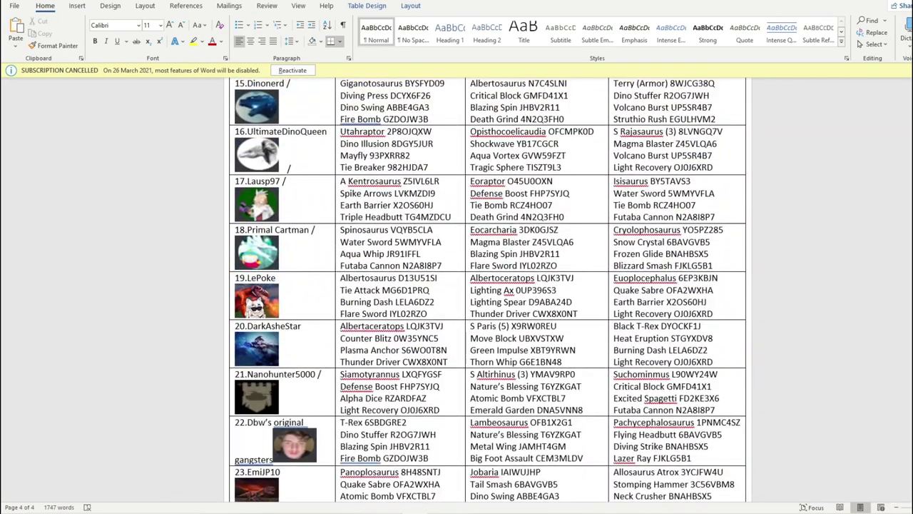
{"action": "scroll", "coordinate": [383, 162], "scroll_direction": "up", "scroll_amount": 10}
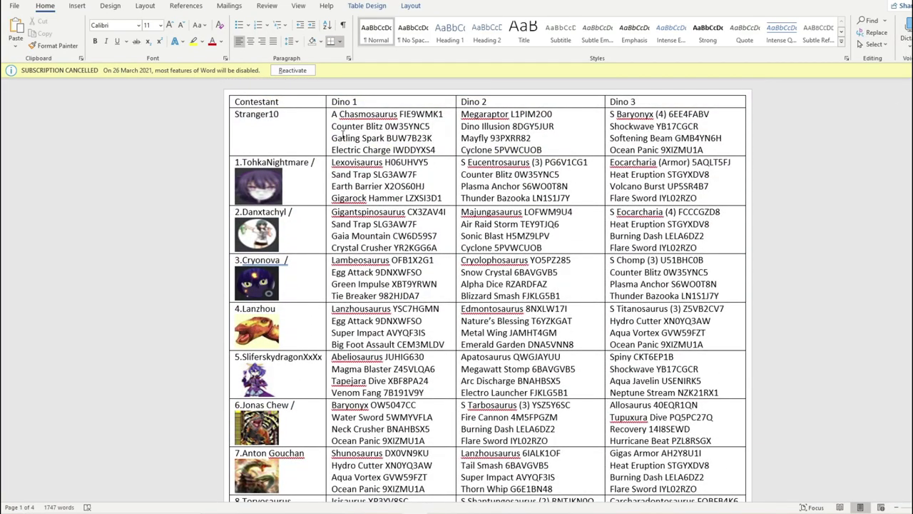
{"action": "scroll", "coordinate": [292, 184], "scroll_direction": "down", "scroll_amount": 5}
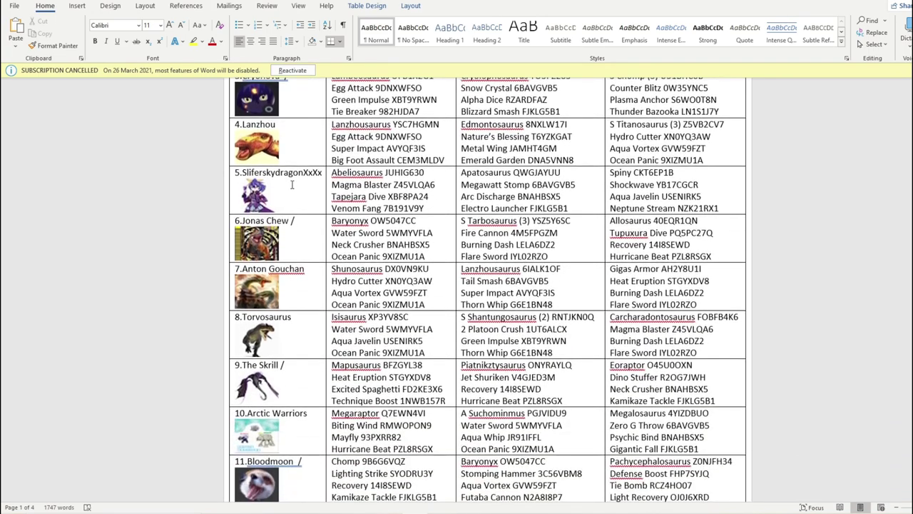
{"action": "scroll", "coordinate": [292, 185], "scroll_direction": "down", "scroll_amount": 8}
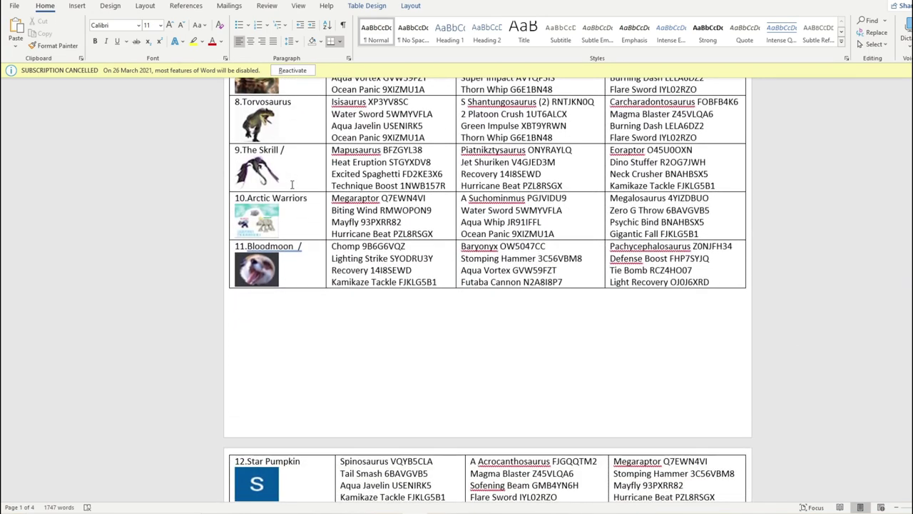
{"action": "scroll", "coordinate": [292, 185], "scroll_direction": "down", "scroll_amount": 5}
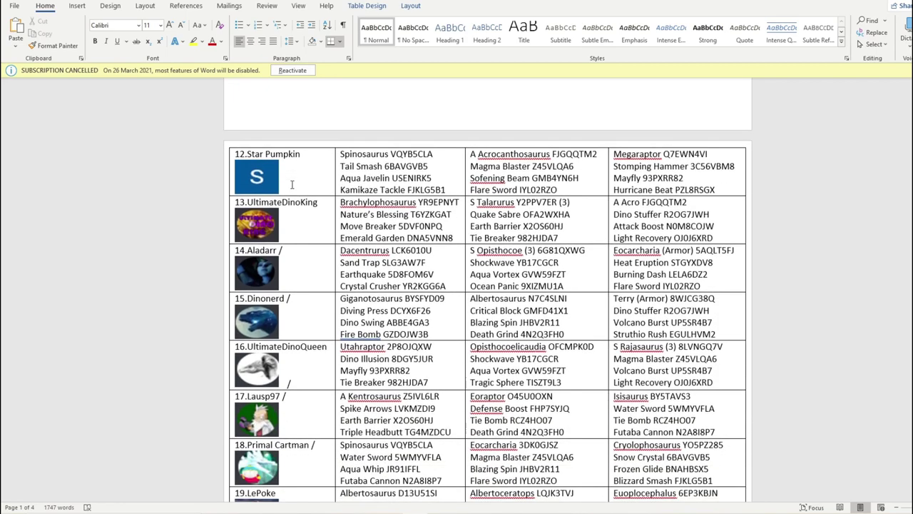
{"action": "scroll", "coordinate": [292, 185], "scroll_direction": "down", "scroll_amount": 5}
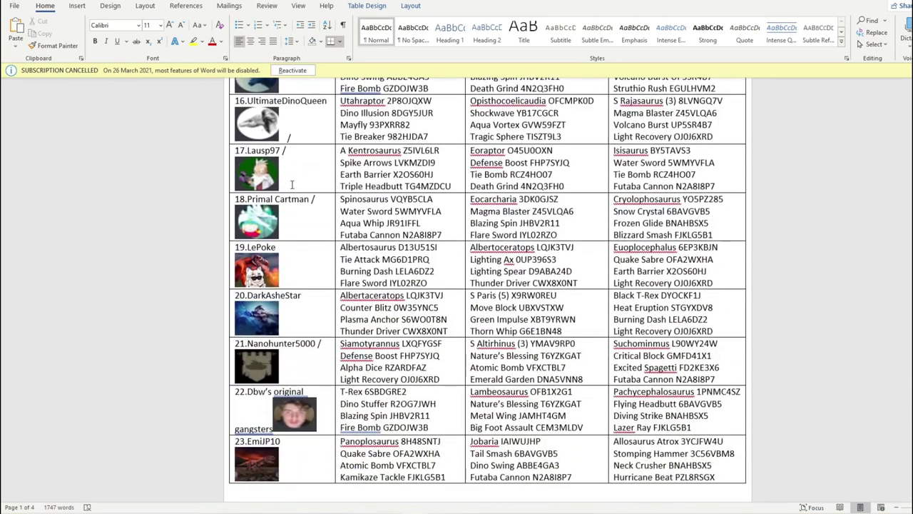
{"action": "scroll", "coordinate": [292, 184], "scroll_direction": "down", "scroll_amount": 5}
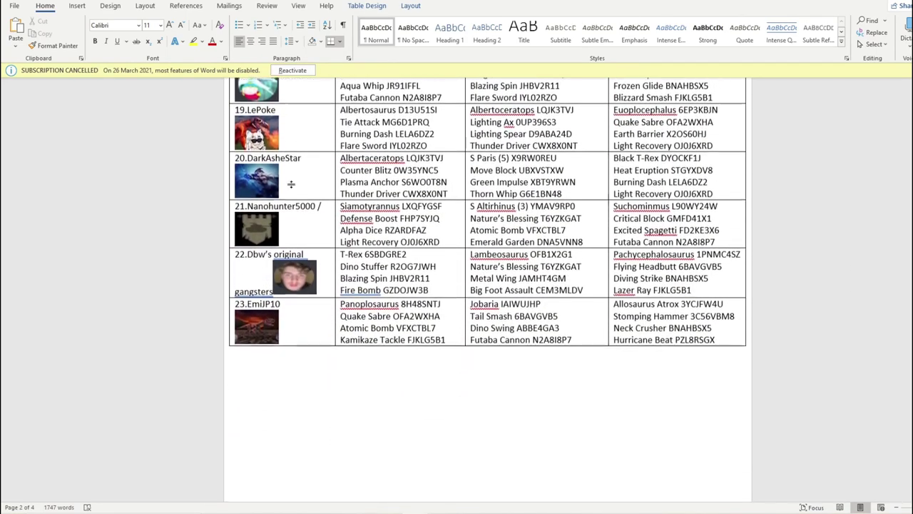
{"action": "scroll", "coordinate": [292, 185], "scroll_direction": "down", "scroll_amount": 5}
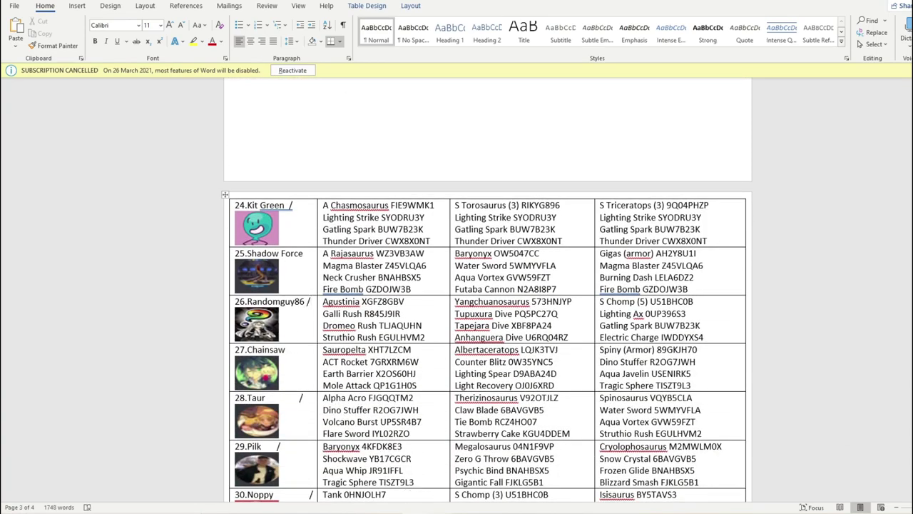
{"action": "key", "text": "alt+Tab"}
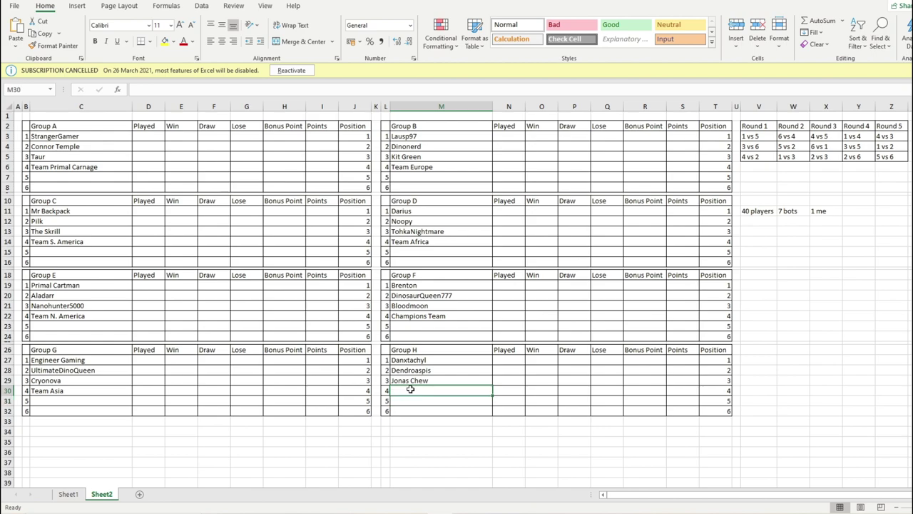
{"action": "type", "text": "RandomGuy86"}
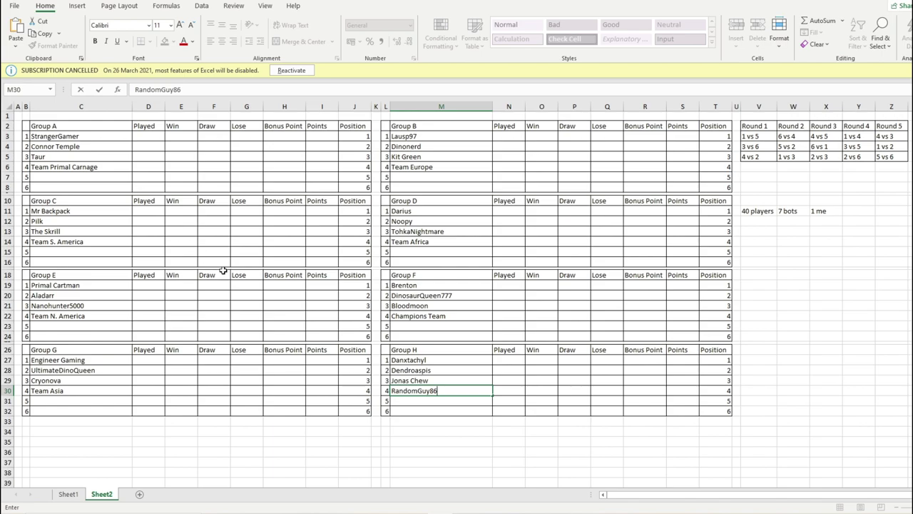
- Lower the random.org draw maximum to 16 and generate a new number
{"action": "key", "text": "alt+Tab"}
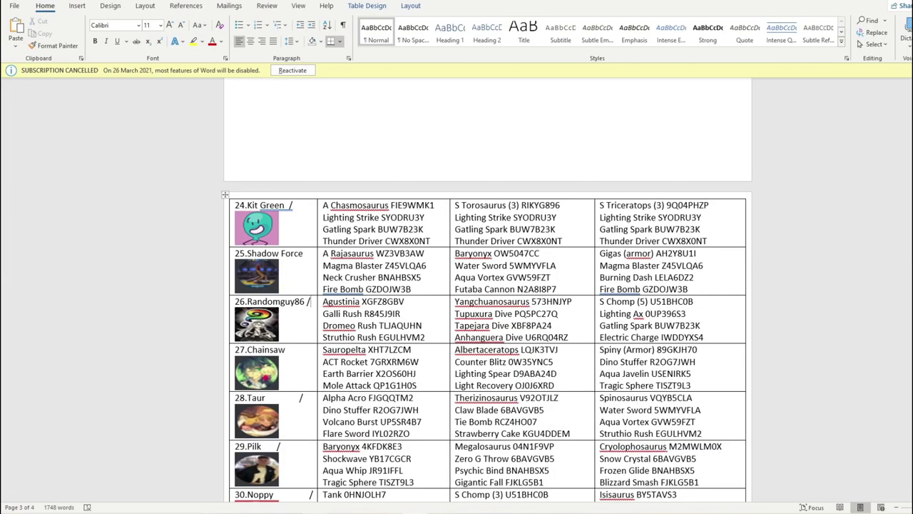
{"action": "scroll", "coordinate": [282, 105], "scroll_direction": "up", "scroll_amount": 5}
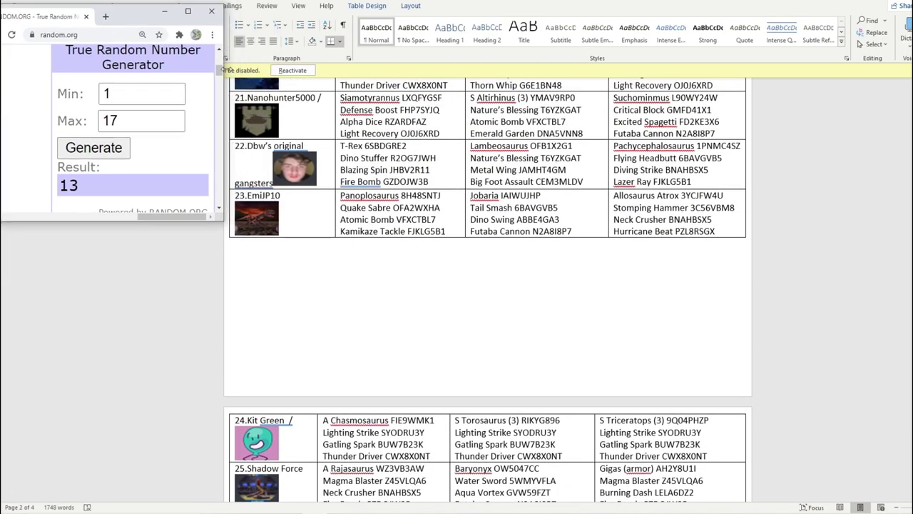
{"action": "scroll", "coordinate": [281, 104], "scroll_direction": "up", "scroll_amount": 10}
{"action": "left_click", "coordinate": [173, 125]}
{"action": "left_click", "coordinate": [94, 146]}
- Find contestant 13, UltimateDinoKing, in the Word contestant list
{"action": "scroll", "coordinate": [355, 242], "scroll_direction": "up", "scroll_amount": 10}
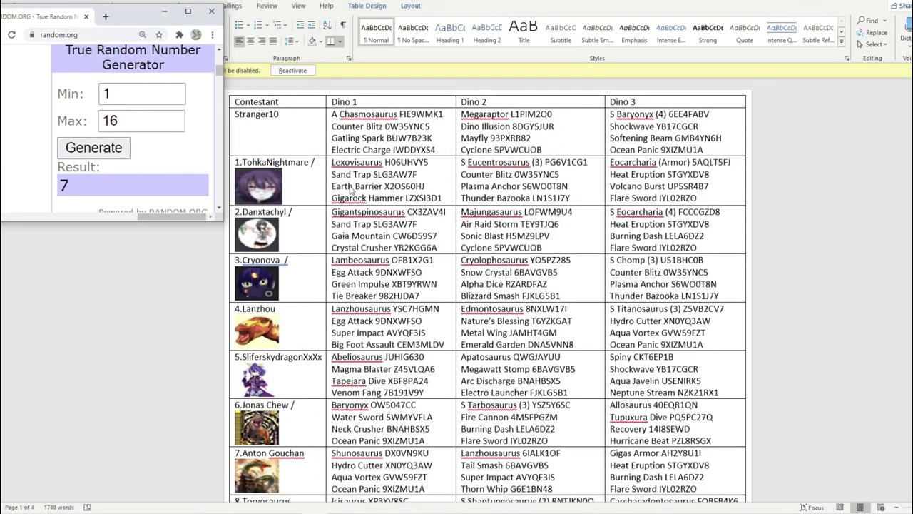
{"action": "scroll", "coordinate": [300, 171], "scroll_direction": "down", "scroll_amount": 2}
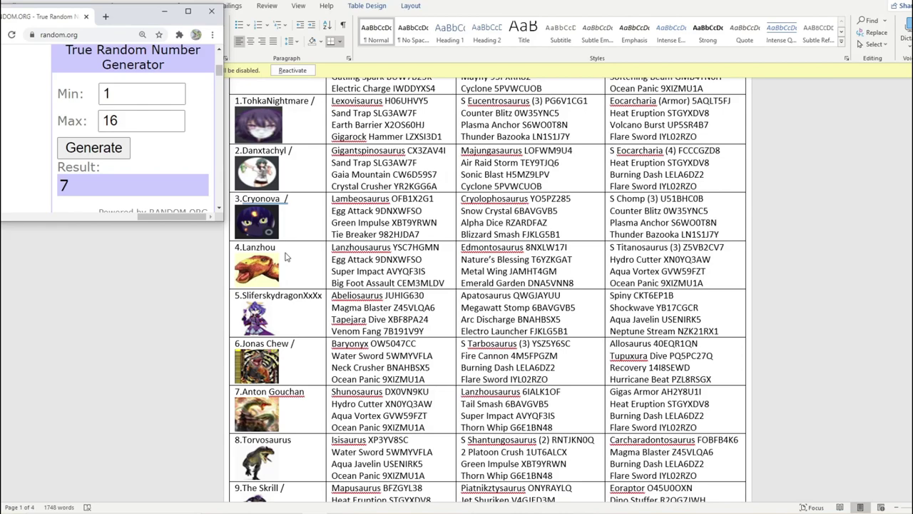
{"action": "scroll", "coordinate": [298, 312], "scroll_direction": "down", "scroll_amount": 10}
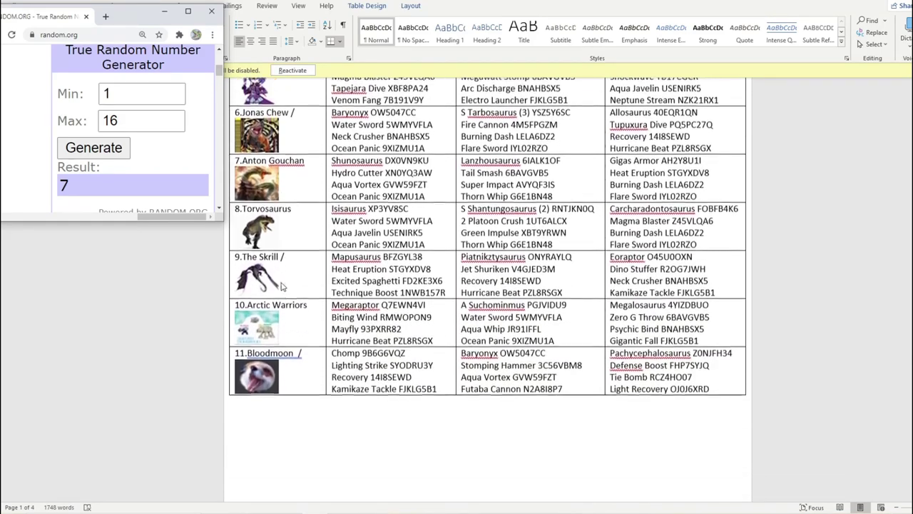
{"action": "scroll", "coordinate": [281, 285], "scroll_direction": "down", "scroll_amount": 5}
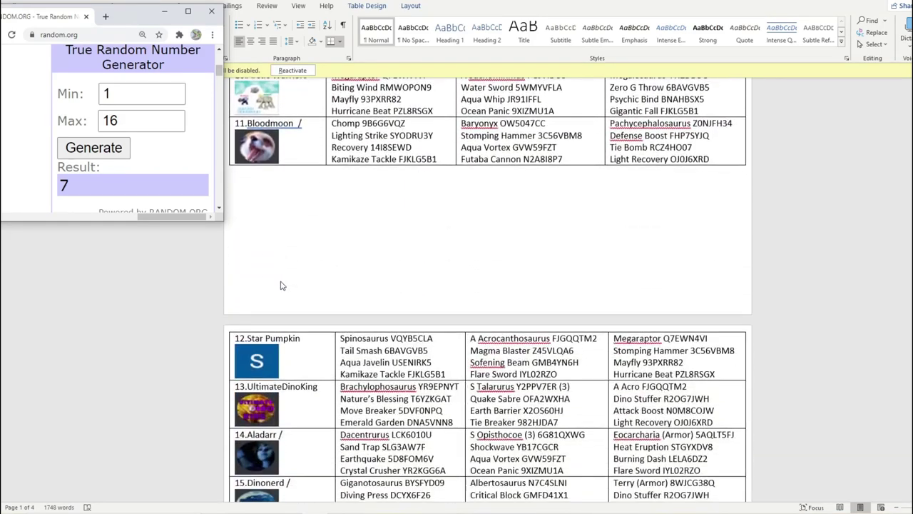
{"action": "left_click", "coordinate": [321, 395]}
{"action": "double_click", "coordinate": [320, 389]}
{"action": "left_click", "coordinate": [323, 387]}
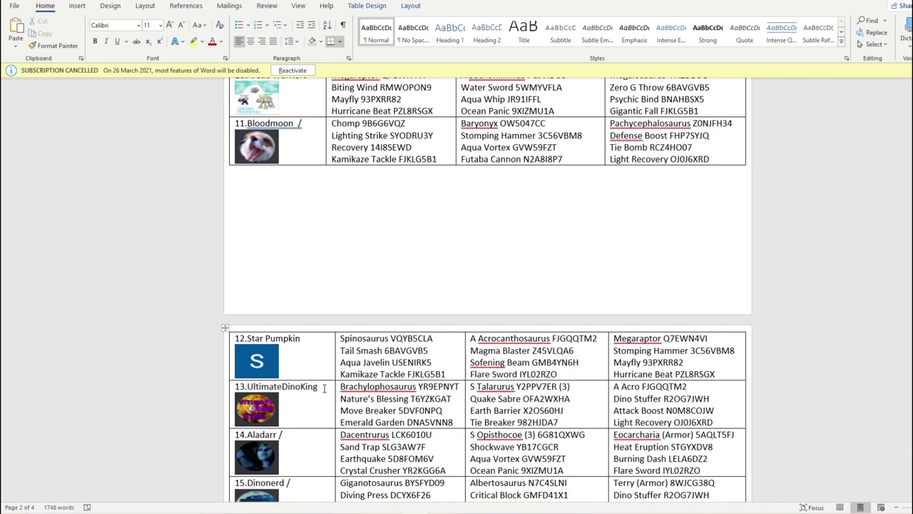
- Enter UltimateDinoKing into cell C7 as Group A's fifth entry
{"action": "left_click", "coordinate": [433, 509]}
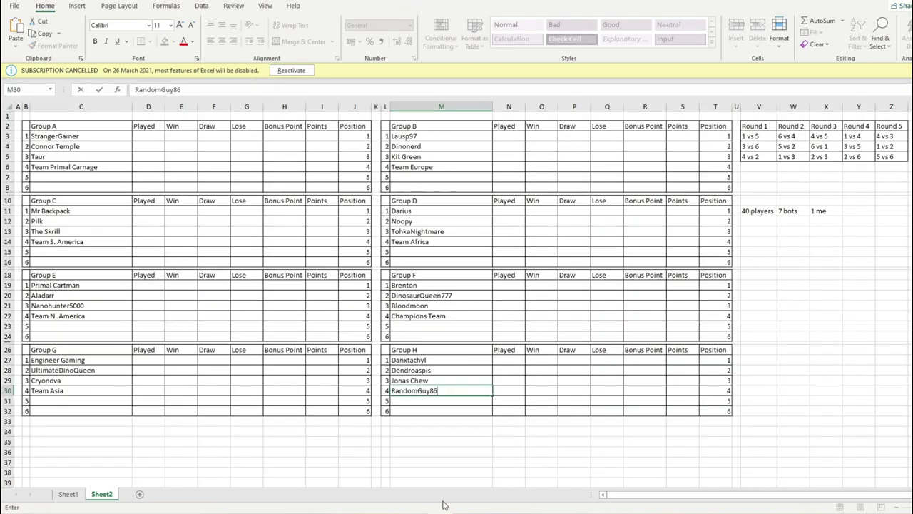
{"action": "left_click", "coordinate": [102, 178]}
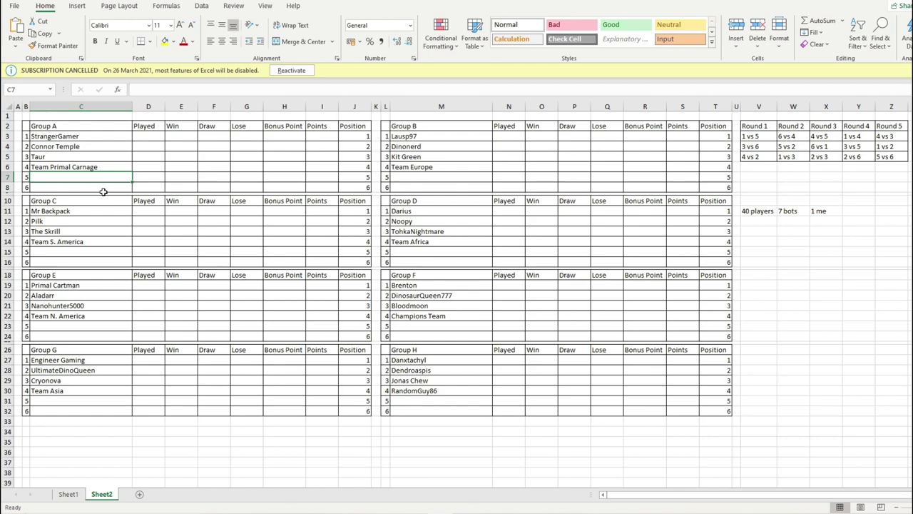
{"action": "type", "text": "UltimateD"}
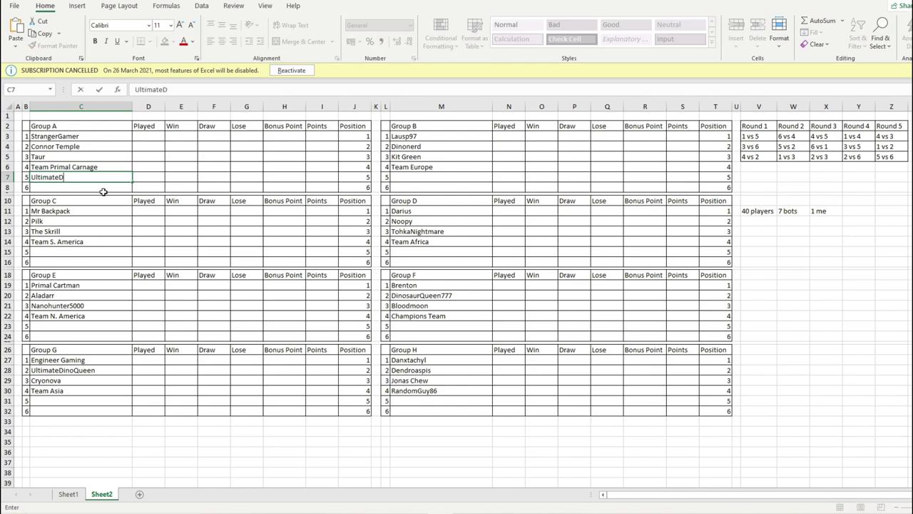
{"action": "type", "text": "inoKing"}
{"action": "left_click", "coordinate": [66, 157]}
- Point out Connor Temple, StrangerGamer, Taur and UltimateDinoKing as StrangerGamer's opponent
{"action": "left_click", "coordinate": [79, 146]}
{"action": "left_click", "coordinate": [77, 136]}
{"action": "left_click", "coordinate": [93, 157]}
{"action": "left_click", "coordinate": [102, 175]}
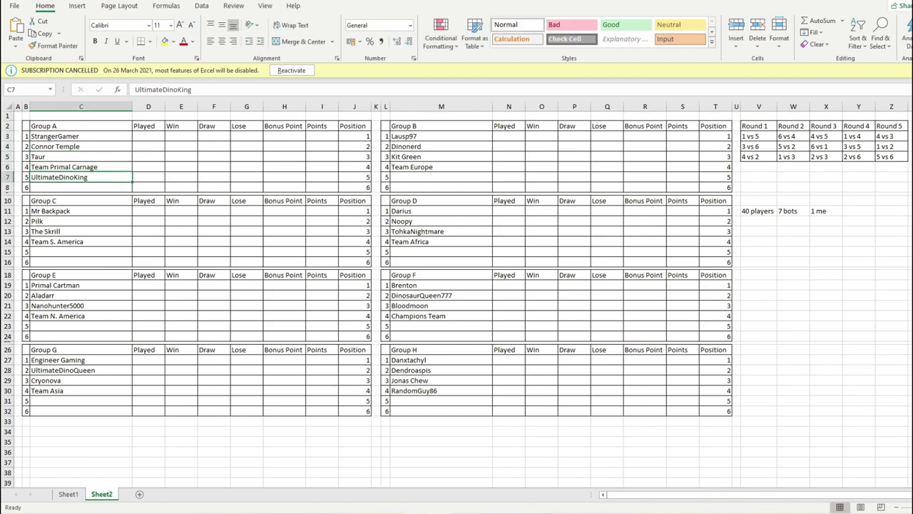
- Scroll through the Word contestant list to review the remaining names
{"action": "key", "text": "alt+Tab"}
{"action": "scroll", "coordinate": [355, 284], "scroll_direction": "up", "scroll_amount": 15}
{"action": "scroll", "coordinate": [368, 214], "scroll_direction": "down", "scroll_amount": 15}
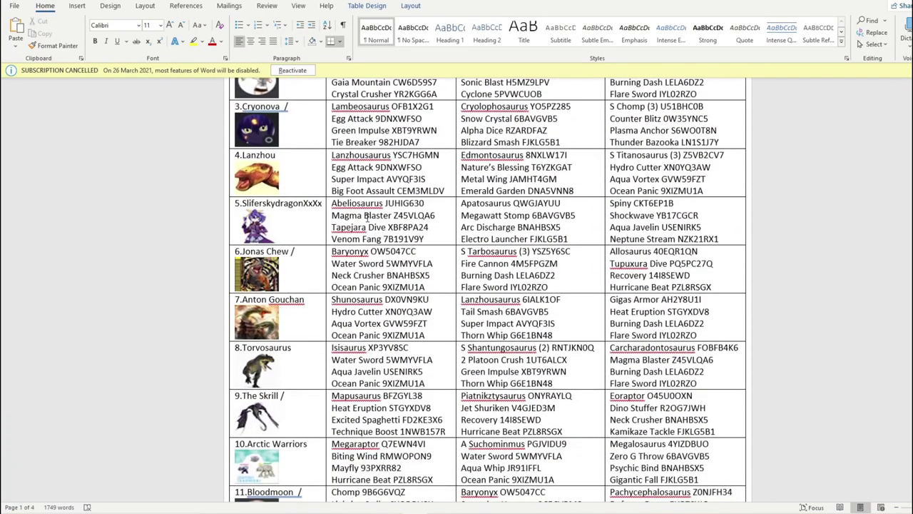
{"action": "scroll", "coordinate": [367, 205], "scroll_direction": "down", "scroll_amount": 10}
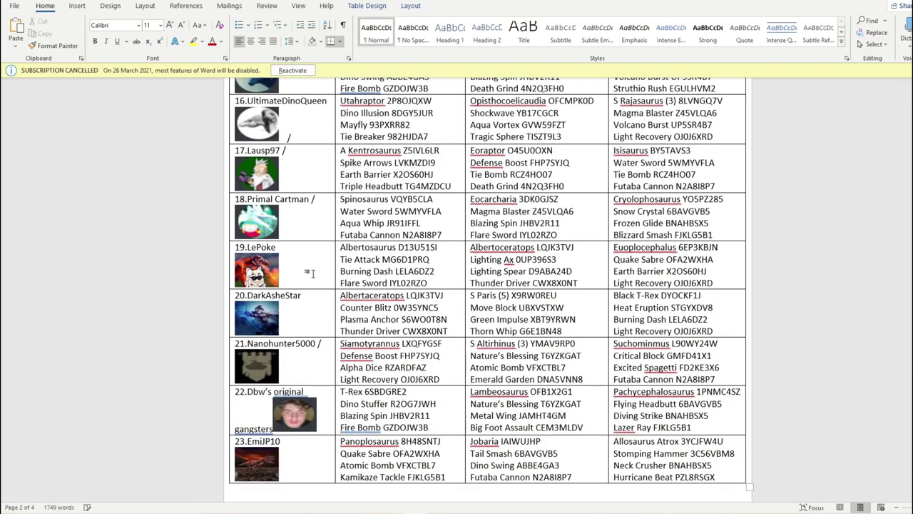
{"action": "scroll", "coordinate": [311, 273], "scroll_direction": "down", "scroll_amount": 10}
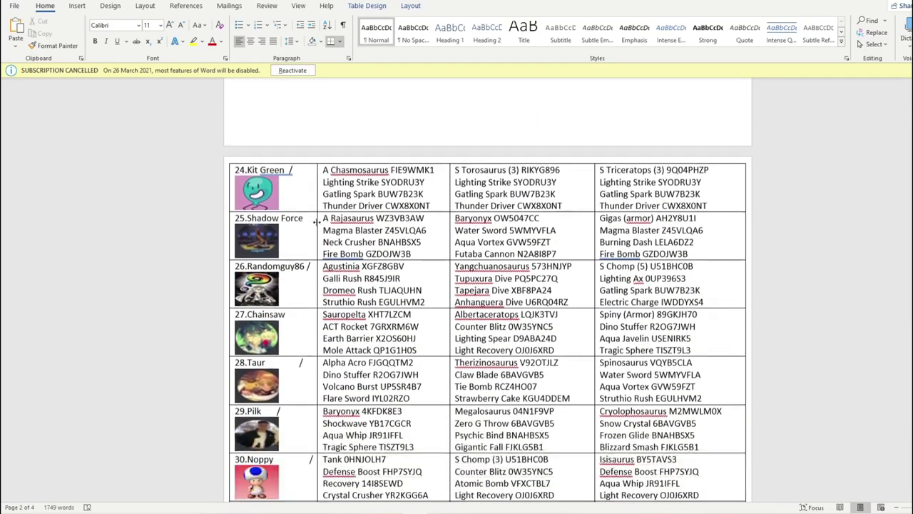
{"action": "scroll", "coordinate": [314, 222], "scroll_direction": "down", "scroll_amount": 5}
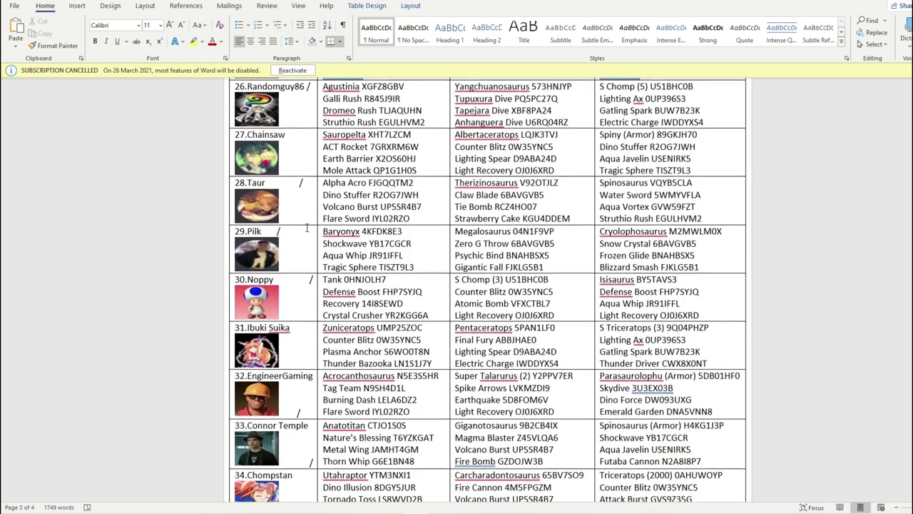
{"action": "scroll", "coordinate": [307, 227], "scroll_direction": "down", "scroll_amount": 8}
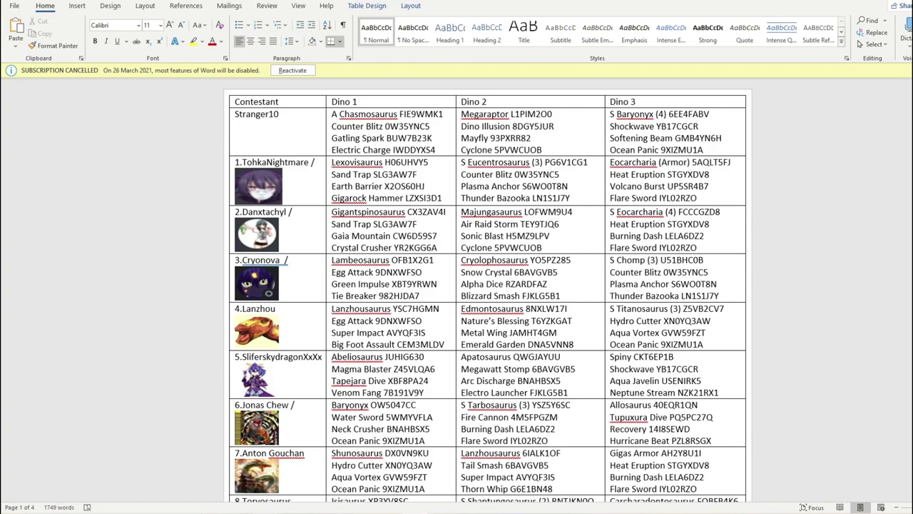
- Lower the draw maximum to 15, draw 11, and mark Shadow Force's entry
{"action": "key", "text": "alt+Tab"}
{"action": "left_click", "coordinate": [178, 126]}
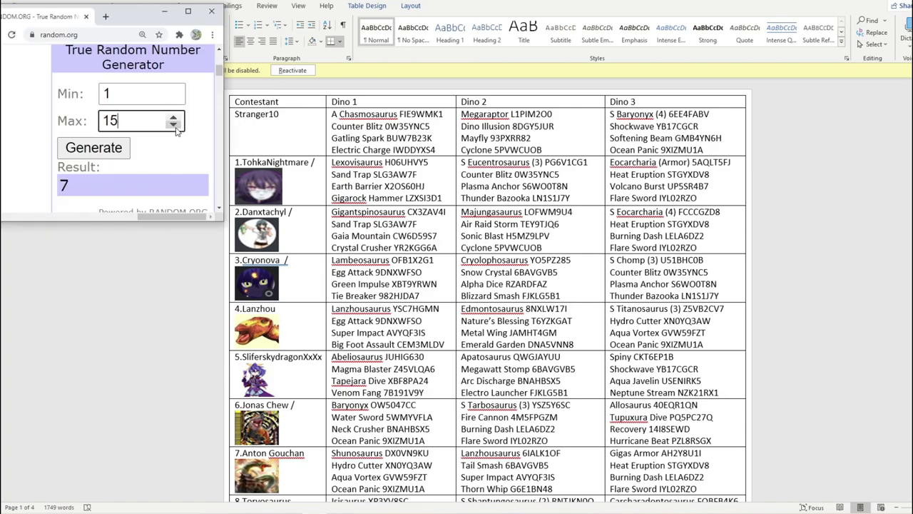
{"action": "left_click", "coordinate": [131, 148]}
{"action": "scroll", "coordinate": [300, 167], "scroll_direction": "down", "scroll_amount": 7}
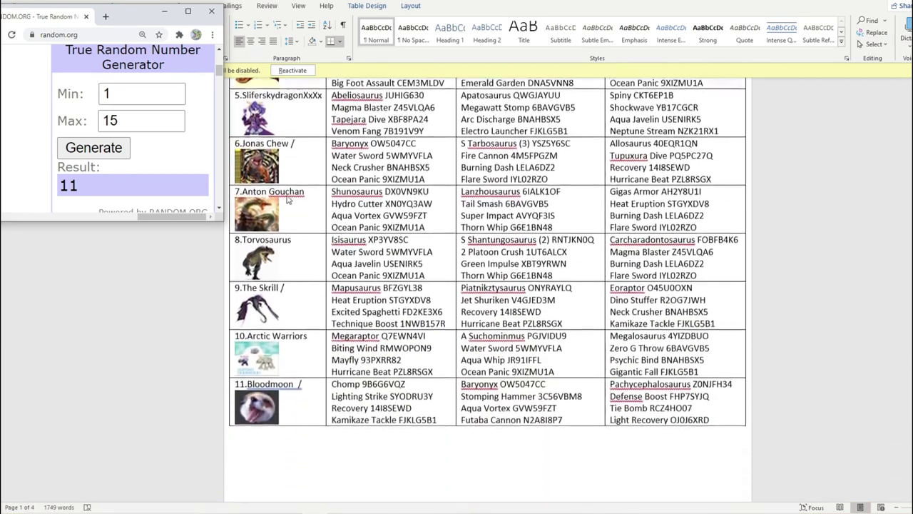
{"action": "scroll", "coordinate": [288, 200], "scroll_direction": "down", "scroll_amount": 6}
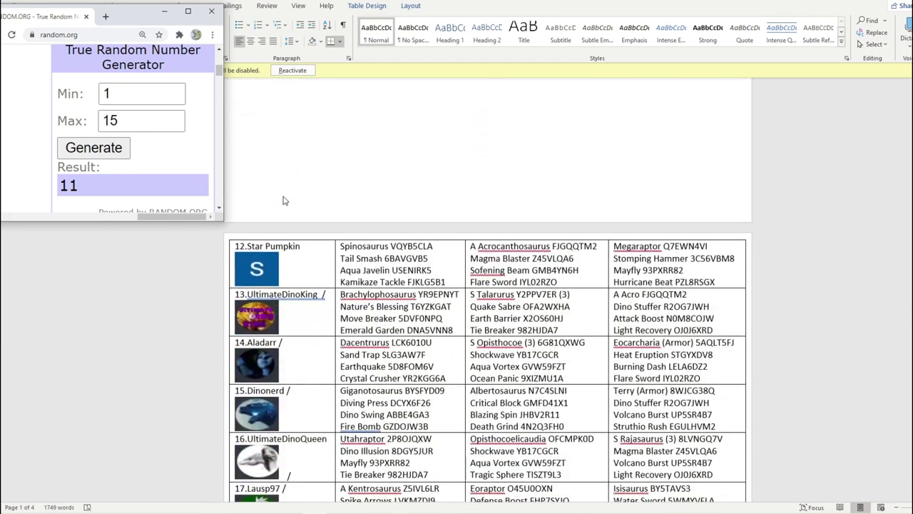
{"action": "scroll", "coordinate": [284, 200], "scroll_direction": "down", "scroll_amount": 10}
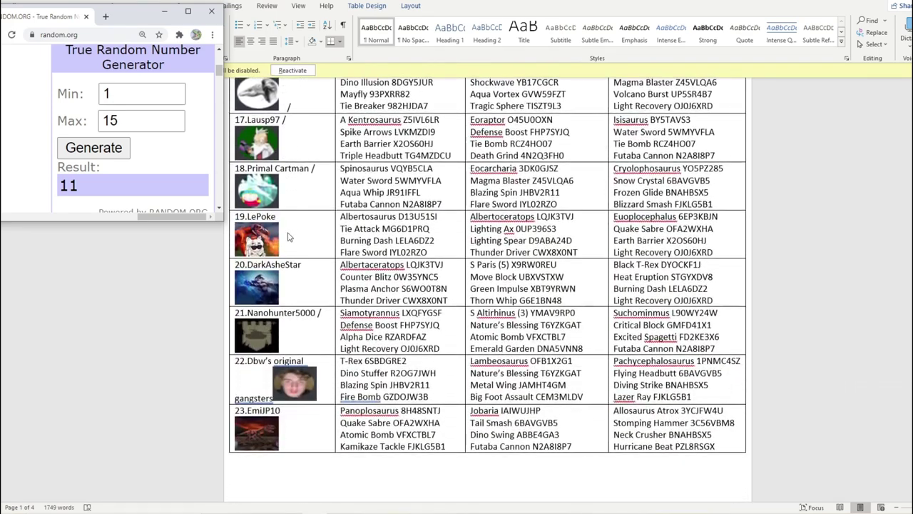
{"action": "scroll", "coordinate": [289, 237], "scroll_direction": "down", "scroll_amount": 10}
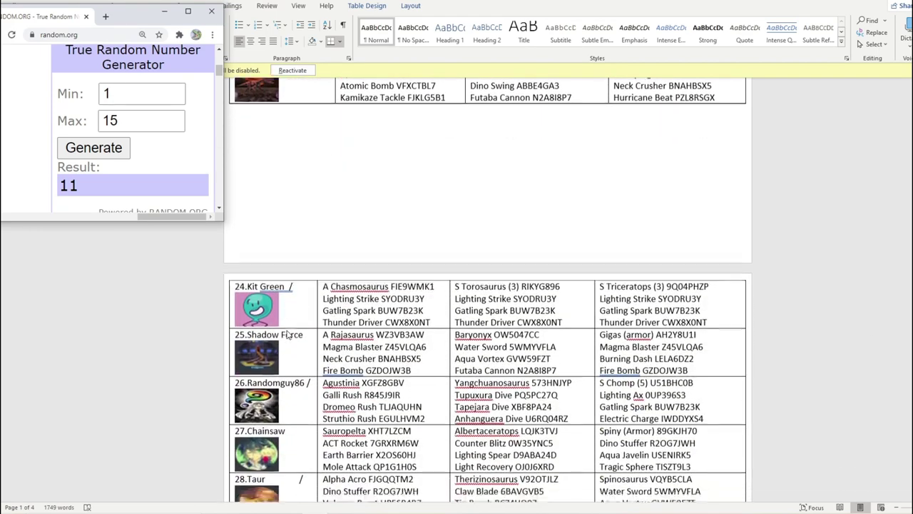
{"action": "left_click", "coordinate": [306, 322]}
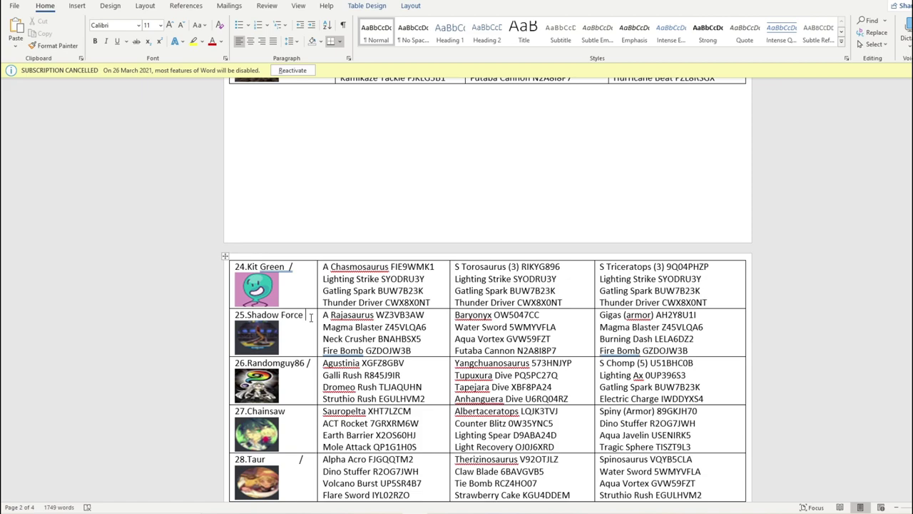
- Enter Shadow Force into cell M7 as Group B's fifth member
{"action": "key", "text": "alt+Tab"}
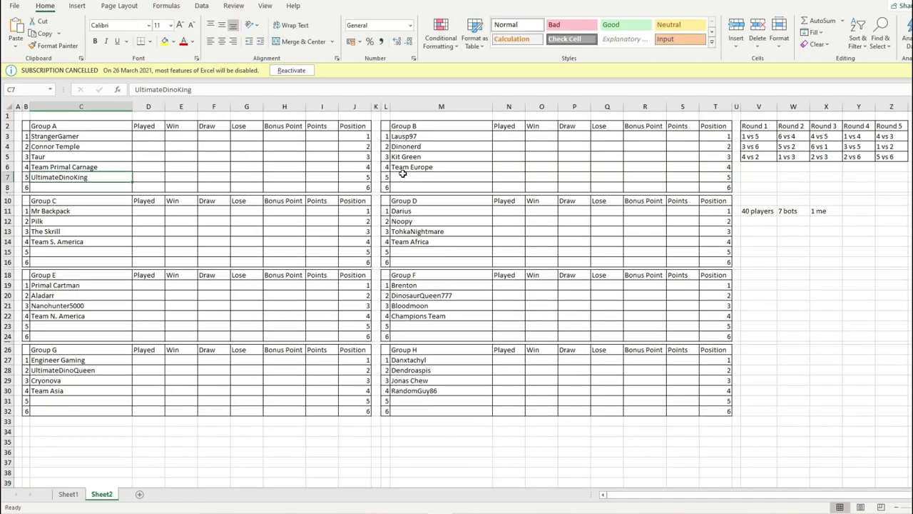
{"action": "left_click", "coordinate": [403, 175]}
{"action": "type", "text": "Shadow Force"}
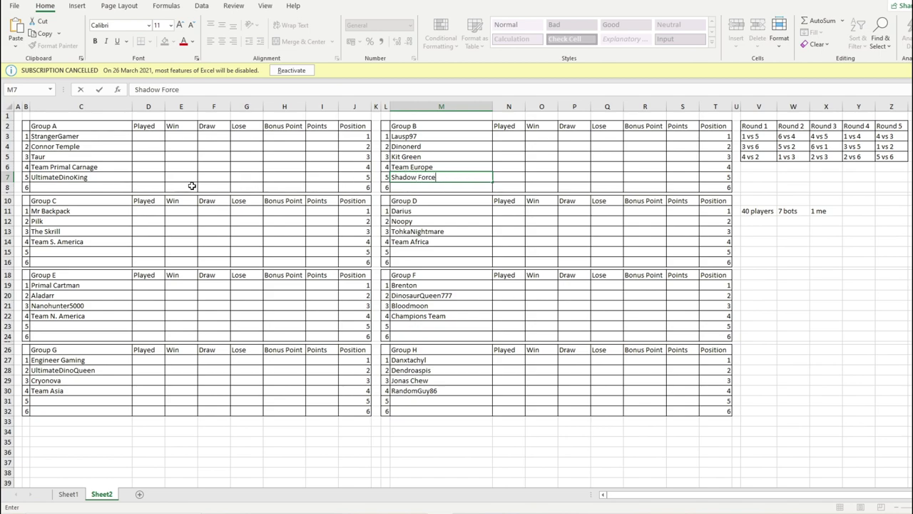
{"action": "left_click", "coordinate": [86, 137]}
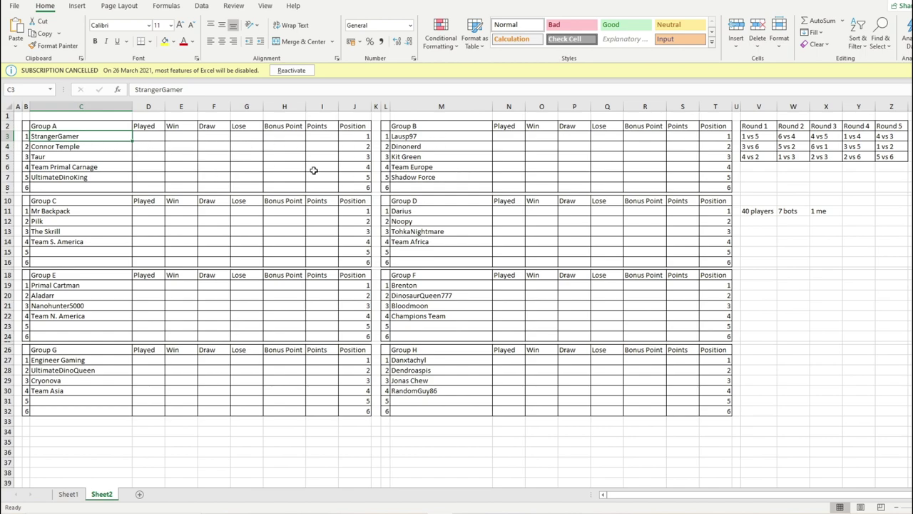
- Point out Lausp97, StrangerGamer, Team Primal Carnage, Shadow Force and Team Europe as matchups
{"action": "left_click", "coordinate": [415, 138]}
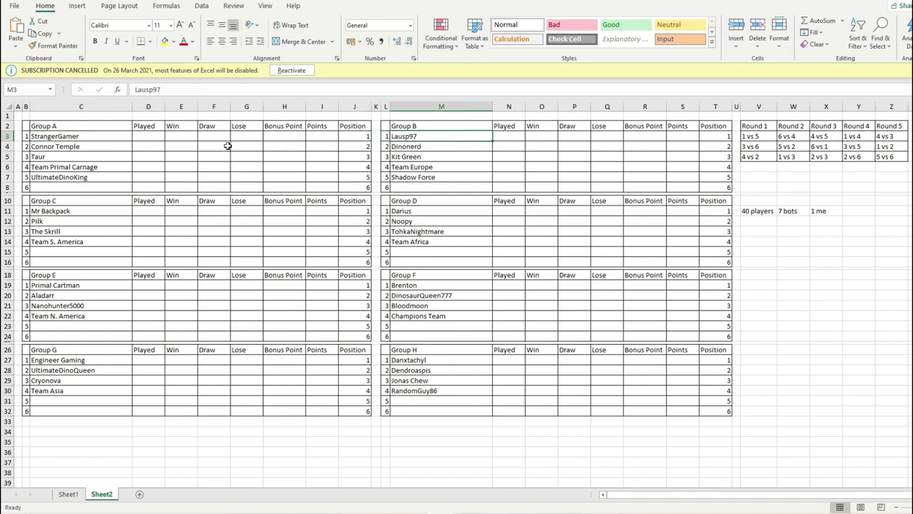
{"action": "left_click", "coordinate": [120, 138]}
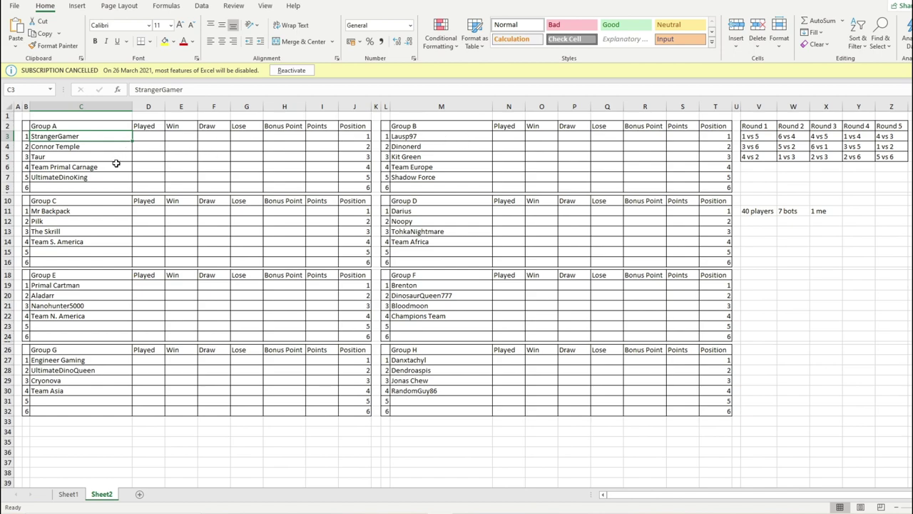
{"action": "left_click", "coordinate": [116, 166]}
{"action": "left_click", "coordinate": [118, 137]}
{"action": "left_click", "coordinate": [441, 136]}
{"action": "left_click", "coordinate": [442, 175]}
{"action": "left_click", "coordinate": [446, 166]}
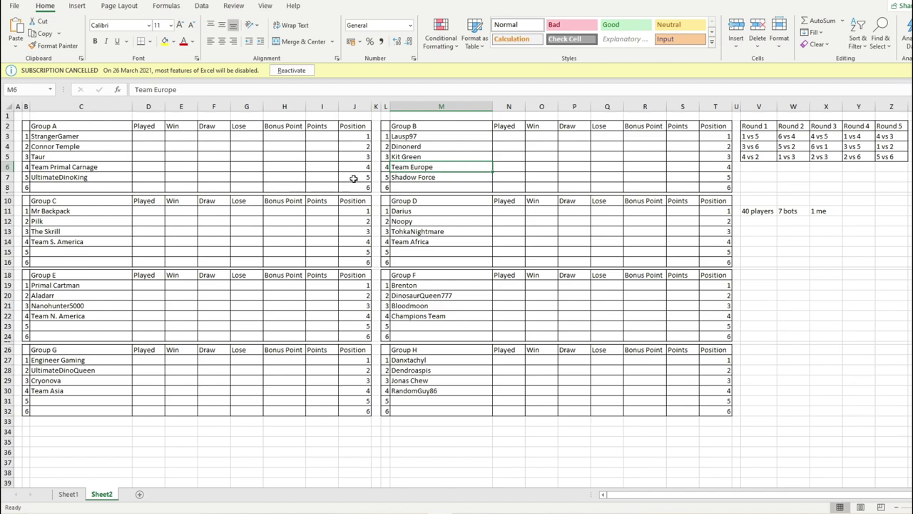
{"action": "left_click", "coordinate": [411, 137]}
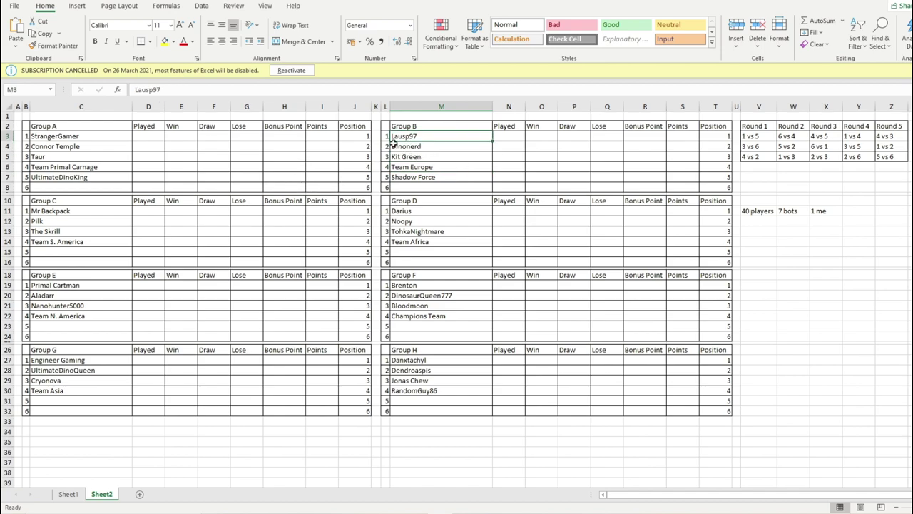
{"action": "left_click", "coordinate": [424, 147]}
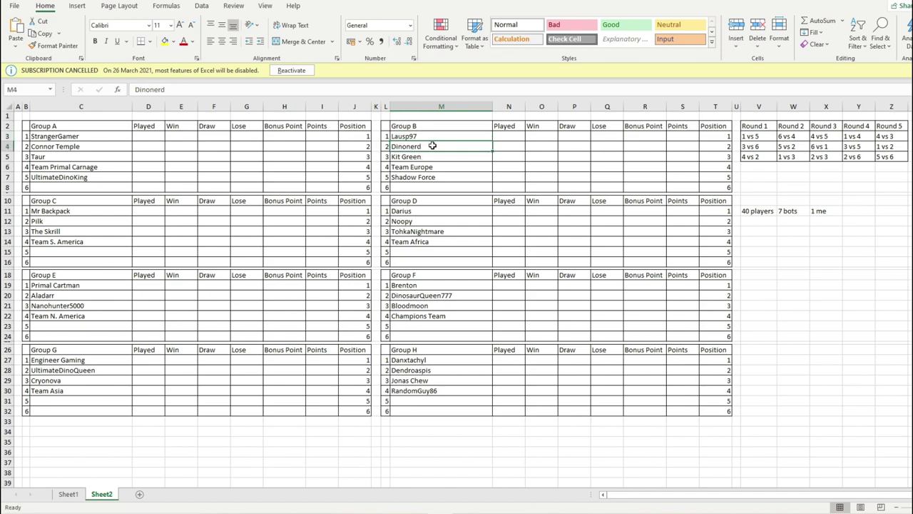
{"action": "left_click", "coordinate": [70, 146]}
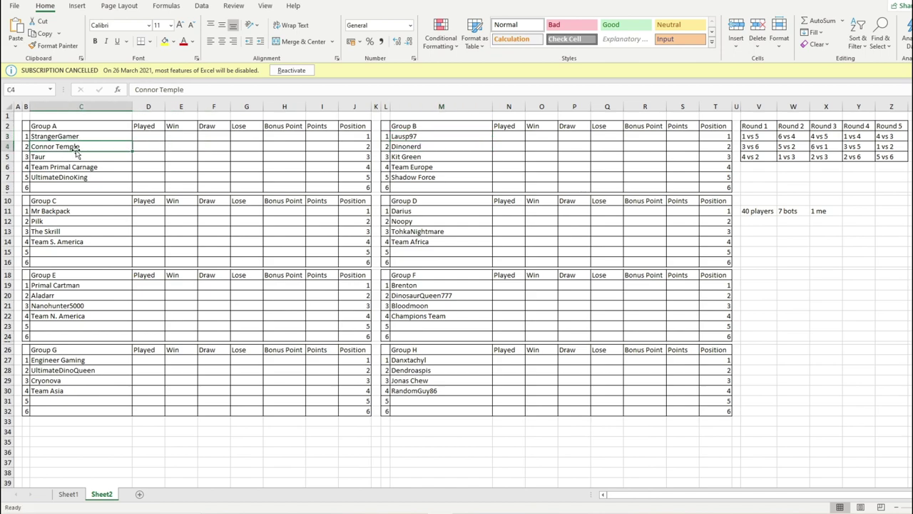
{"action": "left_click", "coordinate": [77, 136]}
{"action": "left_click", "coordinate": [112, 166]}
{"action": "left_click", "coordinate": [82, 187]}
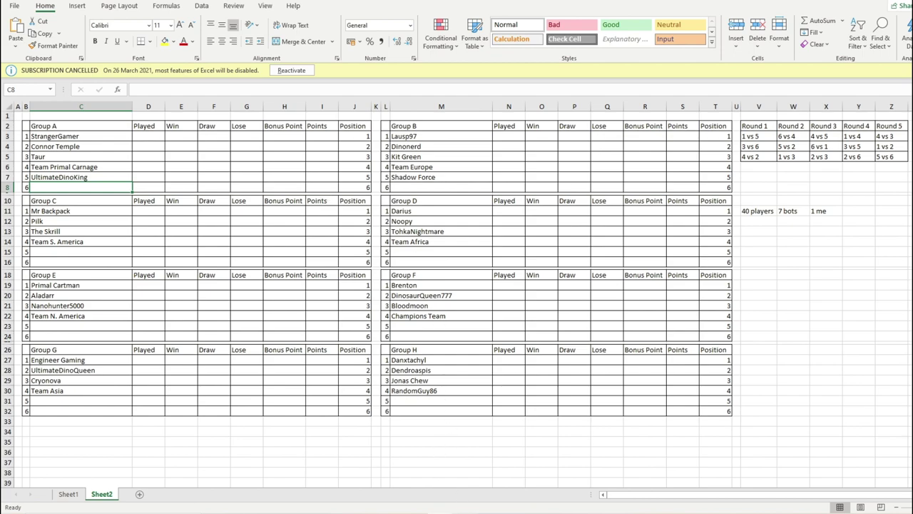
{"action": "key", "text": "alt+Tab"}
{"action": "key", "text": "alt+Tab"}
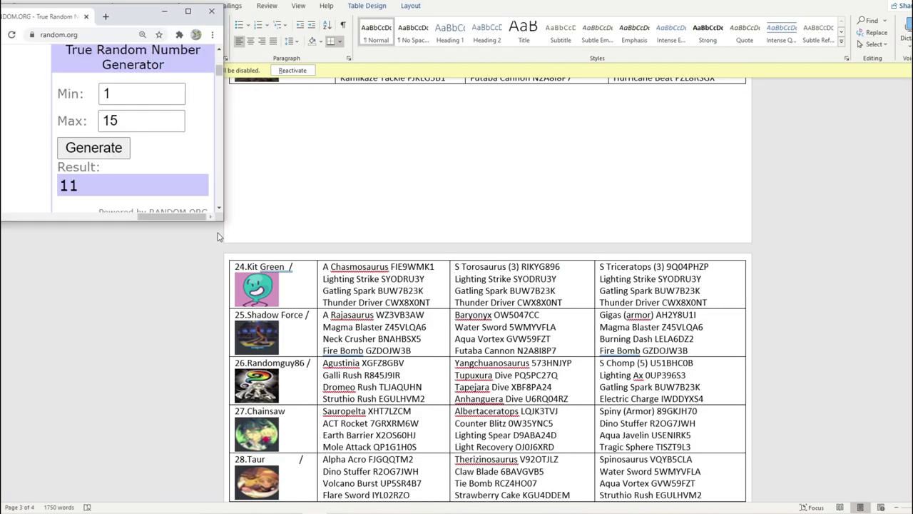
- Lower the random.org draw maximum to 14 and generate a new number
{"action": "scroll", "coordinate": [378, 315], "scroll_direction": "up", "scroll_amount": 5}
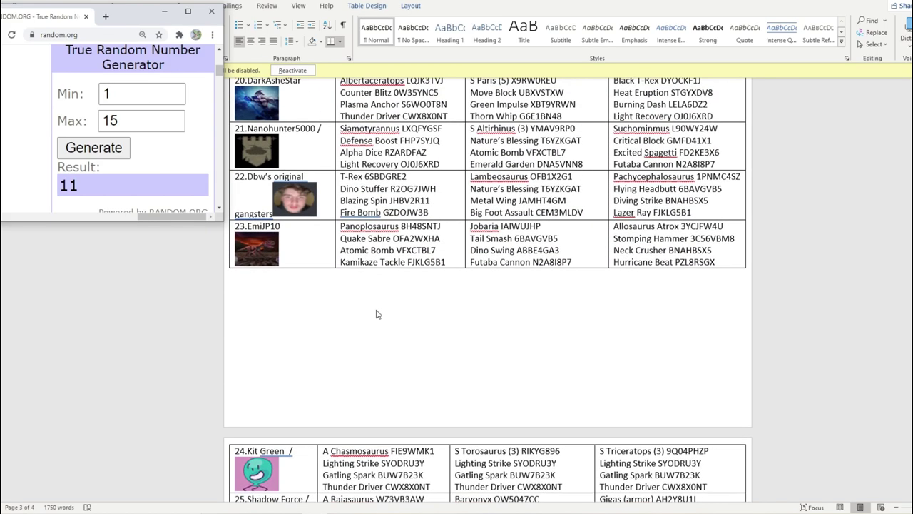
{"action": "left_click", "coordinate": [174, 126]}
{"action": "scroll", "coordinate": [150, 161], "scroll_direction": "up", "scroll_amount": 5}
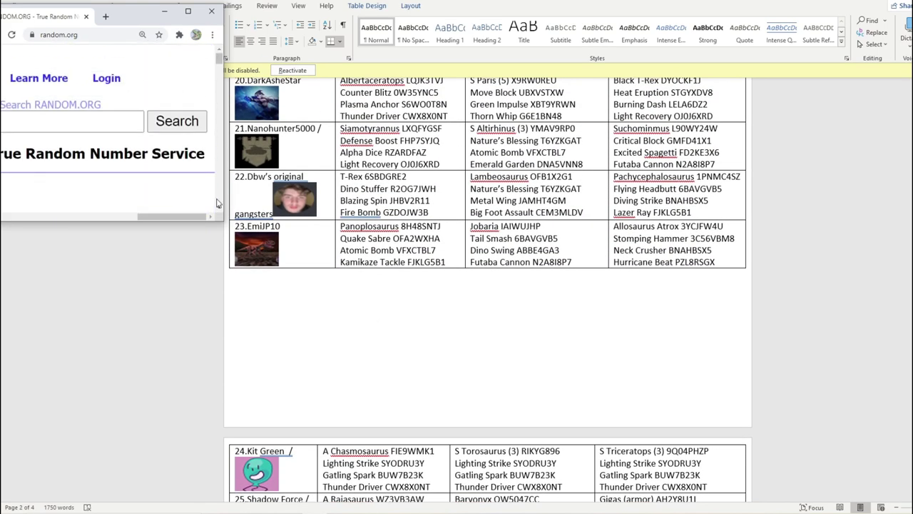
{"action": "scroll", "coordinate": [157, 151], "scroll_direction": "down", "scroll_amount": 3}
{"action": "scroll", "coordinate": [157, 151], "scroll_direction": "down", "scroll_amount": 2}
{"action": "scroll", "coordinate": [157, 152], "scroll_direction": "up", "scroll_amount": 1}
{"action": "left_click", "coordinate": [94, 127]}
- Mark Star Pumpkin's entry in the Word contestant table with a slash
{"action": "scroll", "coordinate": [405, 221], "scroll_direction": "up", "scroll_amount": 20}
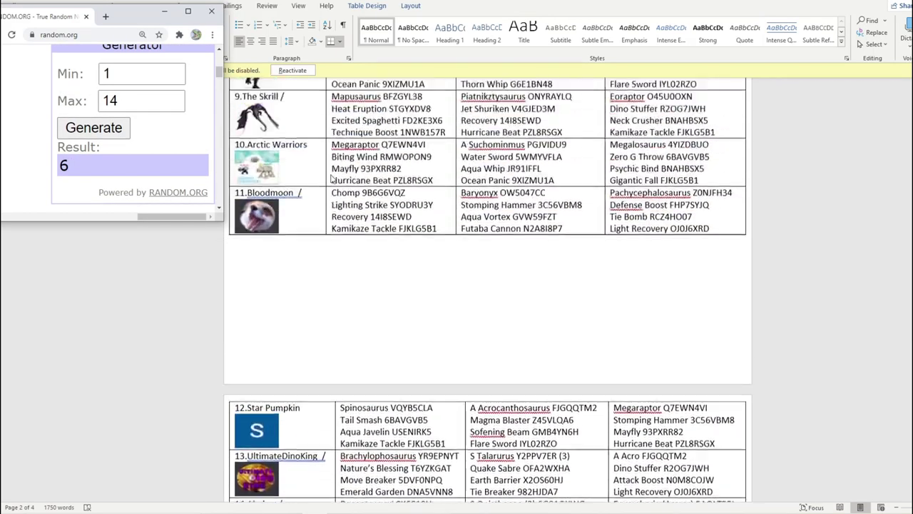
{"action": "scroll", "coordinate": [332, 178], "scroll_direction": "up", "scroll_amount": 2}
{"action": "scroll", "coordinate": [271, 194], "scroll_direction": "down", "scroll_amount": 6}
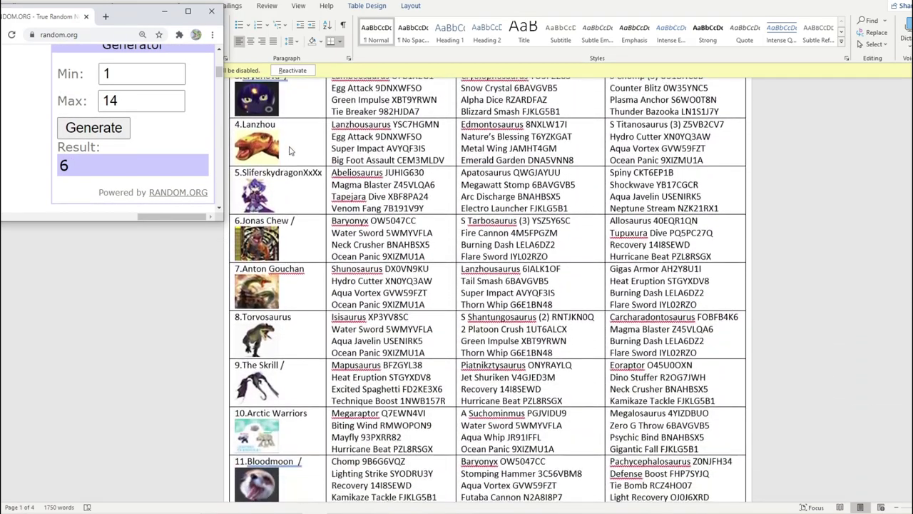
{"action": "scroll", "coordinate": [283, 191], "scroll_direction": "down", "scroll_amount": 2}
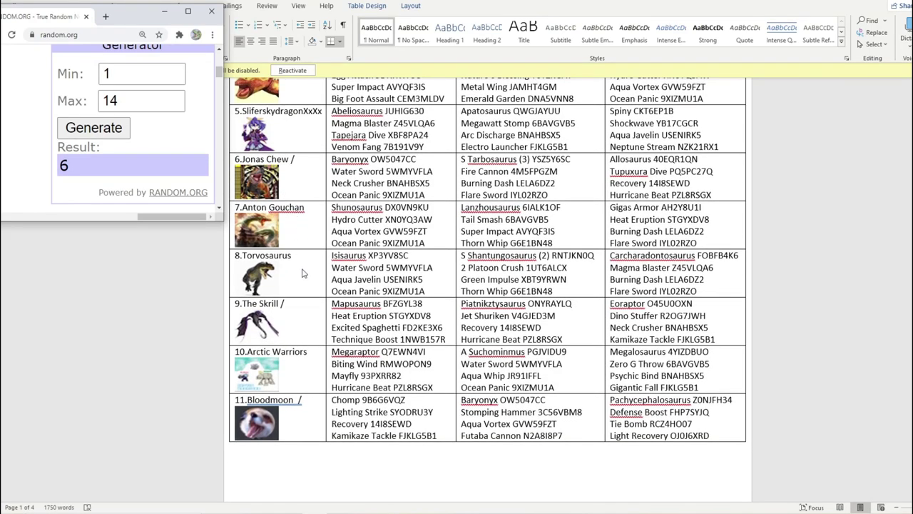
{"action": "scroll", "coordinate": [307, 249], "scroll_direction": "down", "scroll_amount": 12}
{"action": "left_click", "coordinate": [315, 221]}
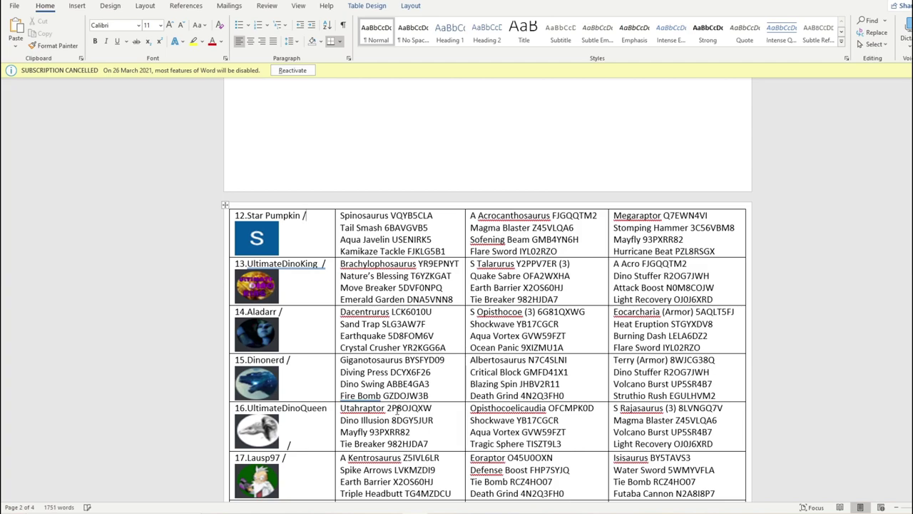
- Type Star Pumpkin into cell C15 as Group C's fifth entry
{"action": "left_click", "coordinate": [413, 509]}
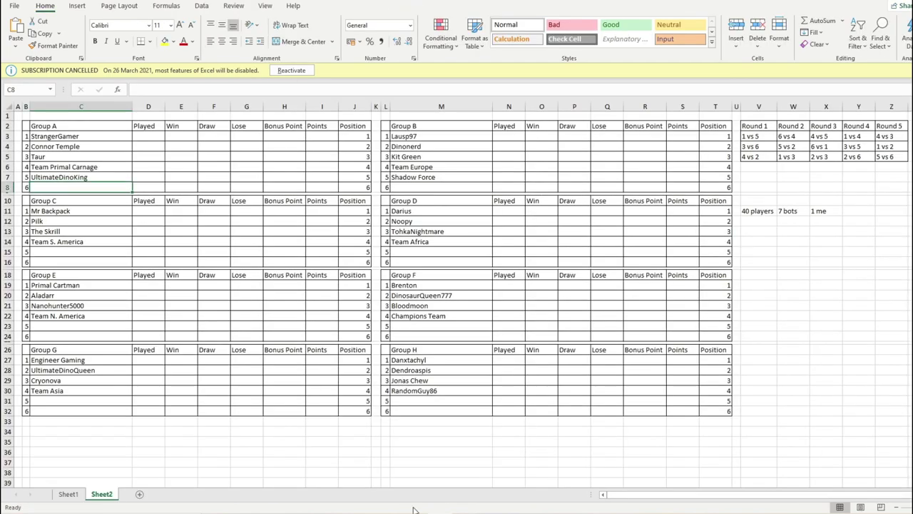
{"action": "left_click", "coordinate": [87, 254]}
{"action": "type", "text": "Star Pumpk"}
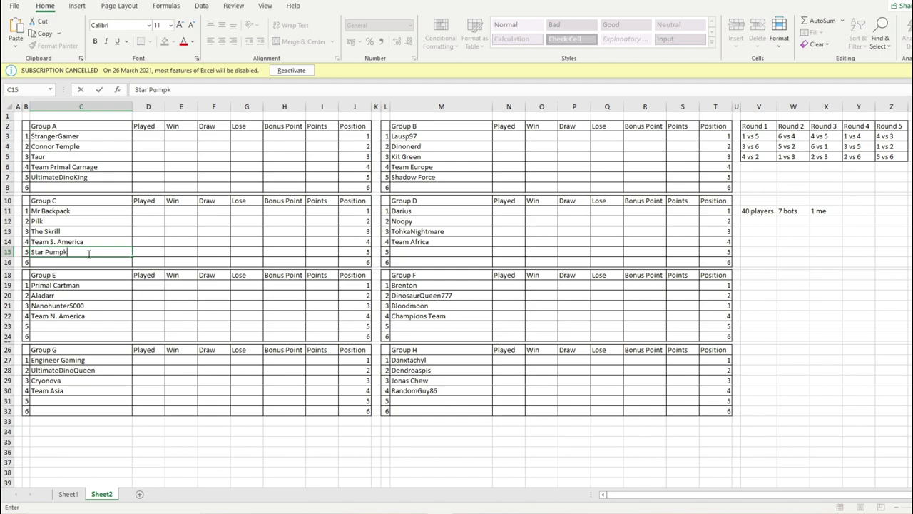
{"action": "type", "text": "in"}
- Confirm Star Pumpkin, then set the draw maximum to 13 and generate a number
{"action": "left_click", "coordinate": [405, 254]}
{"action": "left_click", "coordinate": [414, 512]}
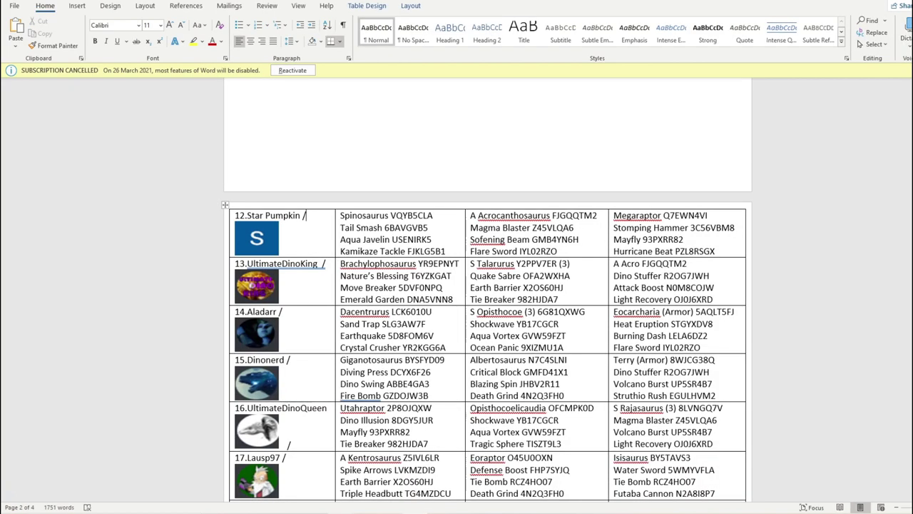
{"action": "left_click", "coordinate": [315, 512]}
{"action": "left_click", "coordinate": [172, 105]}
{"action": "left_click", "coordinate": [94, 128]}
- Locate and mark Dbw's Original Gangsters in the Word contestant list
{"action": "scroll", "coordinate": [280, 261], "scroll_direction": "up", "scroll_amount": 5}
{"action": "scroll", "coordinate": [281, 262], "scroll_direction": "up", "scroll_amount": 5}
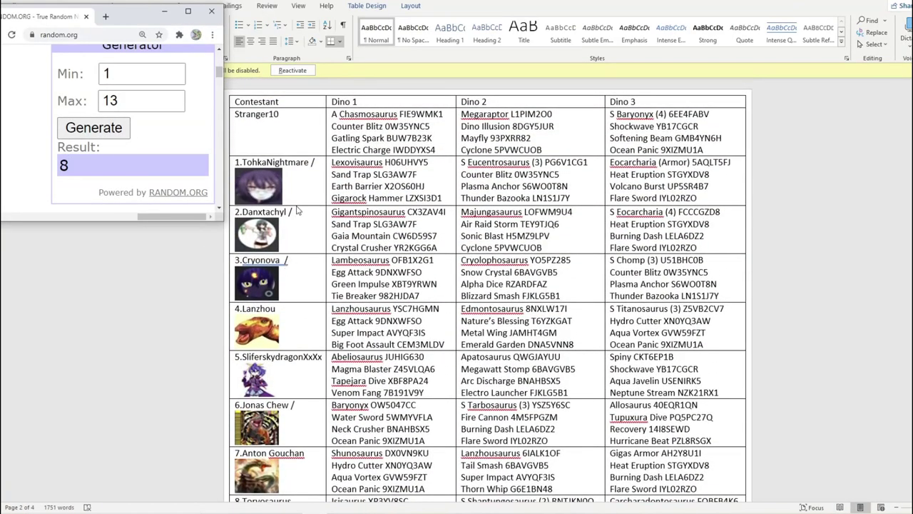
{"action": "scroll", "coordinate": [287, 167], "scroll_direction": "down", "scroll_amount": 2}
{"action": "scroll", "coordinate": [288, 175], "scroll_direction": "down", "scroll_amount": 5}
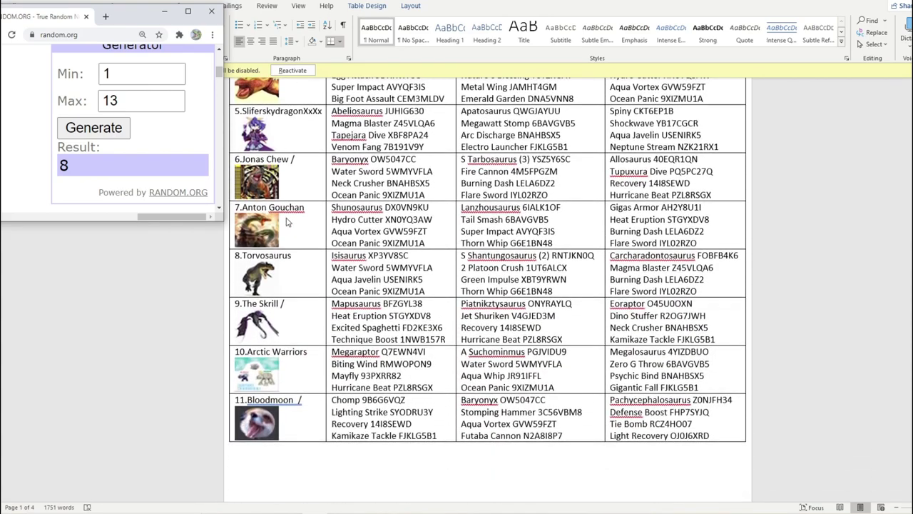
{"action": "scroll", "coordinate": [288, 185], "scroll_direction": "down", "scroll_amount": 15}
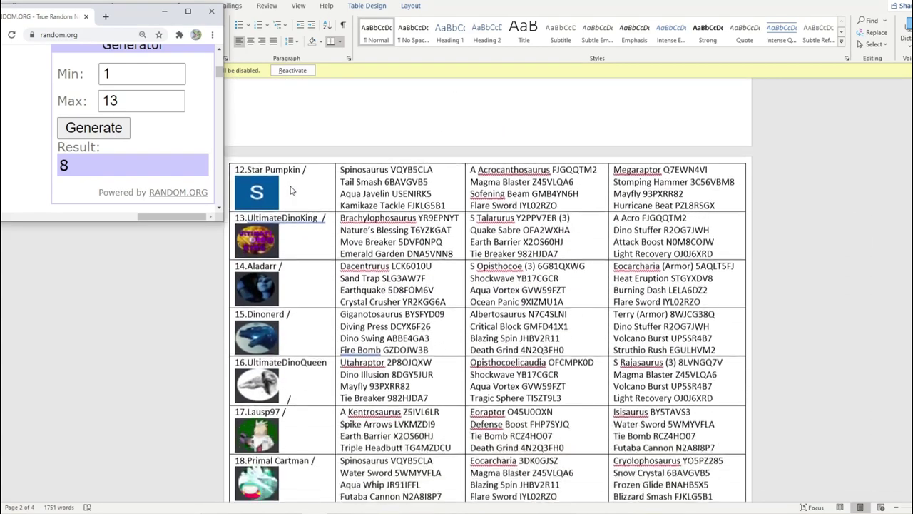
{"action": "scroll", "coordinate": [290, 185], "scroll_direction": "down", "scroll_amount": 6}
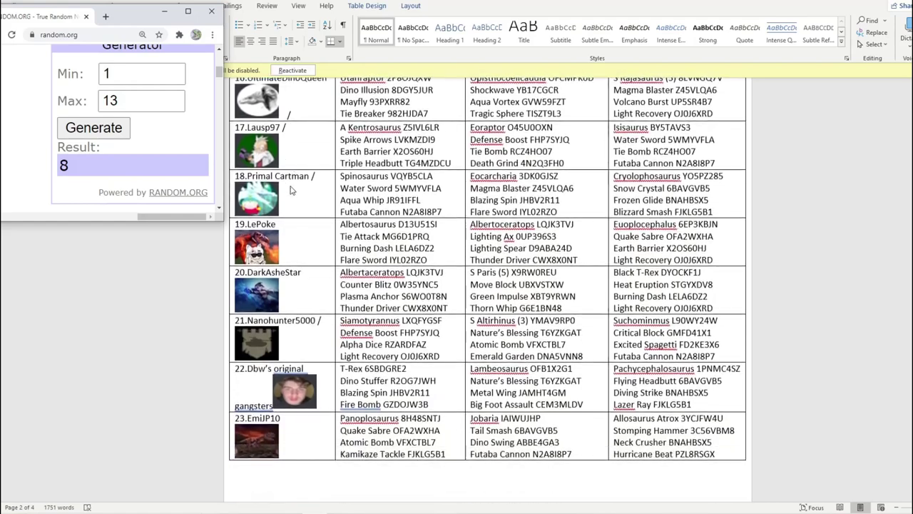
{"action": "scroll", "coordinate": [290, 179], "scroll_direction": "down", "scroll_amount": 2}
{"action": "left_click", "coordinate": [300, 214]}
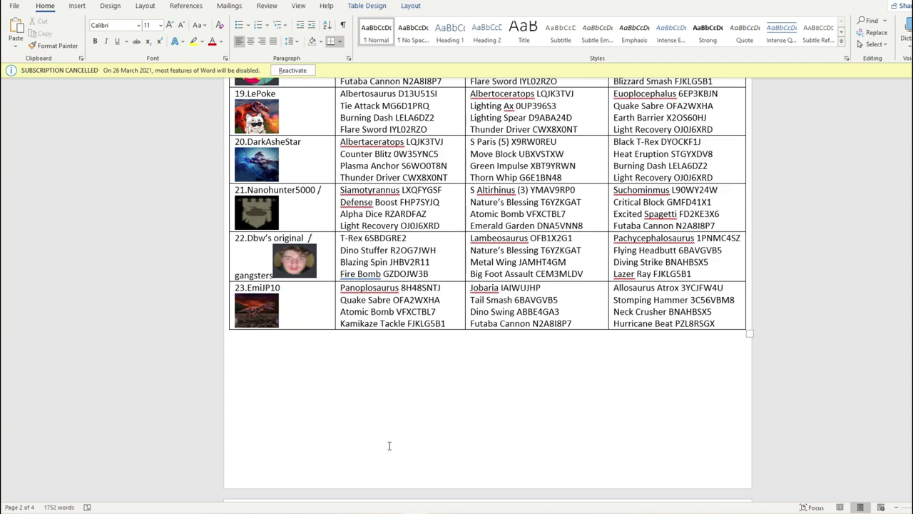
- Type Dbw's Original Gangsters into Group D's fifth slot and set the draw maximum to 12
{"action": "key", "text": "alt+Tab"}
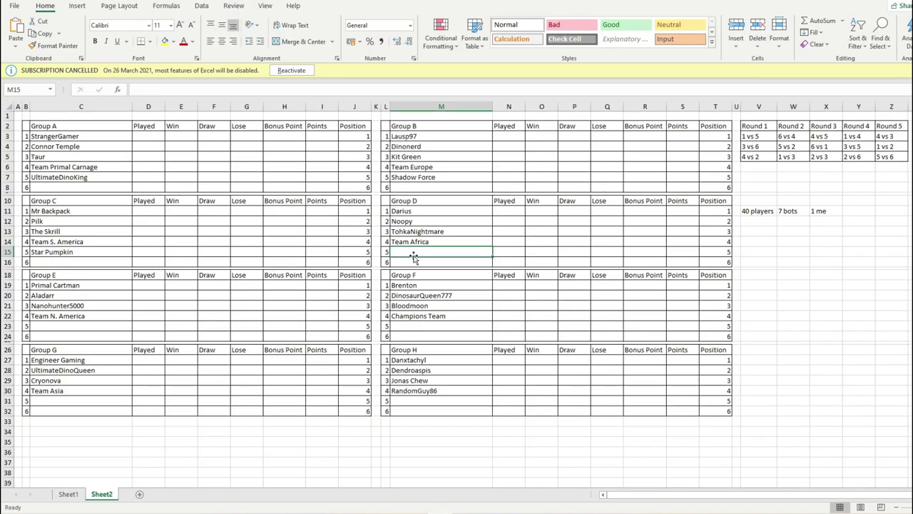
{"action": "type", "text": "DBS"}
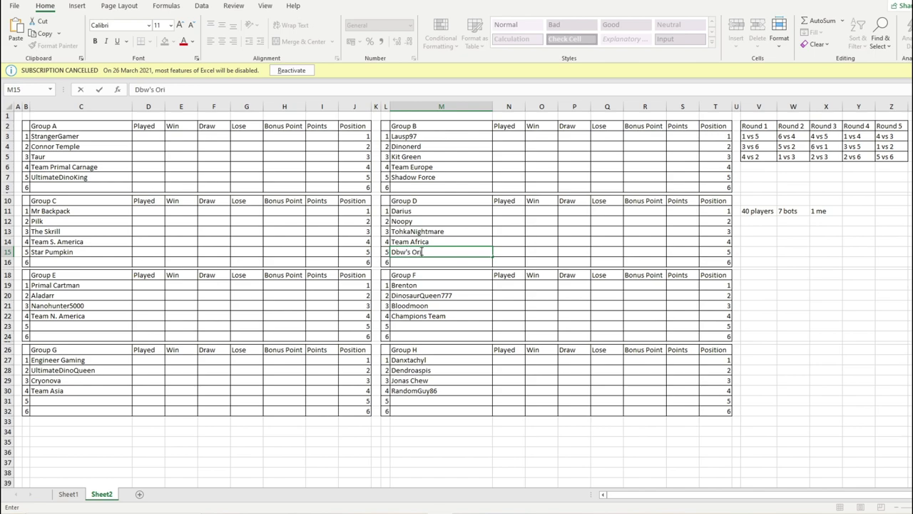
{"action": "type", "text": "'s Original Gan"}
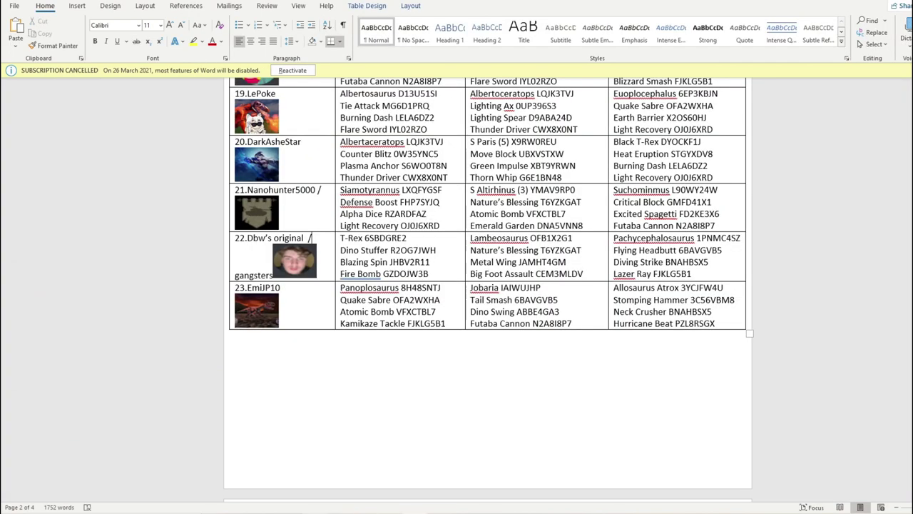
{"action": "key", "text": "alt+Tab"}
{"action": "left_click", "coordinate": [173, 105]}
- Draw a contestant number and add a slash after 4.Lanzhou in Word
{"action": "left_click", "coordinate": [94, 127]}
{"action": "scroll", "coordinate": [336, 270], "scroll_direction": "up", "scroll_amount": 20}
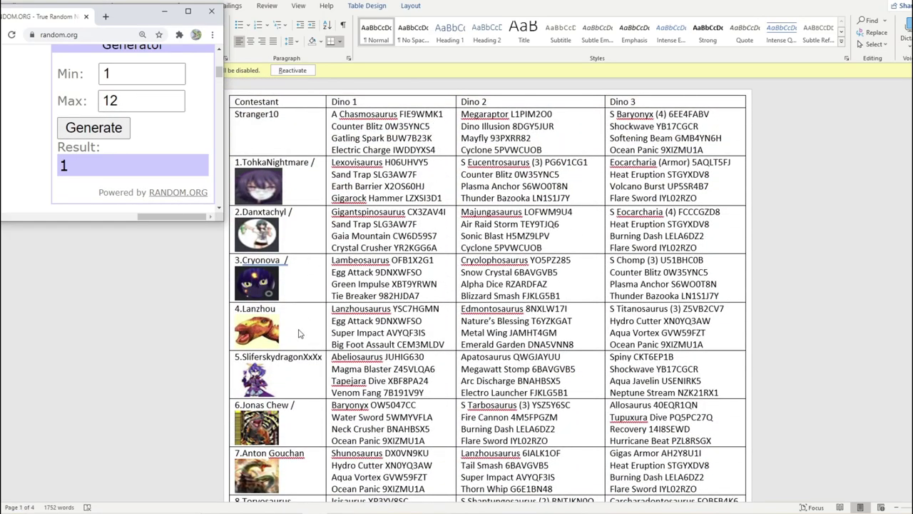
{"action": "left_click", "coordinate": [310, 314]}
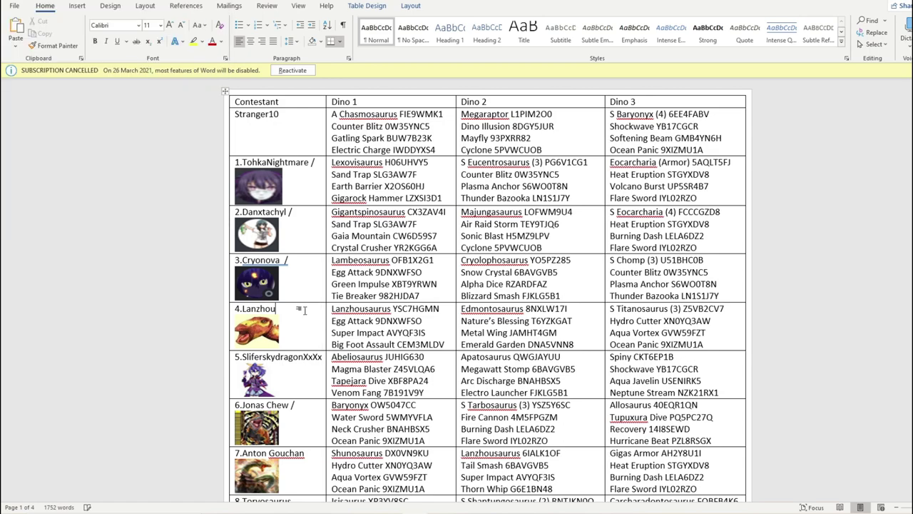
{"action": "key", "text": "BackSpace"}
{"action": "key", "text": "BackSpace"}
{"action": "type", "text": "/"}
- Confirm Group D's team and enter Lanhou into cell C23 for Group E
{"action": "key", "text": "alt+Tab"}
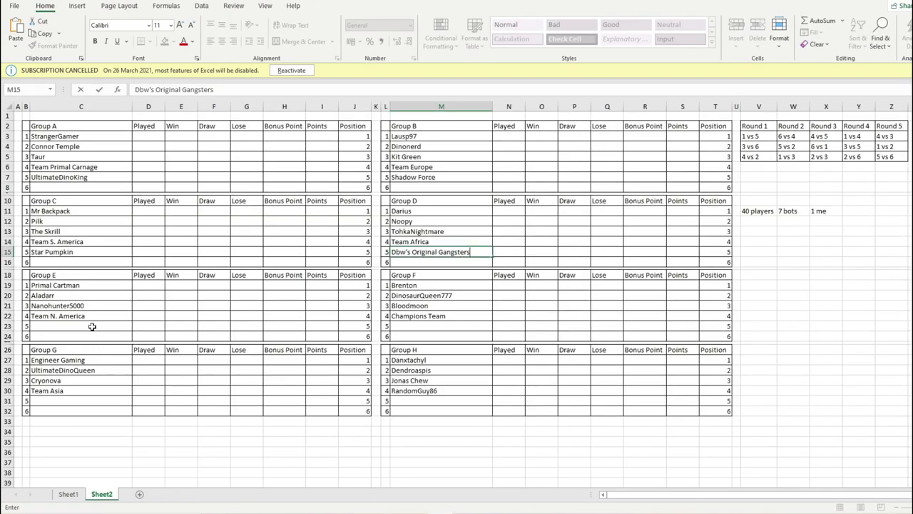
{"action": "left_click", "coordinate": [92, 326]}
{"action": "type", "text": "Lanhou"}
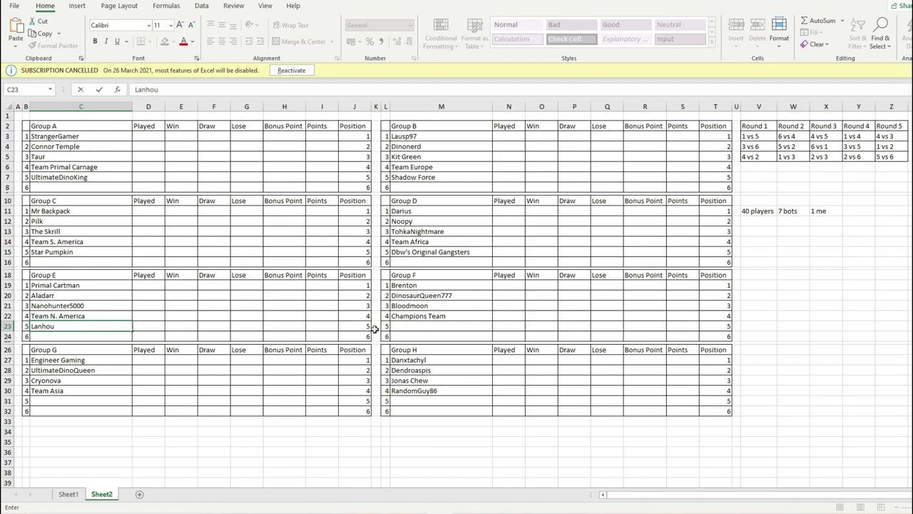
{"action": "left_click", "coordinate": [410, 326]}
{"action": "left_click", "coordinate": [94, 315]}
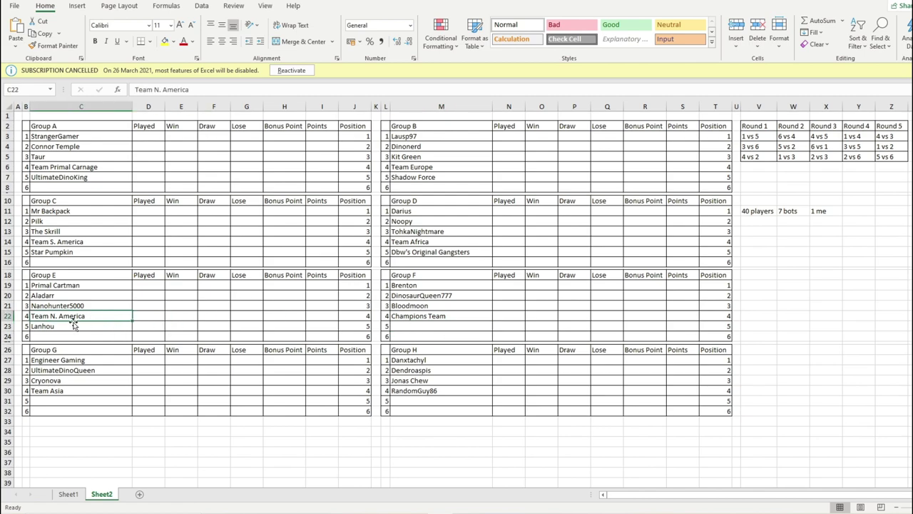
{"action": "left_click", "coordinate": [408, 325]}
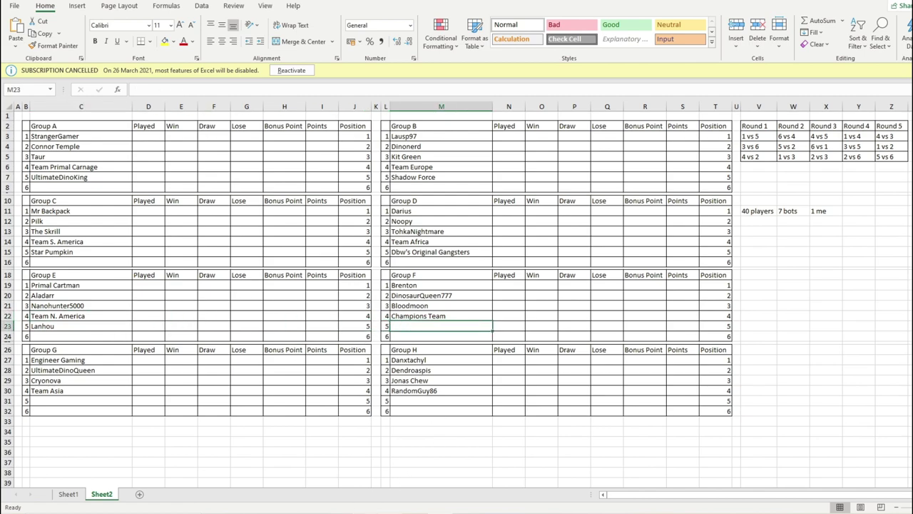
- Set the draw maximum to 11, generate, and go to 27.Chainsaw in the Word list
{"action": "key", "text": "alt+Tab"}
{"action": "left_click", "coordinate": [174, 104]}
{"action": "left_click", "coordinate": [121, 136]}
{"action": "scroll", "coordinate": [312, 196], "scroll_direction": "down", "scroll_amount": 5}
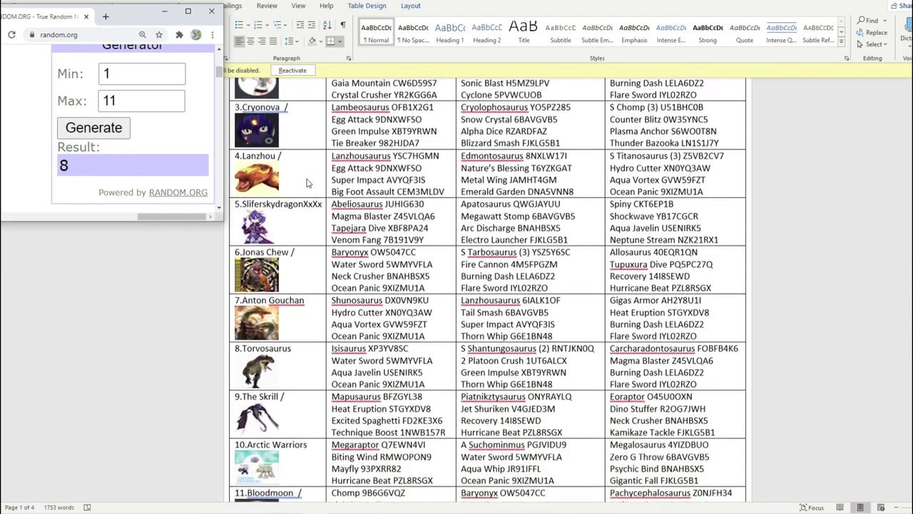
{"action": "scroll", "coordinate": [300, 222], "scroll_direction": "down", "scroll_amount": 10}
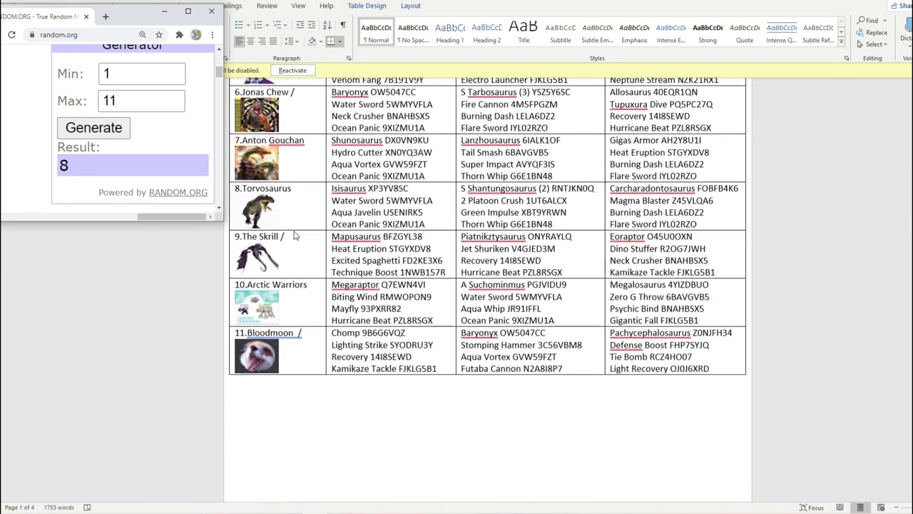
{"action": "scroll", "coordinate": [296, 228], "scroll_direction": "down", "scroll_amount": 15}
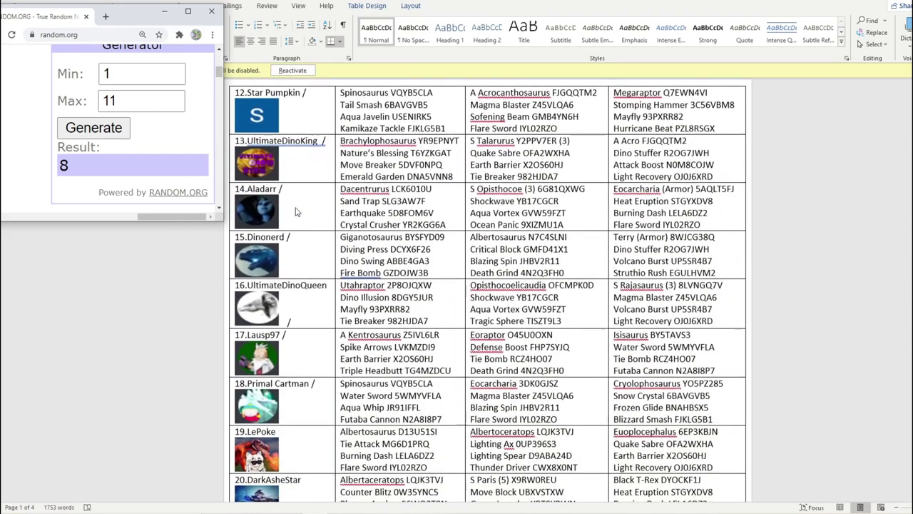
{"action": "scroll", "coordinate": [297, 212], "scroll_direction": "down", "scroll_amount": 15}
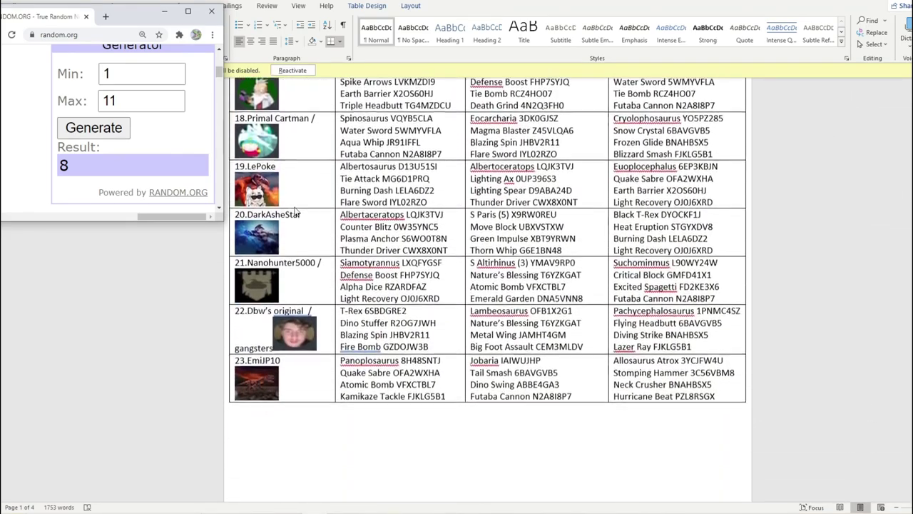
{"action": "scroll", "coordinate": [297, 212], "scroll_direction": "down", "scroll_amount": 15}
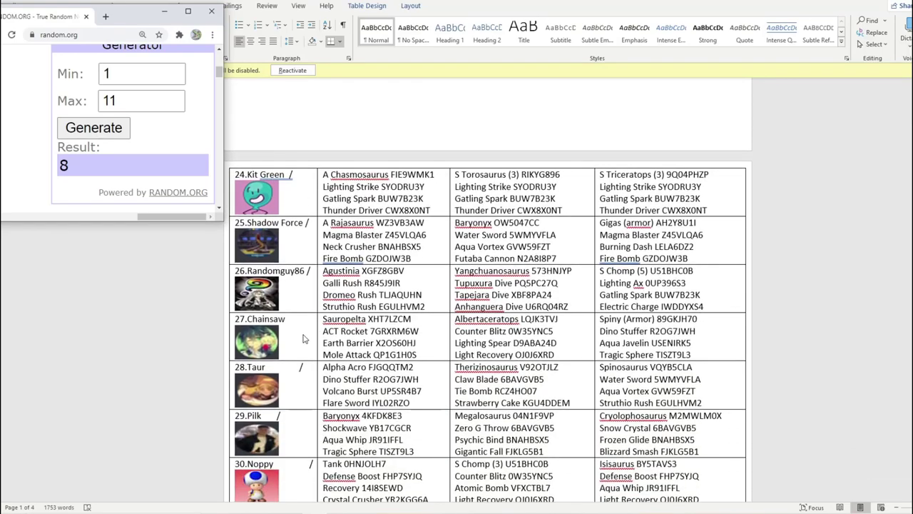
{"action": "left_click", "coordinate": [303, 326]}
{"action": "left_click", "coordinate": [304, 326]}
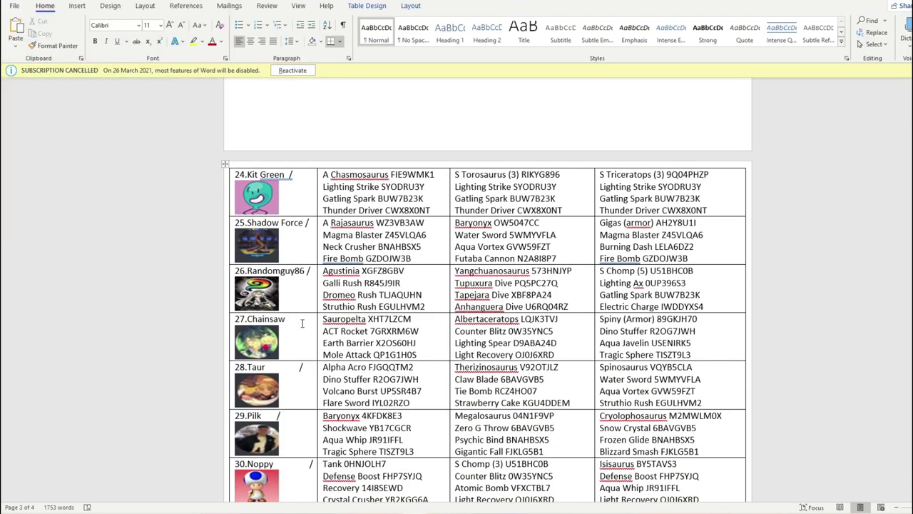
- Enter Chainsaw into cell M23 as Group F's fifth entry
{"action": "key", "text": "alt+Tab"}
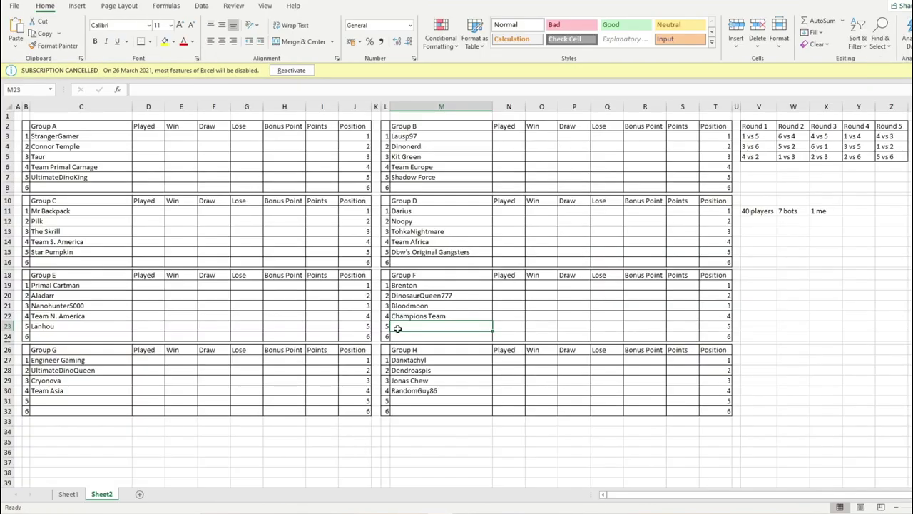
{"action": "type", "text": "Chainsaw"}
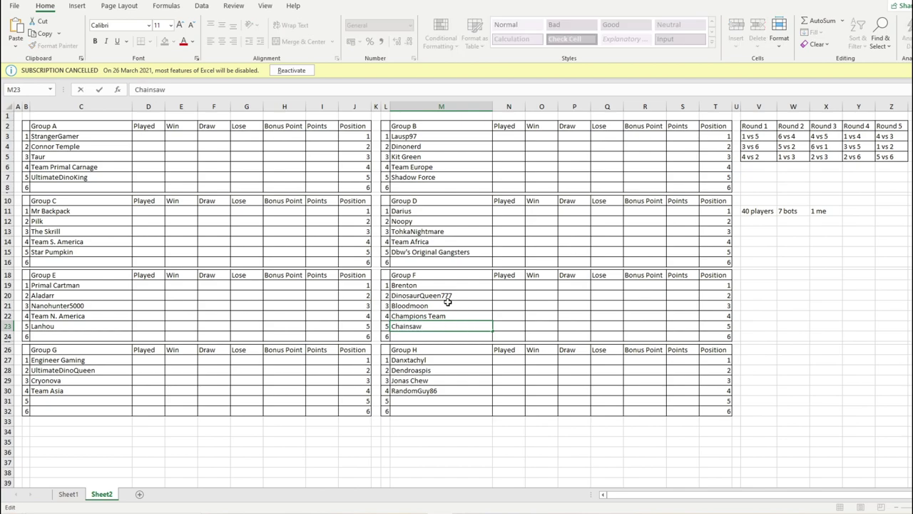
{"action": "left_click", "coordinate": [121, 403]}
- Set the draw maximum to 10, generate, and mark contestant 7 in Word
{"action": "key", "text": "alt+Tab"}
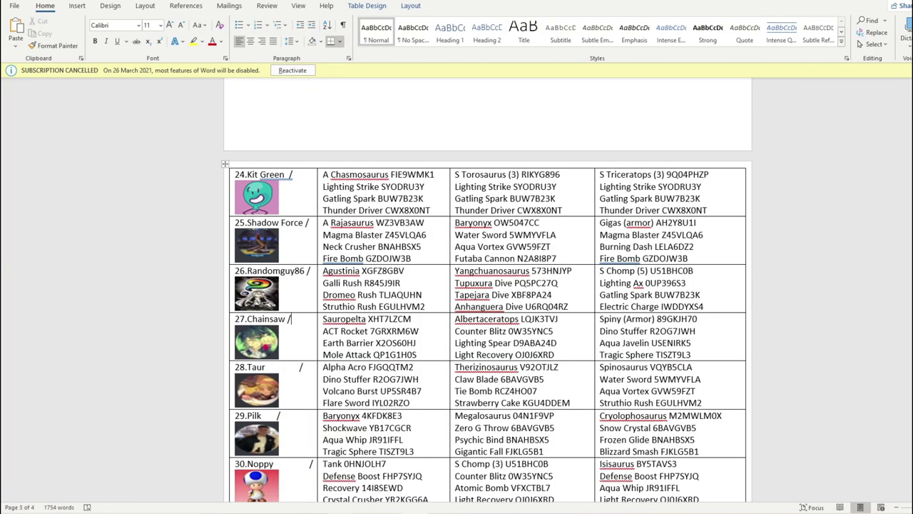
{"action": "key", "text": "alt+Tab"}
{"action": "double_click", "coordinate": [114, 100]}
{"action": "type", "text": "10"}
{"action": "left_click", "coordinate": [94, 127]}
{"action": "scroll", "coordinate": [332, 185], "scroll_direction": "up", "scroll_amount": 10}
{"action": "scroll", "coordinate": [331, 184], "scroll_direction": "up", "scroll_amount": 12}
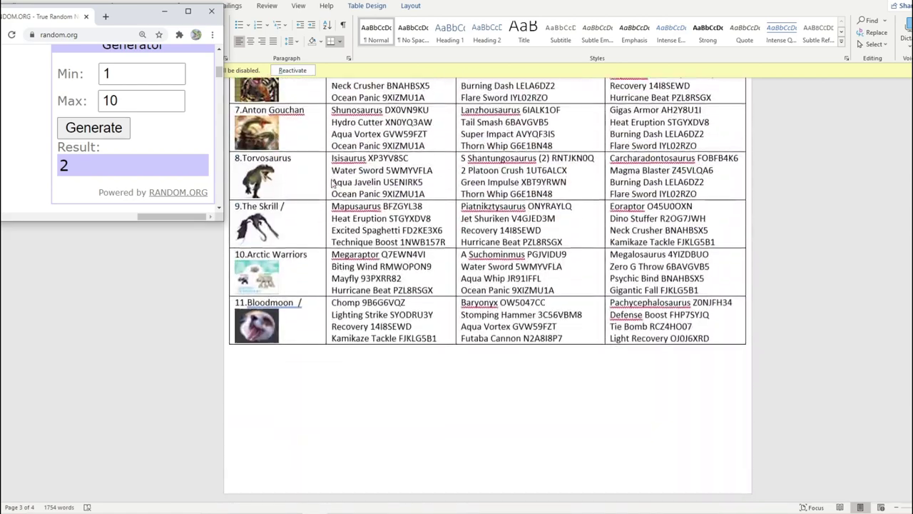
{"action": "scroll", "coordinate": [339, 189], "scroll_direction": "down", "scroll_amount": 6}
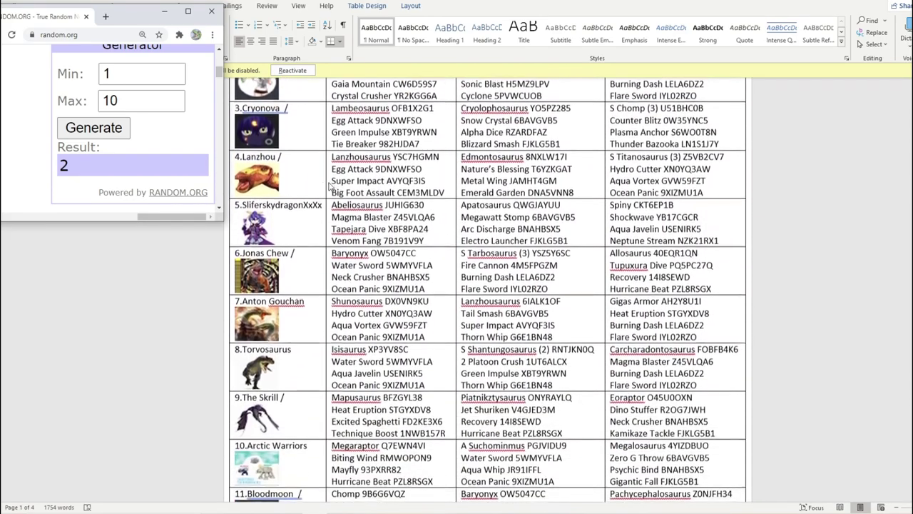
{"action": "left_click", "coordinate": [309, 241]}
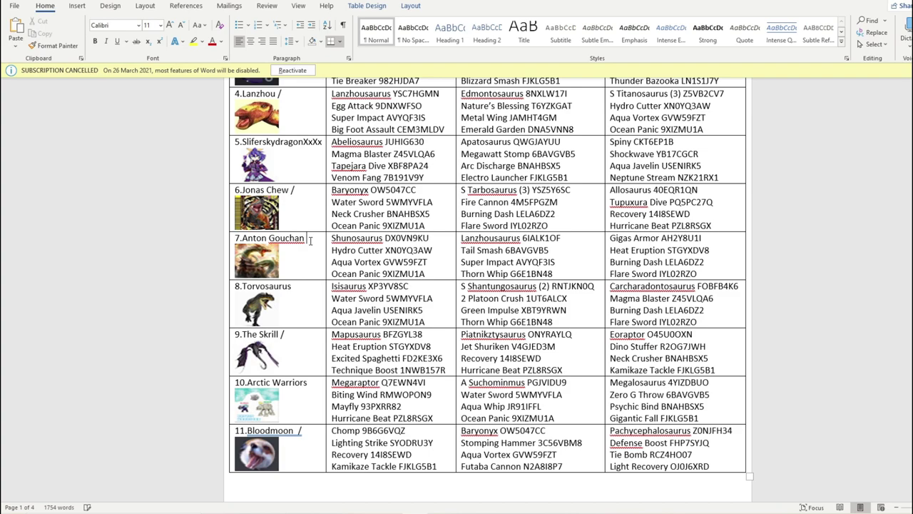
{"action": "key", "text": "alt+Tab"}
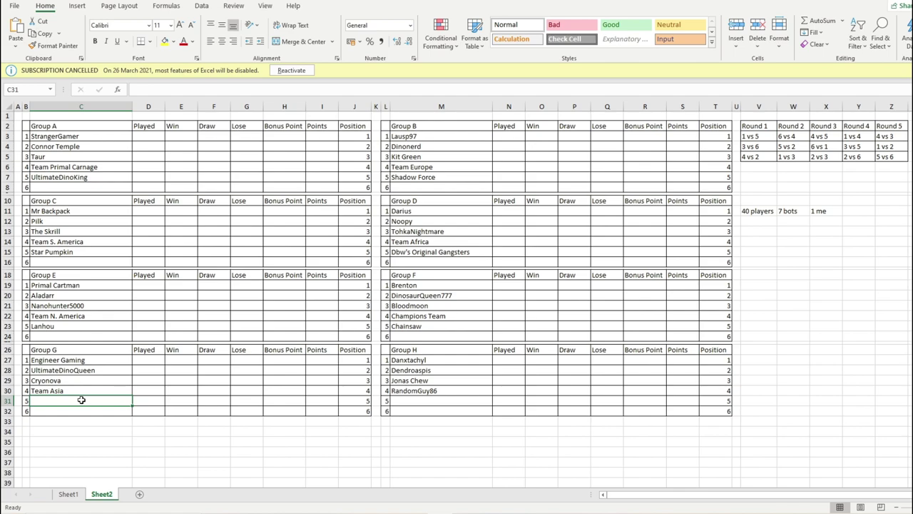
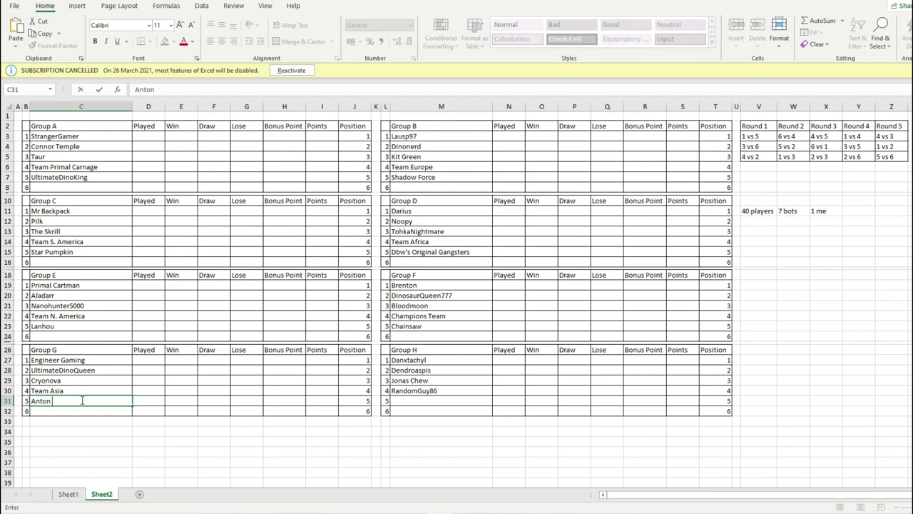
{"action": "key", "text": "alt+Tab"}
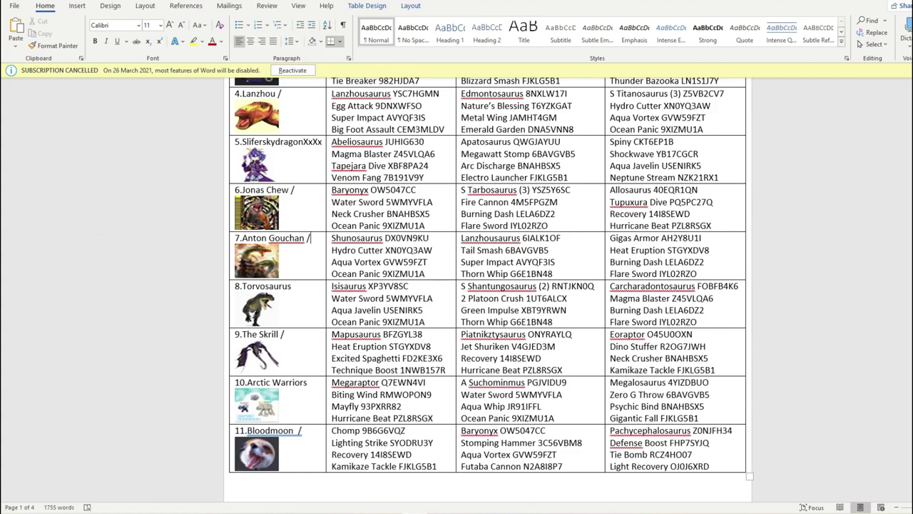
{"action": "key", "text": "alt+Tab"}
- Confirm Group G's entry, set the draw maximum to 9, generate, and find Arctic Warriors
{"action": "left_click", "coordinate": [418, 400]}
{"action": "key", "text": "alt+Tab"}
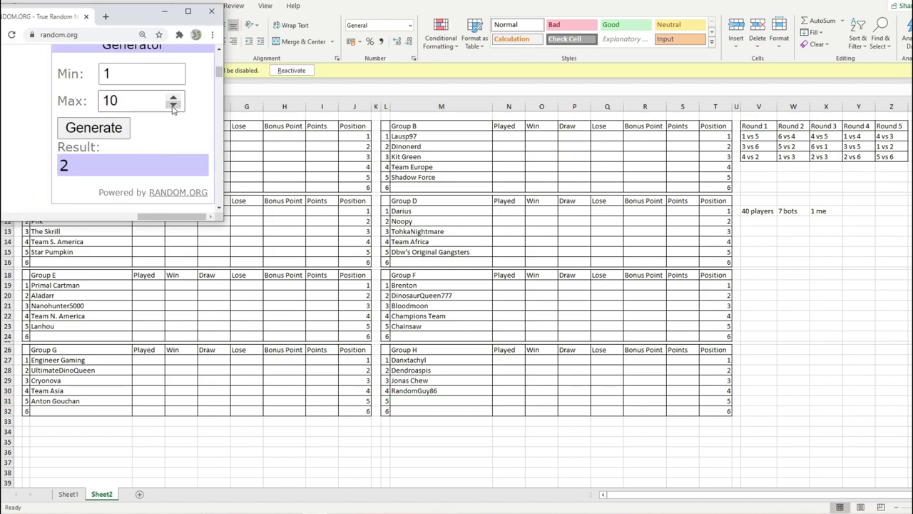
{"action": "left_click", "coordinate": [172, 104]}
{"action": "left_click", "coordinate": [122, 129]}
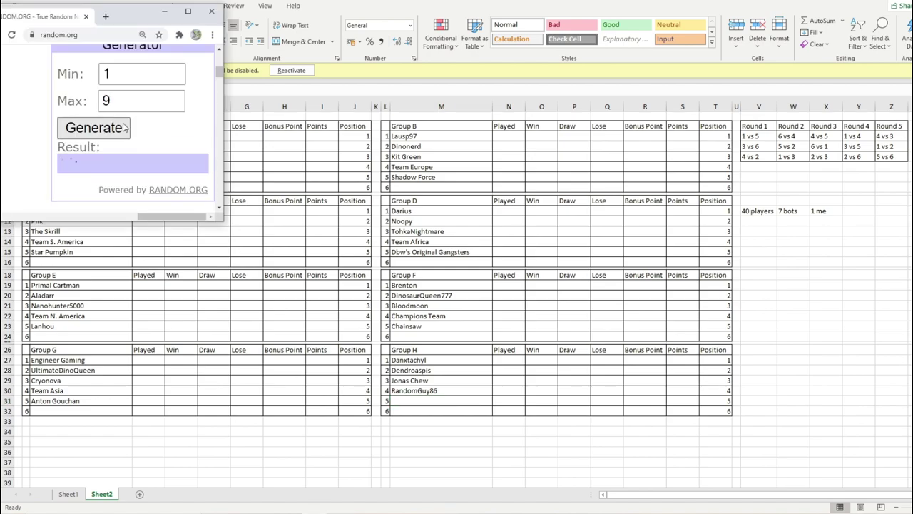
{"action": "key", "text": "alt+Tab"}
{"action": "scroll", "coordinate": [308, 172], "scroll_direction": "up", "scroll_amount": 5}
{"action": "scroll", "coordinate": [309, 173], "scroll_direction": "down", "scroll_amount": 1}
{"action": "scroll", "coordinate": [309, 173], "scroll_direction": "down", "scroll_amount": 6}
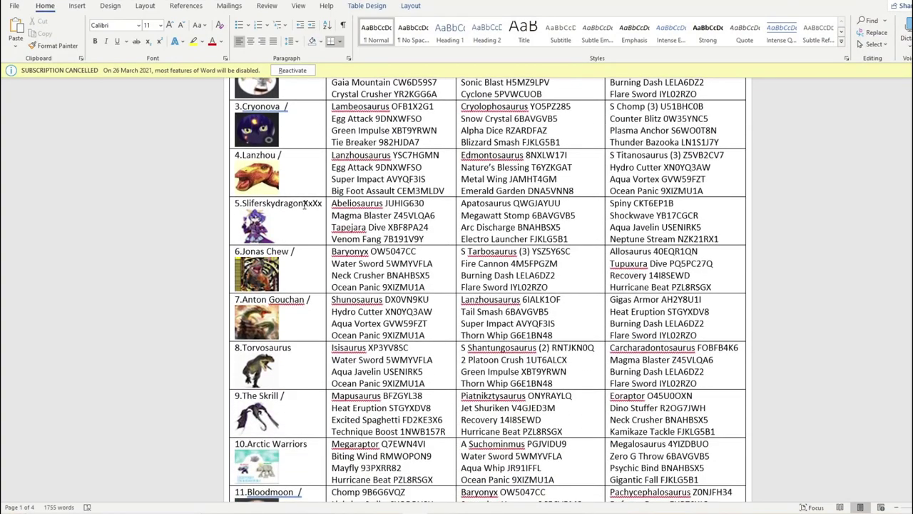
{"action": "scroll", "coordinate": [303, 219], "scroll_direction": "down", "scroll_amount": 2}
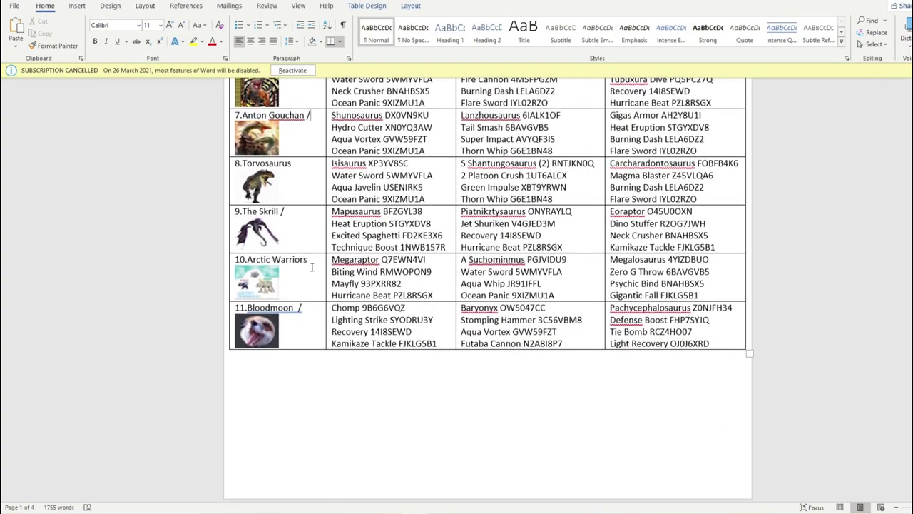
- Enter Arctic Warriors into cell M31 as Group H's fifth entry
{"action": "key", "text": "alt+Tab"}
{"action": "left_click", "coordinate": [415, 403]}
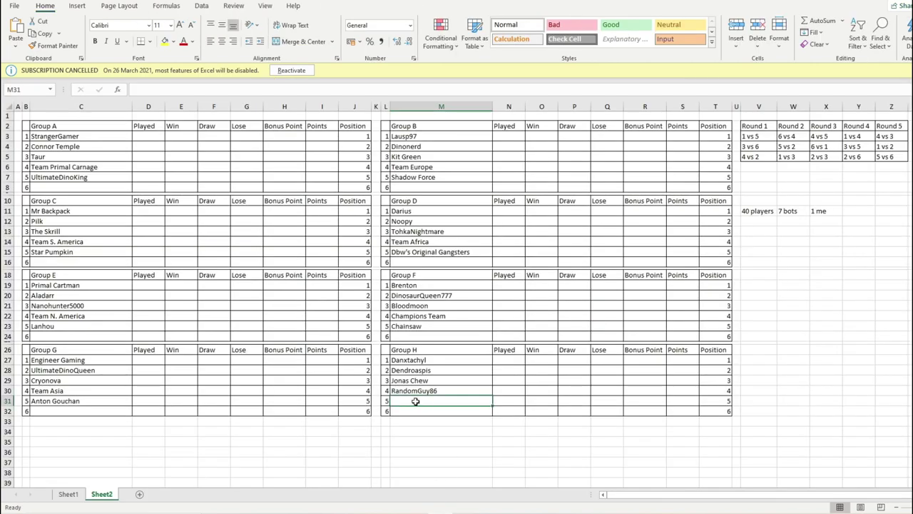
{"action": "type", "text": "Arctic Warriors"}
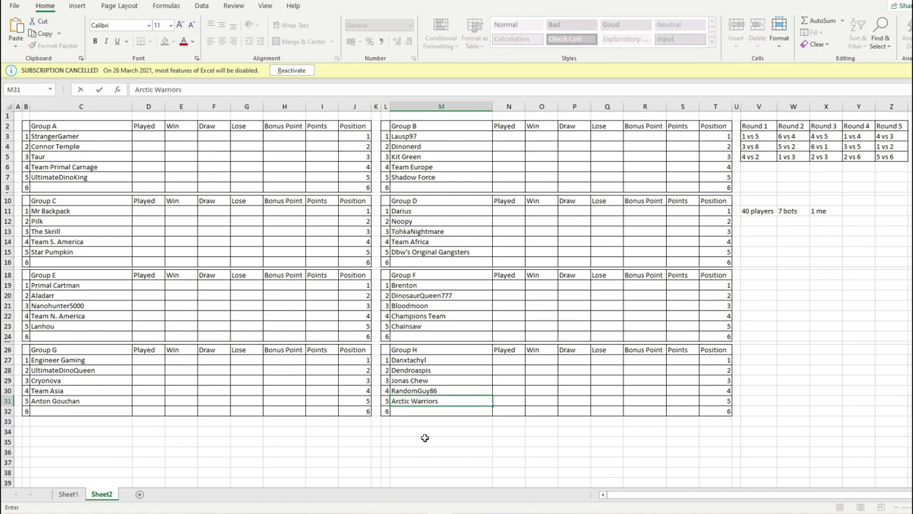
{"action": "left_click", "coordinate": [425, 439]}
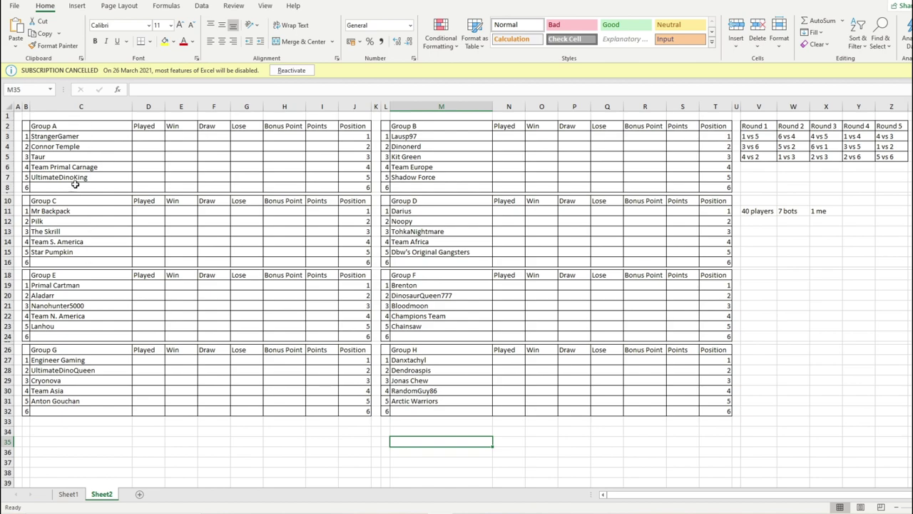
- Check the Pilk entry in Group C and Dendroaspis in Group H
{"action": "left_click", "coordinate": [98, 219]}
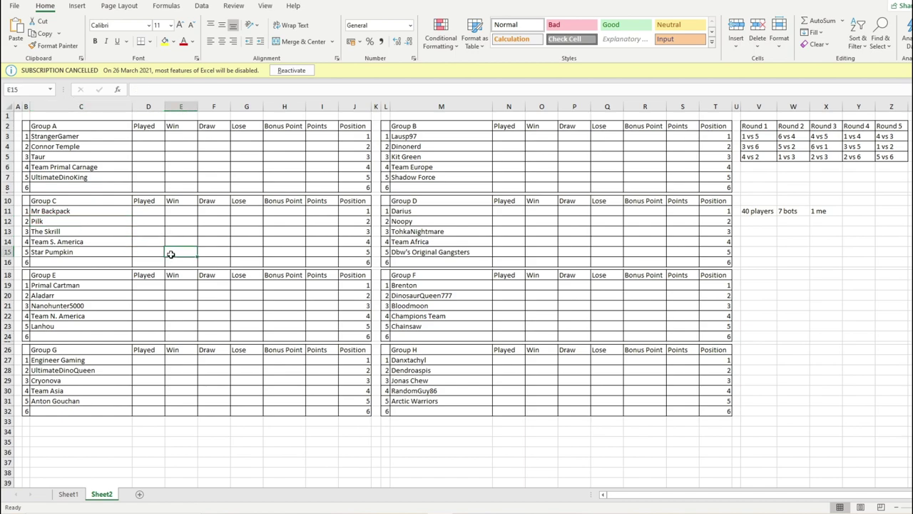
{"action": "left_click", "coordinate": [476, 369]}
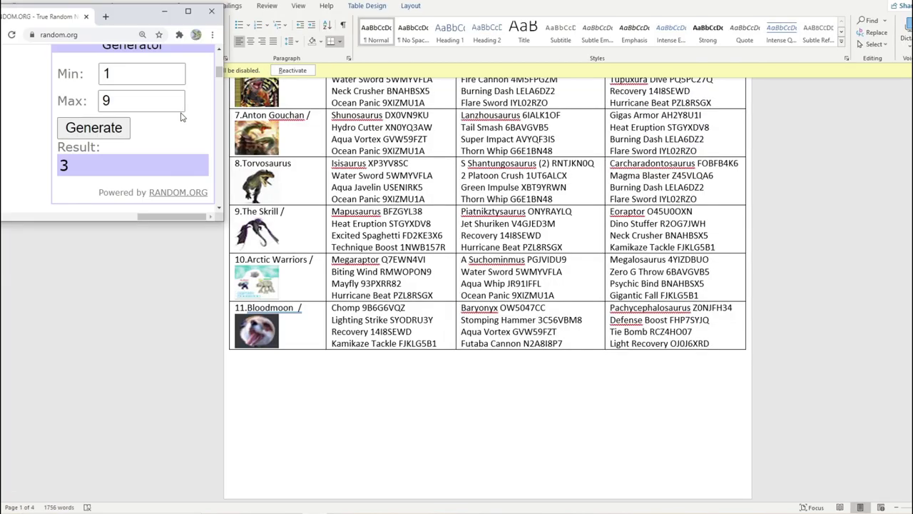
- Lower the random.org maximum to 8 and generate a new 1–8 draw
{"action": "left_click", "coordinate": [173, 104]}
{"action": "scroll", "coordinate": [259, 187], "scroll_direction": "up", "scroll_amount": 10}
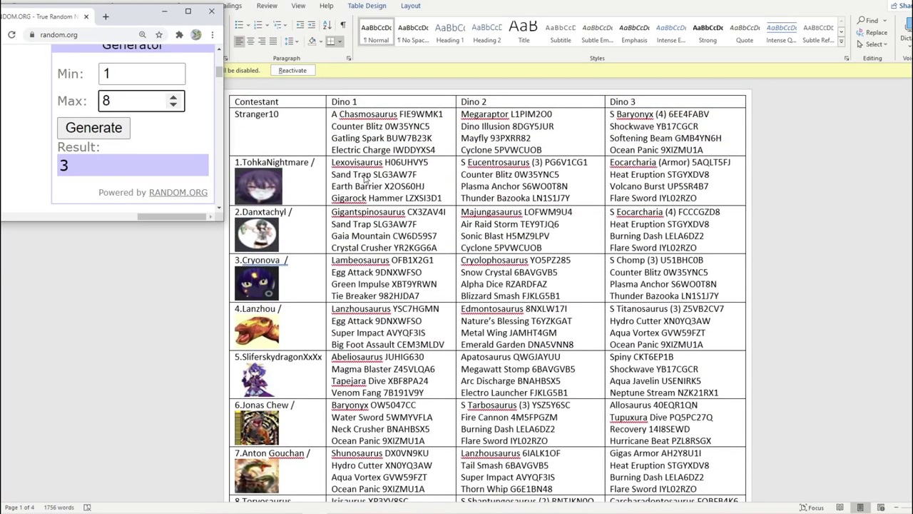
{"action": "scroll", "coordinate": [349, 163], "scroll_direction": "down", "scroll_amount": 1}
{"action": "scroll", "coordinate": [325, 152], "scroll_direction": "down", "scroll_amount": 3}
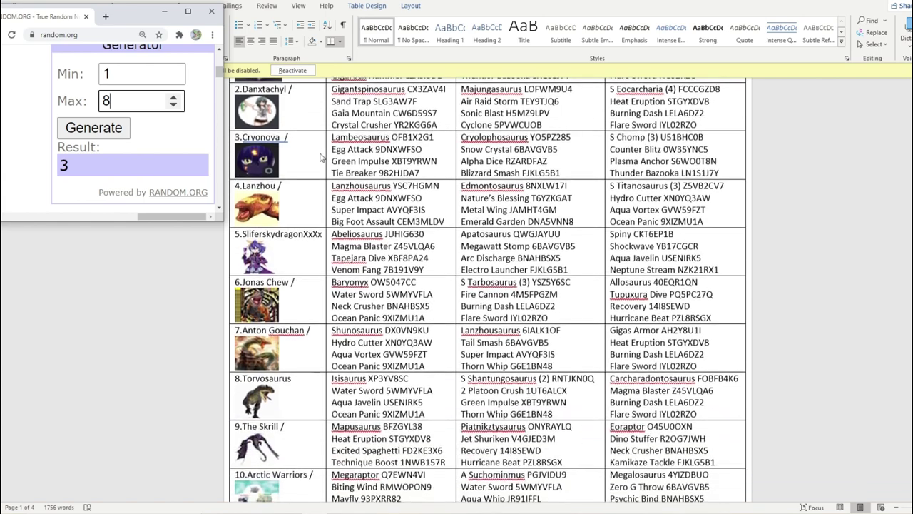
{"action": "scroll", "coordinate": [309, 238], "scroll_direction": "down", "scroll_amount": 5}
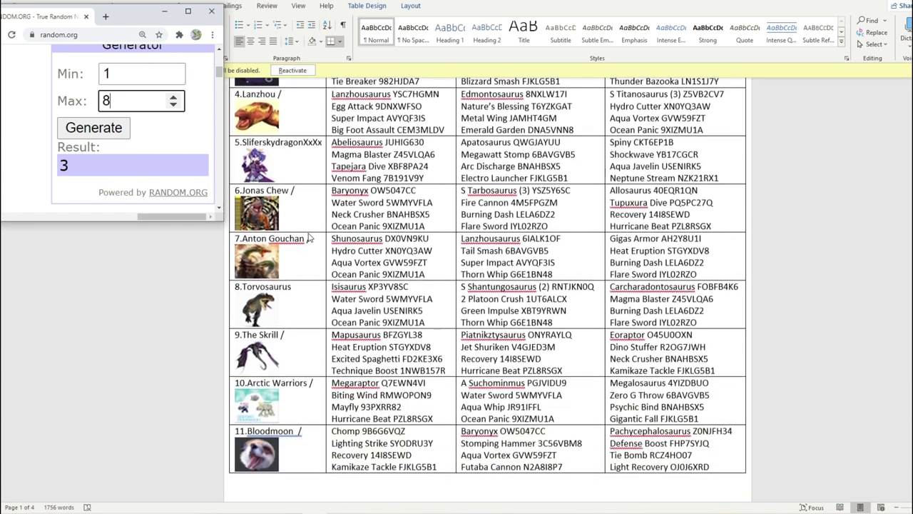
{"action": "scroll", "coordinate": [304, 231], "scroll_direction": "down", "scroll_amount": 5}
{"action": "scroll", "coordinate": [303, 225], "scroll_direction": "down", "scroll_amount": 10}
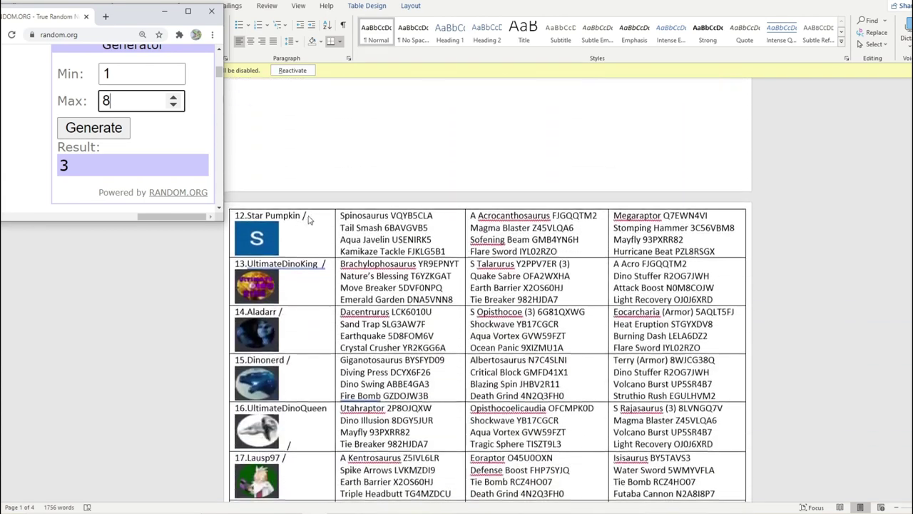
{"action": "scroll", "coordinate": [309, 209], "scroll_direction": "down", "scroll_amount": 4}
{"action": "scroll", "coordinate": [311, 225], "scroll_direction": "down", "scroll_amount": 10}
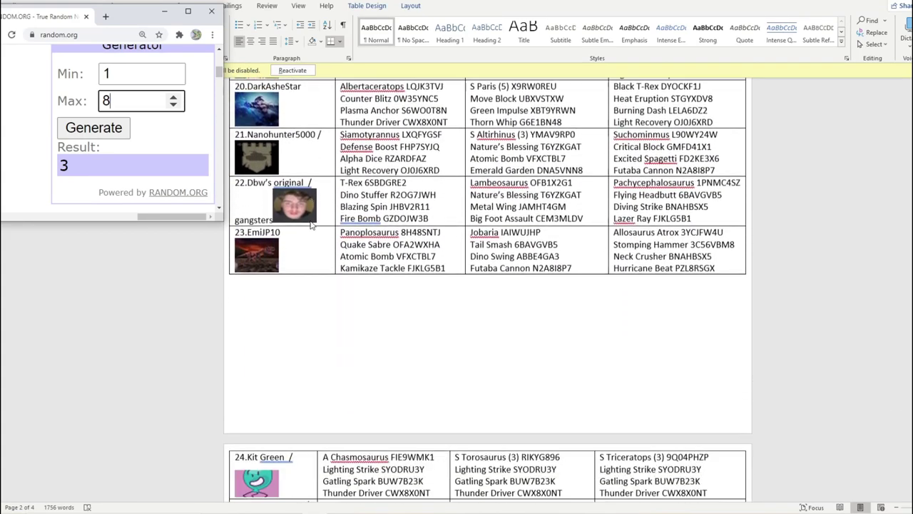
{"action": "scroll", "coordinate": [309, 223], "scroll_direction": "down", "scroll_amount": 10}
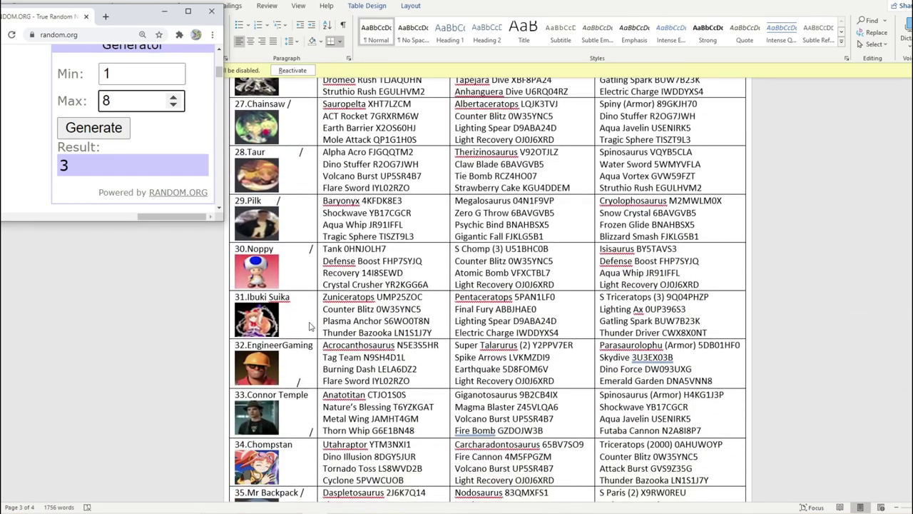
{"action": "scroll", "coordinate": [299, 323], "scroll_direction": "down", "scroll_amount": 10}
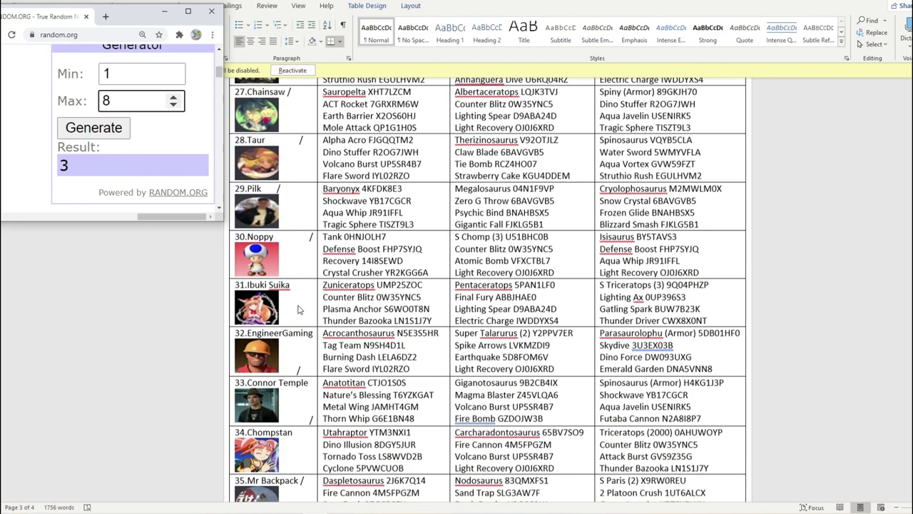
{"action": "scroll", "coordinate": [288, 290], "scroll_direction": "down", "scroll_amount": 7}
{"action": "left_click", "coordinate": [392, 457]}
{"action": "scroll", "coordinate": [392, 457], "scroll_direction": "up", "scroll_amount": 20}
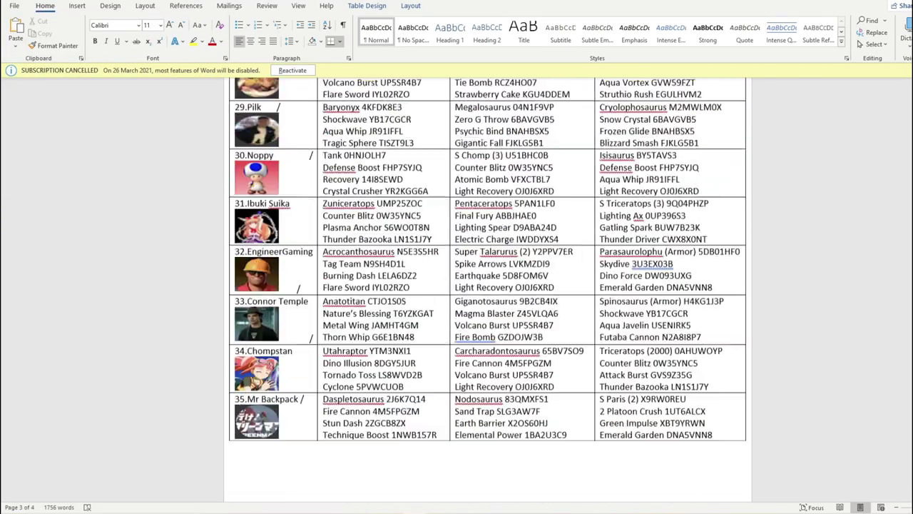
{"action": "key", "text": "alt+Tab"}
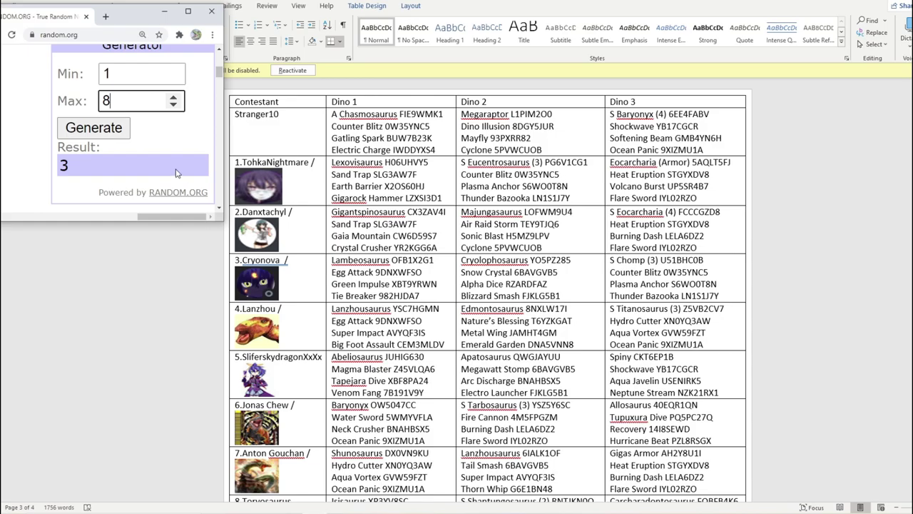
{"action": "left_click", "coordinate": [118, 135]}
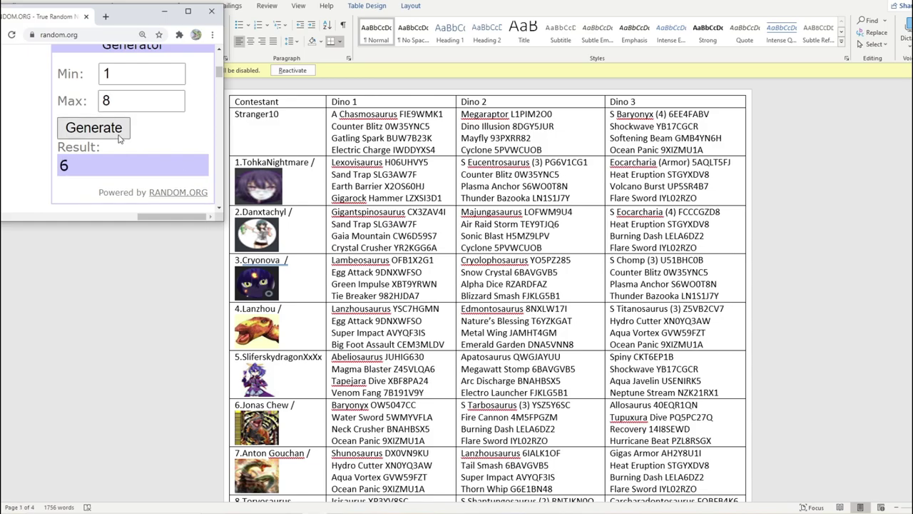
- Copy contestant 31's name, 'Ibuki Suika', from the Word roster table
{"action": "scroll", "coordinate": [488, 285], "scroll_direction": "down", "scroll_amount": 20}
{"action": "key", "text": "alt+Tab"}
{"action": "scroll", "coordinate": [289, 272], "scroll_direction": "down", "scroll_amount": 15}
{"action": "scroll", "coordinate": [288, 273], "scroll_direction": "up", "scroll_amount": 6}
{"action": "scroll", "coordinate": [288, 273], "scroll_direction": "up", "scroll_amount": 7}
{"action": "left_click", "coordinate": [303, 205]}
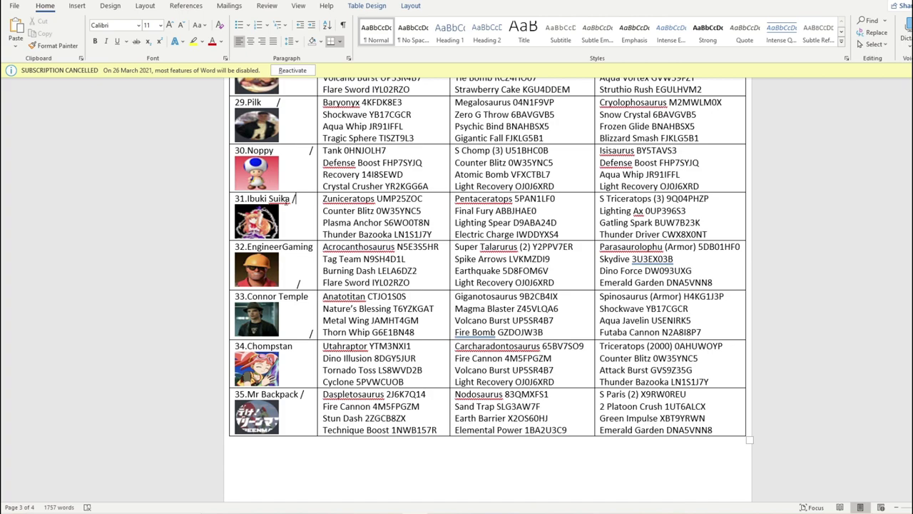
{"action": "left_click_drag", "start_coordinate": [289, 199], "coordinate": [246, 199]}
{"action": "right_click", "coordinate": [254, 198]}
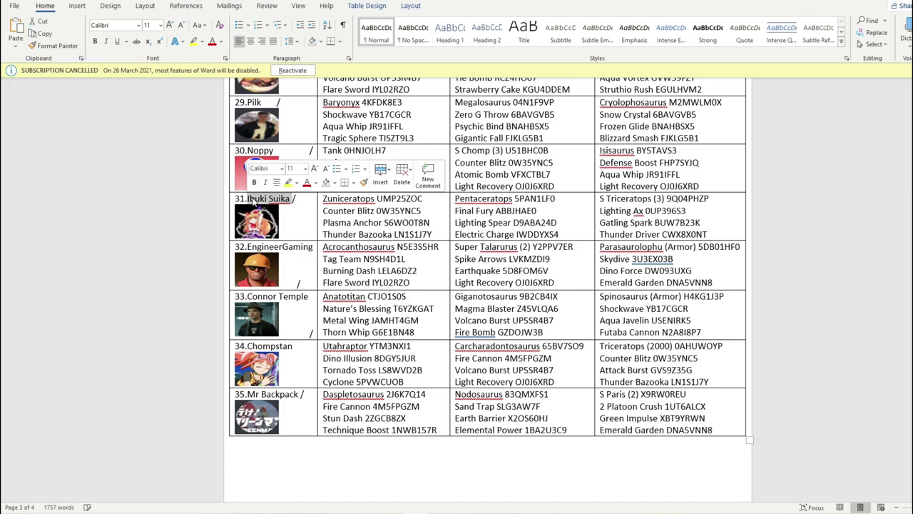
{"action": "left_click", "coordinate": [283, 219]}
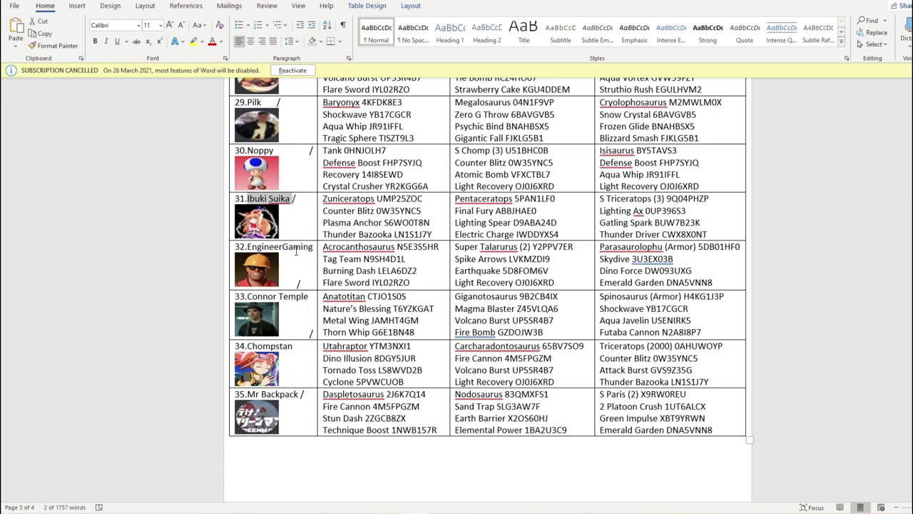
- Paste Ibuki Suika into cell C8, Group A's sixth slot
{"action": "key", "text": "alt+Tab"}
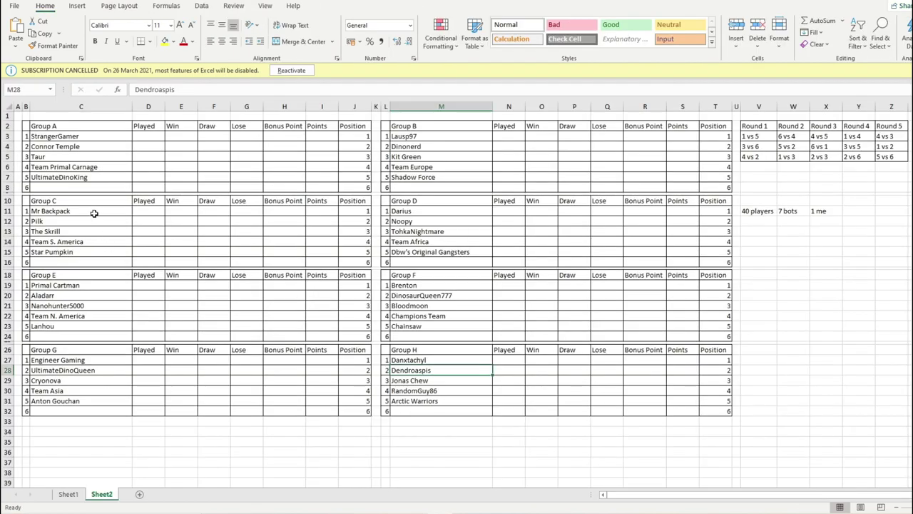
{"action": "right_click", "coordinate": [84, 187]}
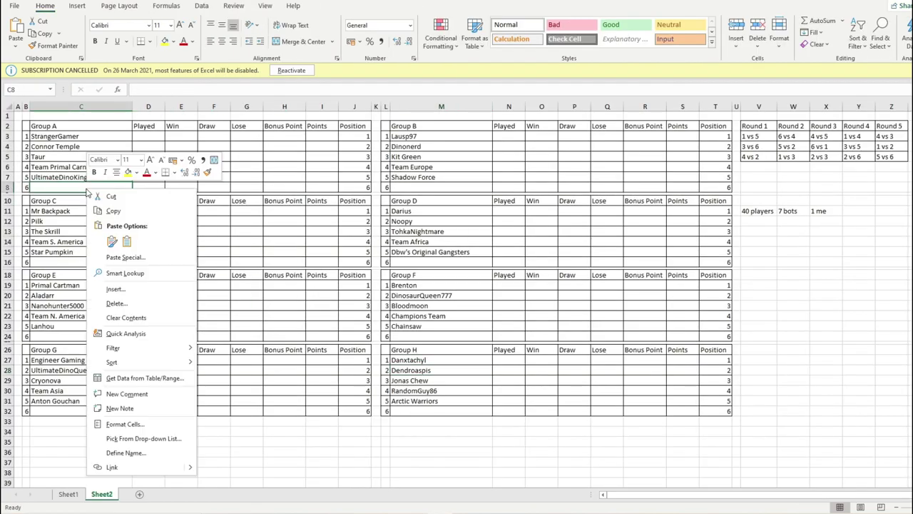
{"action": "left_click", "coordinate": [127, 241]}
{"action": "left_click", "coordinate": [107, 221]}
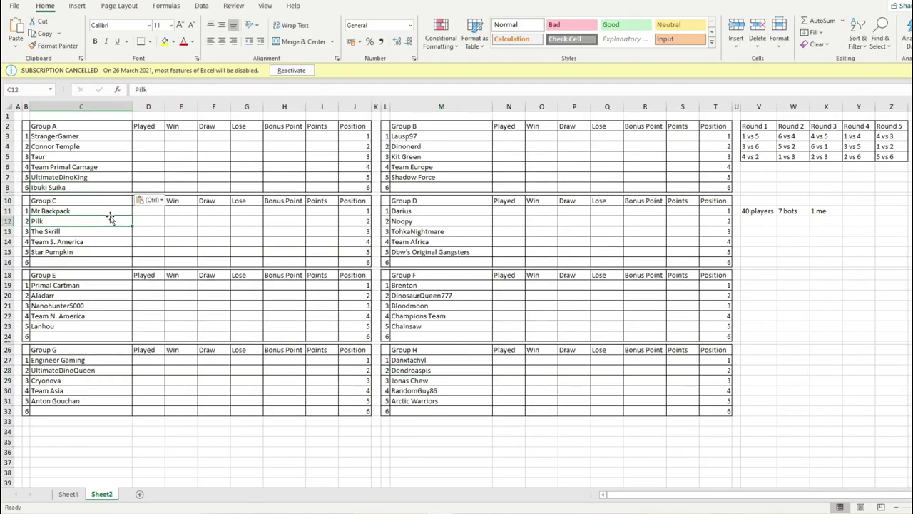
- Point out Group A entrants Team Primal Carnage, UltimateDinoKing, Connor Temple and Taur
{"action": "left_click", "coordinate": [67, 165]}
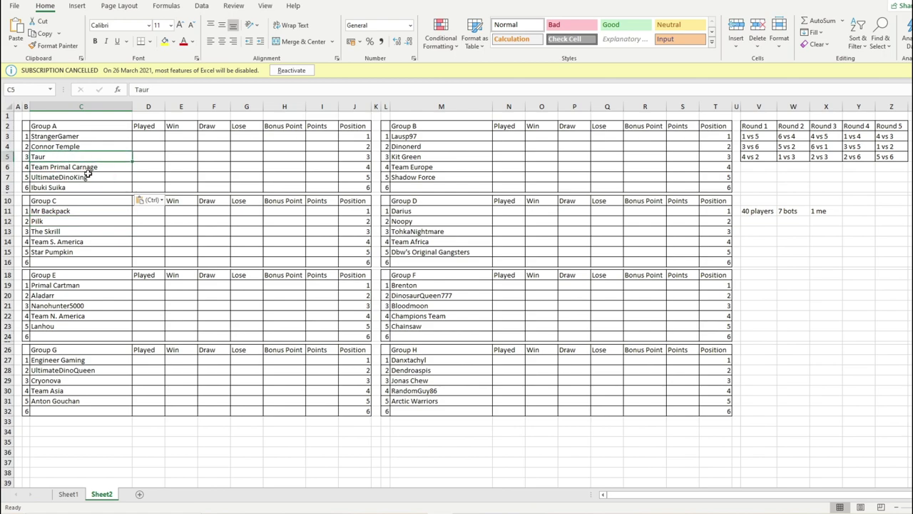
{"action": "left_click", "coordinate": [87, 177]}
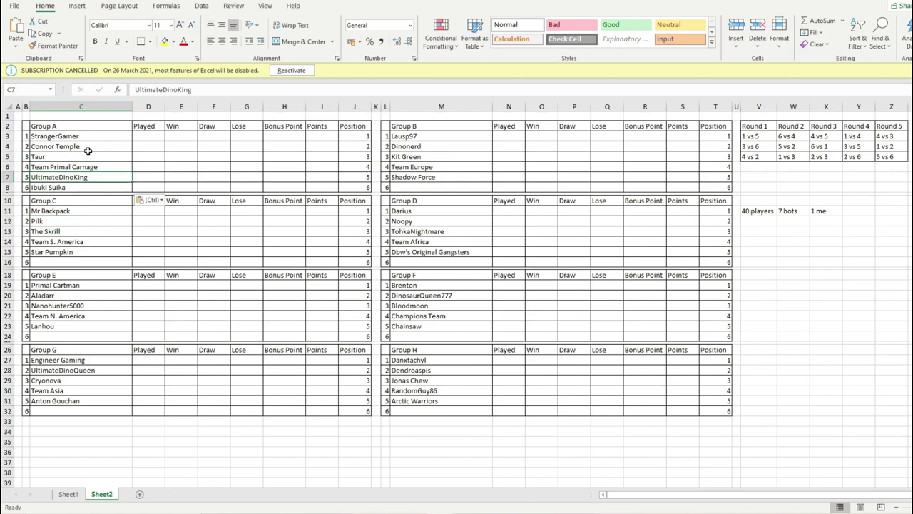
{"action": "left_click", "coordinate": [77, 166]}
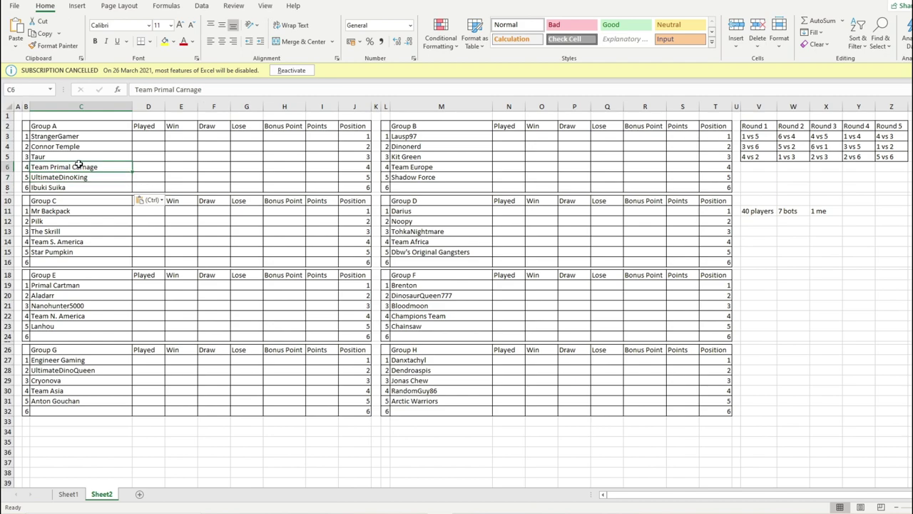
{"action": "left_click", "coordinate": [86, 150]}
{"action": "left_click", "coordinate": [97, 167]}
{"action": "left_click", "coordinate": [105, 154]}
{"action": "left_click", "coordinate": [379, 509]}
{"action": "scroll", "coordinate": [388, 307], "scroll_direction": "down", "scroll_amount": 3}
{"action": "scroll", "coordinate": [389, 307], "scroll_direction": "up", "scroll_amount": 1}
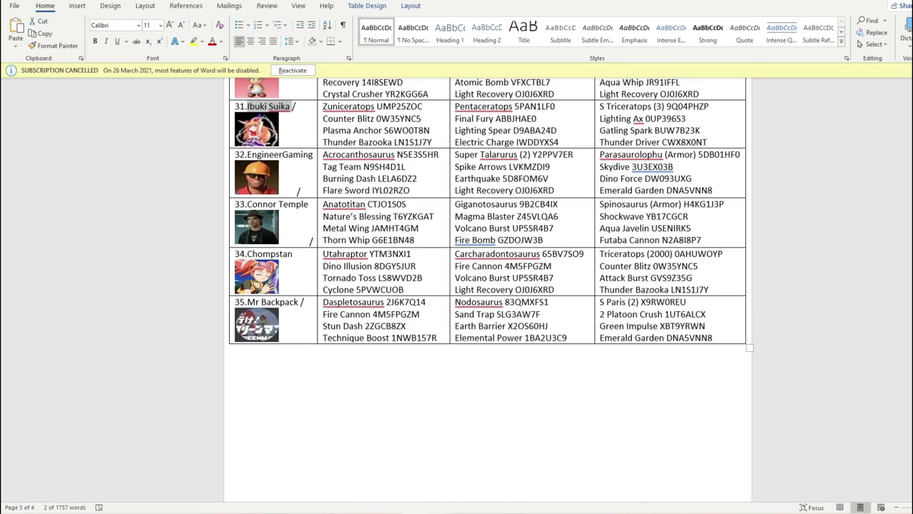
{"action": "mouse_move", "coordinate": [421, 509]}
{"action": "left_click", "coordinate": [422, 477]}
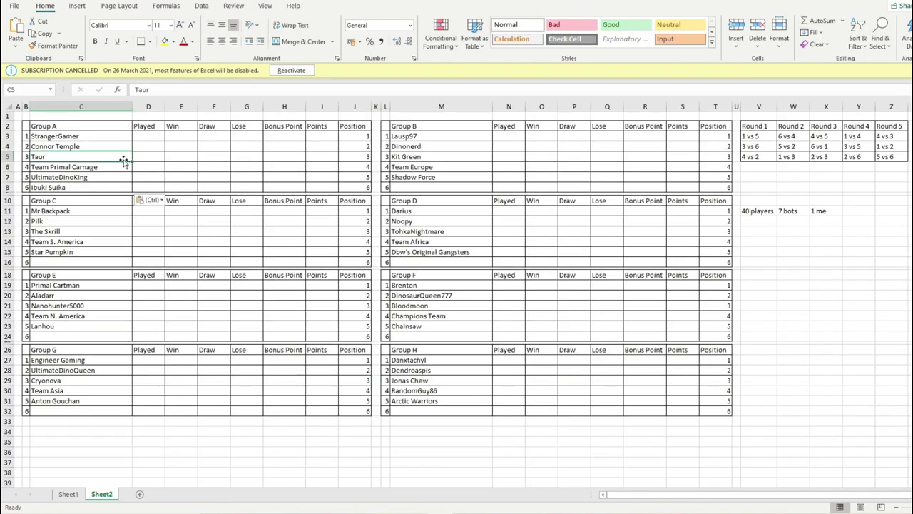
- Walk through Group A's entrants, pairing Team Primal Carnage against Connor Temple
{"action": "left_click", "coordinate": [92, 177]}
{"action": "left_click", "coordinate": [99, 135]}
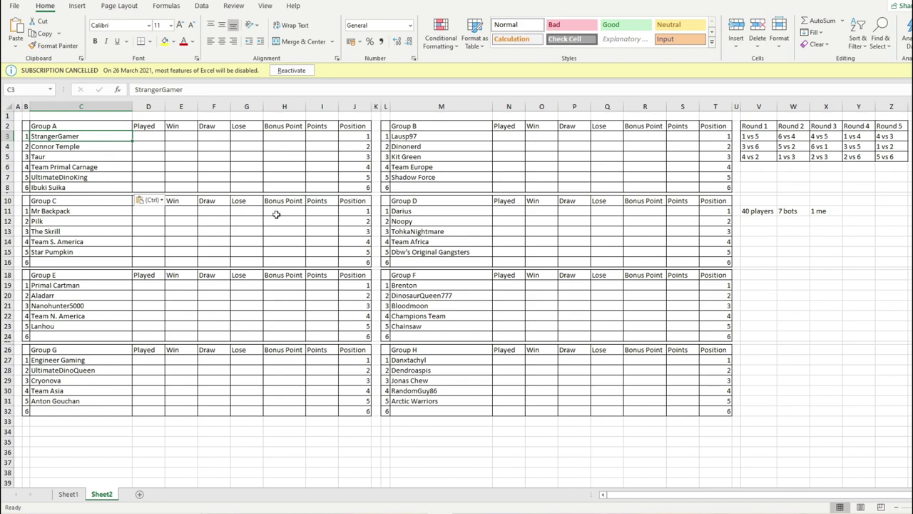
{"action": "left_click", "coordinate": [411, 181]}
{"action": "left_click", "coordinate": [420, 185]}
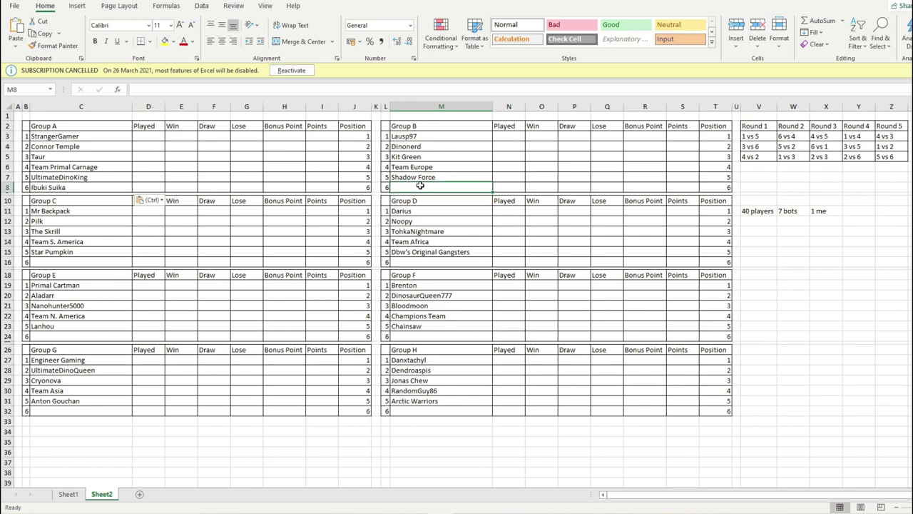
{"action": "left_click", "coordinate": [109, 189]}
{"action": "left_click", "coordinate": [107, 180]}
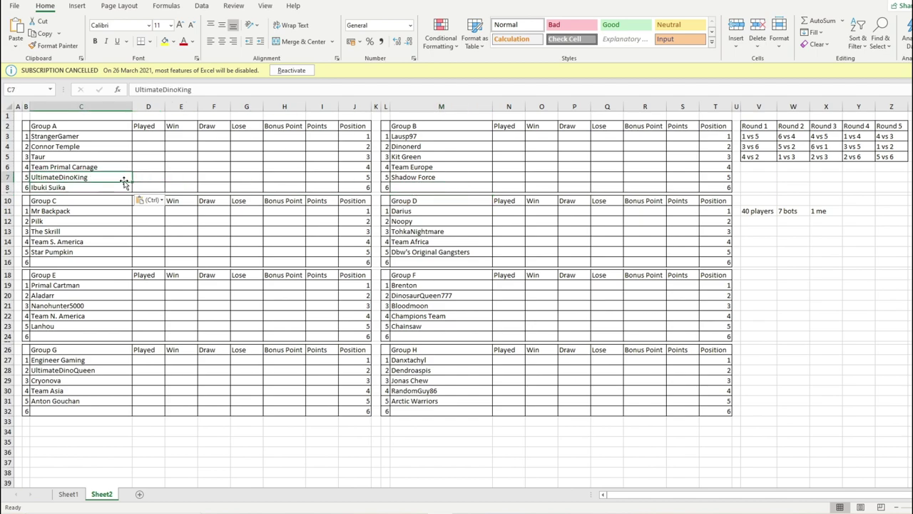
{"action": "left_click", "coordinate": [100, 146]}
{"action": "left_click", "coordinate": [100, 155]}
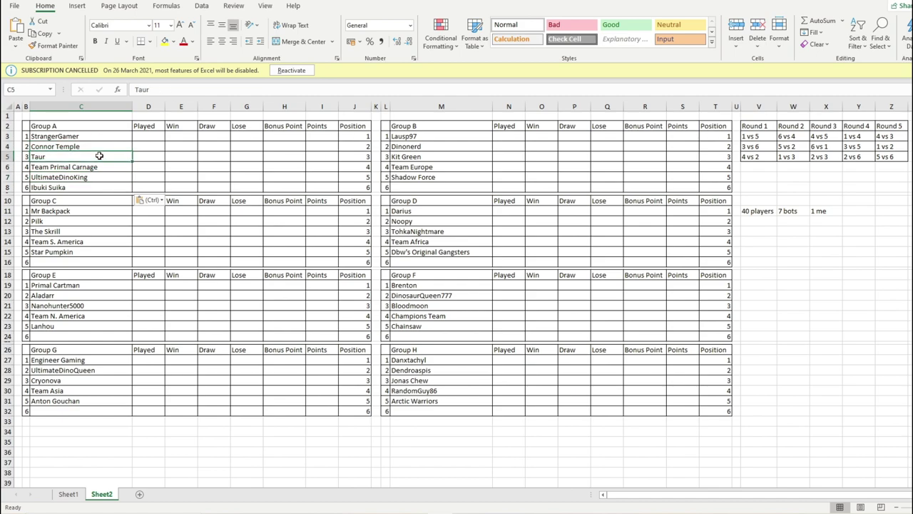
{"action": "left_click", "coordinate": [112, 177]}
{"action": "left_click", "coordinate": [93, 167]}
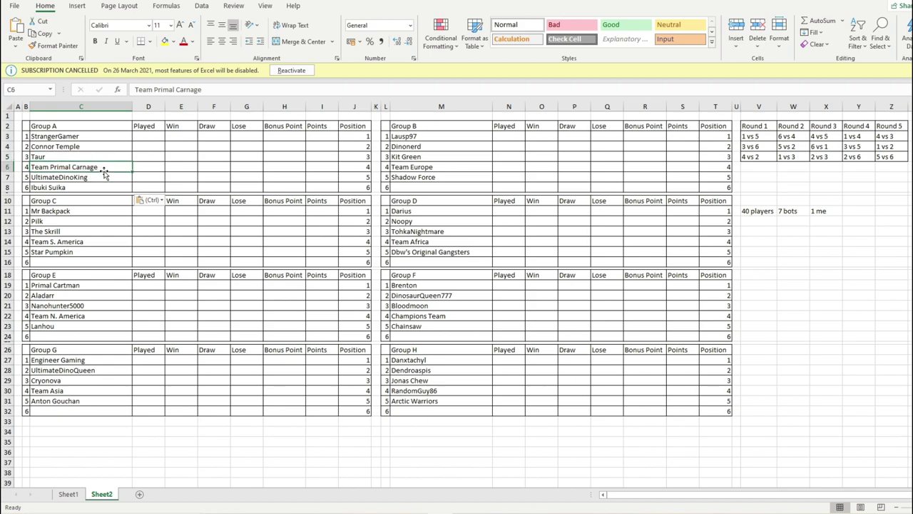
{"action": "left_click", "coordinate": [98, 146]}
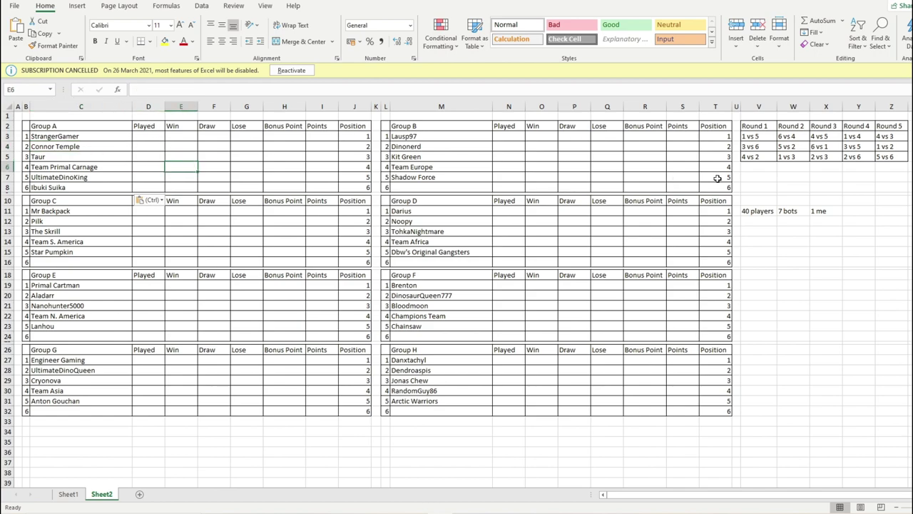
- Show the round 1 pairing 1 vs 5: StrangerGamer against UltimateDinoKing, then Taur
{"action": "left_click", "coordinate": [762, 137]}
{"action": "left_click", "coordinate": [97, 137]}
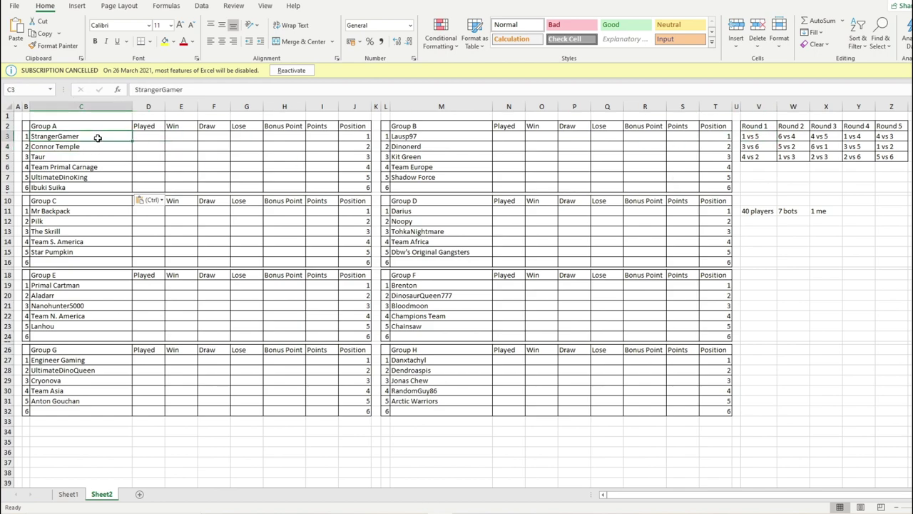
{"action": "left_click", "coordinate": [97, 177]}
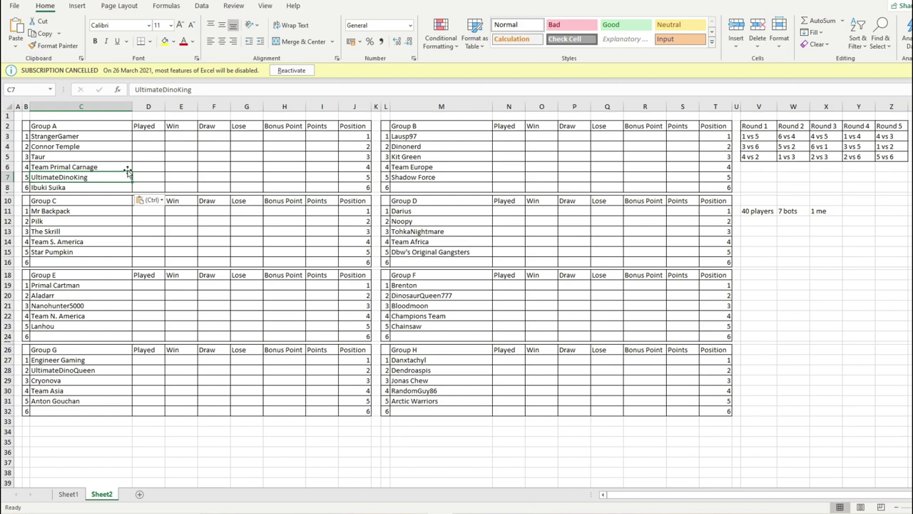
{"action": "left_click", "coordinate": [92, 156]}
{"action": "left_click", "coordinate": [93, 193]}
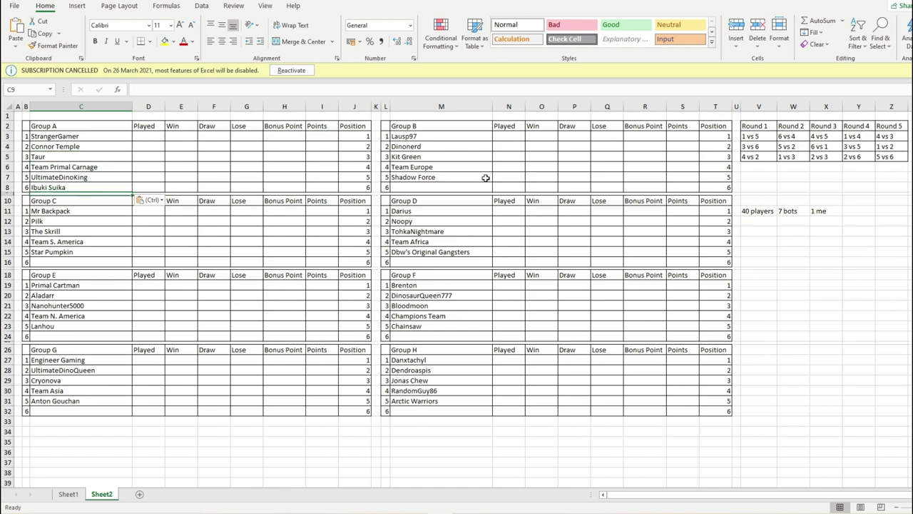
{"action": "left_click", "coordinate": [441, 193]}
{"action": "left_click", "coordinate": [444, 200]}
{"action": "left_click", "coordinate": [438, 178]}
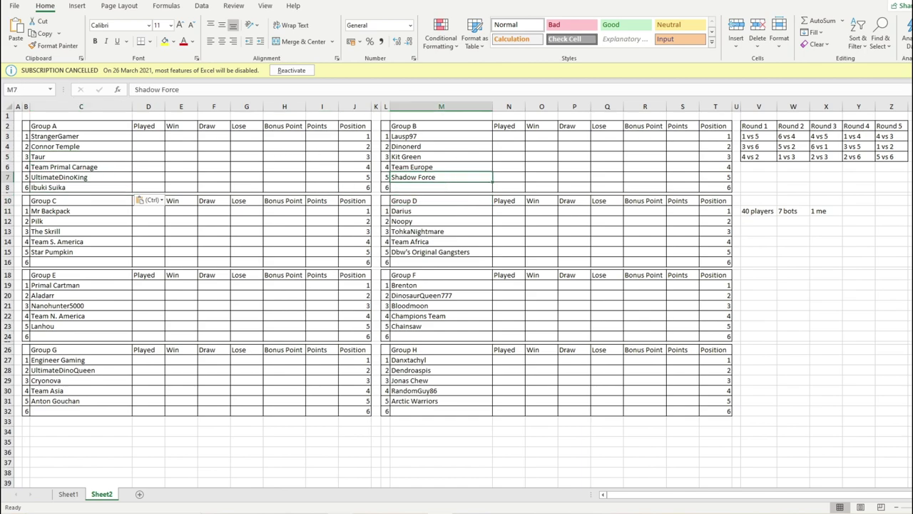
- Lower the random.org maximum to 7 and generate a new 1–7 draw
{"action": "key", "text": "alt+Tab"}
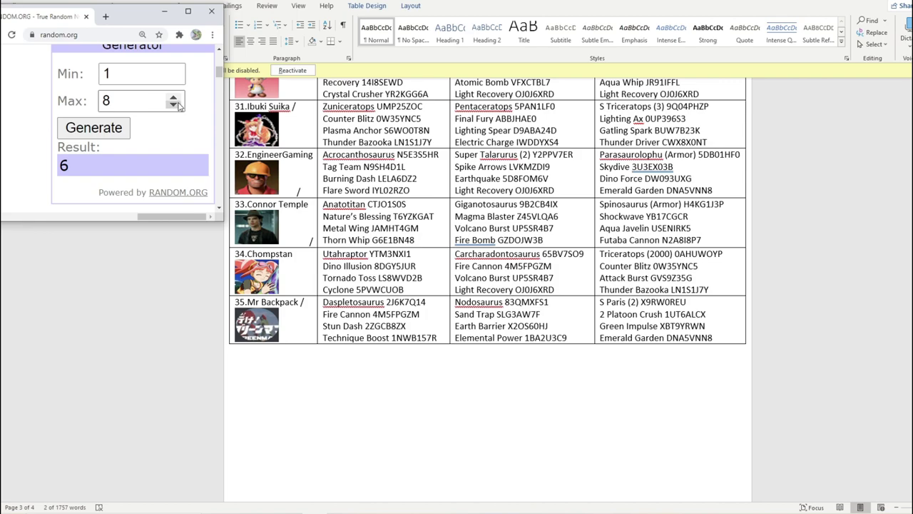
{"action": "left_click", "coordinate": [173, 105]}
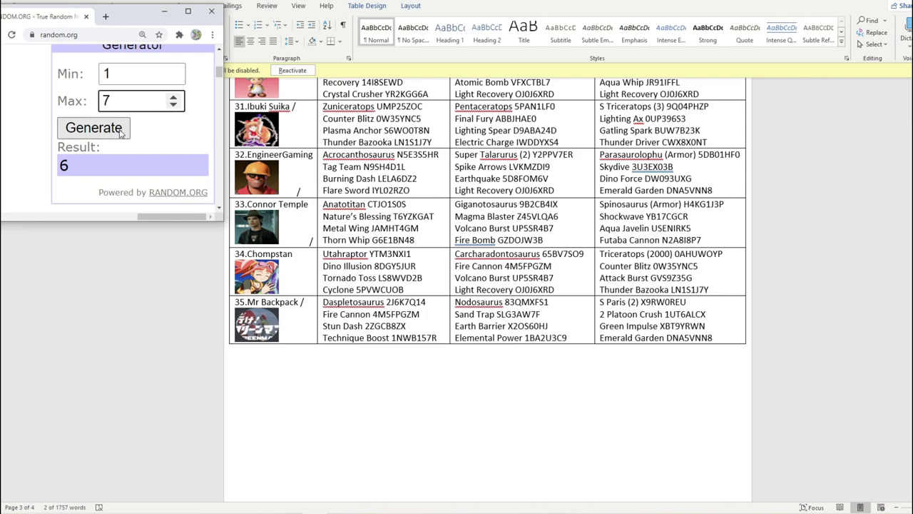
{"action": "left_click", "coordinate": [121, 133]}
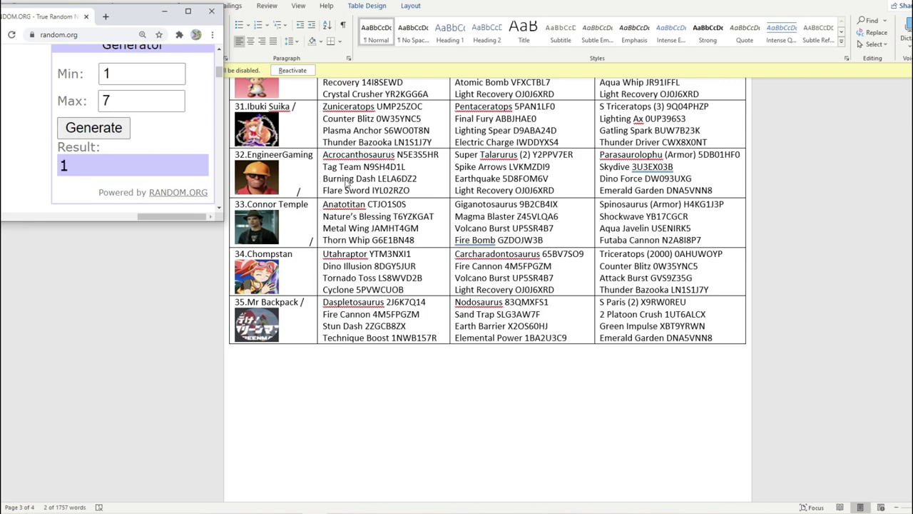
{"action": "scroll", "coordinate": [317, 274], "scroll_direction": "up", "scroll_amount": 15}
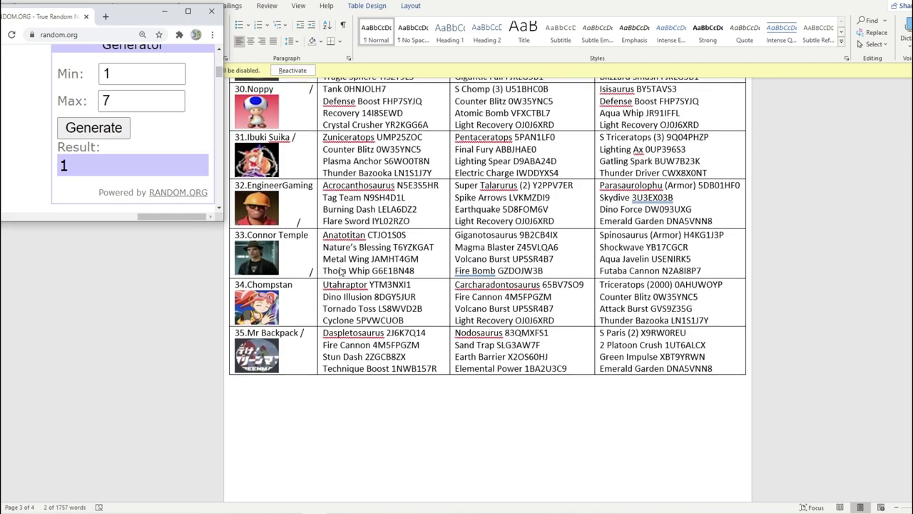
{"action": "scroll", "coordinate": [330, 261], "scroll_direction": "up", "scroll_amount": 10}
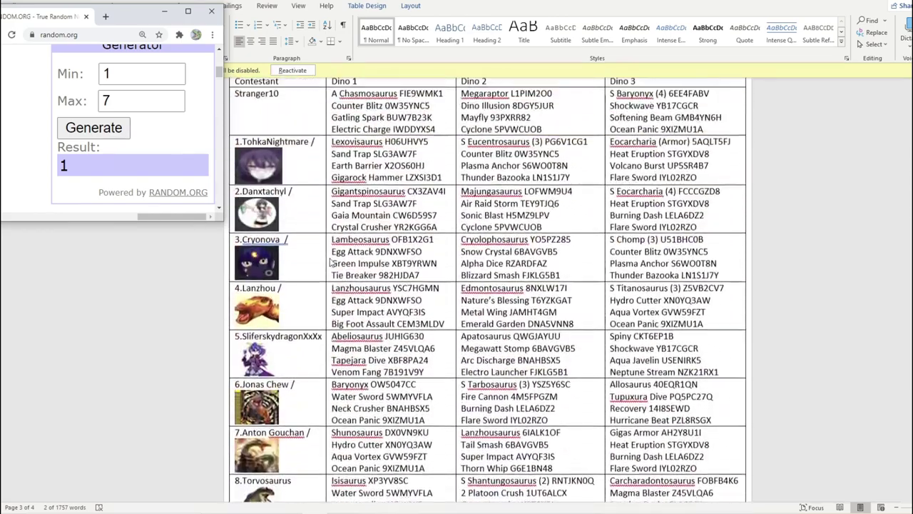
{"action": "scroll", "coordinate": [298, 252], "scroll_direction": "down", "scroll_amount": 1}
{"action": "scroll", "coordinate": [298, 251], "scroll_direction": "down", "scroll_amount": 1}
{"action": "left_click", "coordinate": [309, 253]}
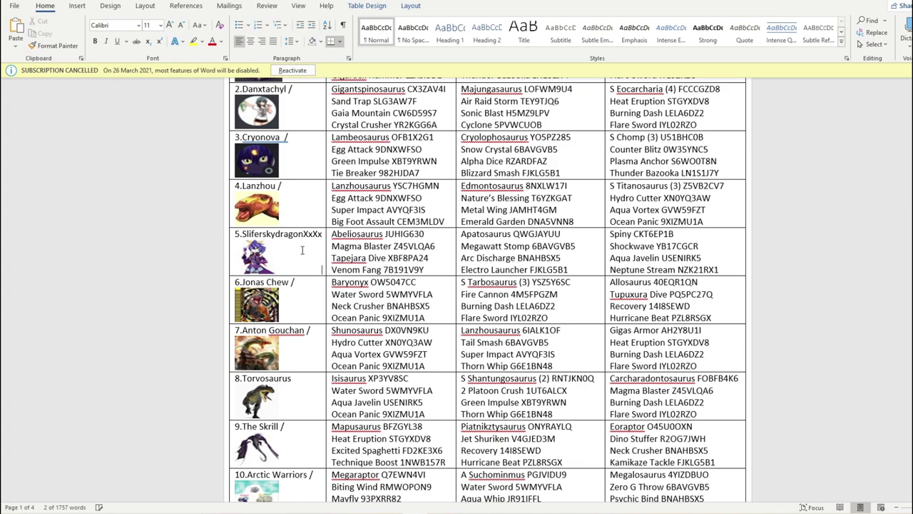
{"action": "left_click_drag", "start_coordinate": [242, 232], "coordinate": [322, 234]}
{"action": "right_click", "coordinate": [308, 235]}
{"action": "left_click", "coordinate": [335, 258]}
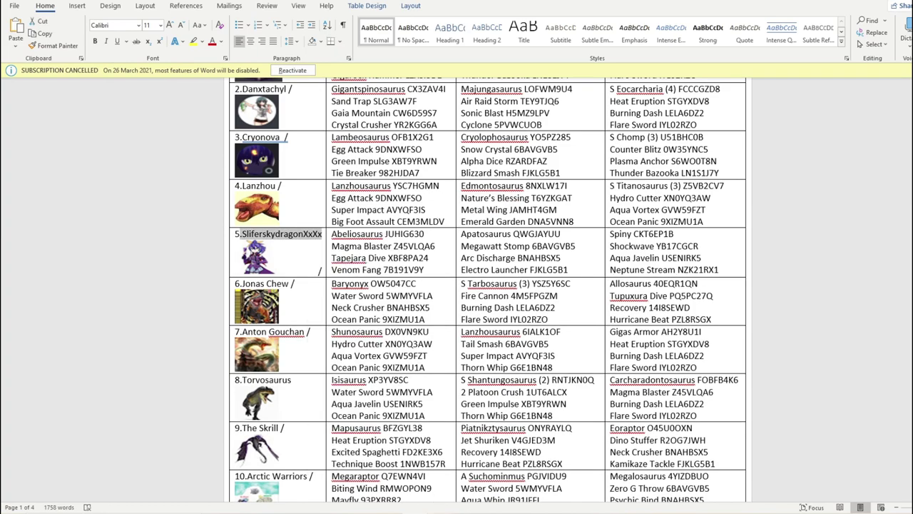
{"action": "key", "text": "alt+Tab"}
{"action": "left_click", "coordinate": [453, 194]}
{"action": "right_click", "coordinate": [456, 193]}
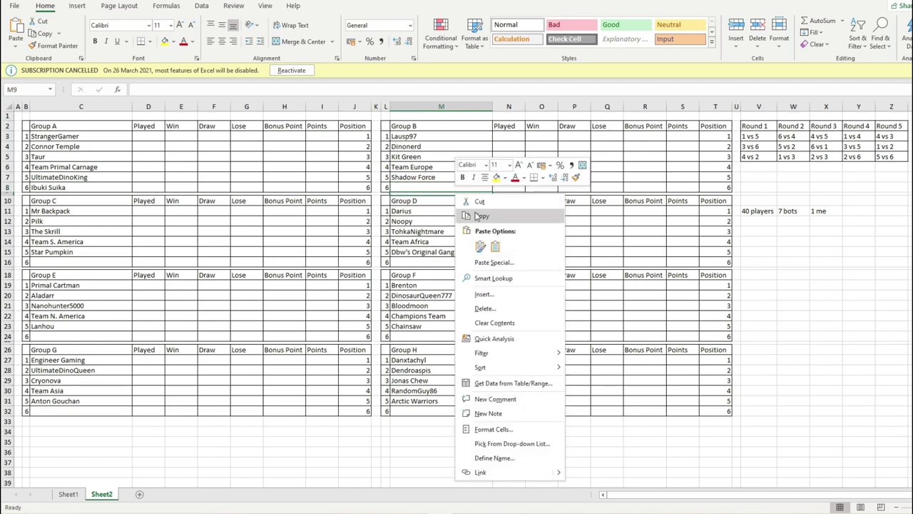
{"action": "right_click", "coordinate": [428, 188]}
{"action": "left_click", "coordinate": [463, 235]}
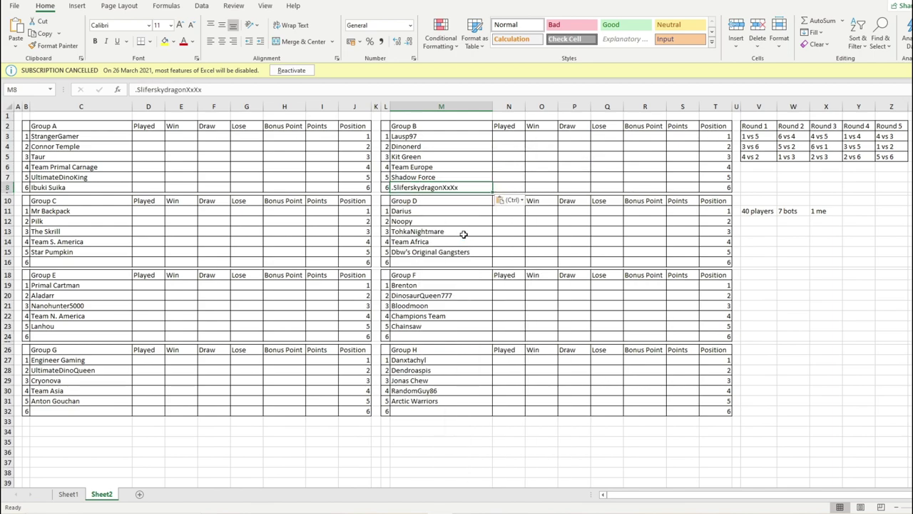
{"action": "double_click", "coordinate": [395, 187]}
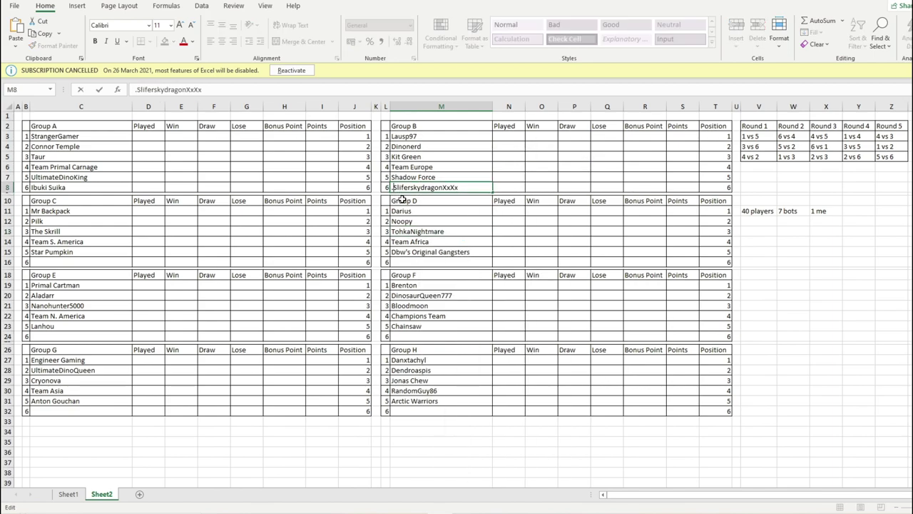
{"action": "key", "text": "BackSpace"}
{"action": "left_click", "coordinate": [407, 200]}
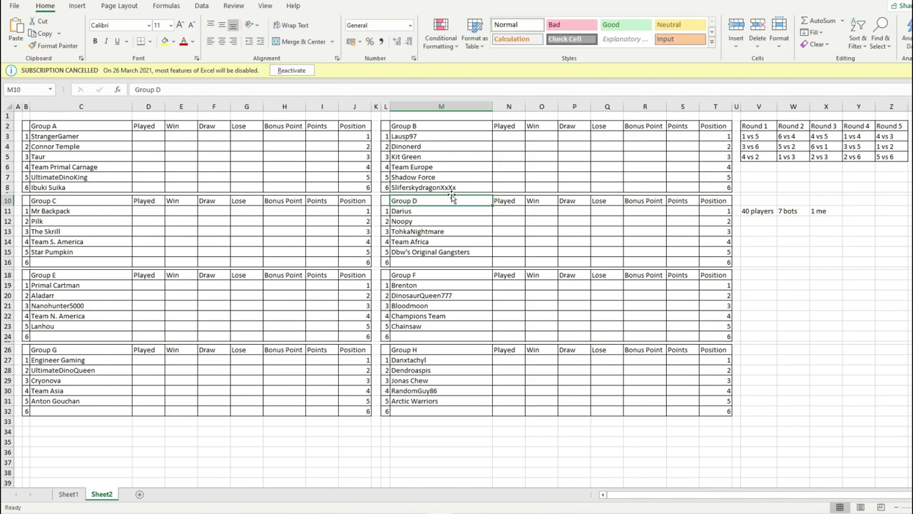
- Check Group B's Dinonerd entry, then return to the Word roster and number generator
{"action": "left_click", "coordinate": [458, 152]}
{"action": "left_click", "coordinate": [452, 139]}
{"action": "left_click", "coordinate": [452, 147]}
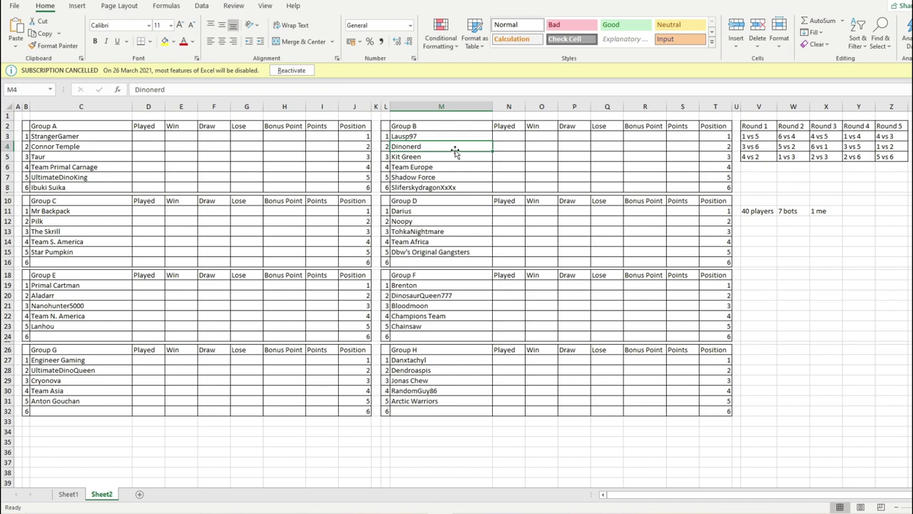
{"action": "left_click", "coordinate": [394, 510]}
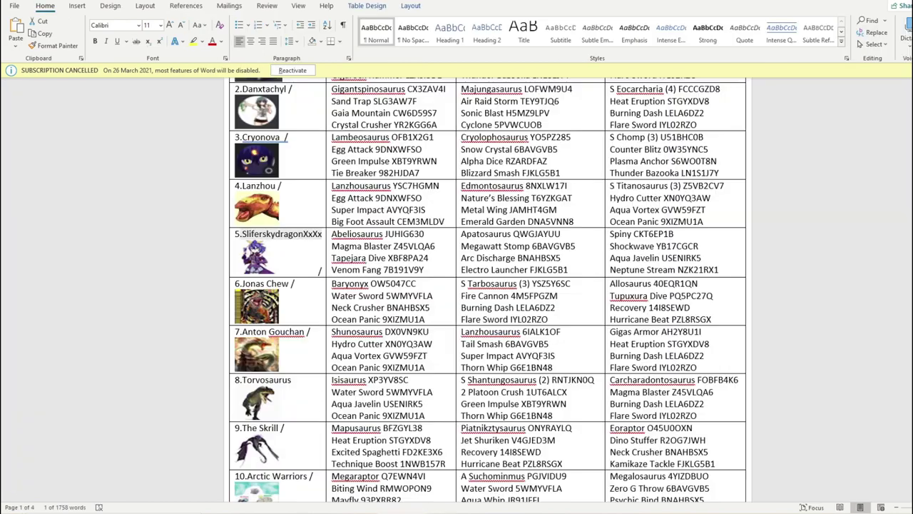
{"action": "left_click", "coordinate": [306, 511]}
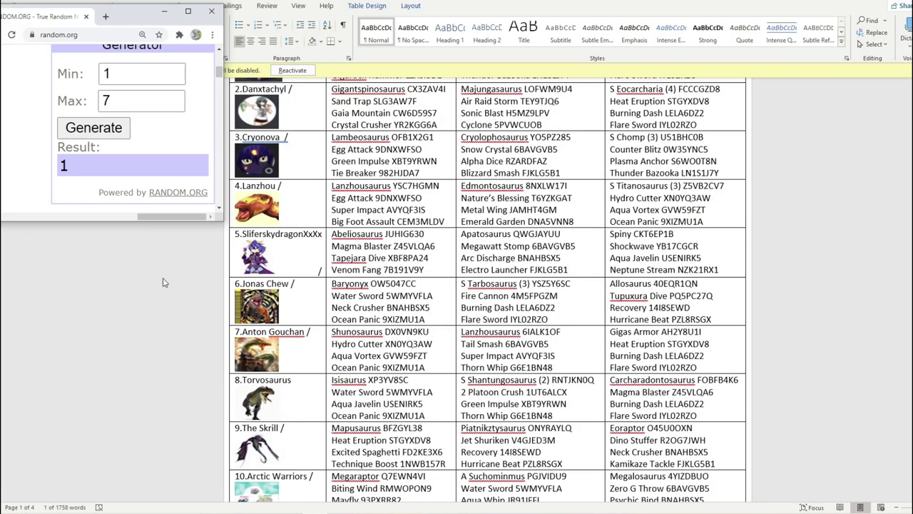
- Set the random.org maximum to 6 and generate a new 1–6 draw
{"action": "double_click", "coordinate": [172, 107]}
{"action": "type", "text": "6"}
{"action": "left_click", "coordinate": [107, 132]}
- Mark contestant 8, Torvosaurus, as placed with a slash in the Word list
{"action": "scroll", "coordinate": [310, 189], "scroll_direction": "up", "scroll_amount": 3}
{"action": "scroll", "coordinate": [309, 179], "scroll_direction": "down", "scroll_amount": 10}
{"action": "double_click", "coordinate": [308, 265]}
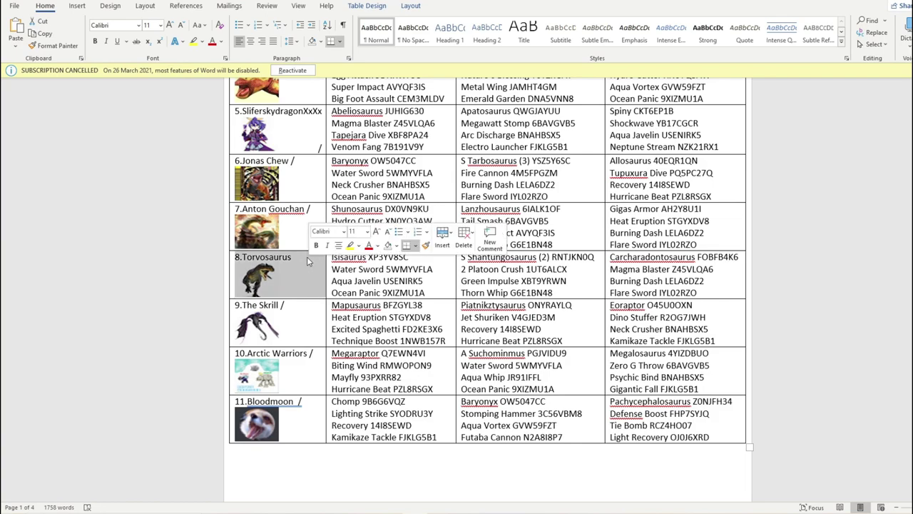
{"action": "left_click", "coordinate": [306, 258]}
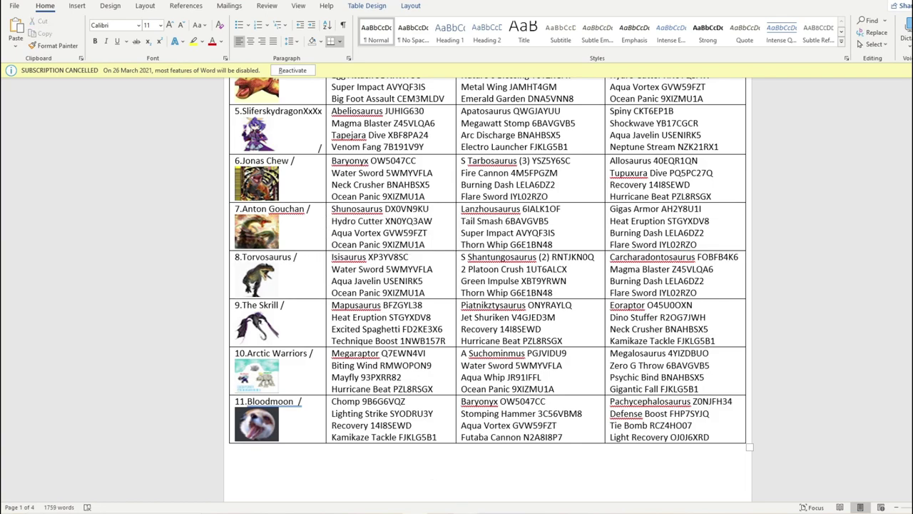
{"action": "key", "text": "alt+Tab"}
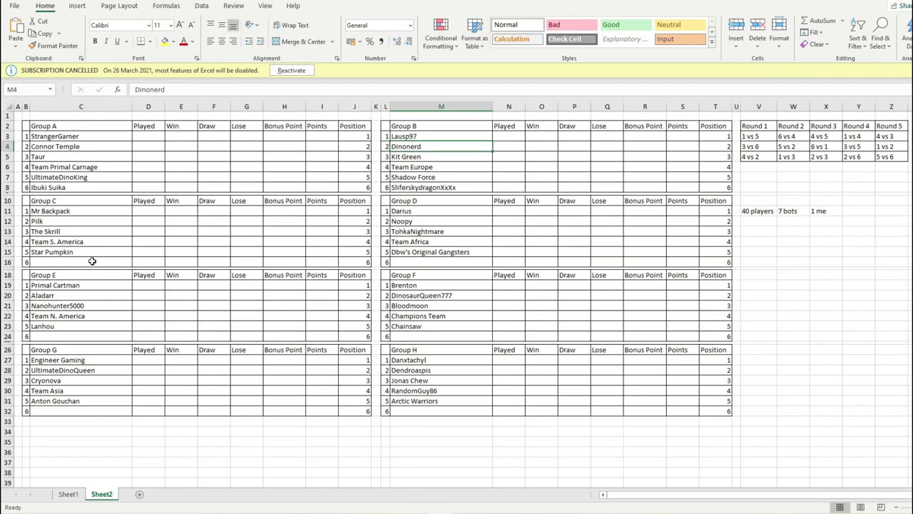
- Type Torvosaurus into C16 as Group C's sixth entrant
{"action": "left_click", "coordinate": [92, 261]}
{"action": "type", "text": "Tor"}
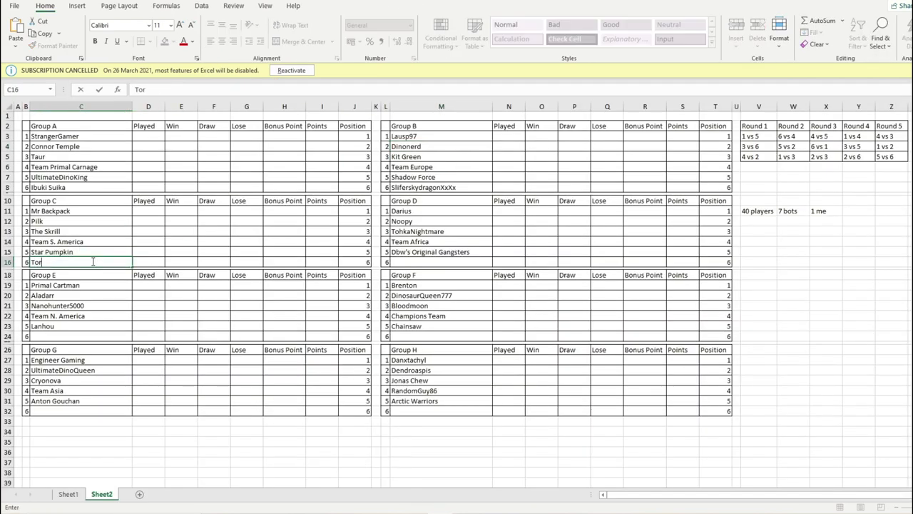
{"action": "type", "text": "vosaurus"}
{"action": "left_click", "coordinate": [104, 224]}
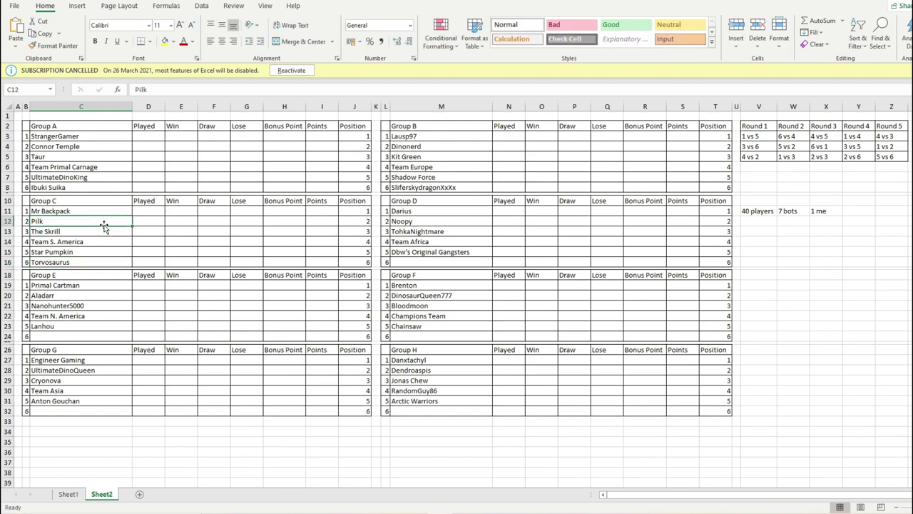
{"action": "left_click", "coordinate": [102, 263]}
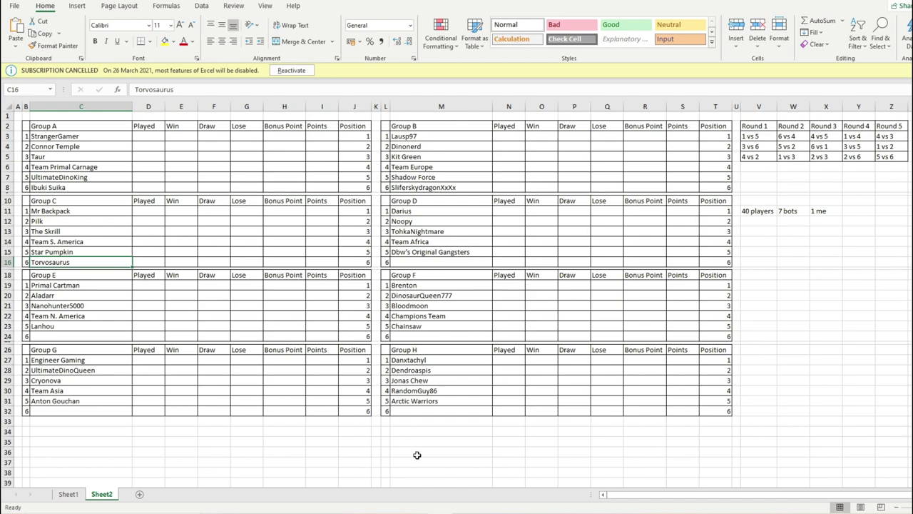
{"action": "left_click", "coordinate": [407, 260]}
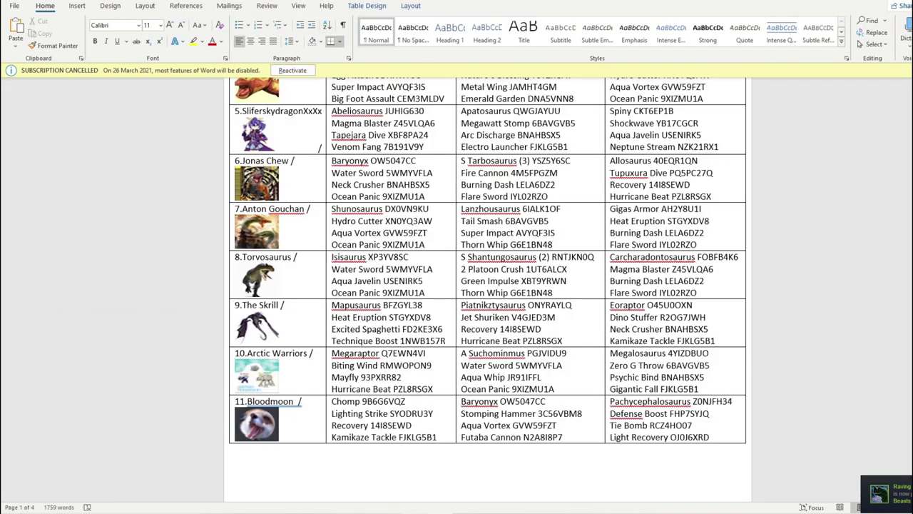
- Lower the random.org maximum to 5 and generate a new 1–5 draw
{"action": "key", "text": "alt+Tab"}
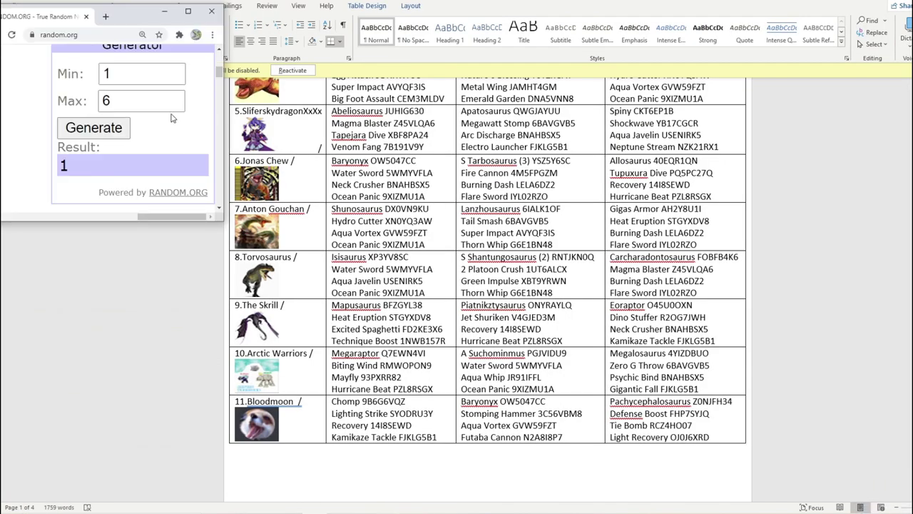
{"action": "left_click", "coordinate": [172, 105]}
{"action": "left_click", "coordinate": [107, 127]}
- Mark Chompstan as placed with a slash after its name in the Word list
{"action": "scroll", "coordinate": [372, 239], "scroll_direction": "up", "scroll_amount": 5}
{"action": "scroll", "coordinate": [351, 198], "scroll_direction": "down", "scroll_amount": 6}
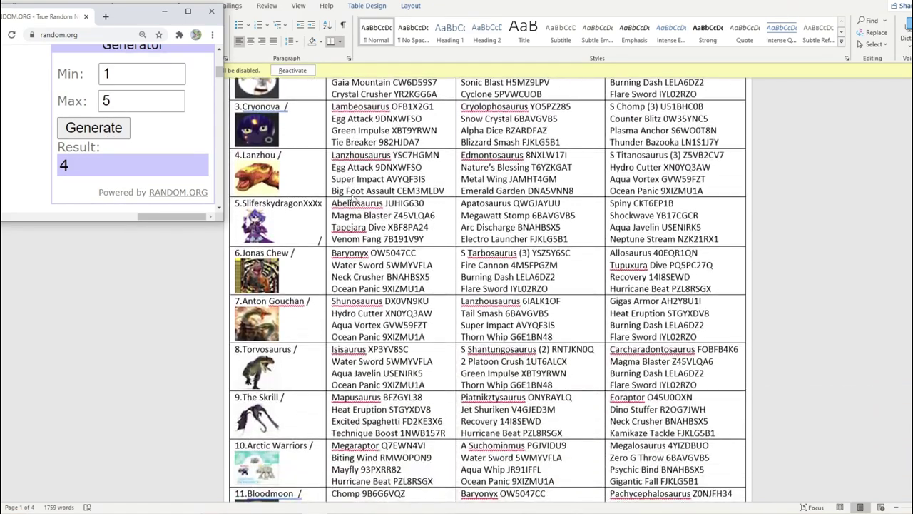
{"action": "scroll", "coordinate": [351, 199], "scroll_direction": "down", "scroll_amount": 8}
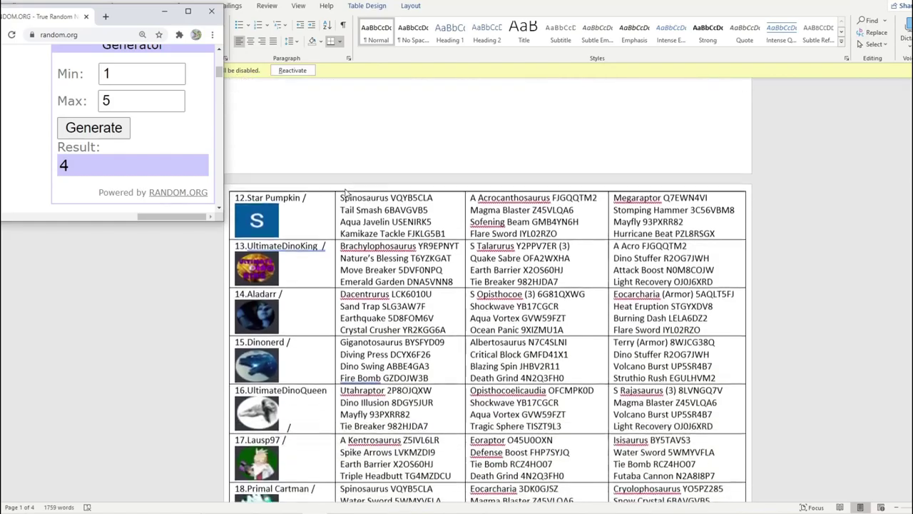
{"action": "scroll", "coordinate": [346, 193], "scroll_direction": "down", "scroll_amount": 5}
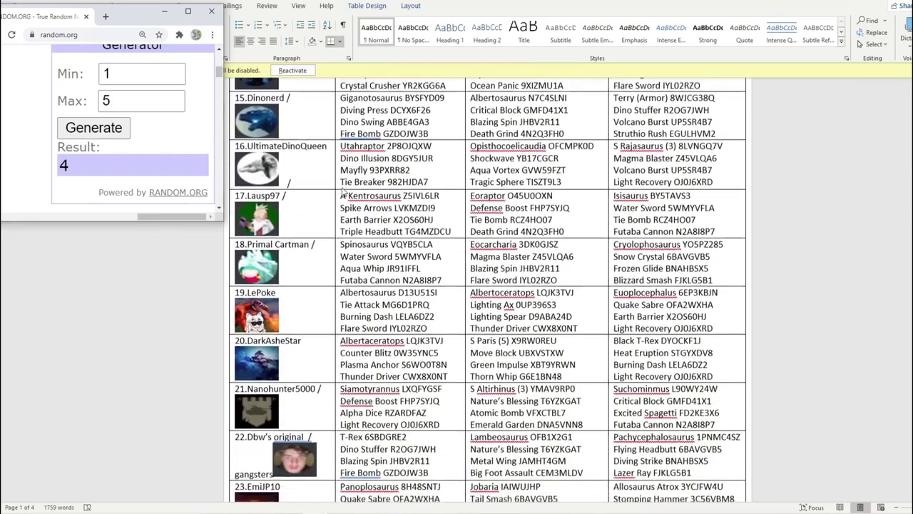
{"action": "scroll", "coordinate": [333, 234], "scroll_direction": "down", "scroll_amount": 10}
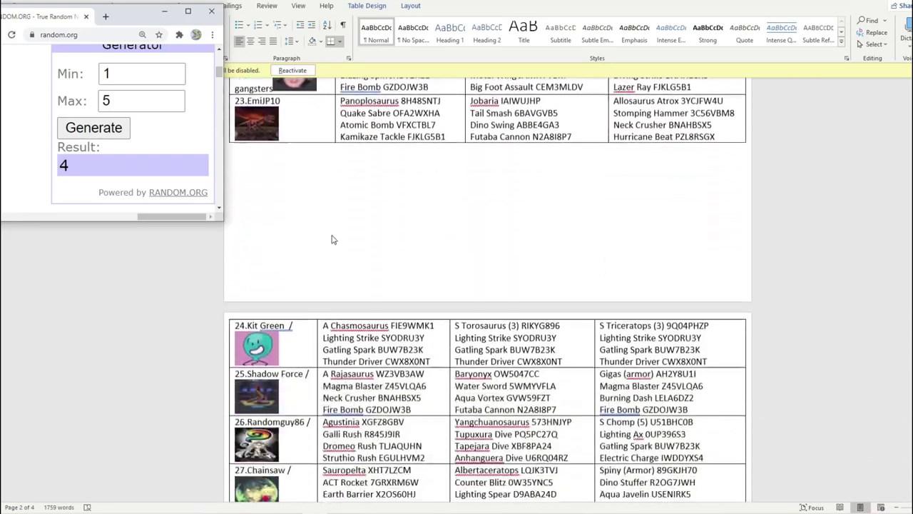
{"action": "scroll", "coordinate": [332, 238], "scroll_direction": "down", "scroll_amount": 10}
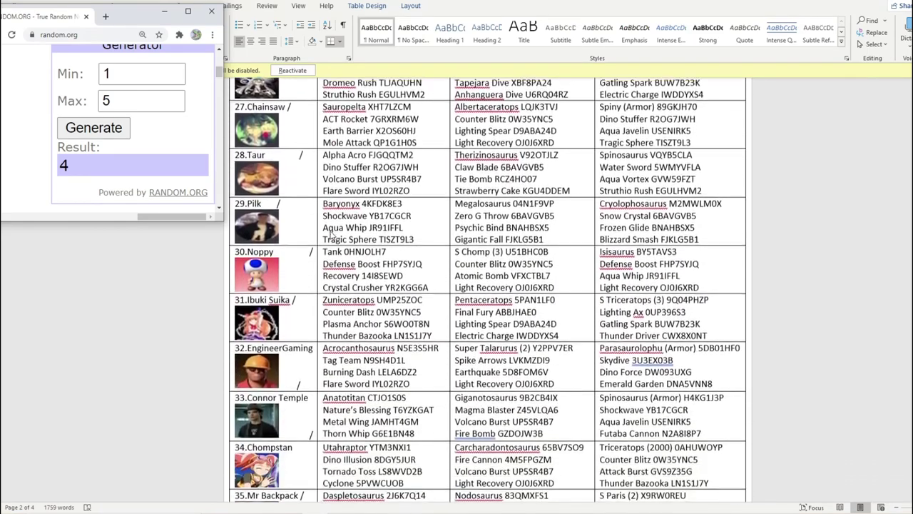
{"action": "scroll", "coordinate": [330, 234], "scroll_direction": "down", "scroll_amount": 4}
{"action": "left_click", "coordinate": [302, 234]}
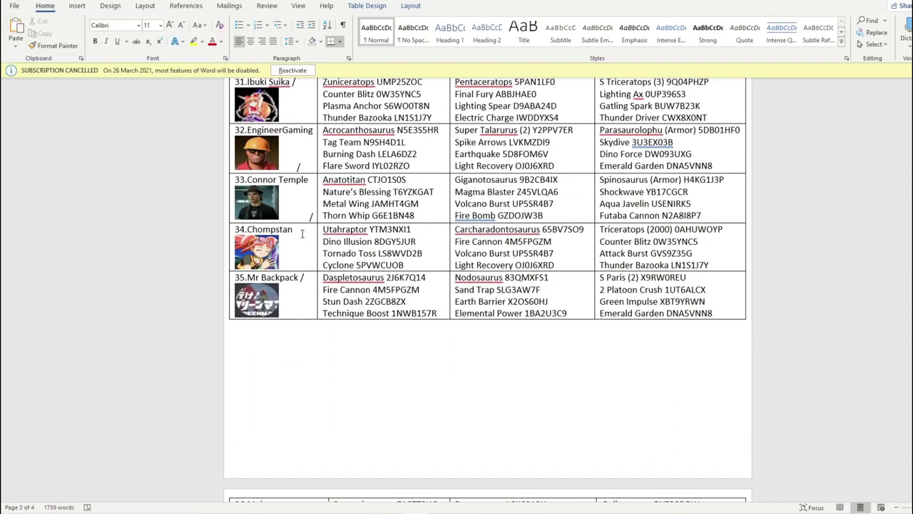
{"action": "type", "text": "/"}
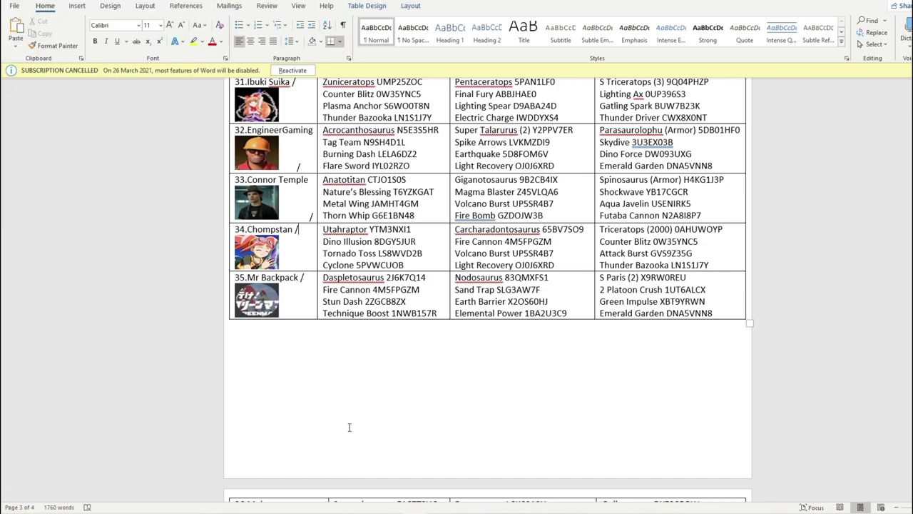
{"action": "scroll", "coordinate": [350, 426], "scroll_direction": "down", "scroll_amount": 3}
{"action": "scroll", "coordinate": [428, 492], "scroll_direction": "up", "scroll_amount": 3}
- Enter Chompstan into Group D's sixth slot in Excel and check the Noopy entry
{"action": "key", "text": "alt+Tab"}
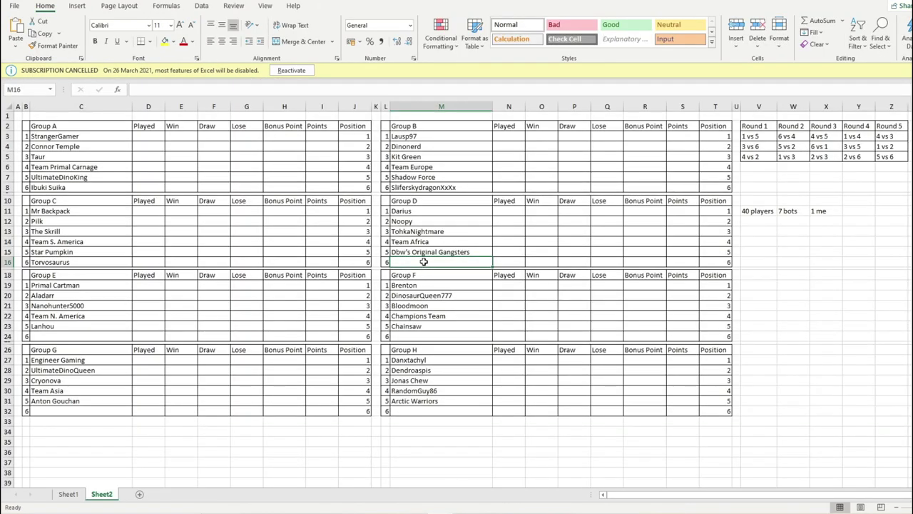
{"action": "type", "text": "\\Chompstan"}
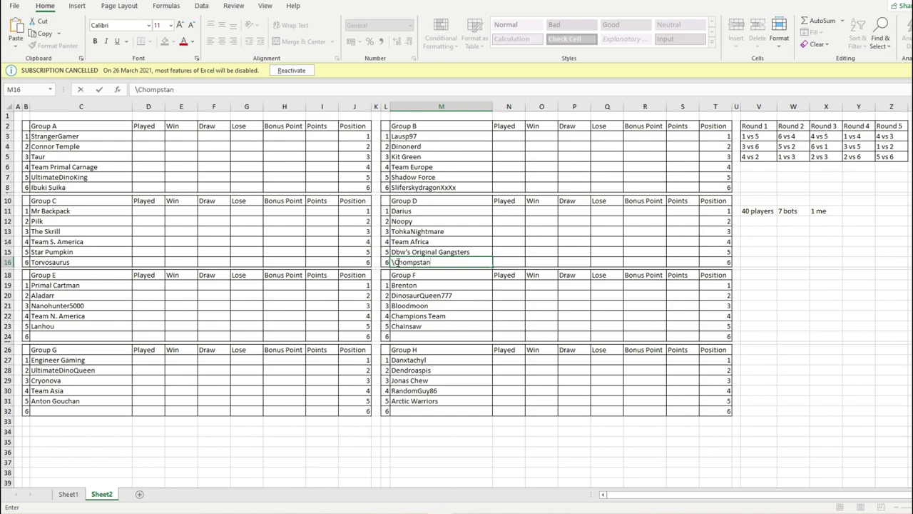
{"action": "key", "text": "BackSpace"}
{"action": "key", "text": "Up"}
{"action": "left_click", "coordinate": [452, 231]}
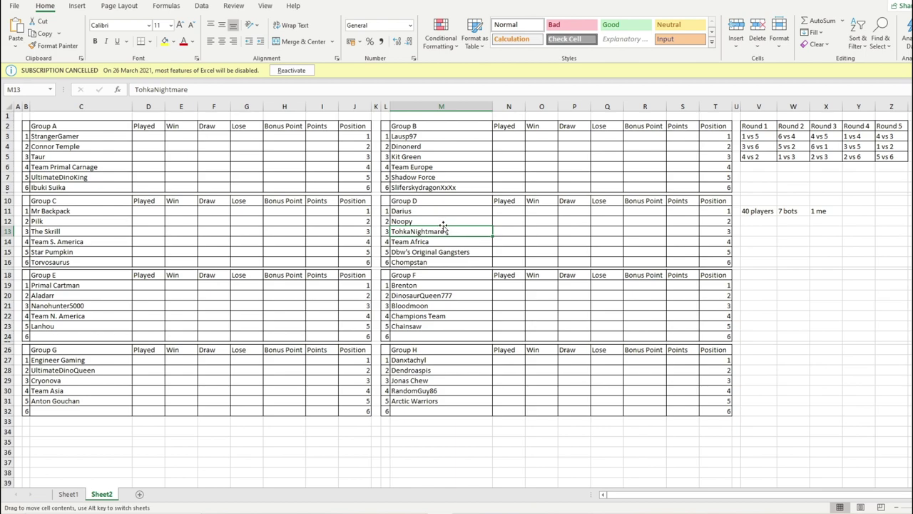
{"action": "left_click", "coordinate": [444, 221]}
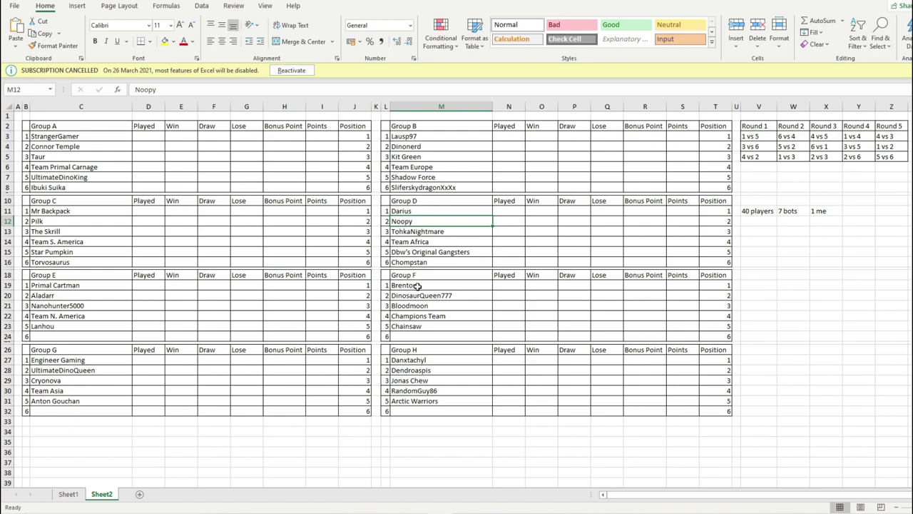
{"action": "scroll", "coordinate": [361, 339], "scroll_direction": "down", "scroll_amount": 1}
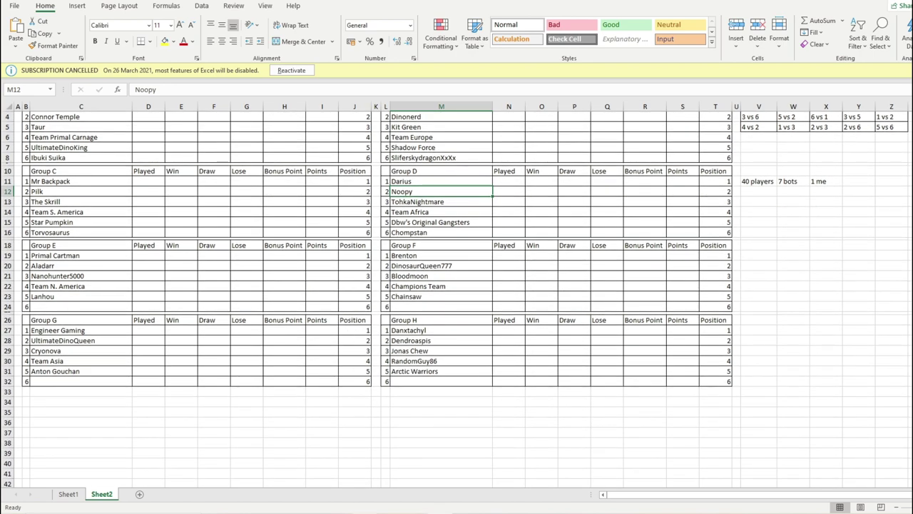
- Lower the random.org maximum to 4 and generate a new draw
{"action": "key", "text": "alt+Tab"}
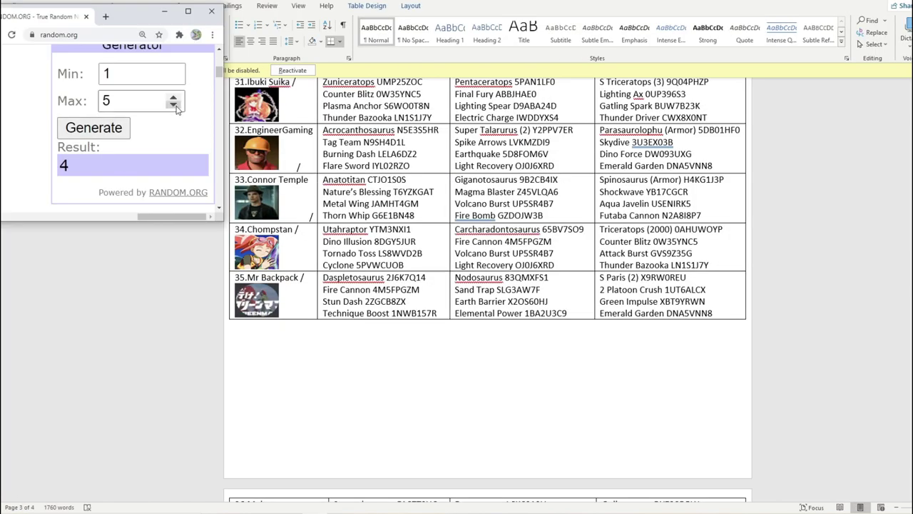
{"action": "left_click", "coordinate": [173, 105]}
{"action": "left_click", "coordinate": [103, 127]}
- Mark DarkAsheStar as drawn with a slash in the Word entries list
{"action": "scroll", "coordinate": [397, 252], "scroll_direction": "up", "scroll_amount": 15}
{"action": "scroll", "coordinate": [398, 252], "scroll_direction": "up", "scroll_amount": 9}
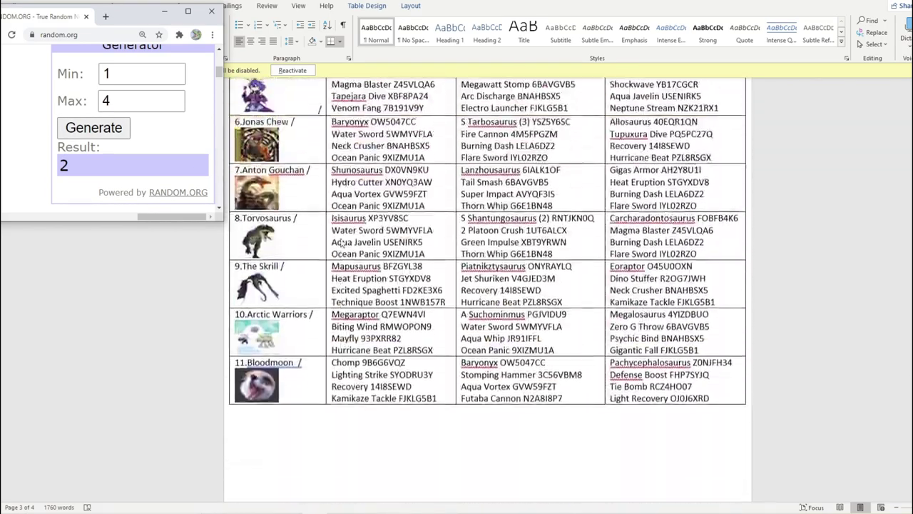
{"action": "scroll", "coordinate": [341, 246], "scroll_direction": "up", "scroll_amount": 2}
{"action": "scroll", "coordinate": [339, 182], "scroll_direction": "down", "scroll_amount": 10}
{"action": "scroll", "coordinate": [339, 181], "scroll_direction": "down", "scroll_amount": 9}
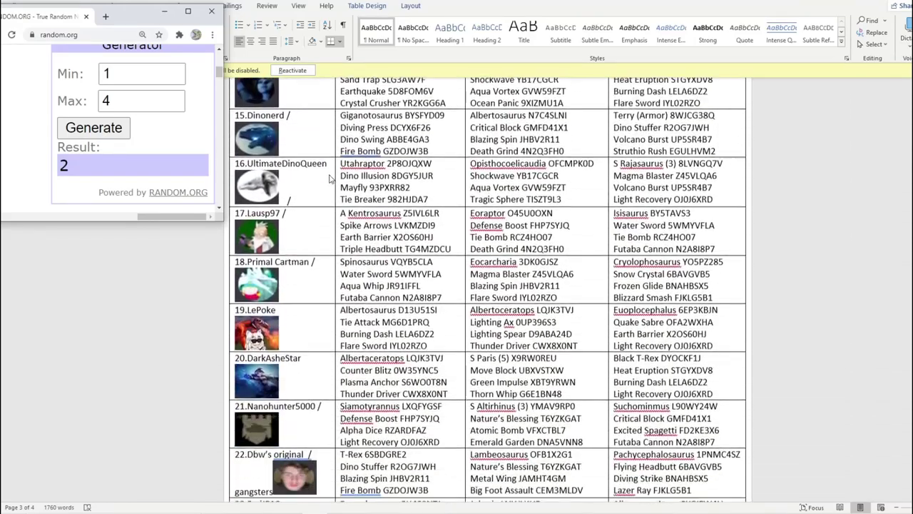
{"action": "left_click", "coordinate": [310, 295]}
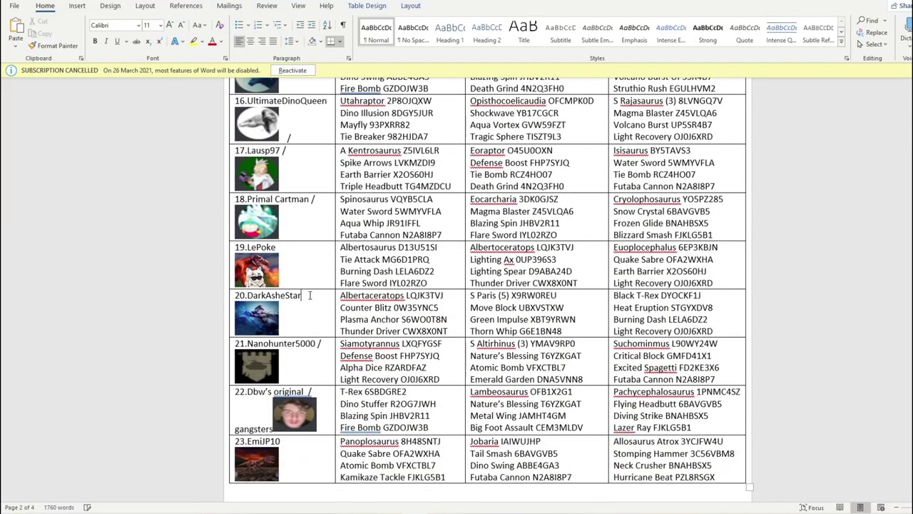
{"action": "type", "text": "/"}
- Type Darkashestar into C24, Group E's sixth slot
{"action": "key", "text": "alt+Tab"}
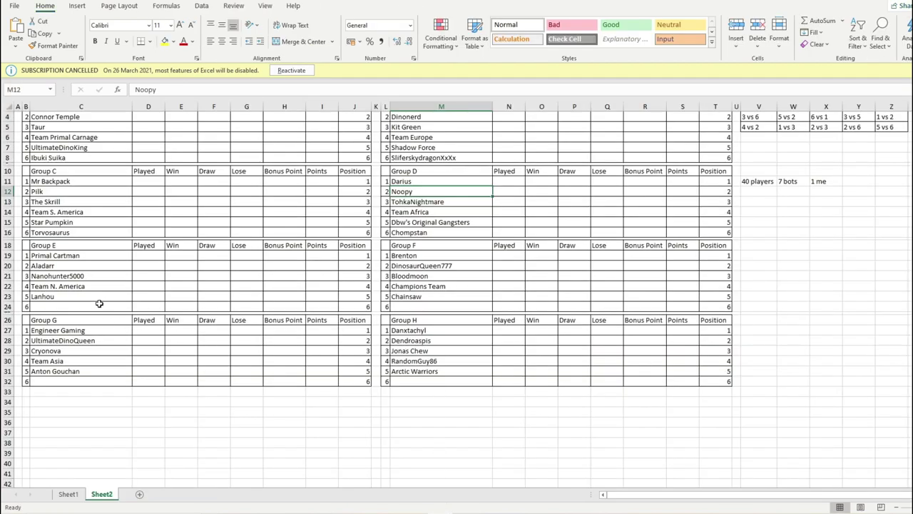
{"action": "left_click", "coordinate": [99, 303]}
{"action": "type", "text": "Darkahs"}
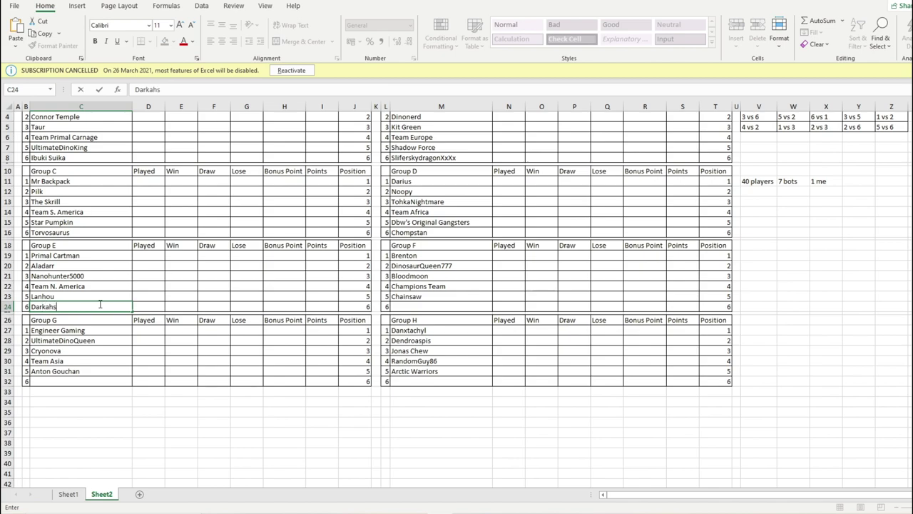
{"action": "key", "text": "BackSpace"}
{"action": "key", "text": "BackSpace"}
{"action": "key", "text": "alt+Tab"}
- Draw a number on random.org with maximum 3 and mark Melon as drawn with '/' in Word
{"action": "left_click", "coordinate": [172, 105]}
{"action": "mouse_move", "coordinate": [414, 510]}
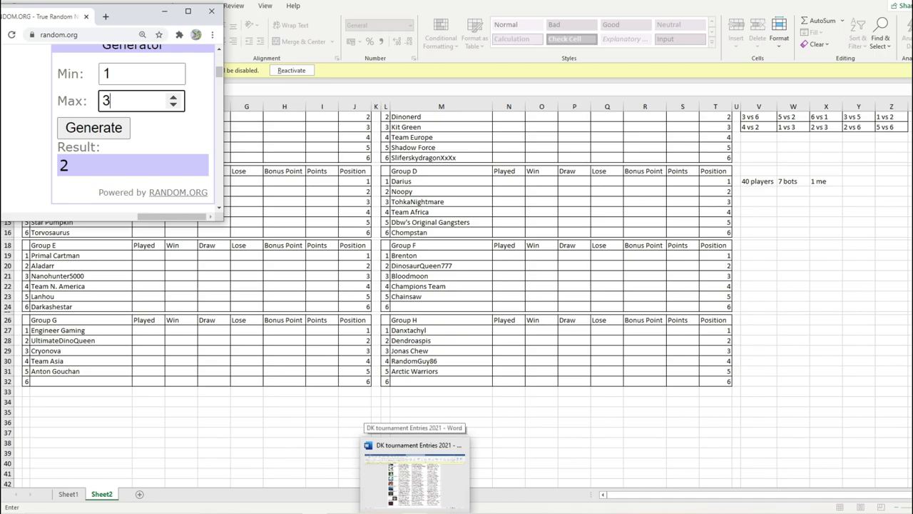
{"action": "left_click", "coordinate": [415, 475]}
{"action": "key", "text": "alt+Tab"}
{"action": "left_click", "coordinate": [107, 132]}
{"action": "scroll", "coordinate": [351, 191], "scroll_direction": "down", "scroll_amount": 10}
{"action": "scroll", "coordinate": [314, 168], "scroll_direction": "down", "scroll_amount": 8}
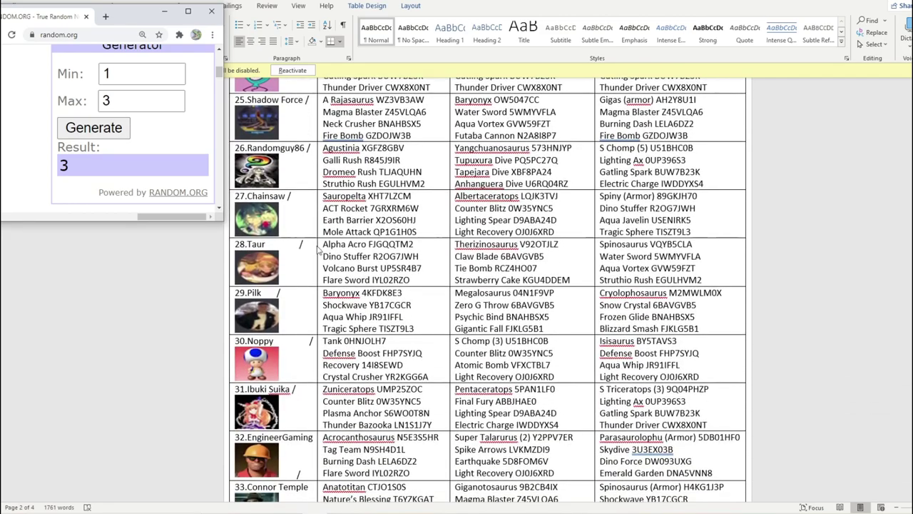
{"action": "scroll", "coordinate": [314, 241], "scroll_direction": "down", "scroll_amount": 8}
{"action": "left_click", "coordinate": [298, 216]}
{"action": "scroll", "coordinate": [307, 209], "scroll_direction": "up", "scroll_amount": 1}
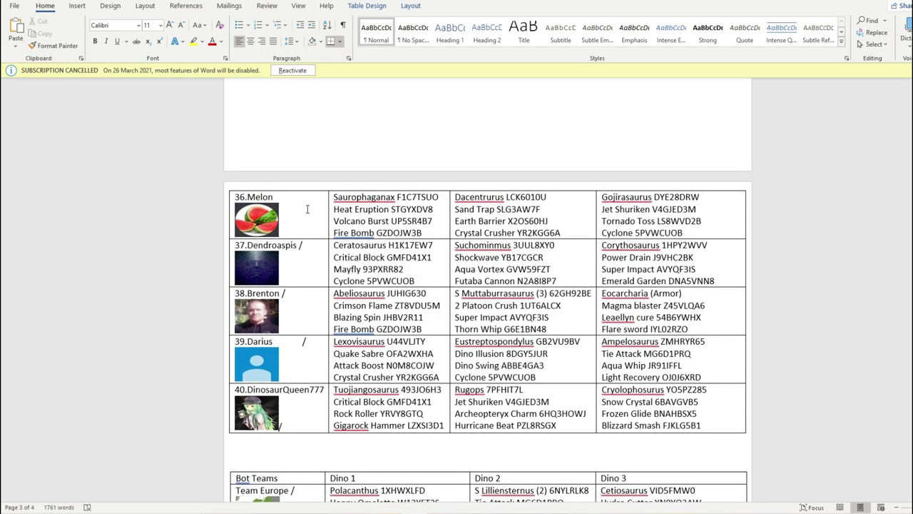
{"action": "left_click", "coordinate": [304, 197]}
{"action": "type", "text": "/"}
- Enter Melon as the sixth entry of Group F in Excel
{"action": "left_click", "coordinate": [467, 512]}
{"action": "left_click", "coordinate": [425, 305]}
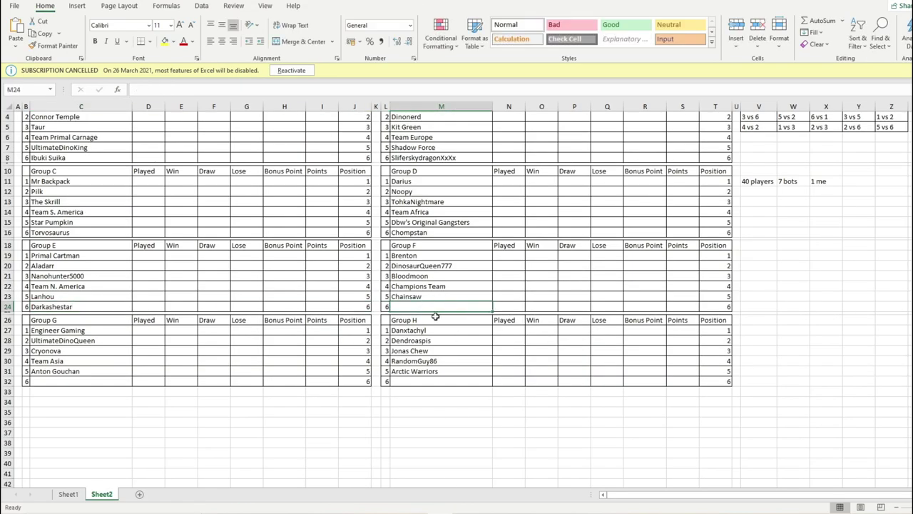
{"action": "type", "text": "Melon"}
{"action": "left_click", "coordinate": [396, 401]}
- Select Group G's empty sixth slot and lower the random range maximum to 2
{"action": "left_click", "coordinate": [56, 381]}
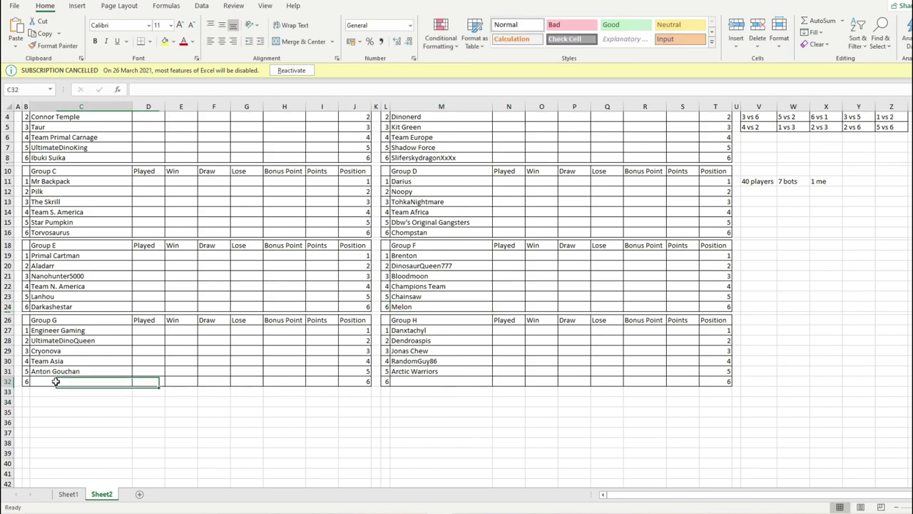
{"action": "left_click", "coordinate": [314, 513]}
{"action": "left_click", "coordinate": [171, 102]}
{"action": "key", "text": "BackSpace"}
{"action": "type", "text": "2"}
{"action": "left_click", "coordinate": [384, 512]}
{"action": "scroll", "coordinate": [349, 316], "scroll_direction": "up", "scroll_amount": 15}
{"action": "scroll", "coordinate": [346, 323], "scroll_direction": "up", "scroll_amount": 10}
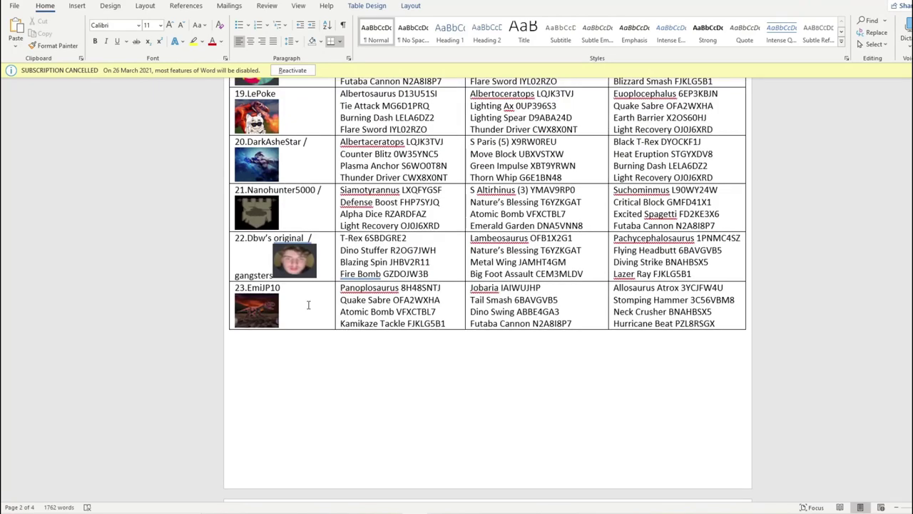
{"action": "scroll", "coordinate": [307, 306], "scroll_direction": "up", "scroll_amount": 2}
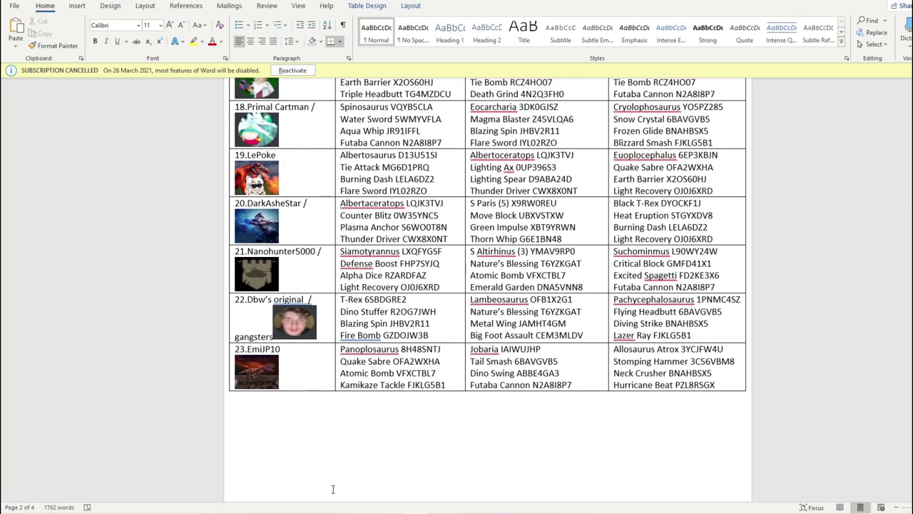
{"action": "left_click", "coordinate": [315, 512]}
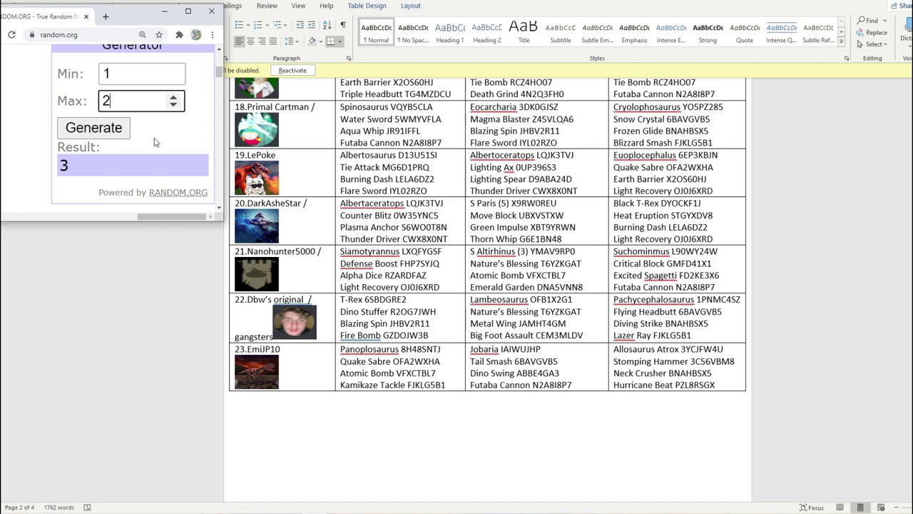
{"action": "left_click", "coordinate": [107, 127]}
{"action": "left_click", "coordinate": [313, 358]}
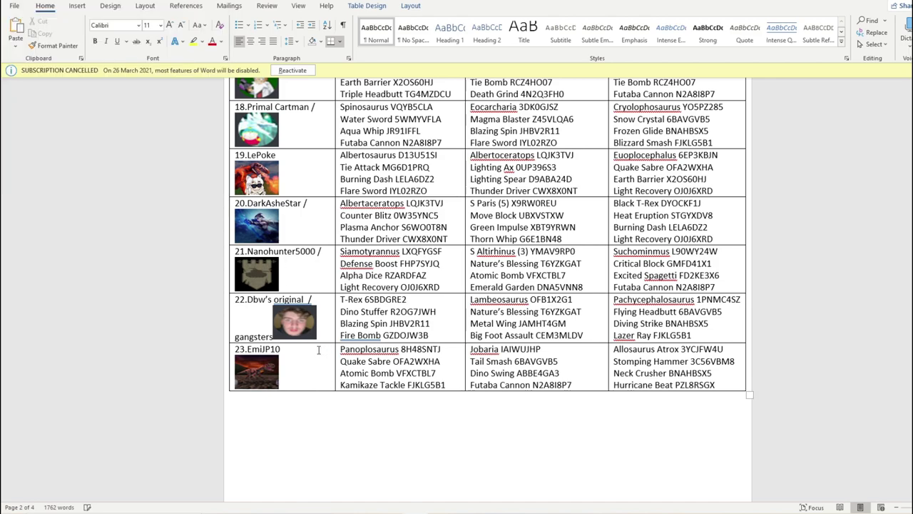
{"action": "left_click", "coordinate": [448, 510]}
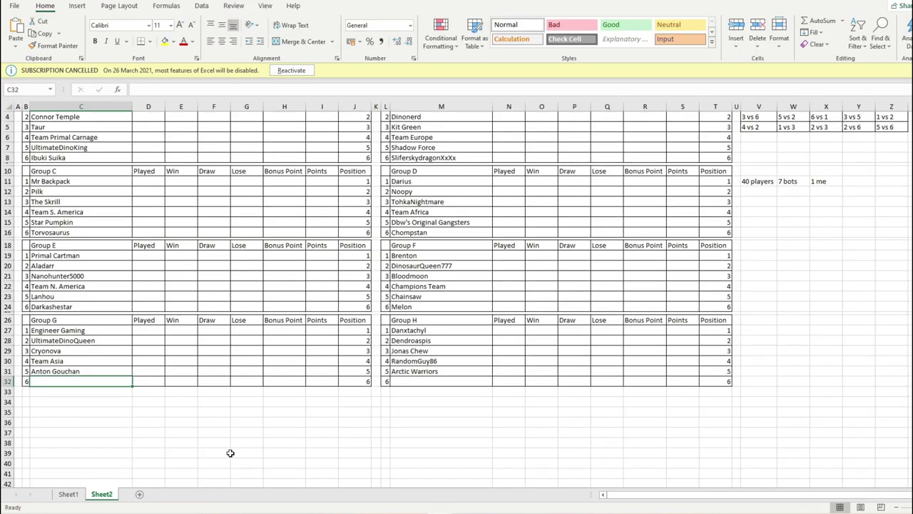
{"action": "type", "text": "EmiJP10"}
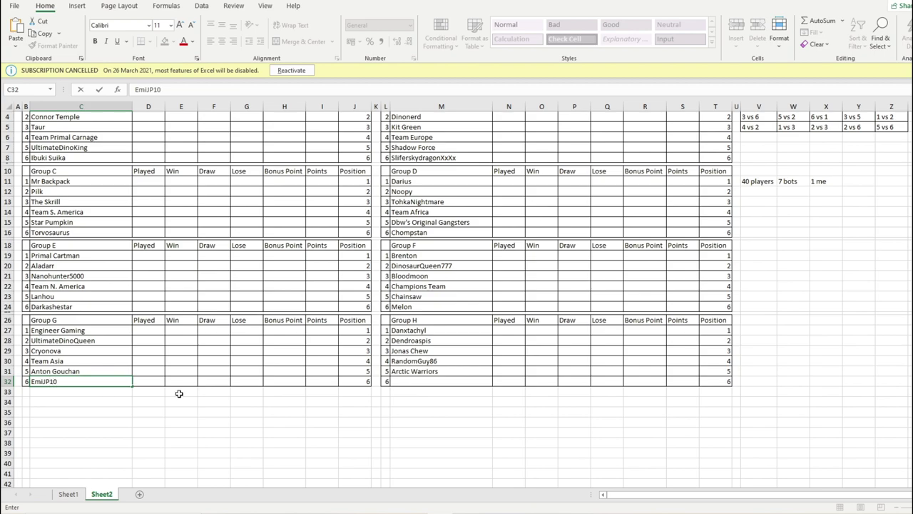
{"action": "left_click", "coordinate": [179, 393]}
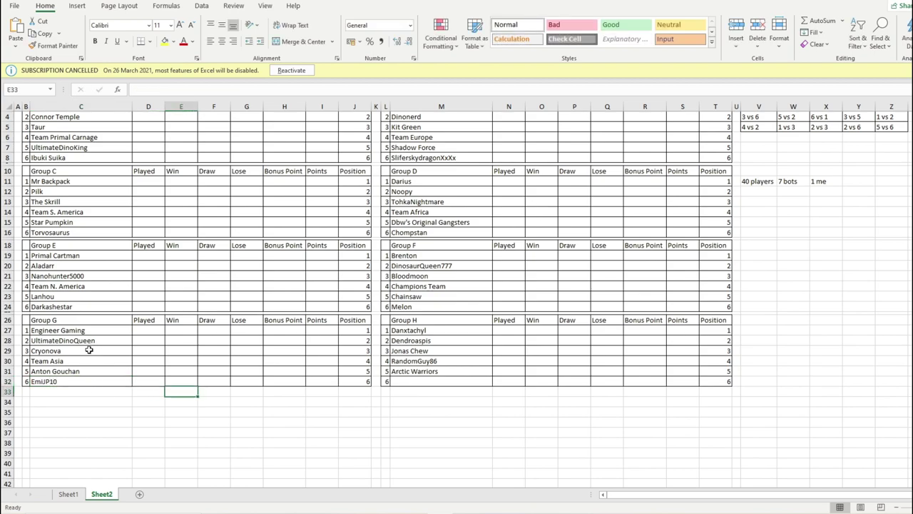
- Enter Lepoke in Group H's sixth slot, correcting its wrongly capitalised E to lowercase
{"action": "left_click", "coordinate": [446, 381]}
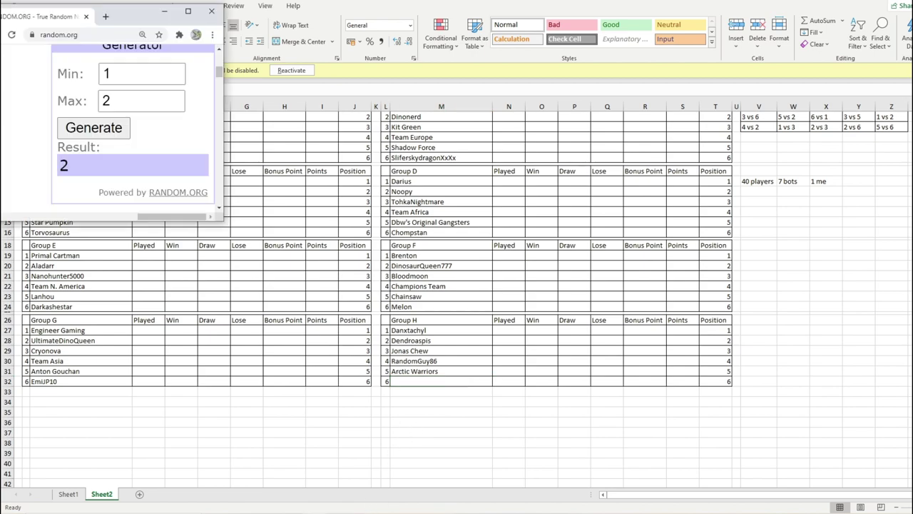
{"action": "key", "text": "alt+Tab"}
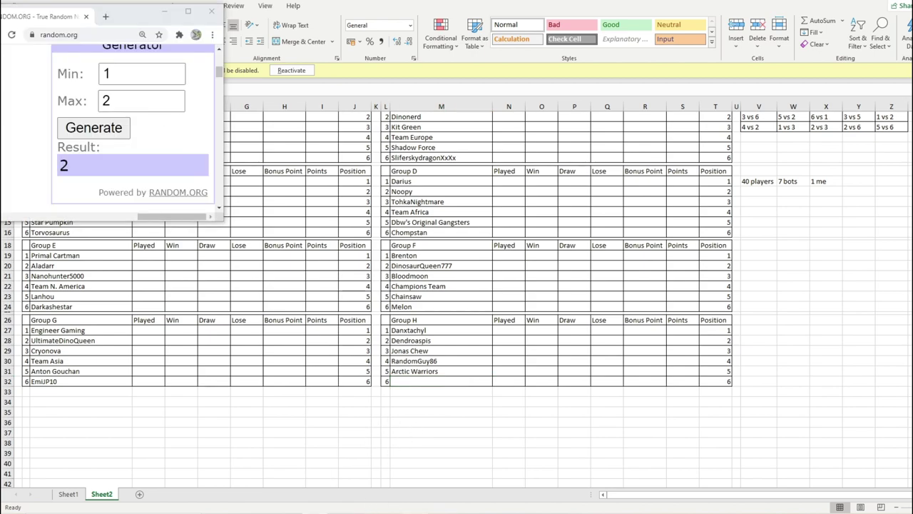
{"action": "key", "text": "alt+Tab"}
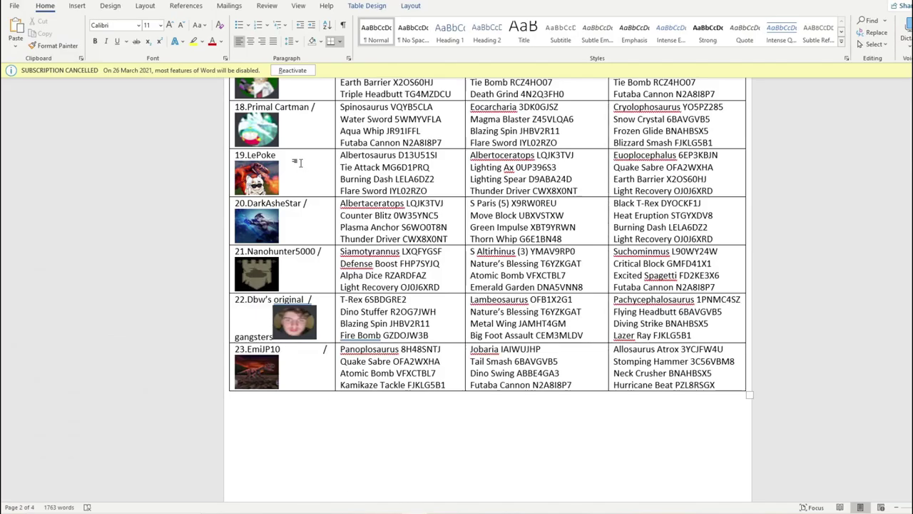
{"action": "key", "text": "alt+Tab"}
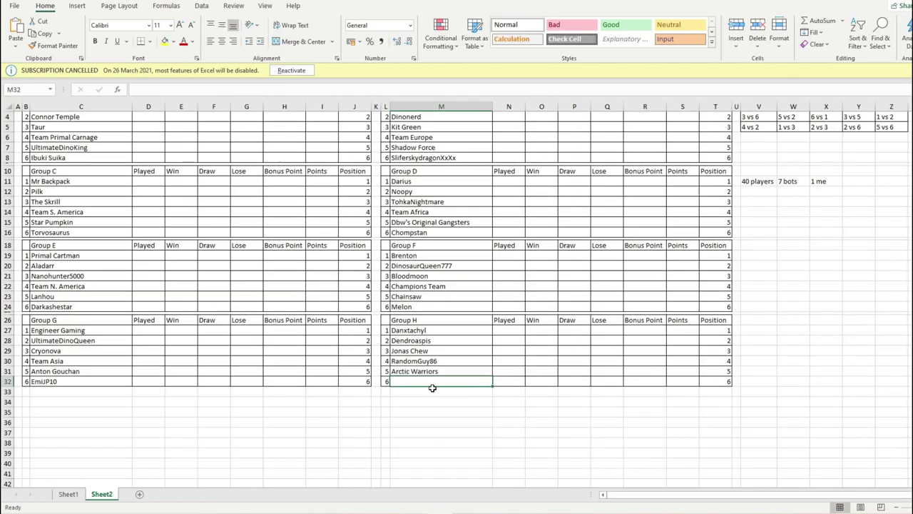
{"action": "type", "text": "Lepoke"}
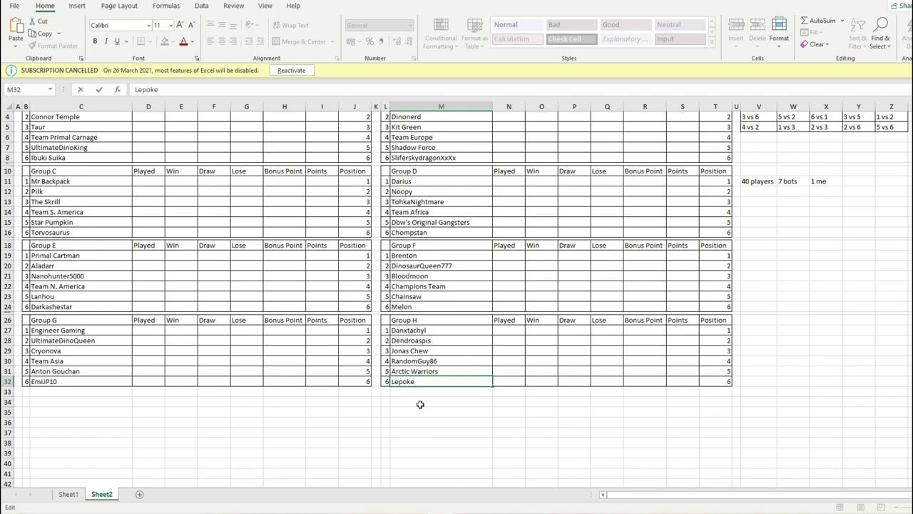
{"action": "left_click_drag", "start_coordinate": [420, 405], "coordinate": [422, 419]}
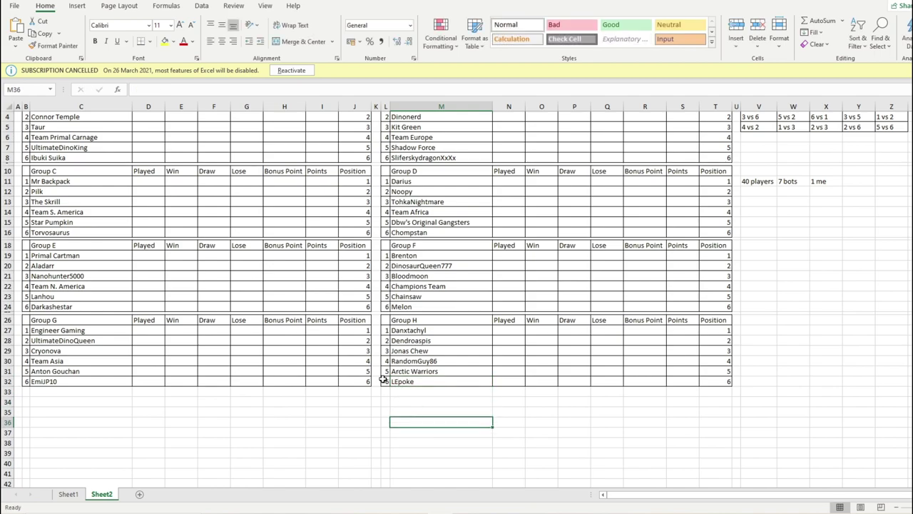
{"action": "double_click", "coordinate": [397, 383]}
{"action": "key", "text": "BackSpace"}
{"action": "type", "text": "e"}
{"action": "left_click", "coordinate": [416, 424]}
{"action": "scroll", "coordinate": [142, 190], "scroll_direction": "up", "scroll_amount": 1}
- Review Group A's entrants StrangerGamer, Connor Temple, Taur and UltimateDinoKing against the entries list
{"action": "left_click", "coordinate": [81, 139]}
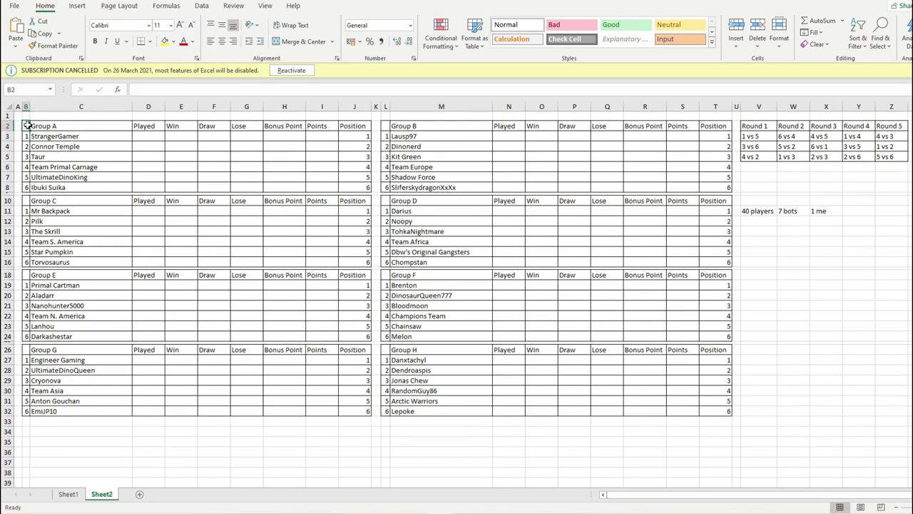
{"action": "left_click", "coordinate": [69, 146]}
{"action": "left_click", "coordinate": [80, 137]}
{"action": "left_click", "coordinate": [74, 157]}
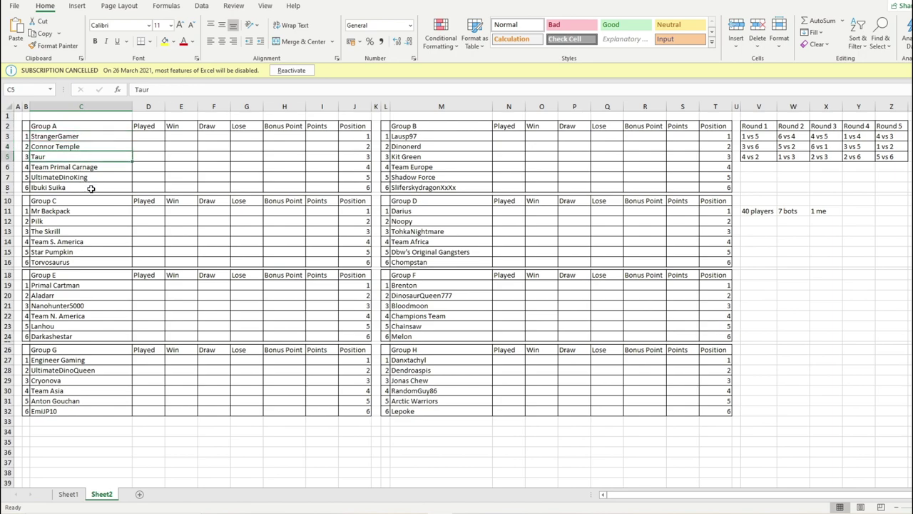
{"action": "left_click", "coordinate": [91, 177]}
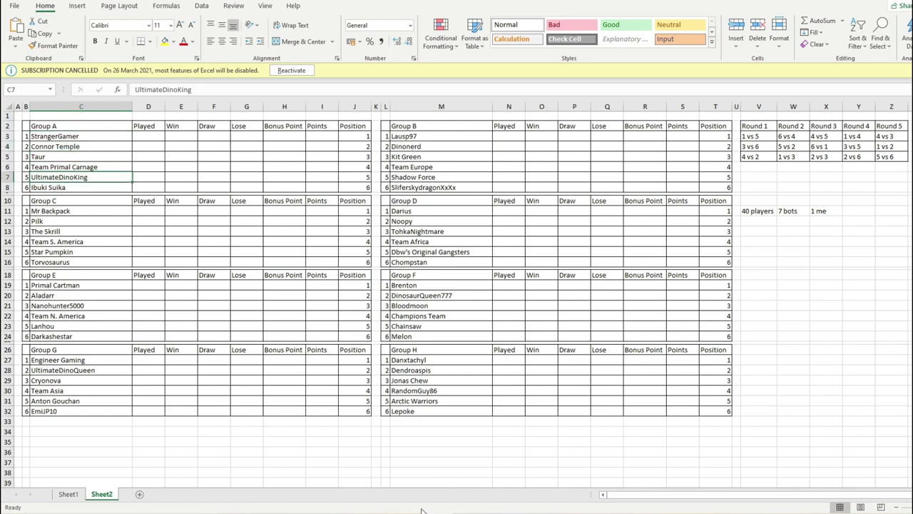
{"action": "left_click", "coordinate": [420, 485]}
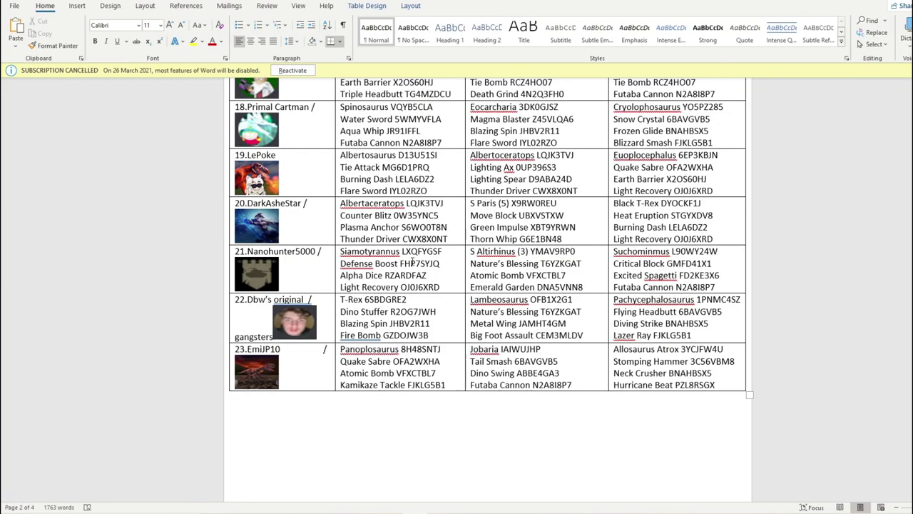
{"action": "scroll", "coordinate": [380, 366], "scroll_direction": "up", "scroll_amount": 3}
{"action": "scroll", "coordinate": [385, 328], "scroll_direction": "down", "scroll_amount": 15}
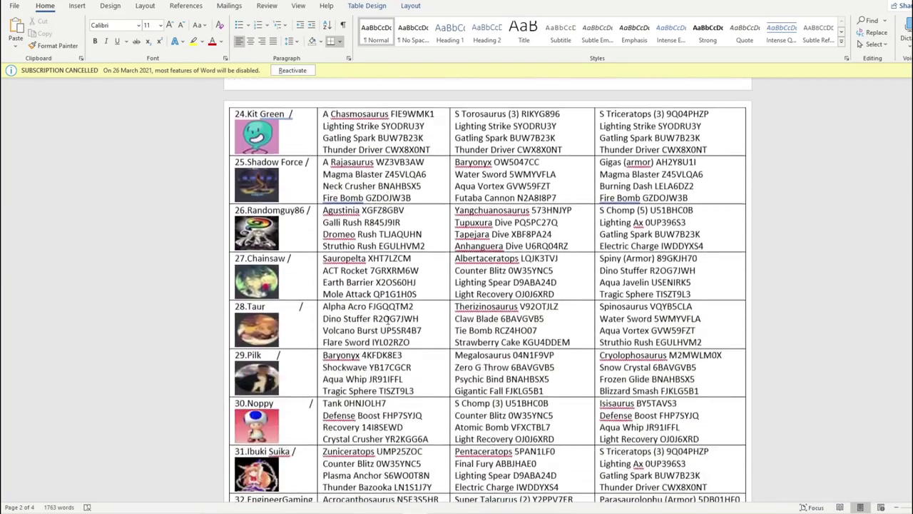
{"action": "scroll", "coordinate": [327, 240], "scroll_direction": "down", "scroll_amount": 8}
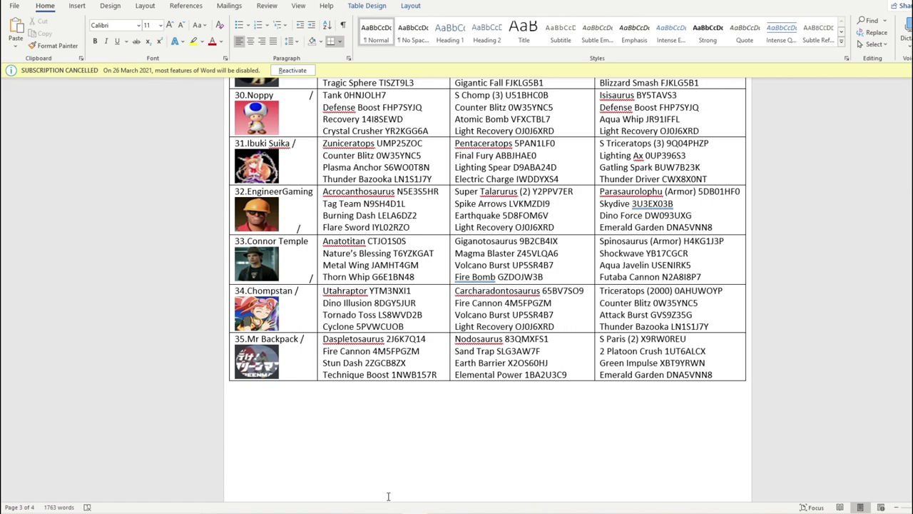
{"action": "left_click", "coordinate": [416, 501]}
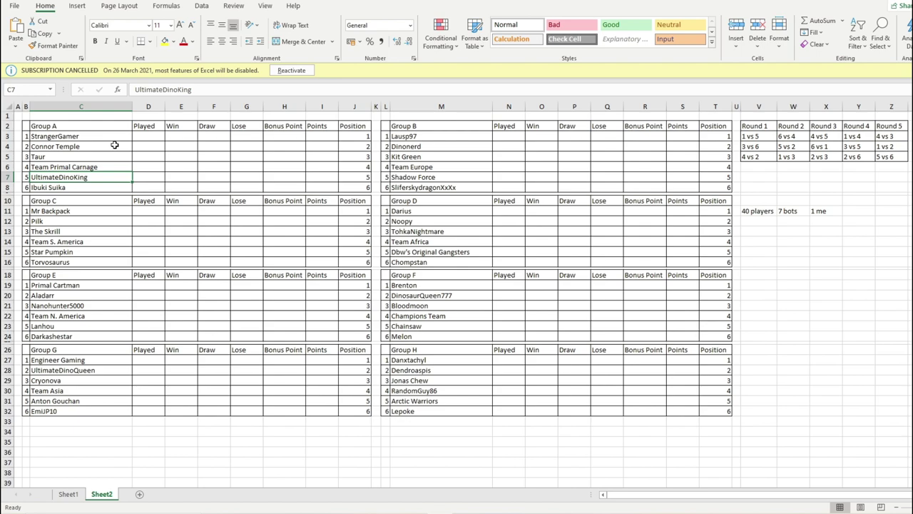
- Point out Group A's round 1 pairings, such as 1 vs 5 and Connor Temple versus Team Primal Carnage
{"action": "left_click", "coordinate": [75, 145]}
{"action": "left_click", "coordinate": [75, 189]}
{"action": "left_click", "coordinate": [66, 150]}
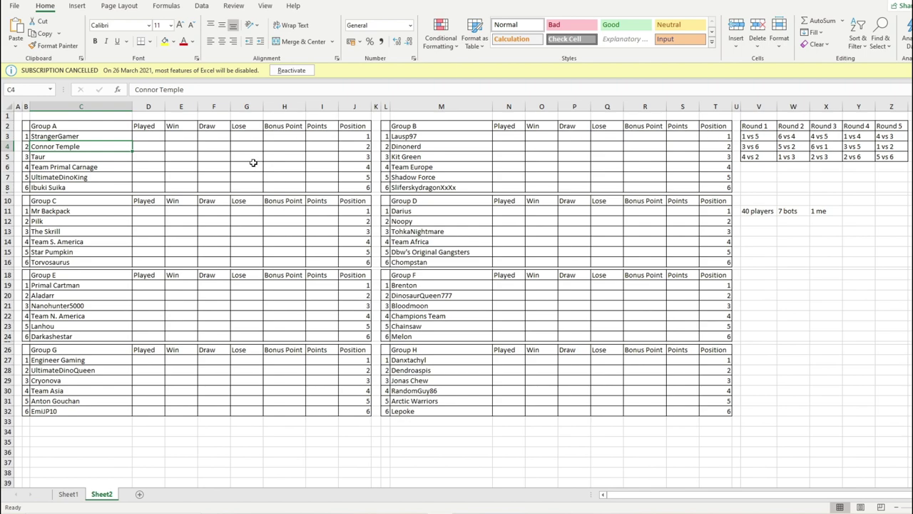
{"action": "left_click", "coordinate": [763, 135]}
{"action": "left_click", "coordinate": [119, 144]}
{"action": "left_click", "coordinate": [102, 179]}
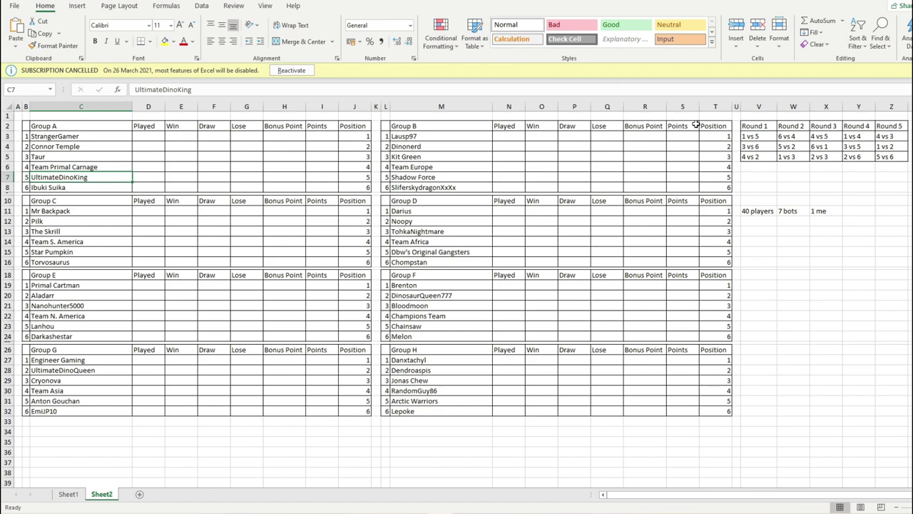
{"action": "left_click", "coordinate": [101, 158]}
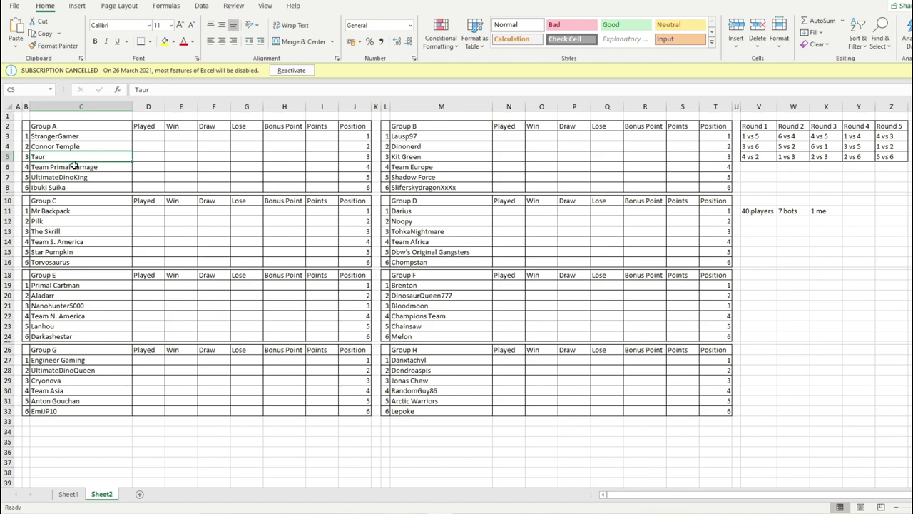
{"action": "left_click", "coordinate": [76, 167]}
{"action": "left_click", "coordinate": [69, 145]}
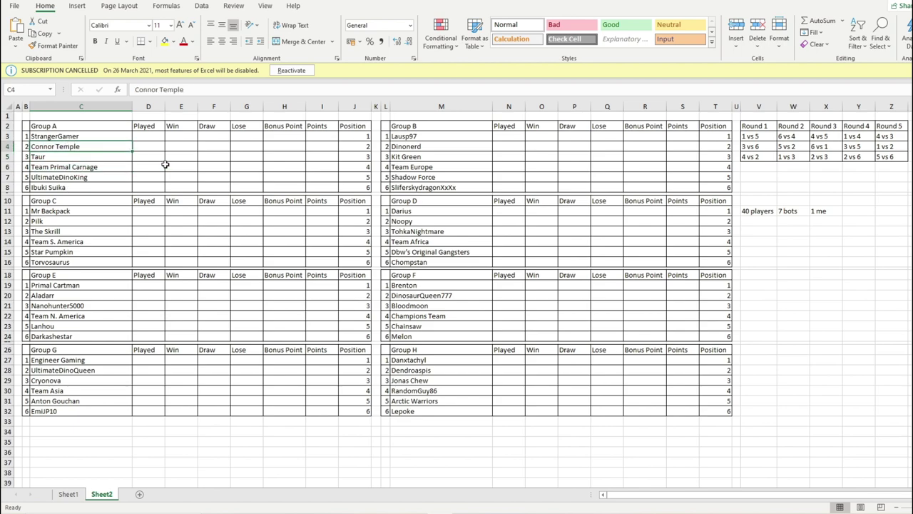
{"action": "left_click", "coordinate": [469, 137]}
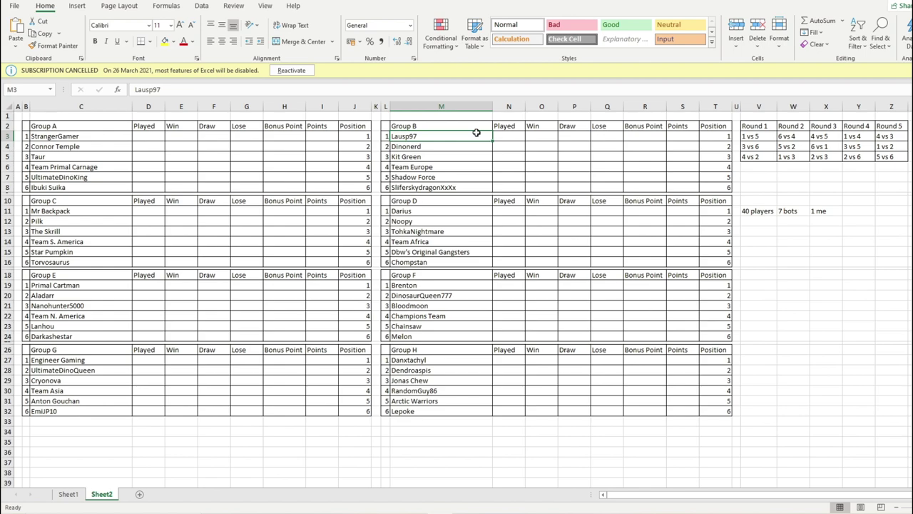
{"action": "left_click", "coordinate": [467, 187]}
{"action": "left_click", "coordinate": [460, 144]}
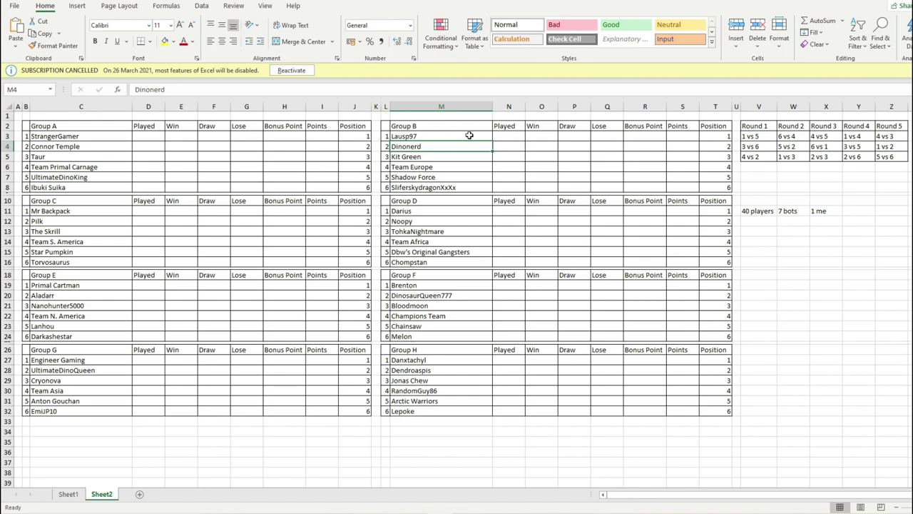
{"action": "left_click", "coordinate": [470, 135]}
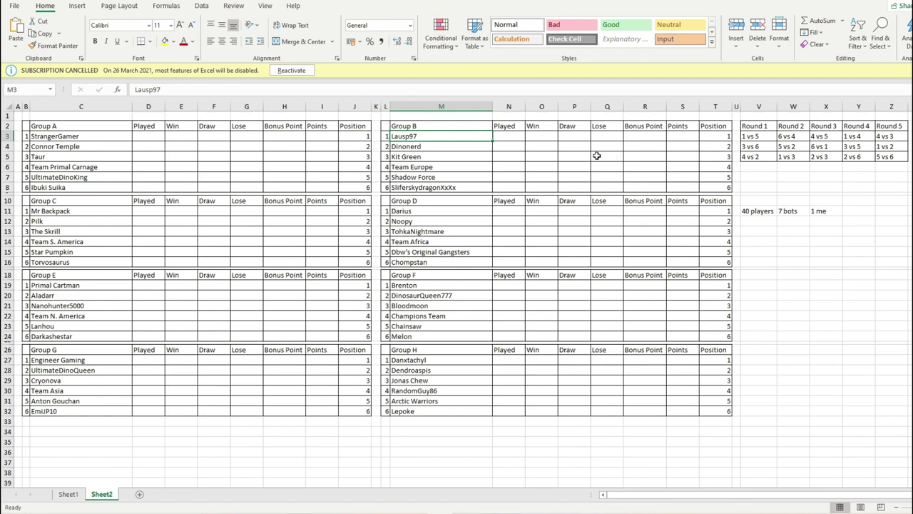
{"action": "left_click_drag", "start_coordinate": [439, 148], "coordinate": [452, 188]}
{"action": "left_click", "coordinate": [519, 186]}
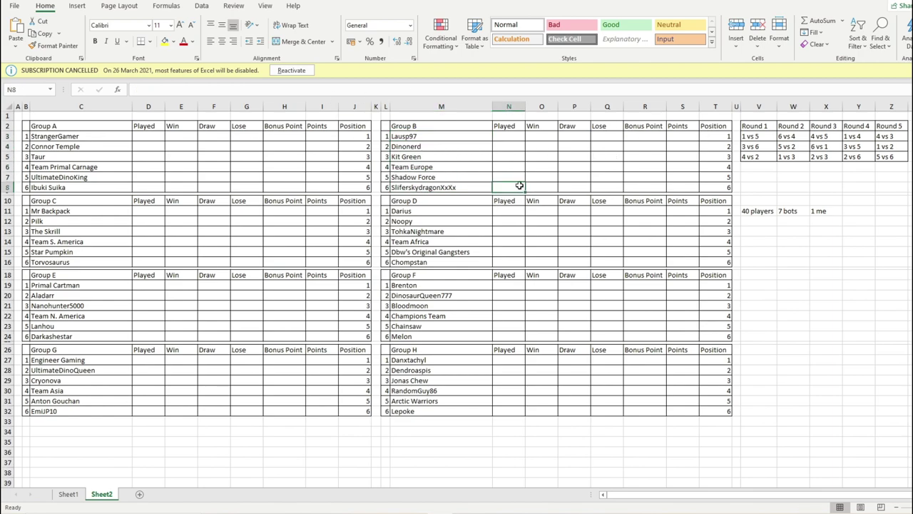
{"action": "left_click", "coordinate": [433, 135]}
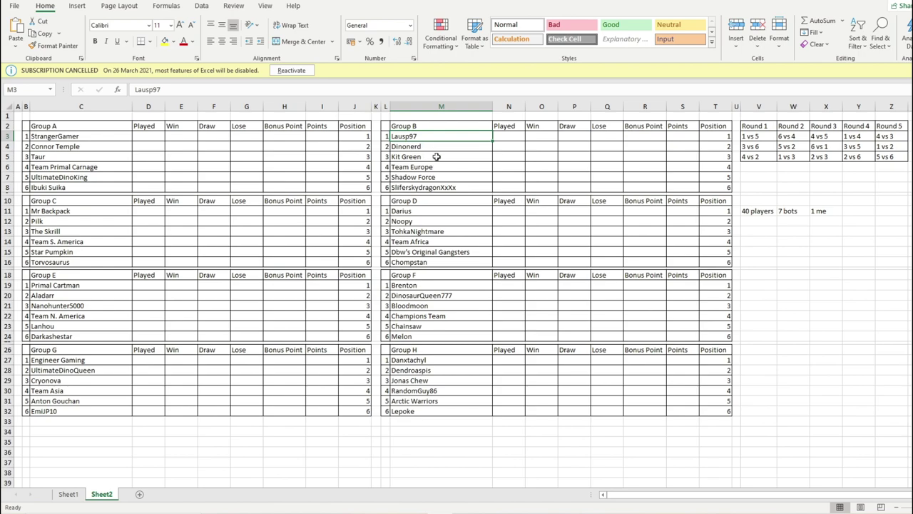
{"action": "left_click", "coordinate": [435, 156]}
{"action": "left_click", "coordinate": [437, 186]}
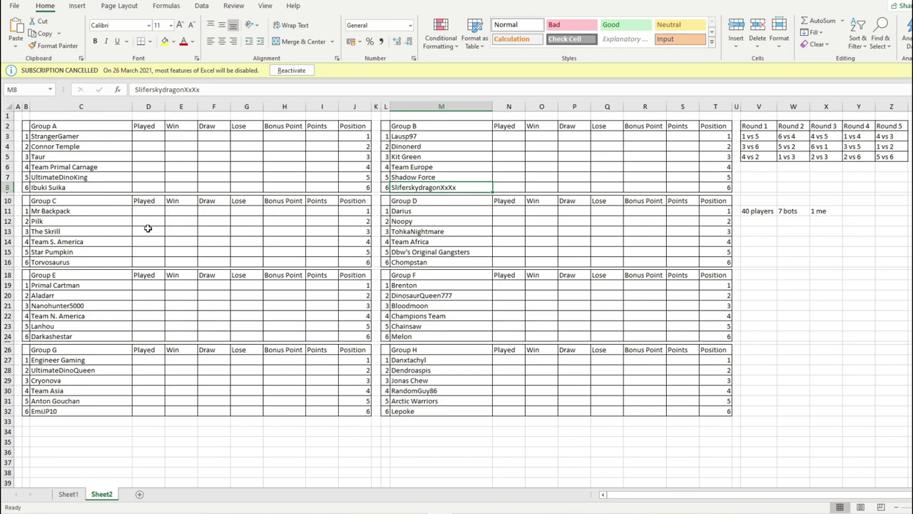
- Point out Group C's first-round pairings: Mr Backpack vs Star Pumpkin, Team S. America vs Pilk
{"action": "left_click", "coordinate": [91, 211]}
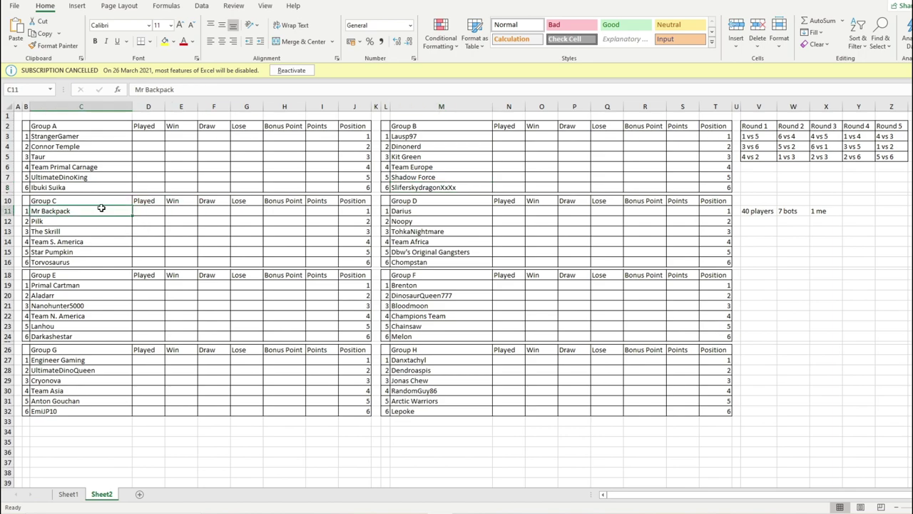
{"action": "left_click_drag", "start_coordinate": [75, 263], "coordinate": [97, 211]}
{"action": "left_click", "coordinate": [97, 211]}
{"action": "left_click", "coordinate": [82, 263]}
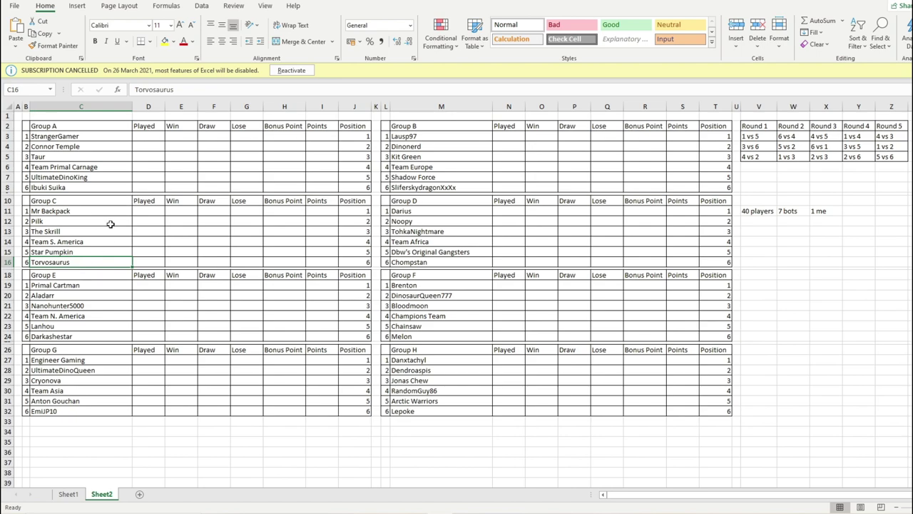
{"action": "left_click", "coordinate": [100, 212]}
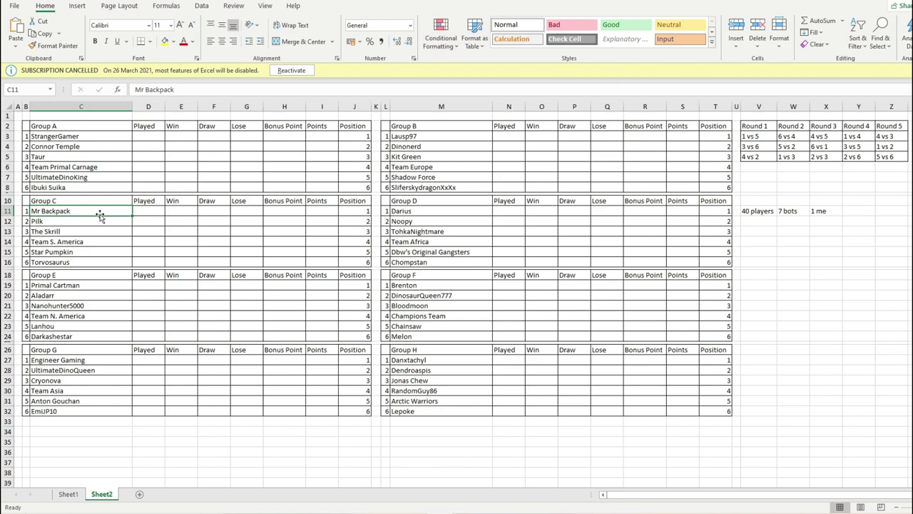
{"action": "left_click", "coordinate": [102, 251]}
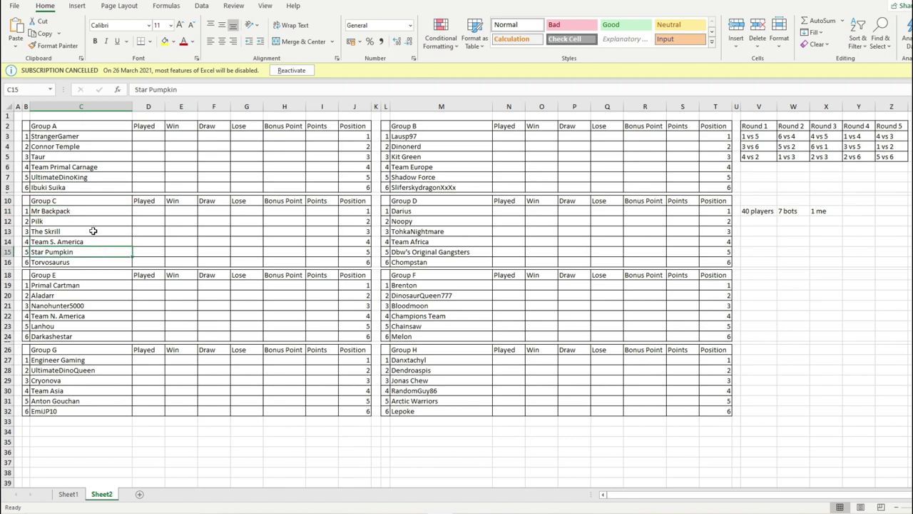
{"action": "left_click", "coordinate": [92, 230]}
{"action": "left_click", "coordinate": [99, 263]}
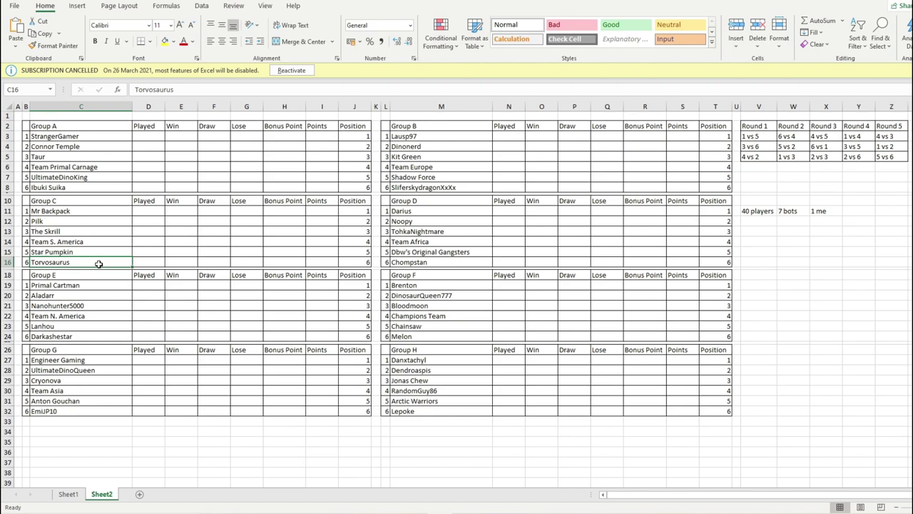
{"action": "left_click", "coordinate": [99, 242]}
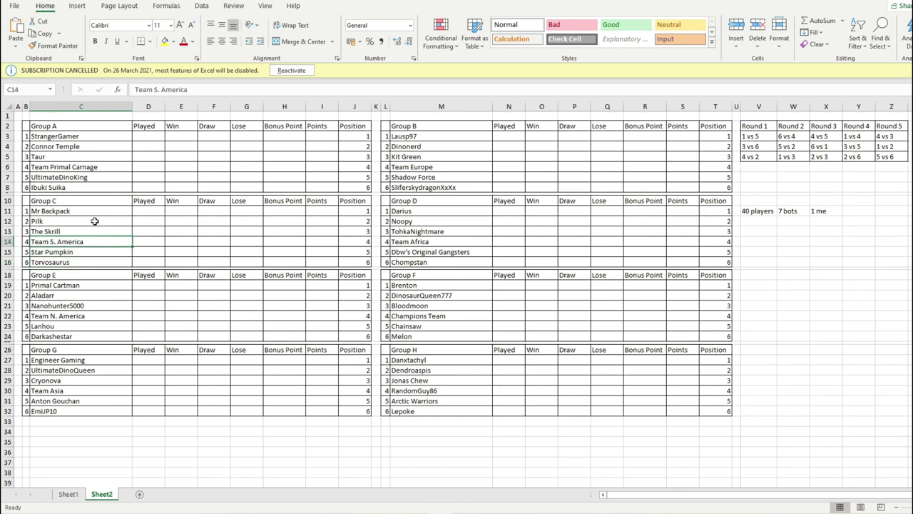
{"action": "left_click", "coordinate": [94, 221]}
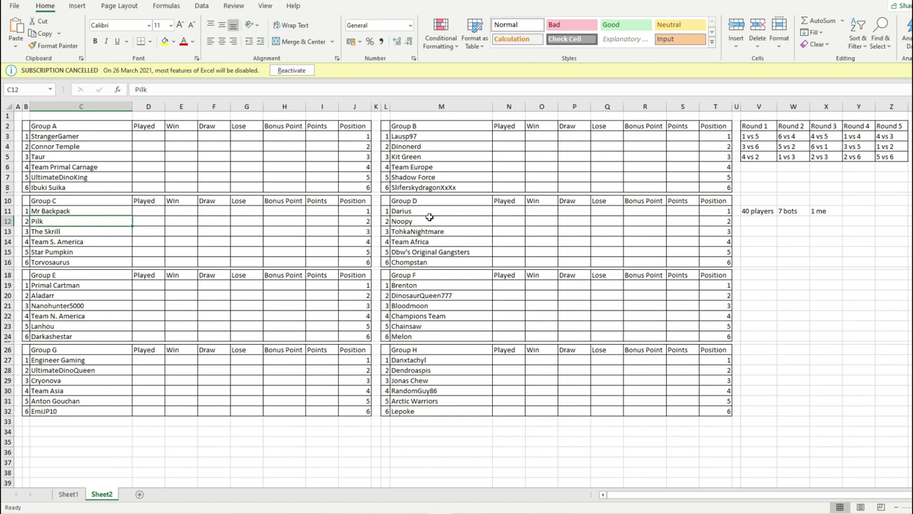
{"action": "left_click", "coordinate": [433, 230]}
{"action": "left_click", "coordinate": [434, 222]}
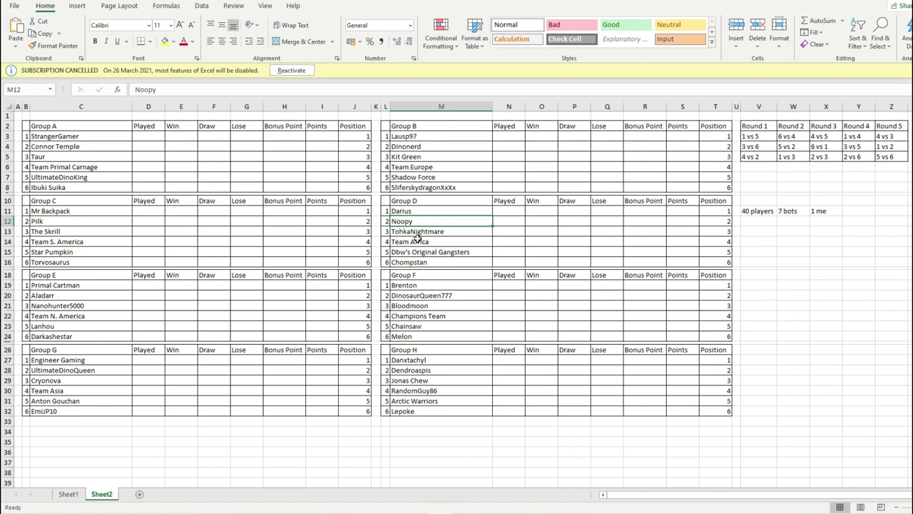
{"action": "key", "text": "Down"}
{"action": "key", "text": "Down"}
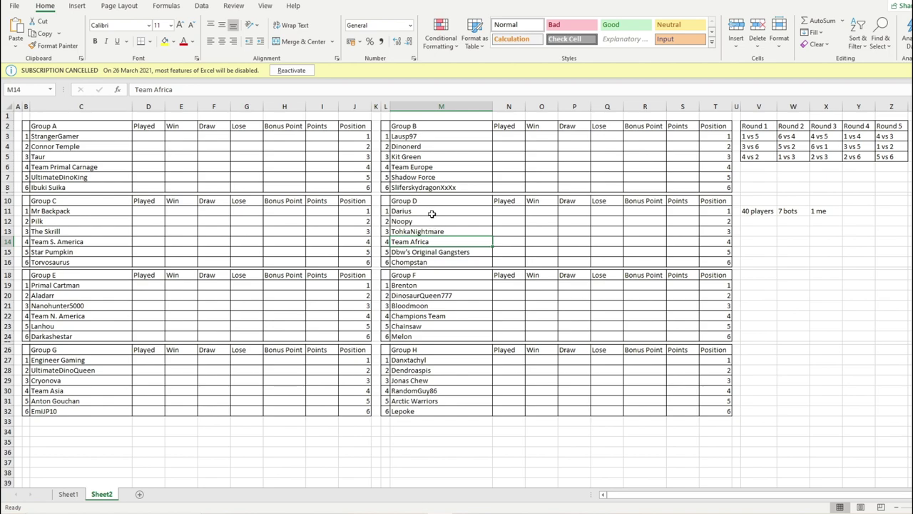
{"action": "left_click", "coordinate": [432, 213]}
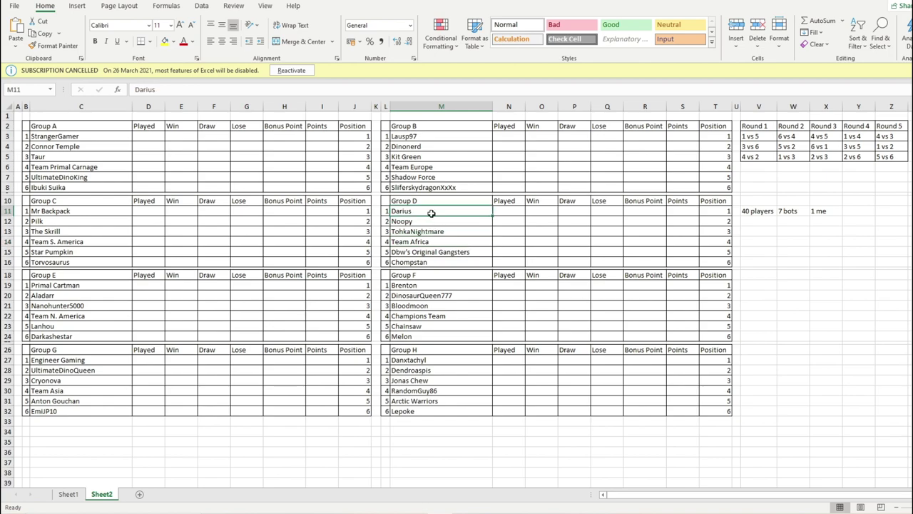
{"action": "left_click", "coordinate": [430, 253]}
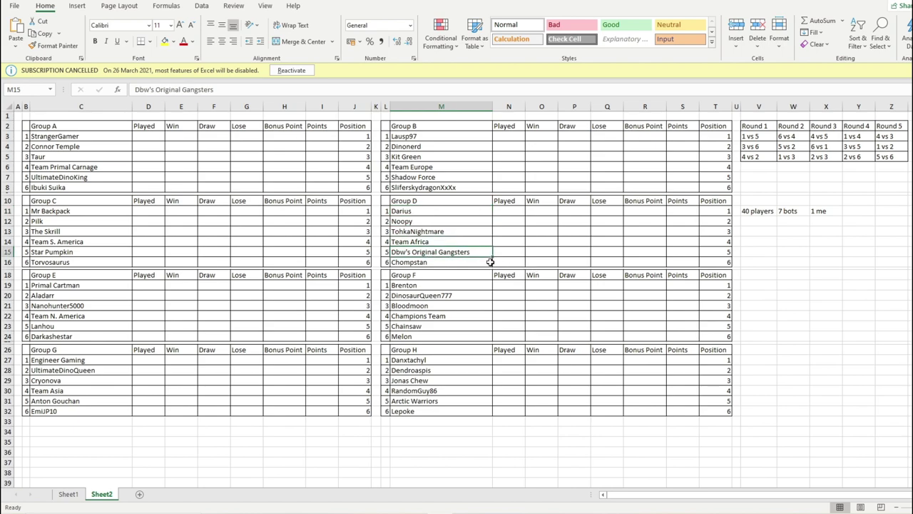
{"action": "left_click", "coordinate": [445, 232]}
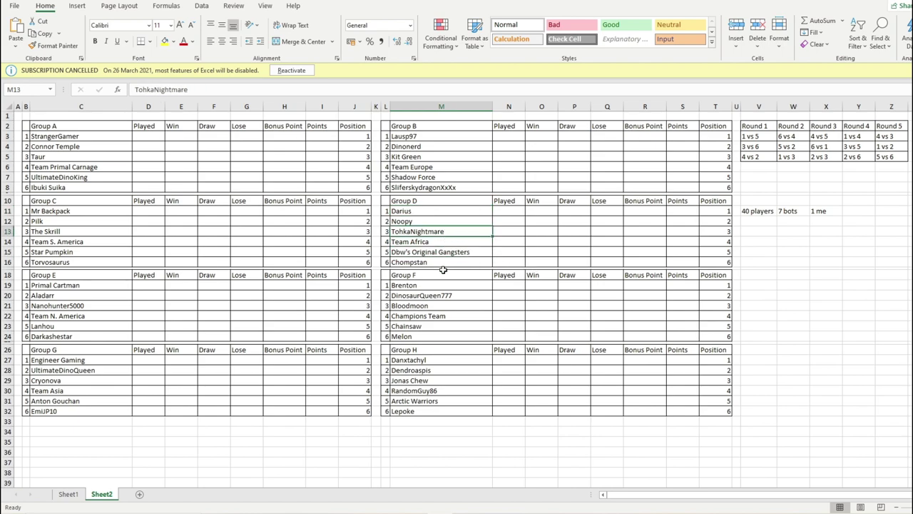
{"action": "left_click", "coordinate": [442, 264]}
{"action": "left_click", "coordinate": [439, 245]}
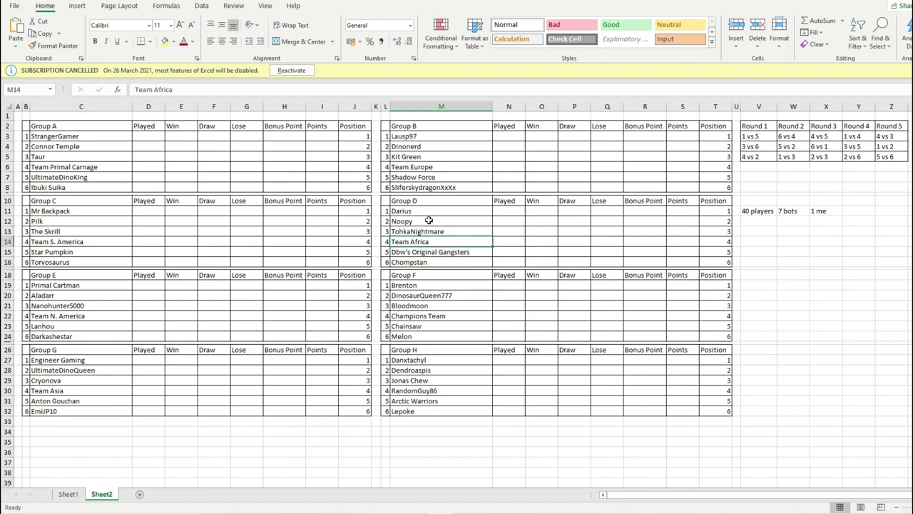
{"action": "left_click", "coordinate": [428, 220]}
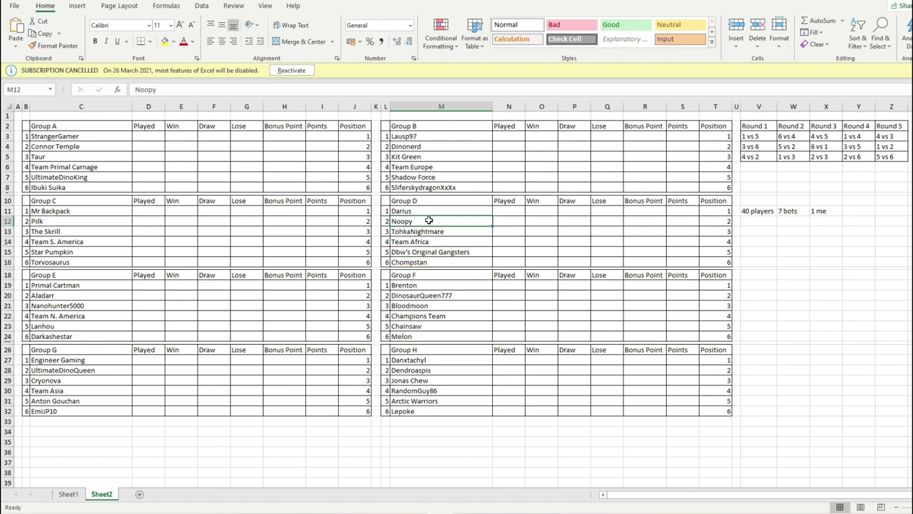
{"action": "left_click", "coordinate": [102, 285]}
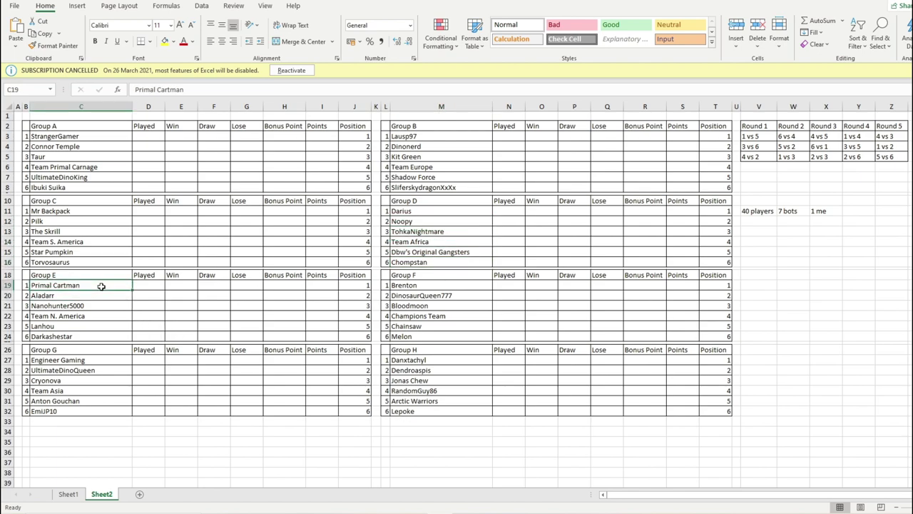
{"action": "left_click", "coordinate": [97, 304]}
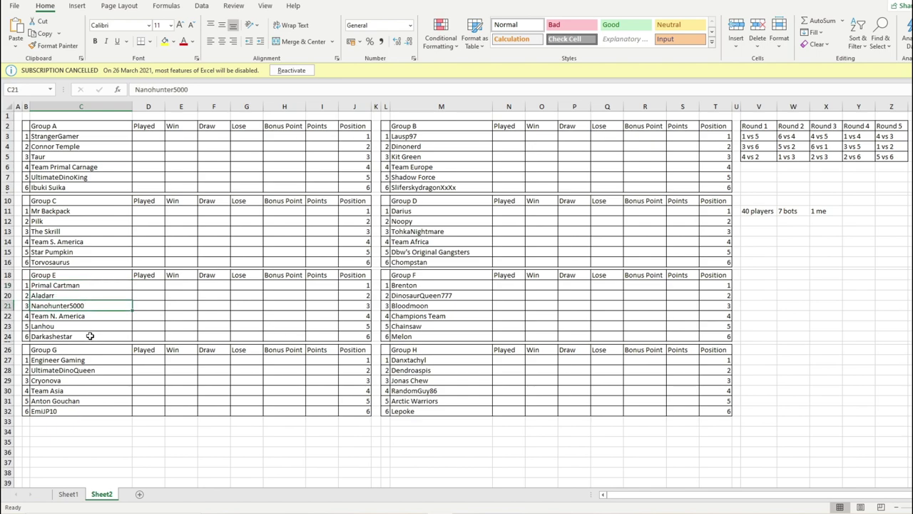
{"action": "left_click_drag", "start_coordinate": [90, 336], "coordinate": [97, 300]}
{"action": "left_click", "coordinate": [91, 305]}
{"action": "left_click", "coordinate": [90, 287]}
{"action": "left_click", "coordinate": [95, 325]}
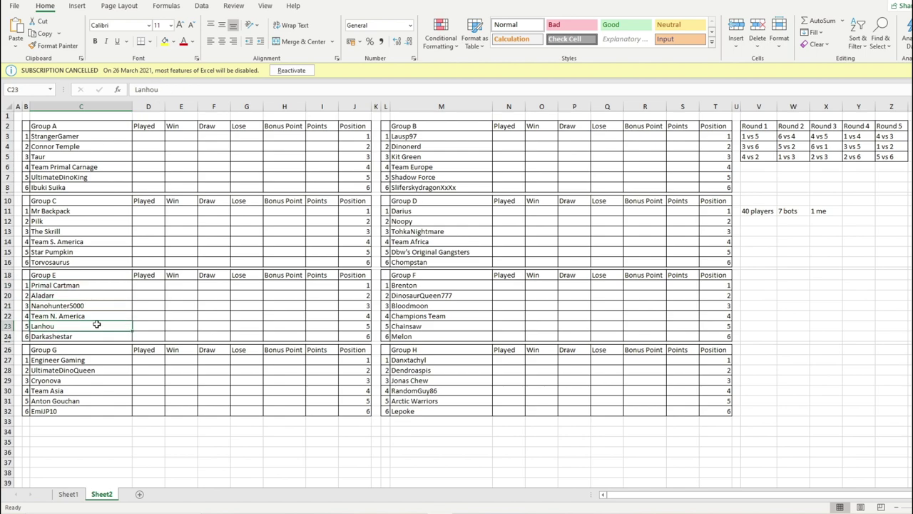
{"action": "left_click", "coordinate": [109, 303]}
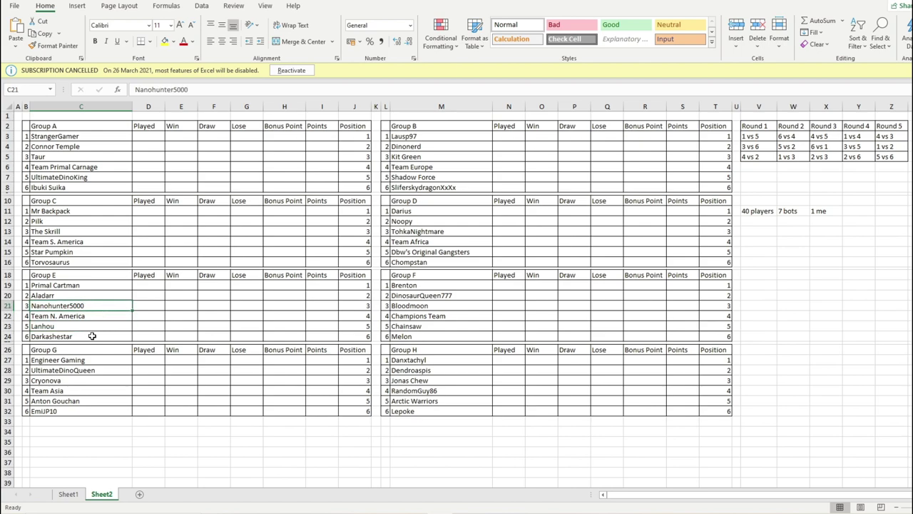
{"action": "left_click", "coordinate": [86, 323]}
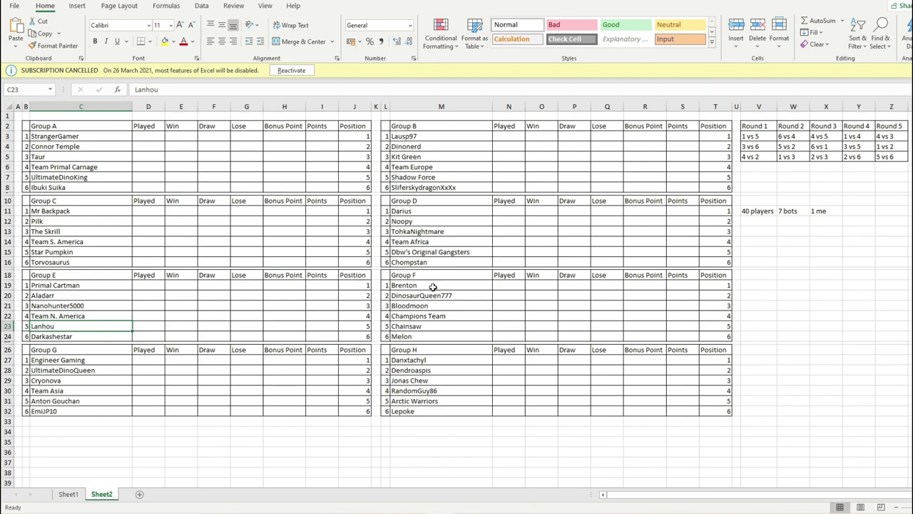
{"action": "left_click_drag", "start_coordinate": [433, 288], "coordinate": [715, 326]}
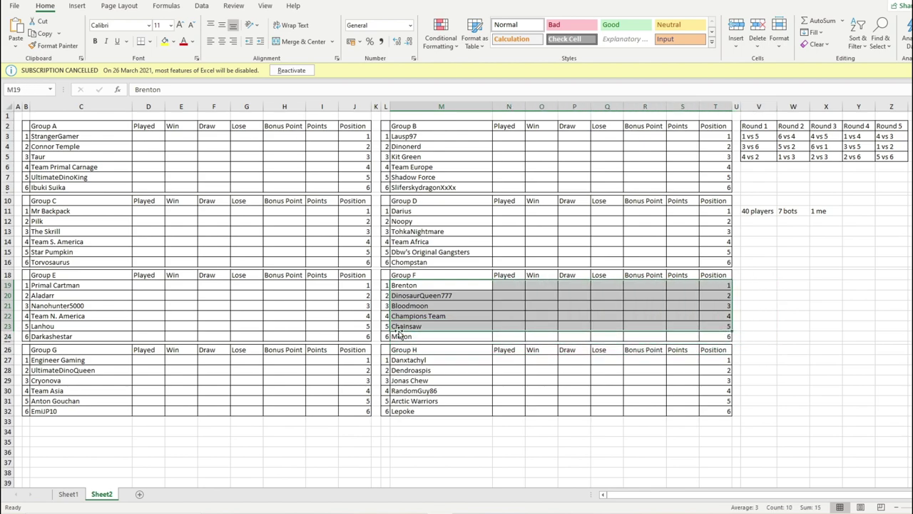
{"action": "left_click", "coordinate": [430, 336]}
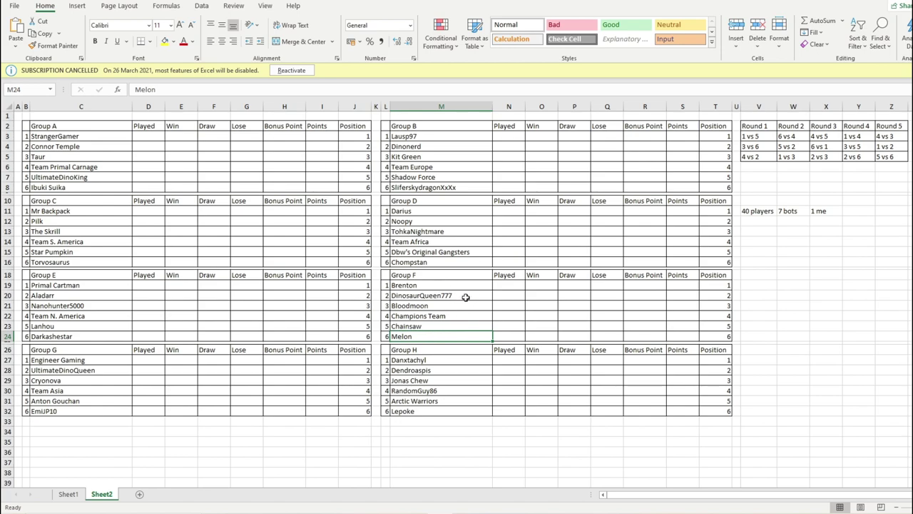
{"action": "left_click", "coordinate": [442, 294]}
{"action": "key", "text": "Up"}
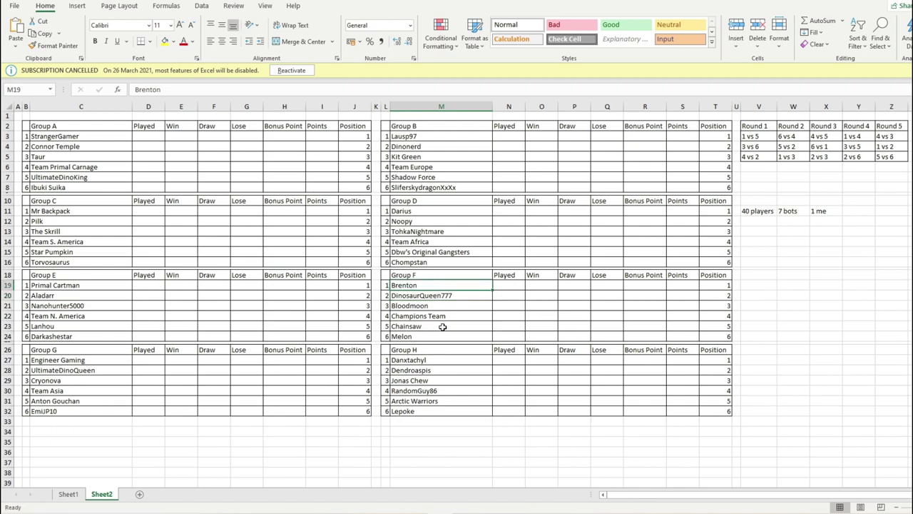
{"action": "left_click", "coordinate": [440, 307]}
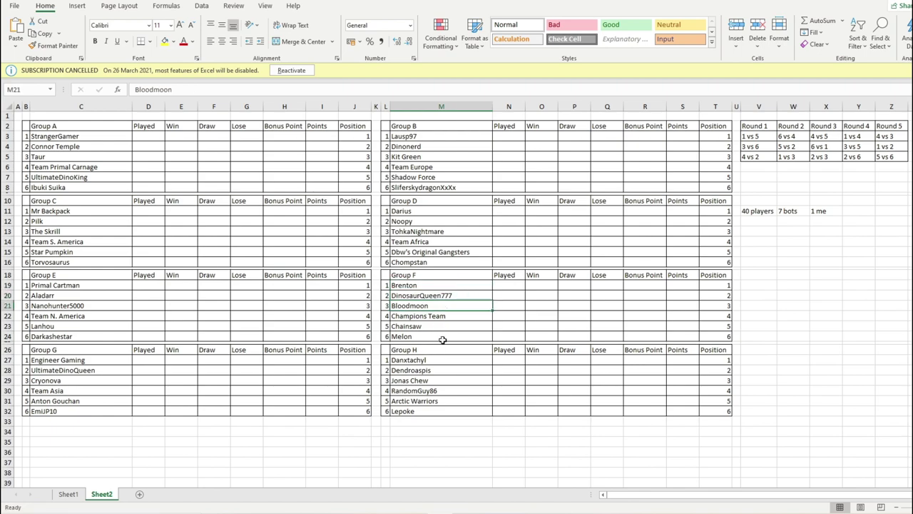
{"action": "left_click", "coordinate": [442, 338]}
{"action": "left_click", "coordinate": [438, 316]}
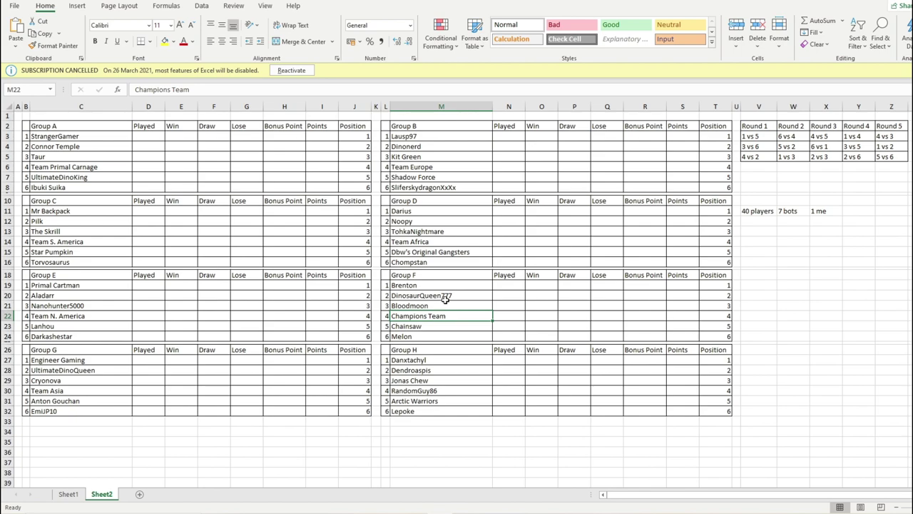
{"action": "left_click", "coordinate": [451, 296]}
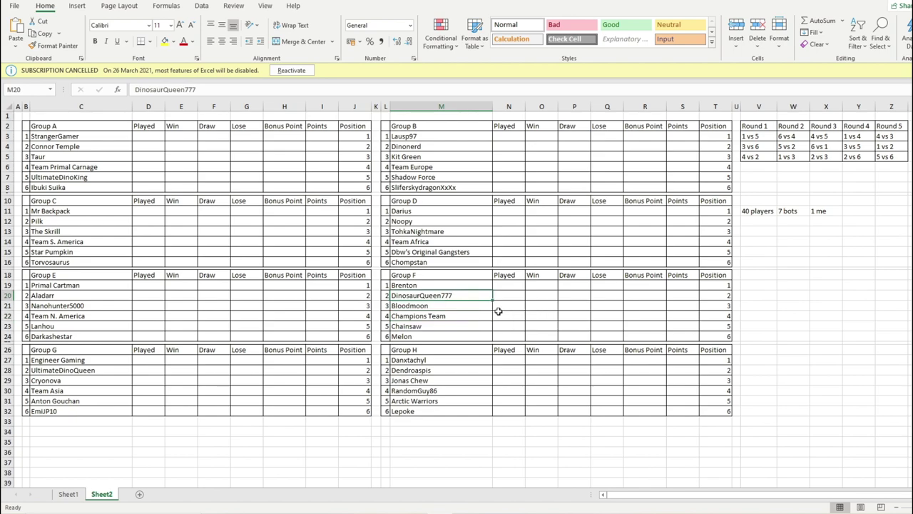
{"action": "scroll", "coordinate": [253, 343], "scroll_direction": "down", "scroll_amount": 1}
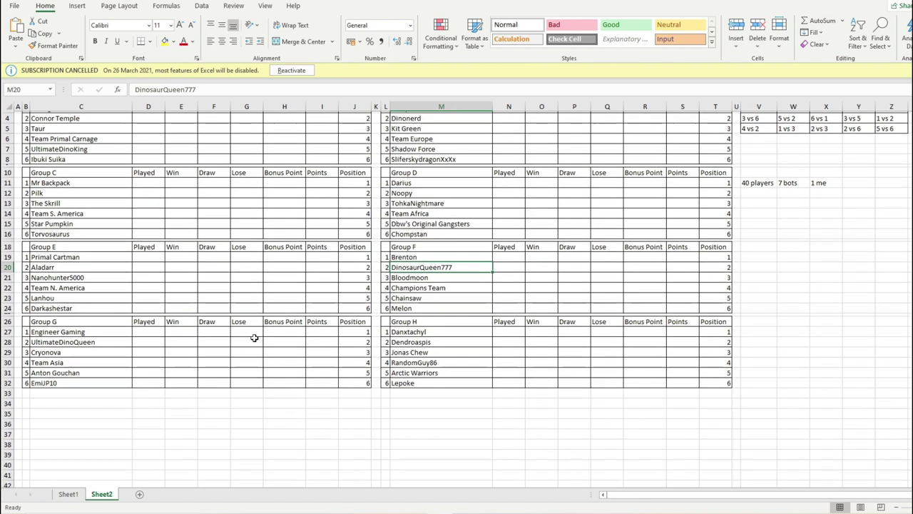
{"action": "left_click", "coordinate": [96, 351]}
{"action": "left_click", "coordinate": [102, 340]}
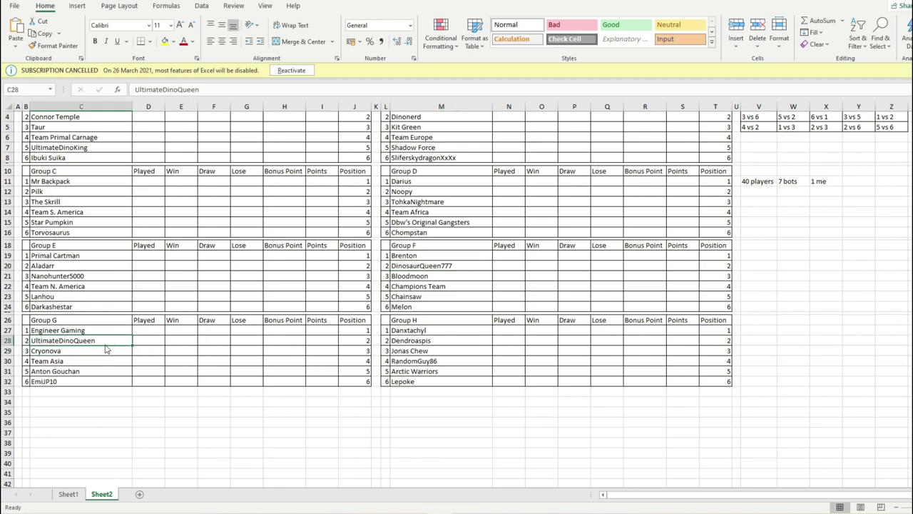
{"action": "left_click", "coordinate": [104, 347]}
{"action": "left_click", "coordinate": [124, 340]}
{"action": "scroll", "coordinate": [128, 343], "scroll_direction": "up", "scroll_amount": 1}
{"action": "left_click", "coordinate": [87, 380]}
{"action": "key", "text": "Up"}
{"action": "key", "text": "Up"}
{"action": "key", "text": "Up"}
{"action": "left_click", "coordinate": [87, 364]}
{"action": "left_click", "coordinate": [87, 389]}
{"action": "left_click", "coordinate": [88, 401]}
{"action": "left_click", "coordinate": [96, 361]}
{"action": "left_click", "coordinate": [94, 403]}
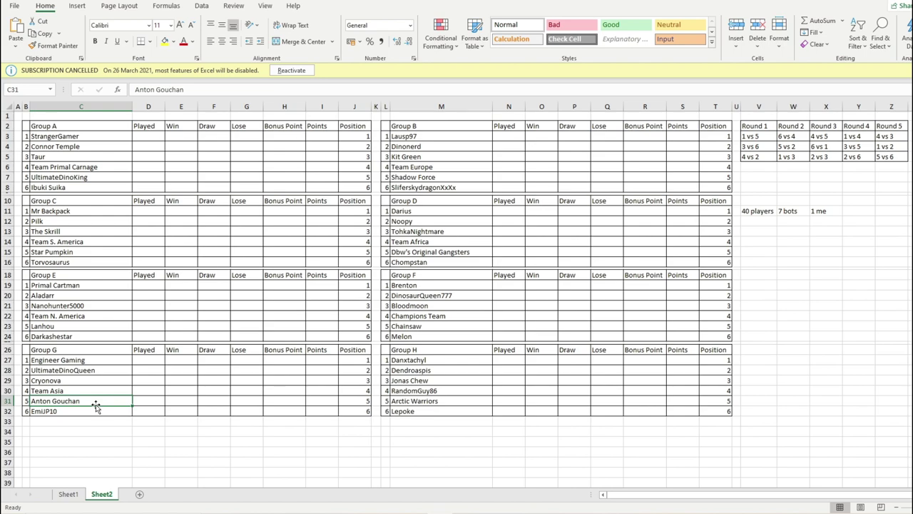
{"action": "left_click", "coordinate": [81, 382]}
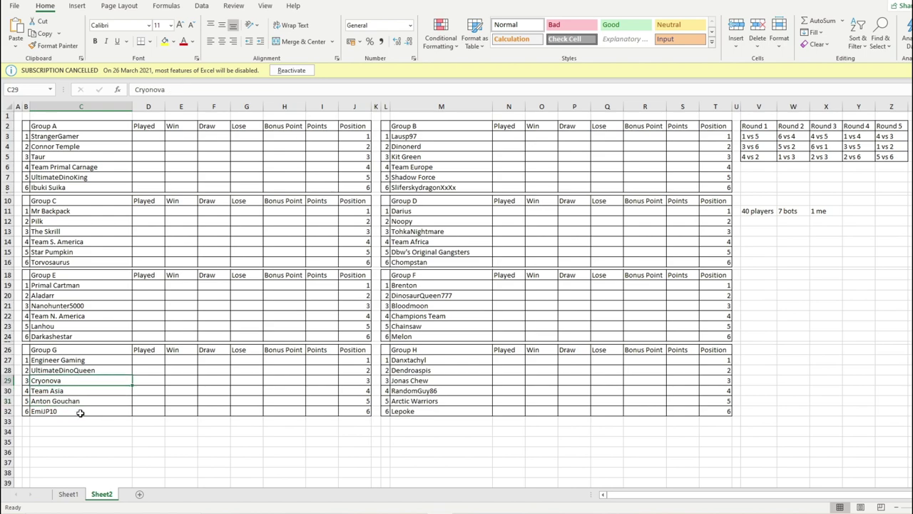
{"action": "left_click", "coordinate": [83, 414]}
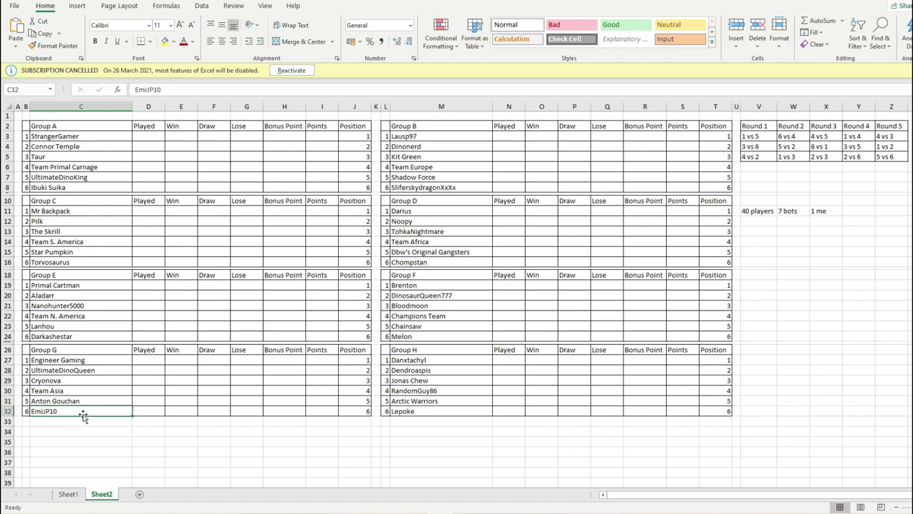
{"action": "left_click", "coordinate": [82, 402]}
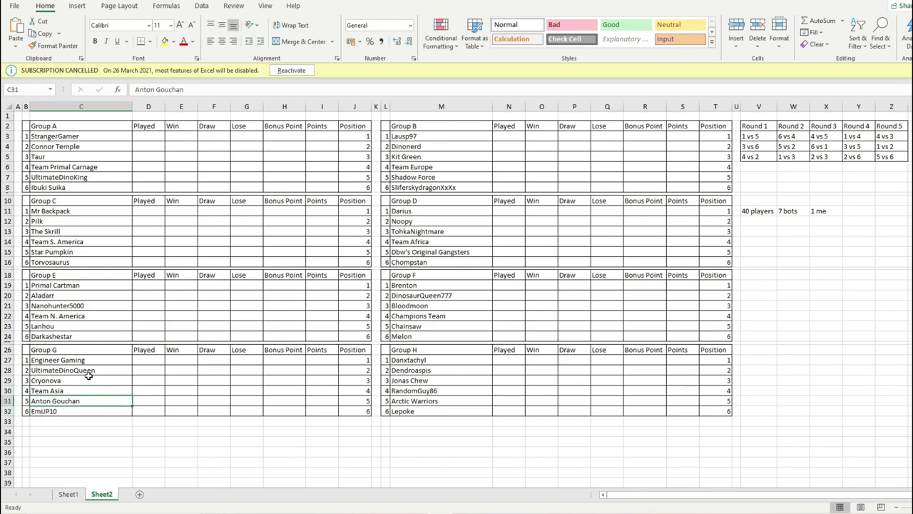
{"action": "left_click", "coordinate": [89, 380]}
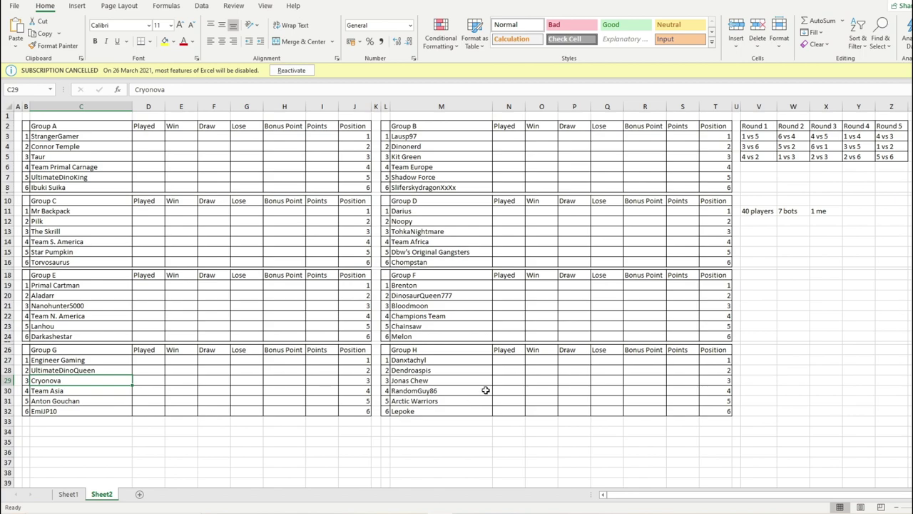
{"action": "left_click", "coordinate": [449, 410]}
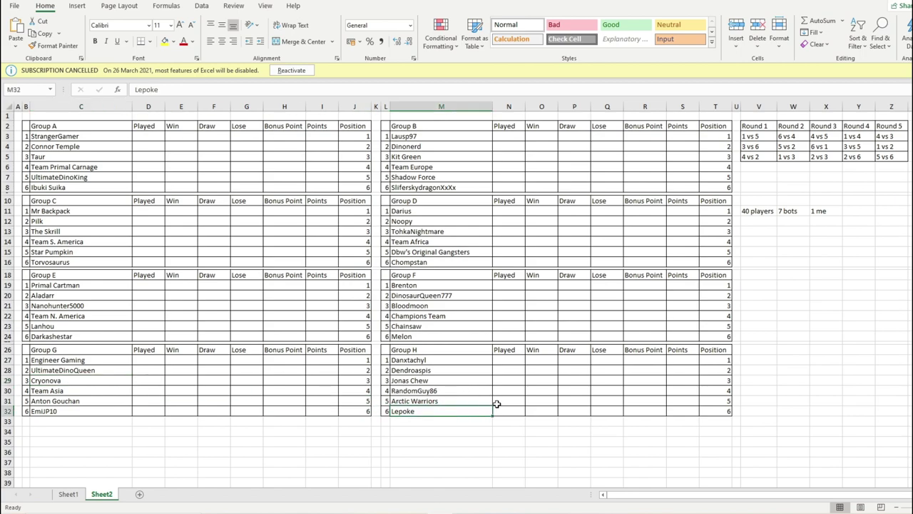
{"action": "left_click", "coordinate": [461, 390]}
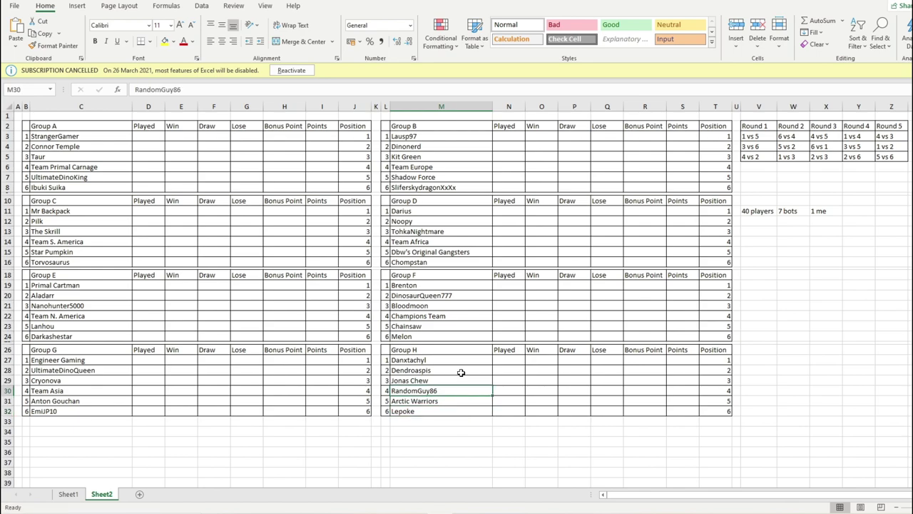
{"action": "key", "text": "Up"}
{"action": "key", "text": "Up"}
{"action": "key", "text": "Up"}
{"action": "left_click_drag", "start_coordinate": [451, 368], "coordinate": [457, 400]}
{"action": "left_click", "coordinate": [453, 373]}
{"action": "left_click", "coordinate": [445, 363]}
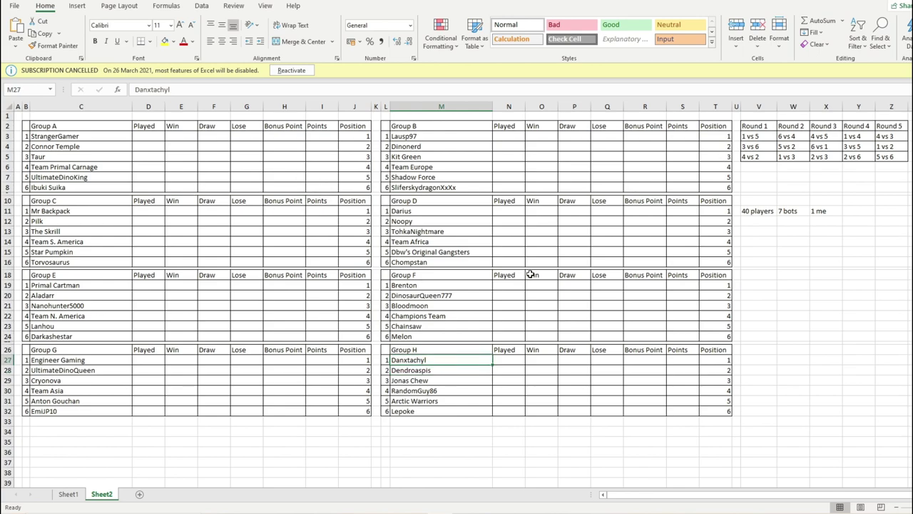
{"action": "left_click_drag", "start_coordinate": [437, 361], "coordinate": [441, 412]}
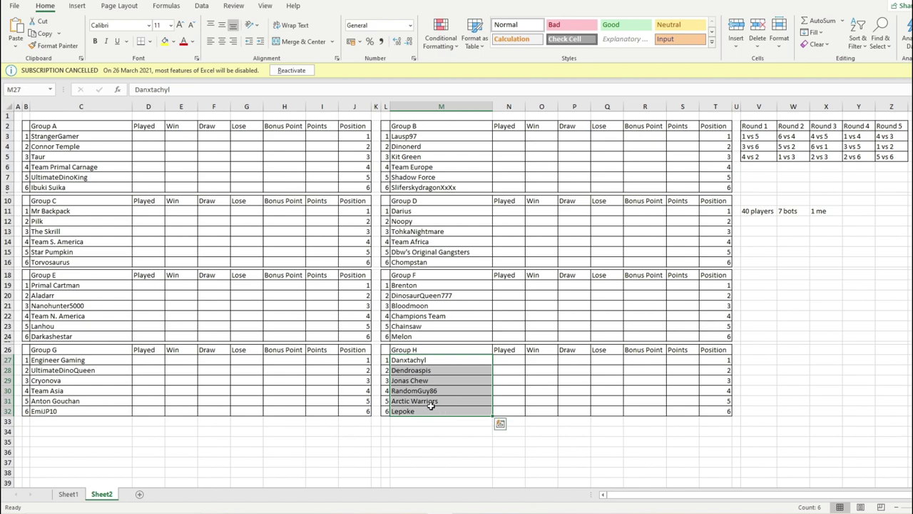
{"action": "left_click", "coordinate": [440, 362]}
{"action": "left_click", "coordinate": [437, 409]}
{"action": "left_click", "coordinate": [457, 359]}
{"action": "left_click", "coordinate": [455, 410]}
{"action": "left_click", "coordinate": [456, 367]}
{"action": "left_click", "coordinate": [450, 360]}
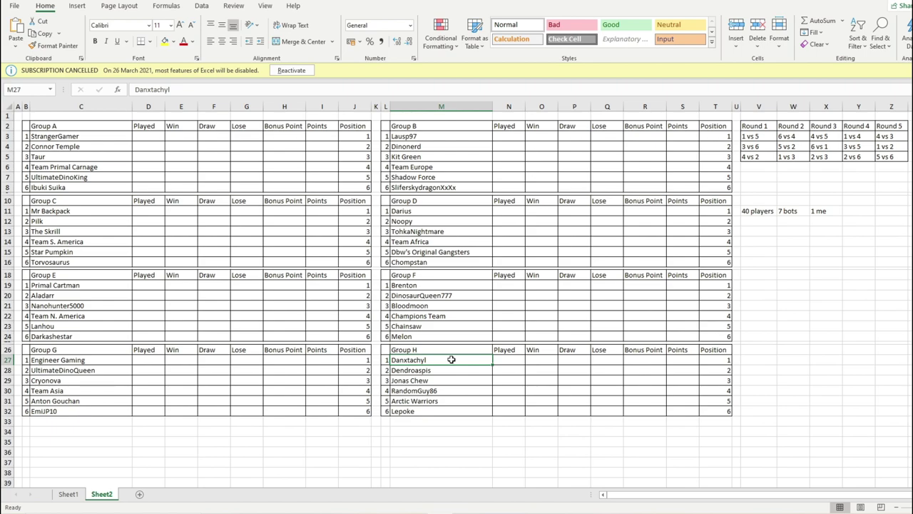
{"action": "left_click", "coordinate": [447, 400]}
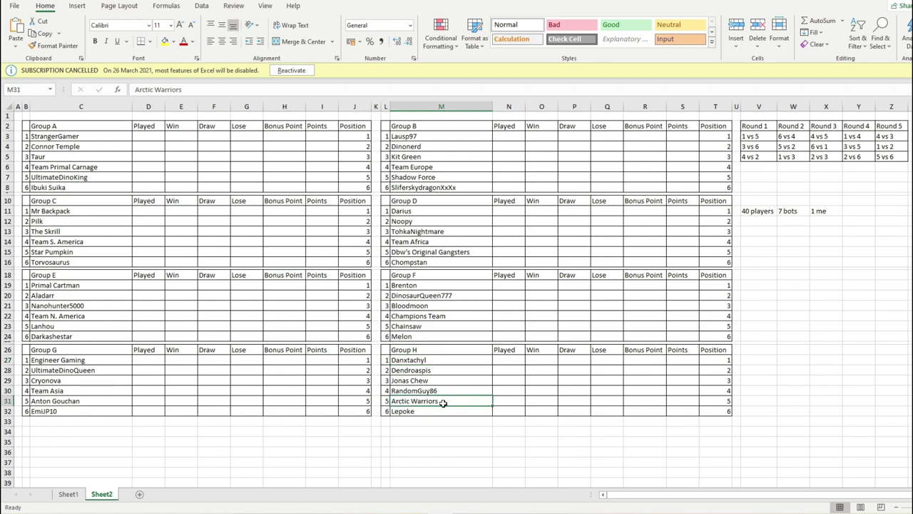
{"action": "left_click", "coordinate": [434, 383]}
{"action": "left_click", "coordinate": [431, 411]}
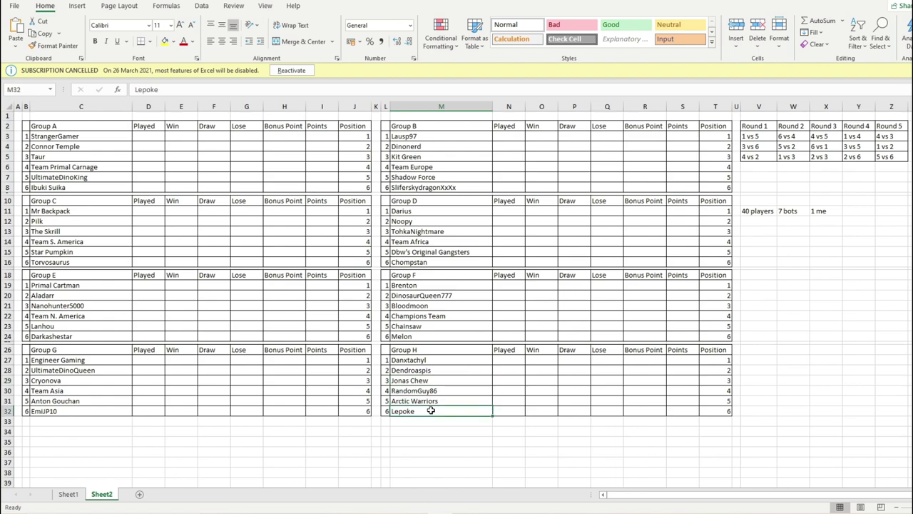
{"action": "left_click", "coordinate": [428, 389]}
{"action": "left_click", "coordinate": [431, 361]}
{"action": "left_click", "coordinate": [448, 371]}
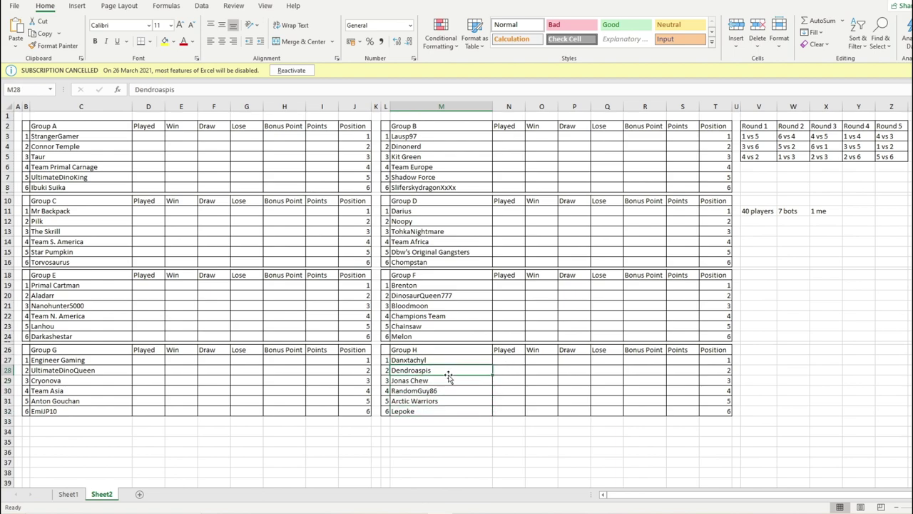